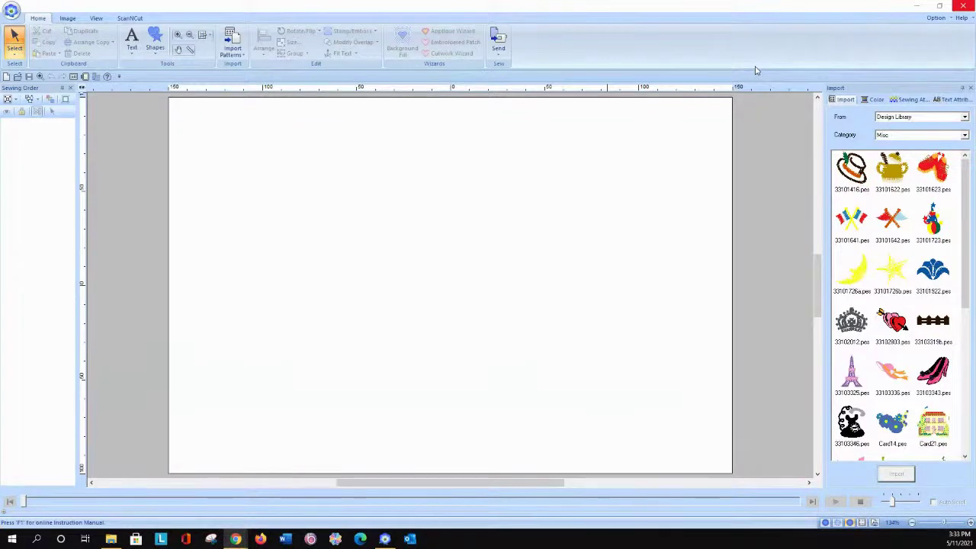
Switch to Programmable Stitch Creator and start a new motif pattern.
click(935, 18)
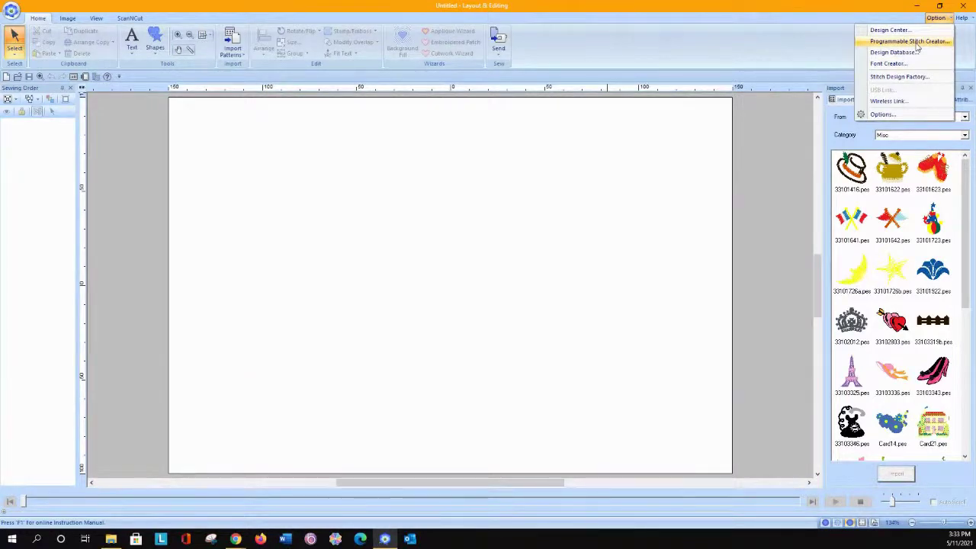
click(915, 43)
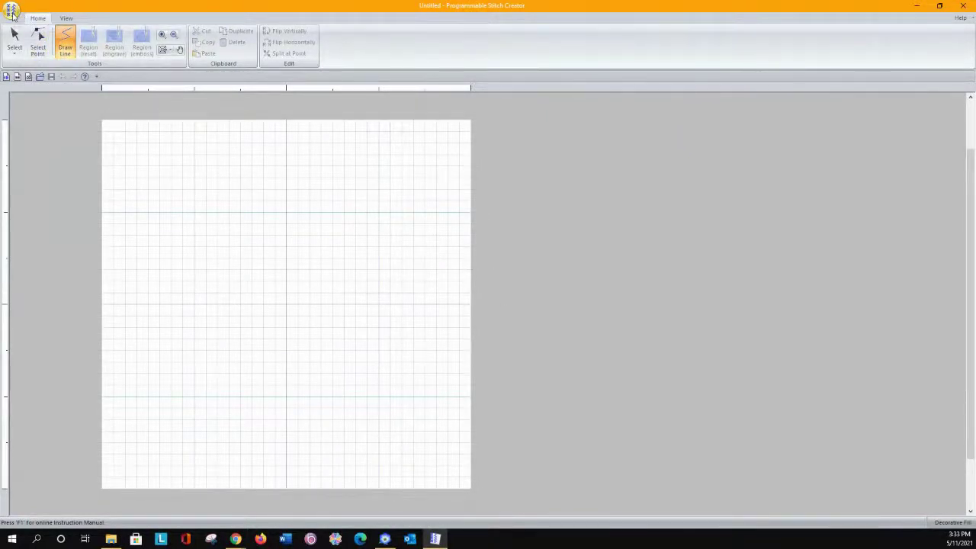
click(13, 13)
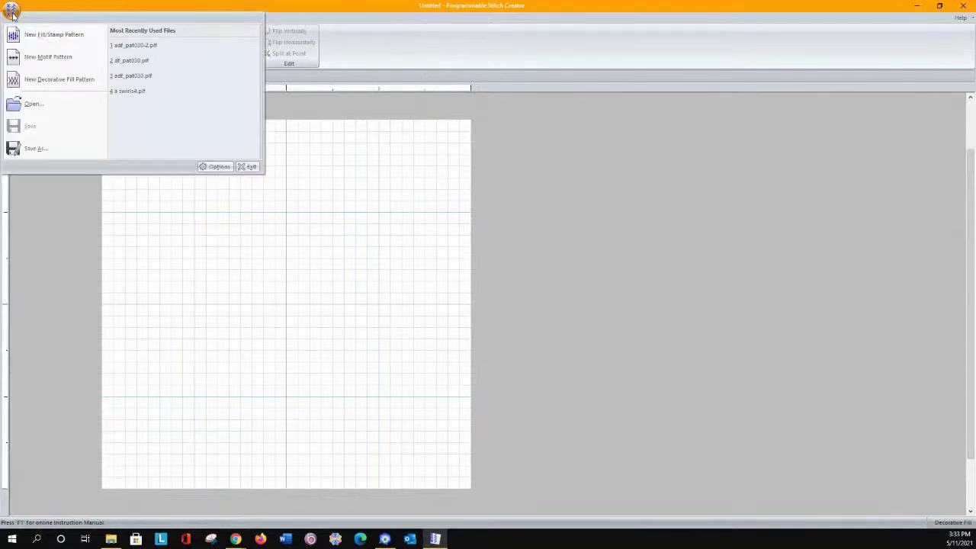
click(24, 61)
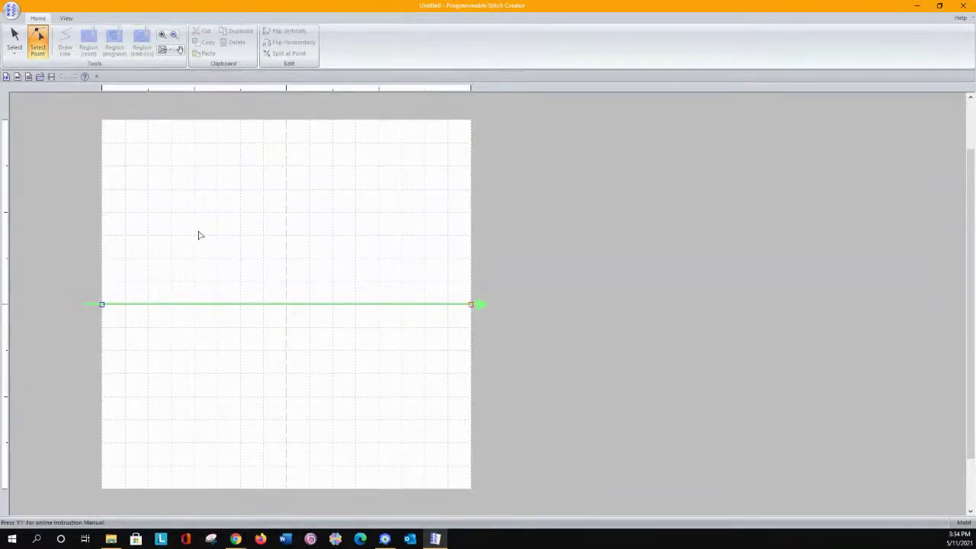
click(12, 33)
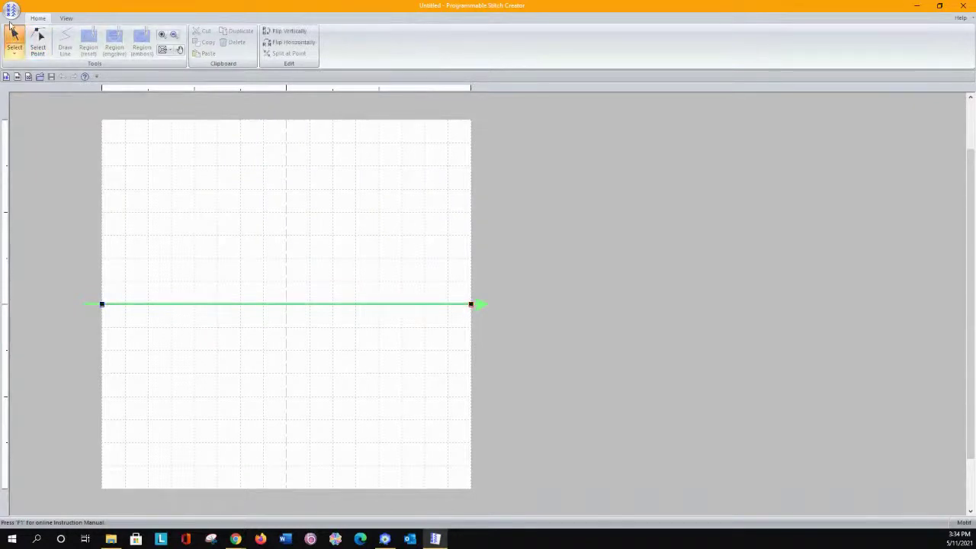
Preview several motif files in the Pattern folder and open motif031.pmf.
click(11, 12)
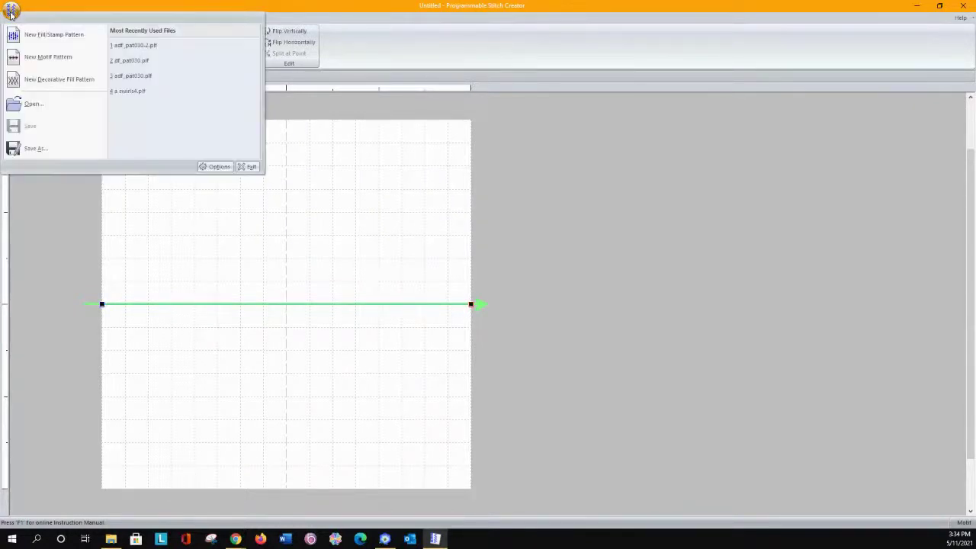
click(32, 103)
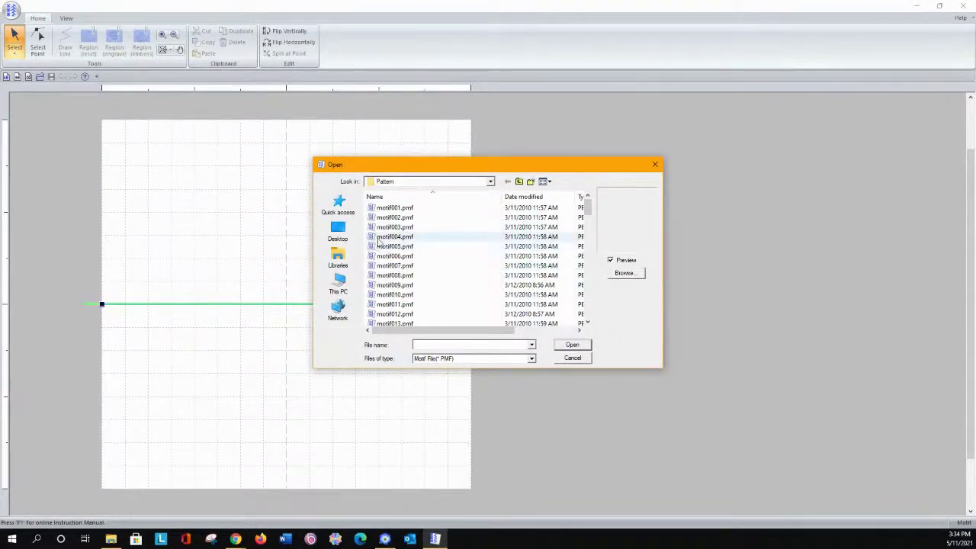
scroll(378, 274, down, 2)
scroll(378, 298, up, 2)
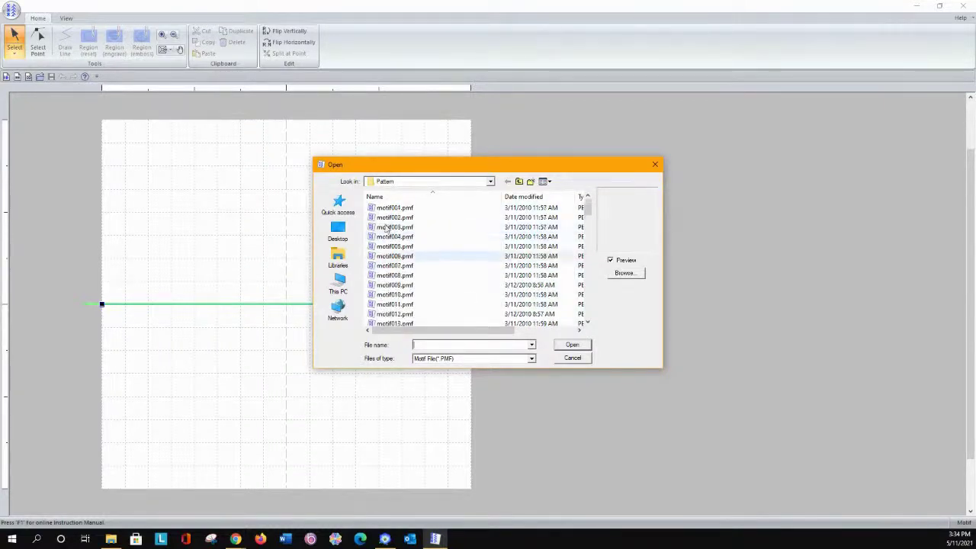
click(389, 217)
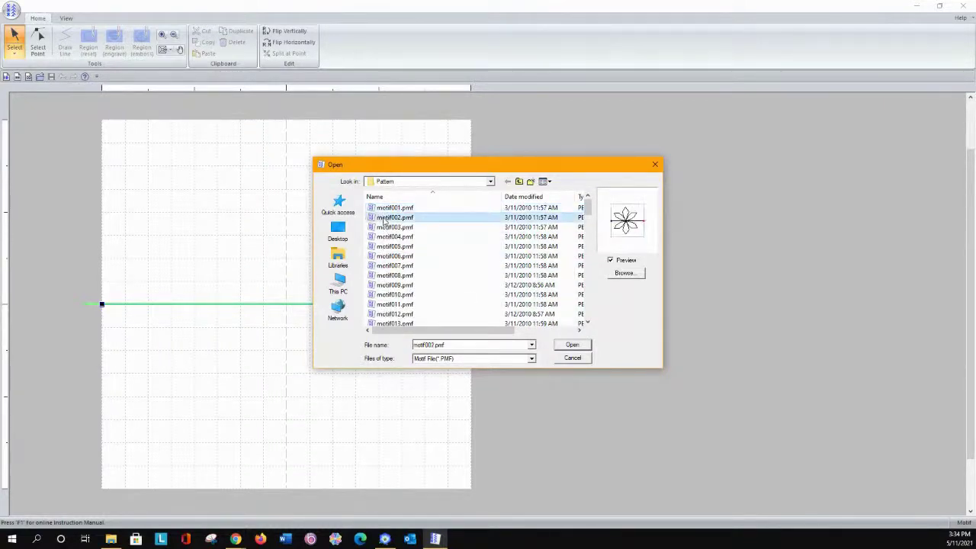
click(387, 236)
scroll(386, 250, down, 1)
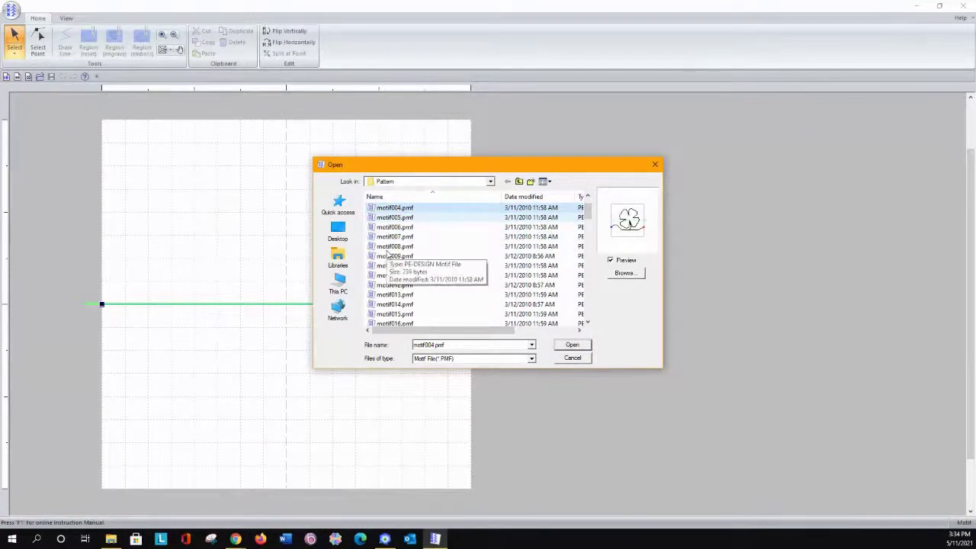
click(391, 247)
scroll(389, 267, down, 5)
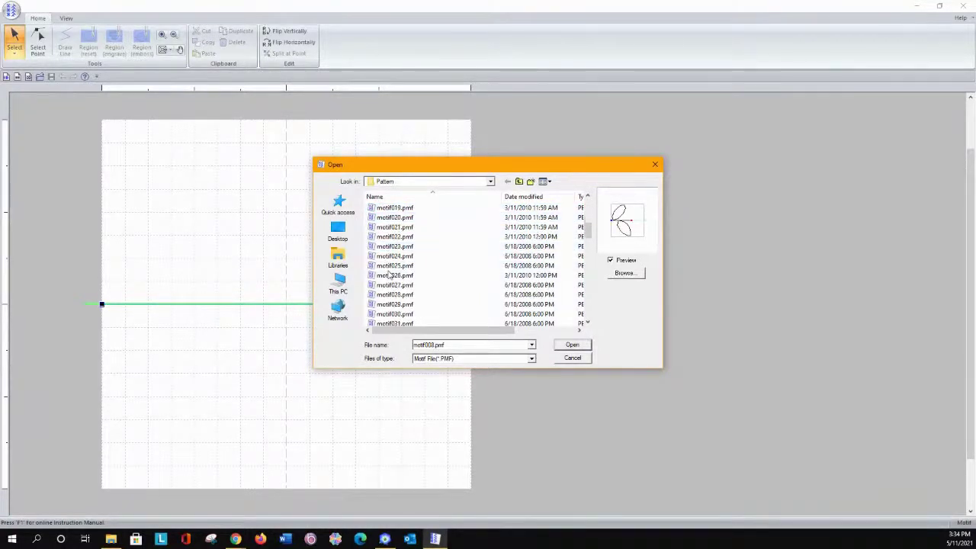
click(381, 295)
click(382, 304)
click(383, 314)
click(385, 324)
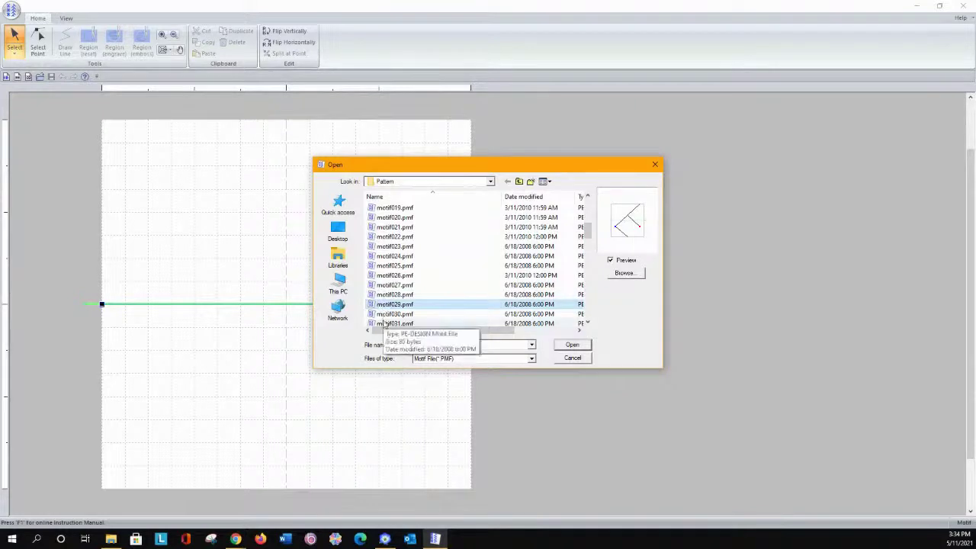
click(573, 346)
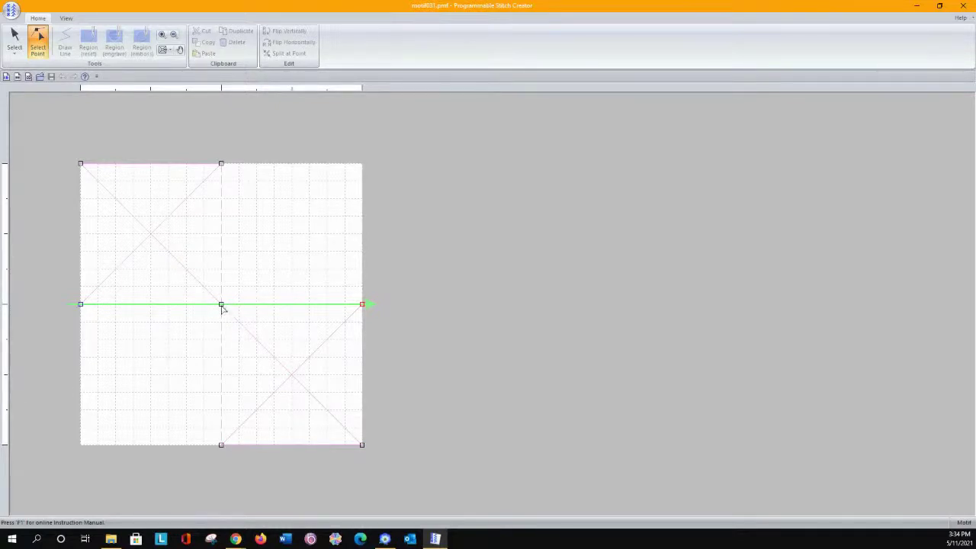
Try moving the motif's center point into the upper-right quadrant, and undo the move.
drag(220, 305, 279, 240)
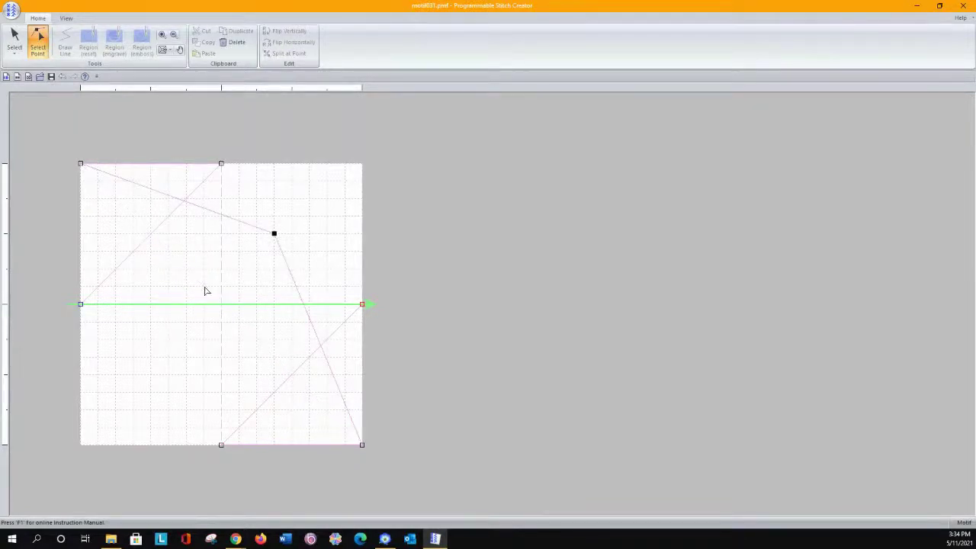
click(62, 77)
Save a copy of the motif in the Pattern folder as "a motif031.pmf".
click(11, 11)
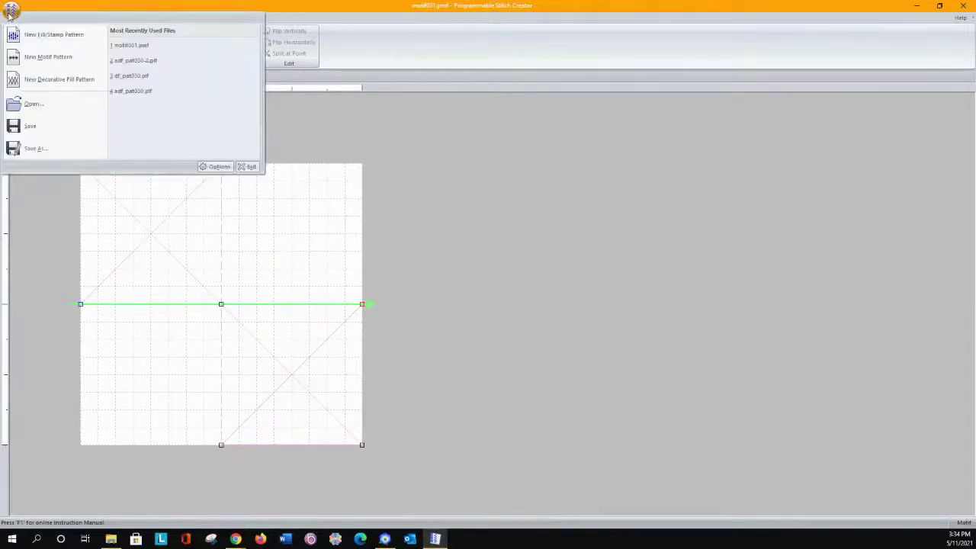
click(35, 149)
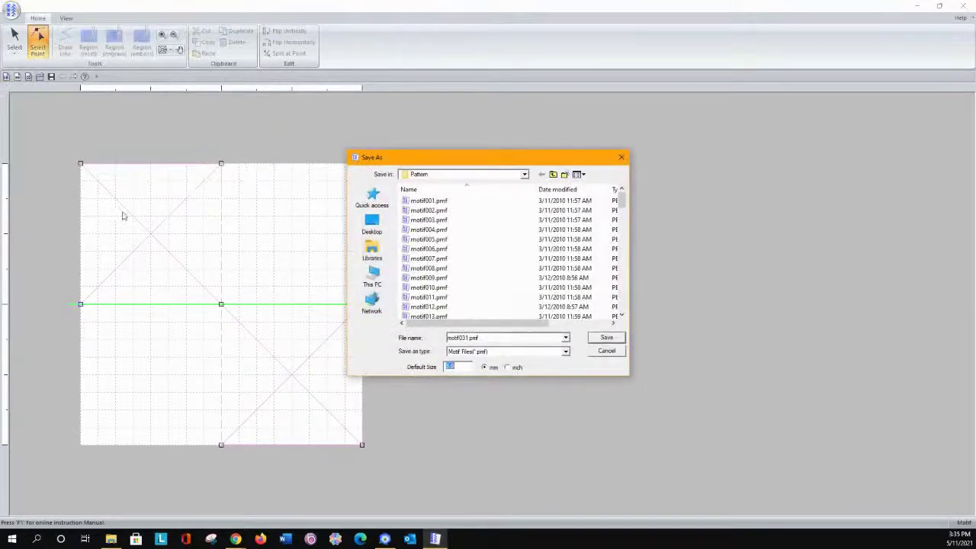
double_click(448, 338)
click(480, 338)
text(a)
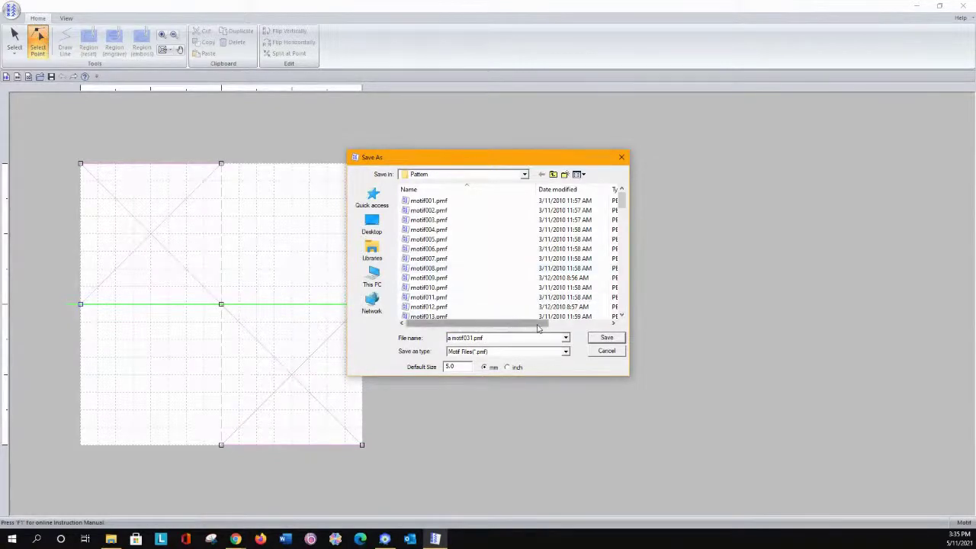
click(607, 338)
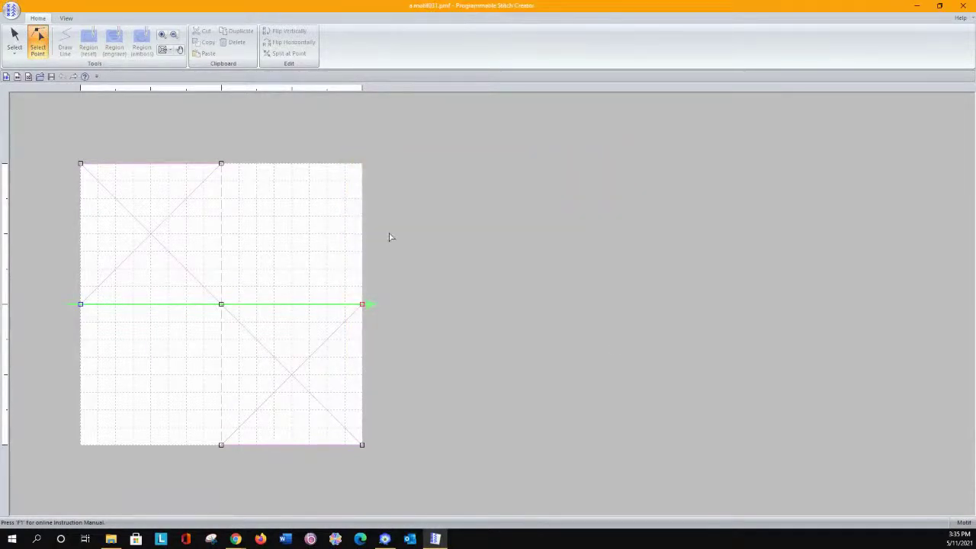
Add points along the lower-right diagonal's path and place them at the motif's upper-right corner, top center and right midpoint.
click(221, 305)
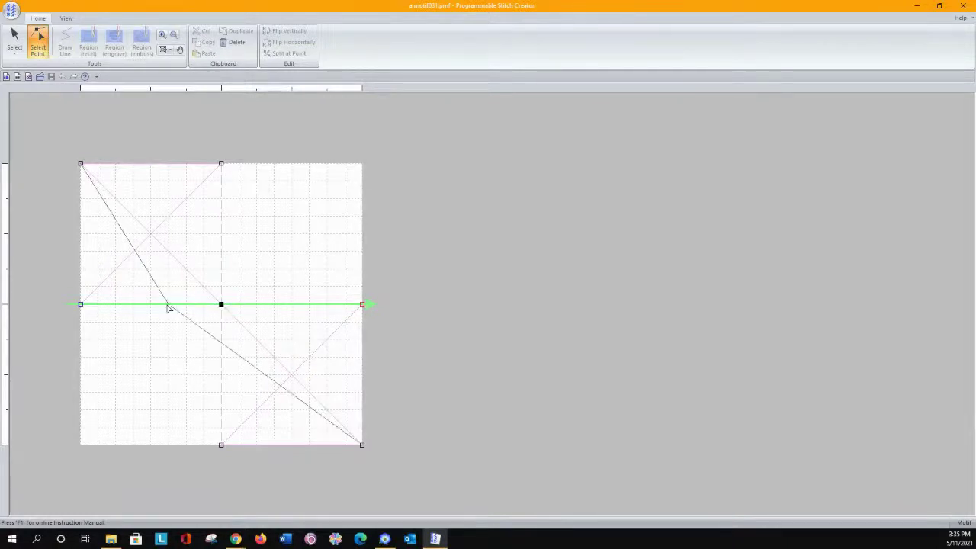
click(266, 349)
drag(274, 340, 361, 163)
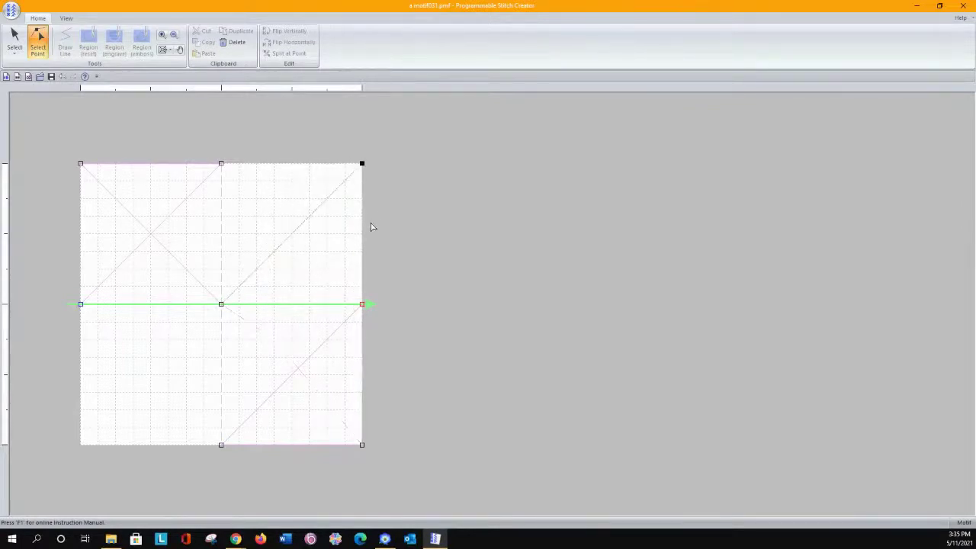
drag(362, 234, 225, 172)
drag(274, 165, 360, 307)
Route the line from the top center through the middle of the upper-right quadrant and back to the motif's center.
click(289, 305)
click(289, 303)
drag(292, 307, 292, 234)
click(320, 326)
drag(326, 322, 221, 305)
Show the motif preview window and enlarge it.
click(66, 17)
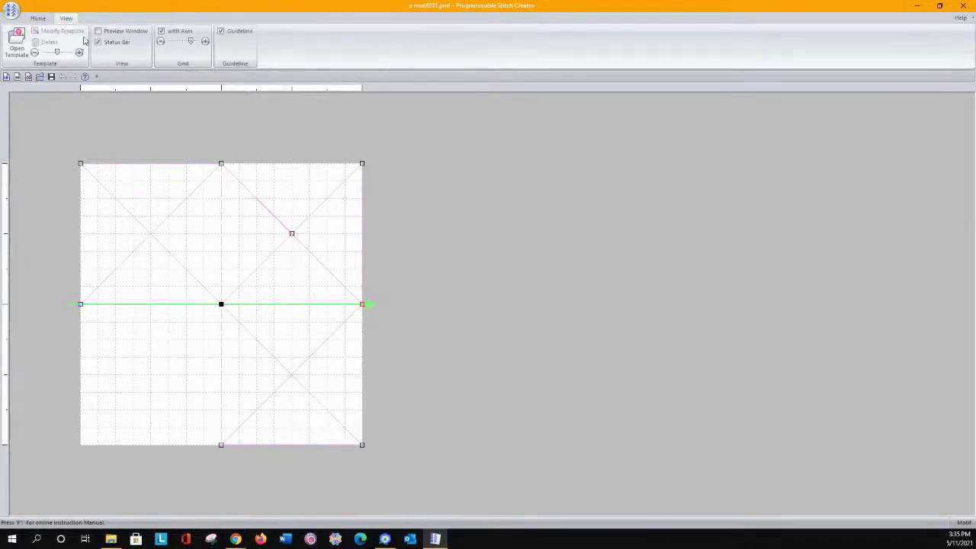
click(100, 31)
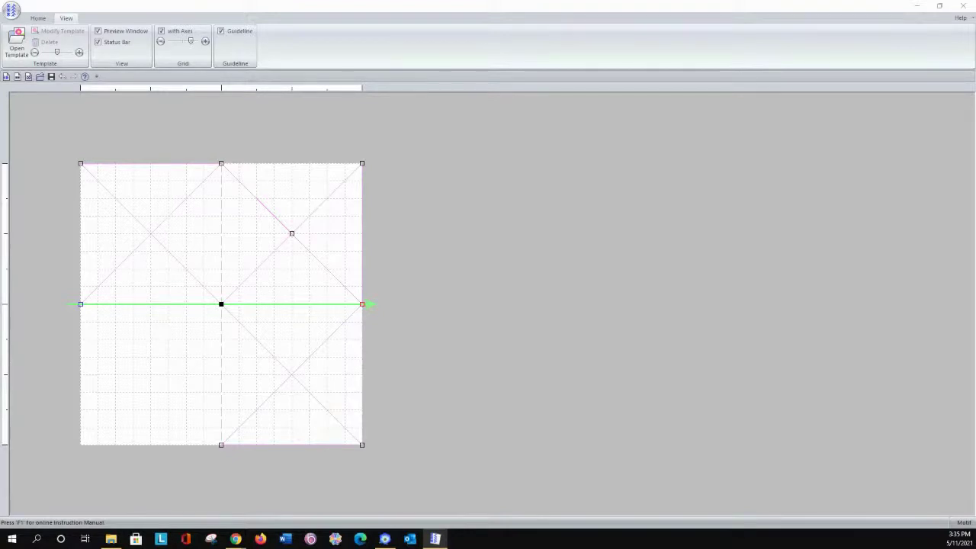
key(alt+Tab)
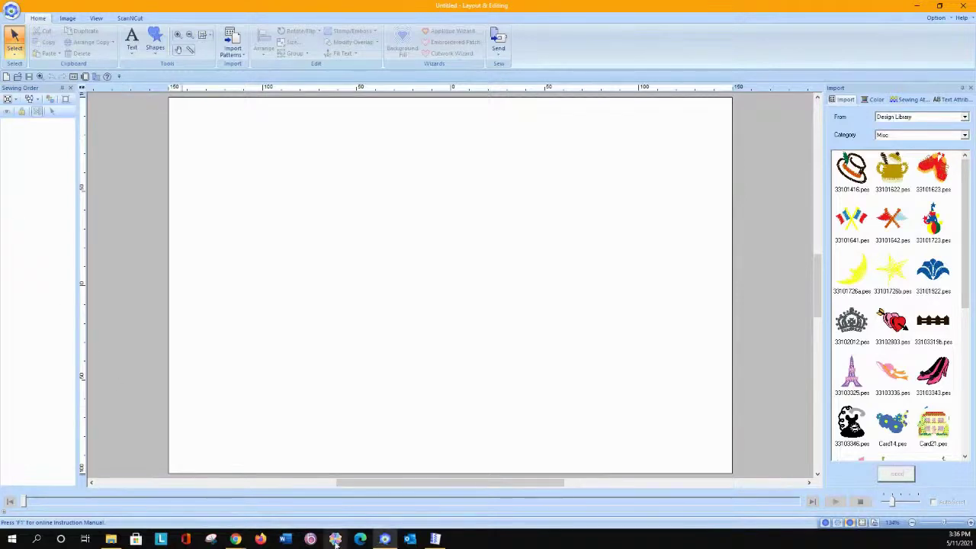
click(435, 539)
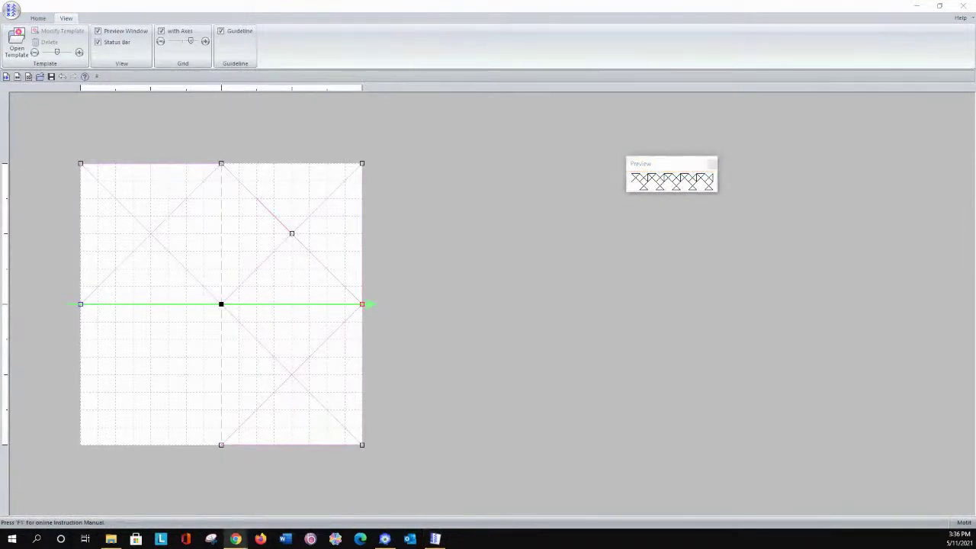
click(692, 190)
drag(718, 195, 883, 355)
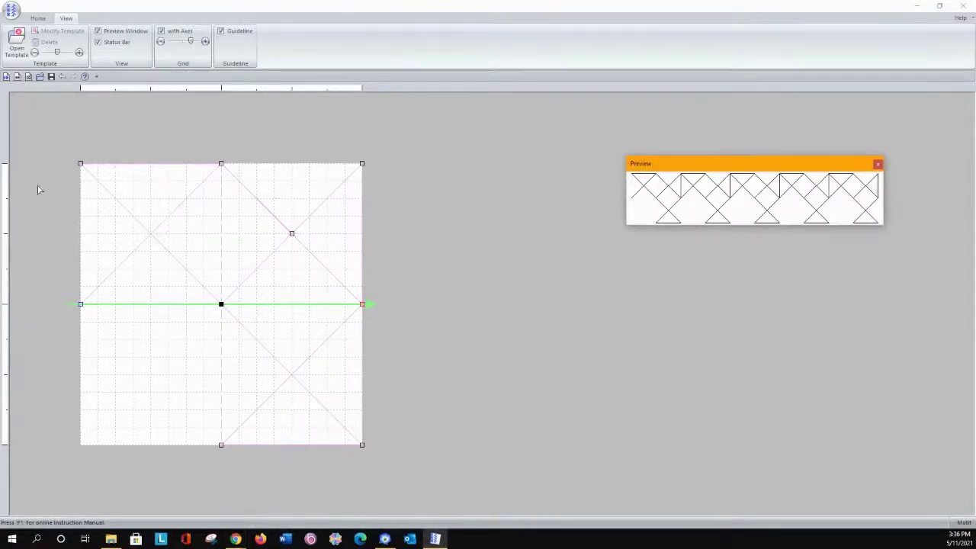
Add a point on the vertical line at the motif's right edge and move it to the middle of the upper-right quadrant.
click(363, 233)
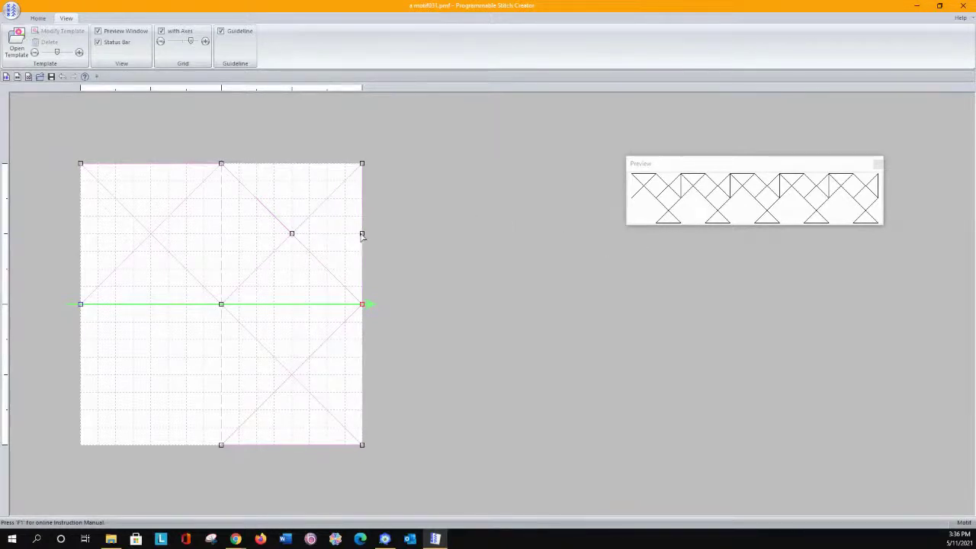
click(362, 234)
key(Delete)
Add two points along the upper-left diagonal's path, placing them at the motif's bottom center and lower-left corner.
click(254, 339)
click(115, 270)
drag(117, 271, 222, 445)
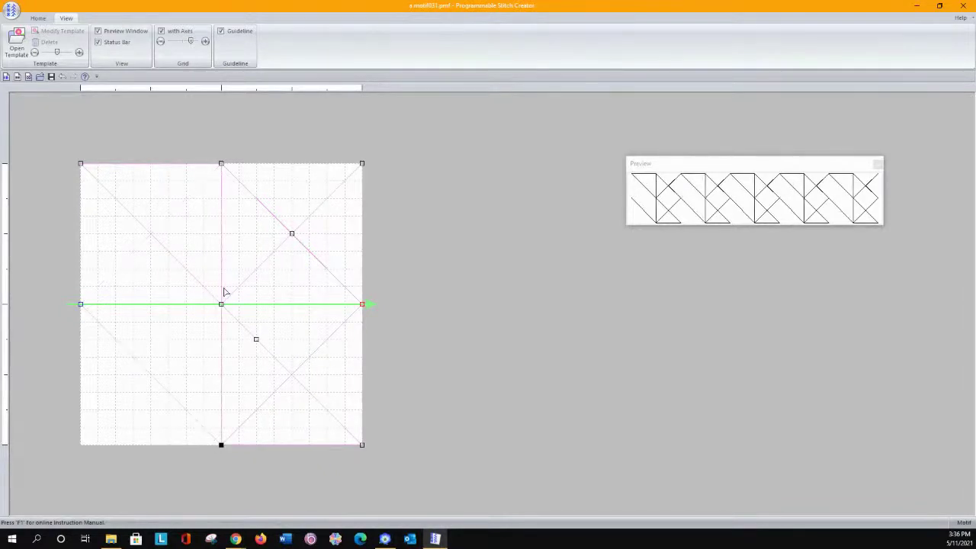
drag(221, 287, 81, 446)
Add a point on the lower-left bottom line and move it to the middle of the lower-left quadrant.
click(138, 443)
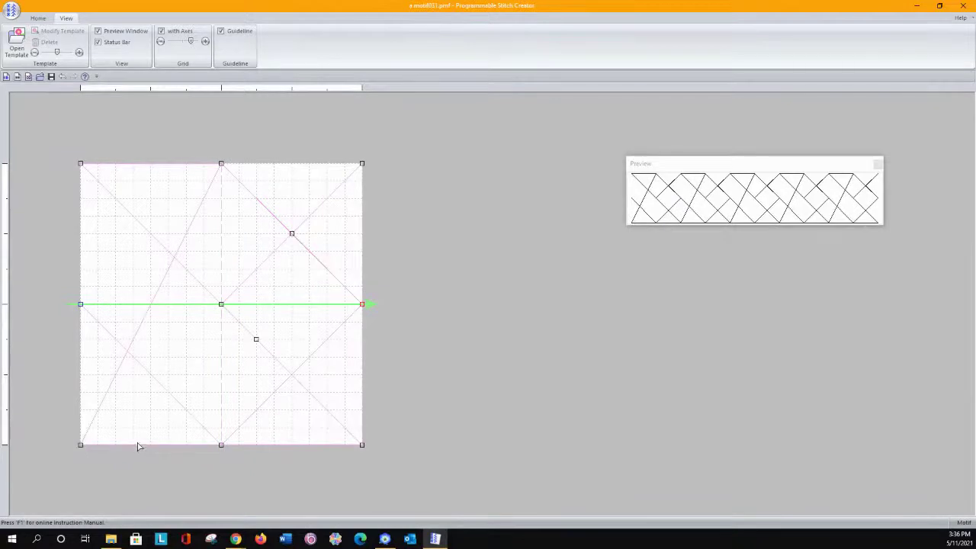
click(139, 402)
drag(133, 446, 150, 374)
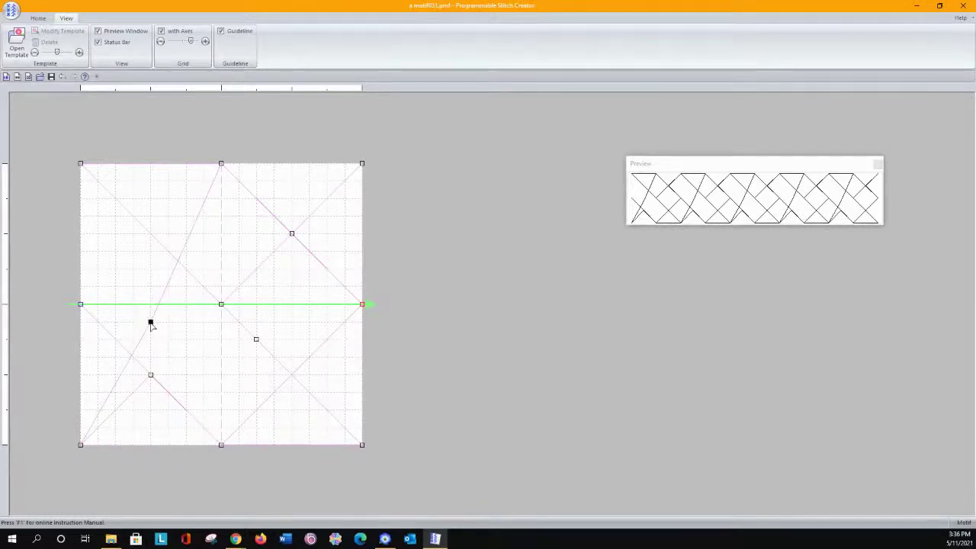
Reroute the long line from the lower-left corner through the motif's center and left midpoint before it reaches the top center.
drag(150, 322, 221, 304)
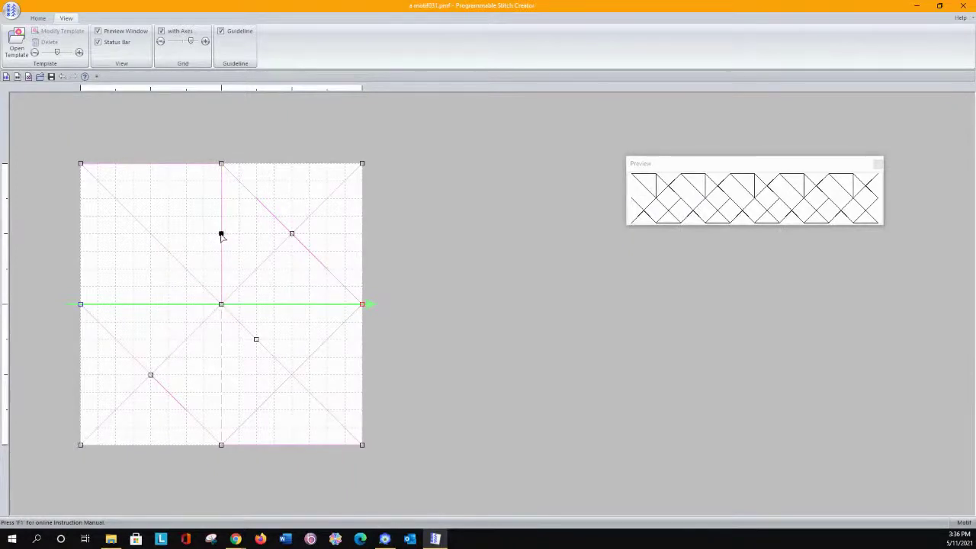
click(222, 235)
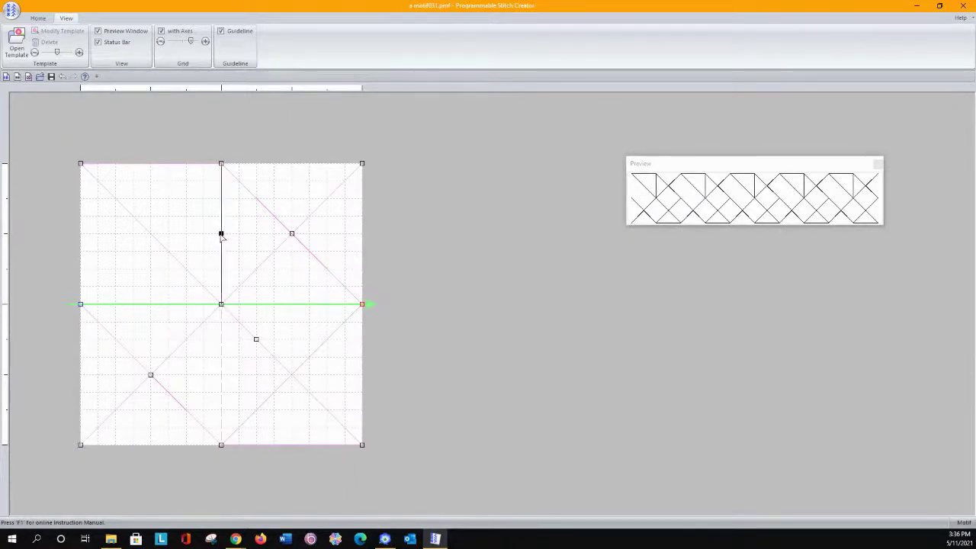
click(80, 305)
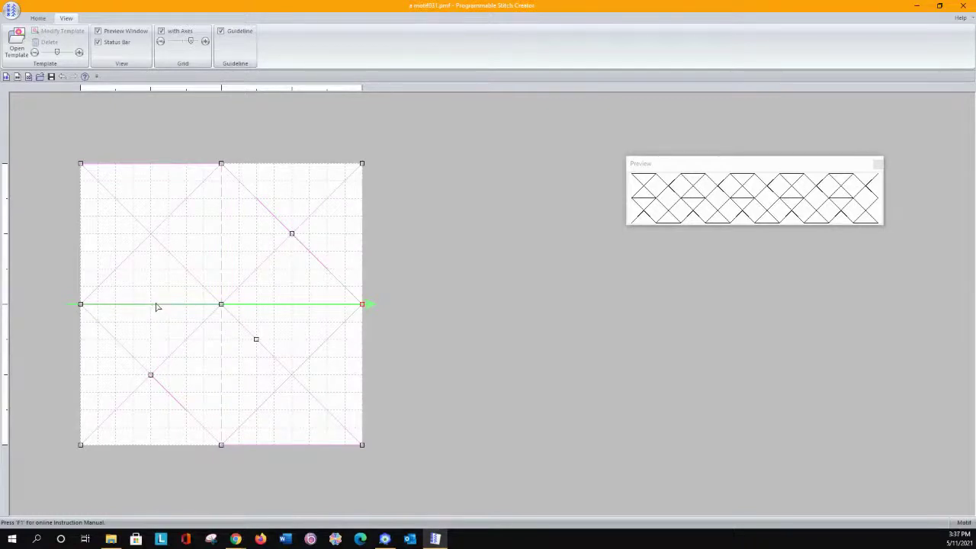
Bend the remaining horizontal lines to the middles of the upper-left and lower-right quadrants, and delete the stray point on the lower-right diagonal.
drag(151, 304, 151, 233)
drag(150, 163, 150, 233)
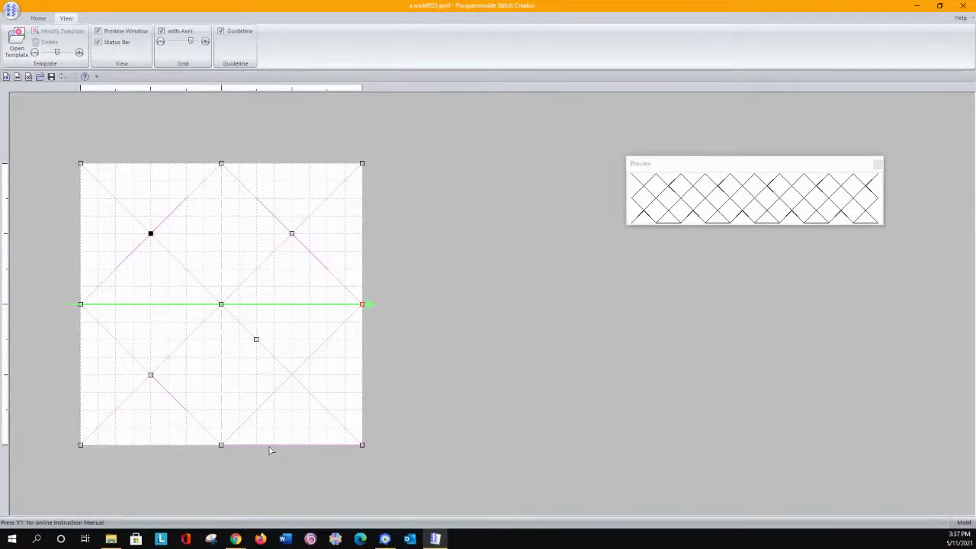
drag(276, 450, 300, 384)
right_click(256, 341)
click(263, 361)
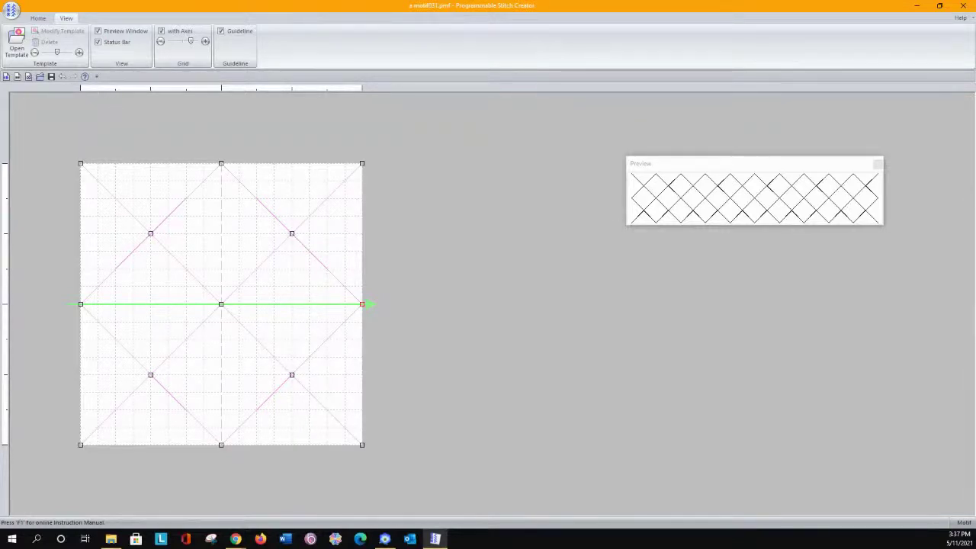
Save the motif as a.pmf in the Pattern folder with a default size of 10 mm.
click(10, 12)
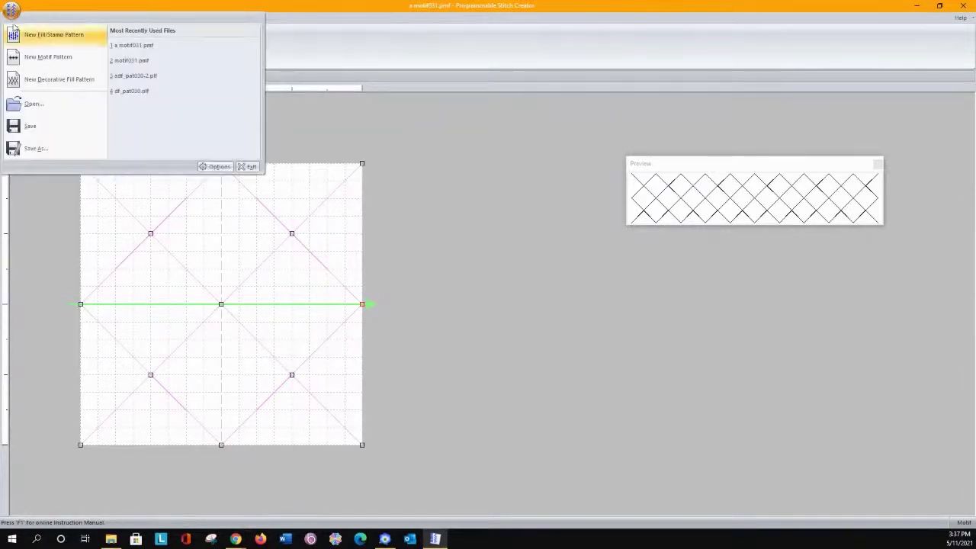
click(31, 148)
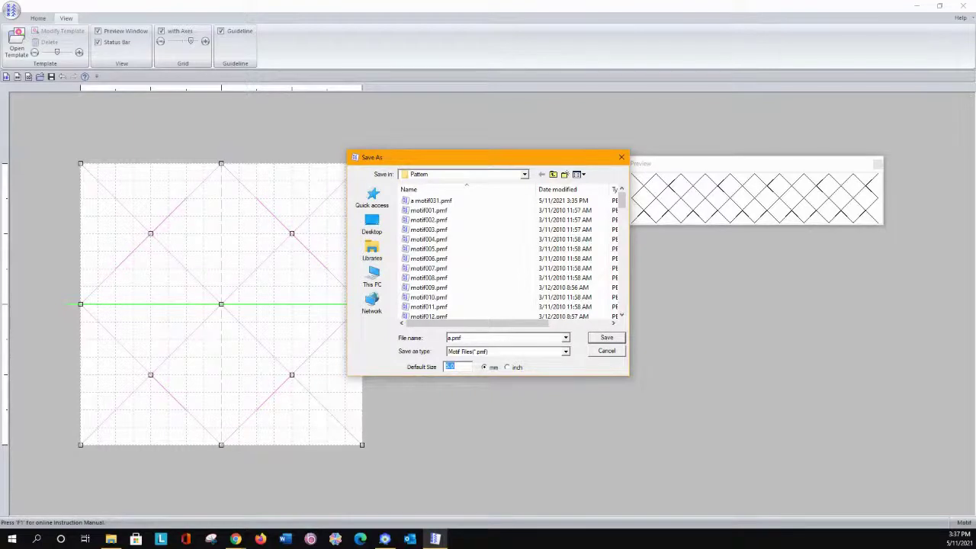
key(alt+Tab)
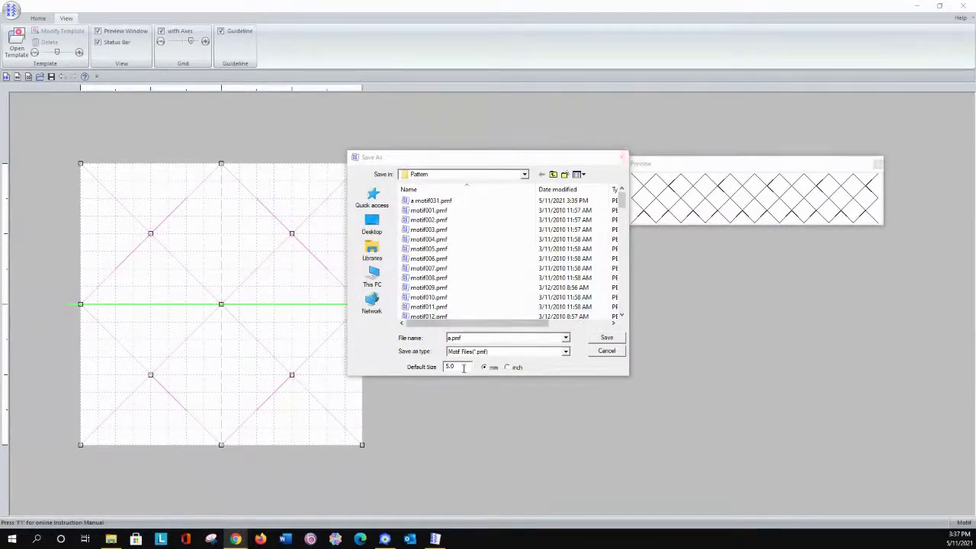
drag(459, 367, 415, 367)
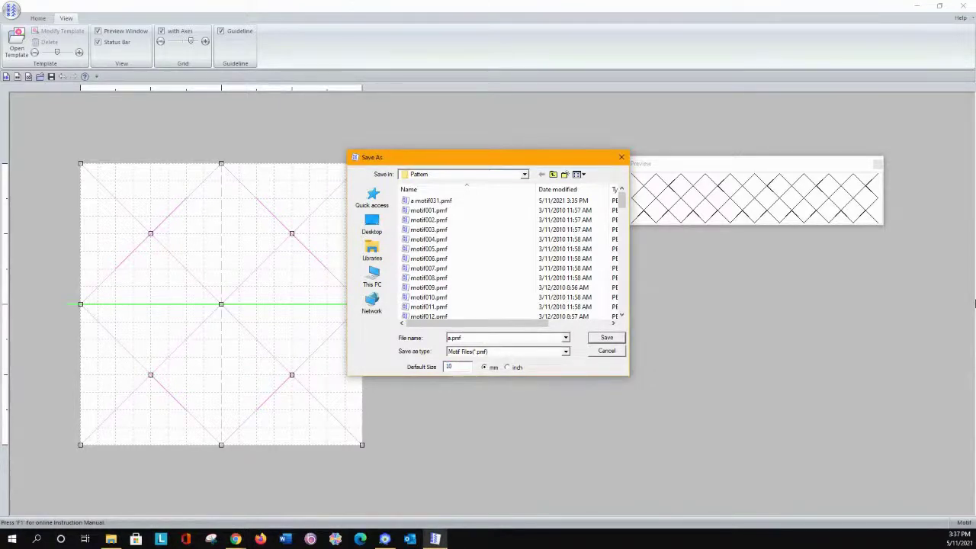
click(607, 338)
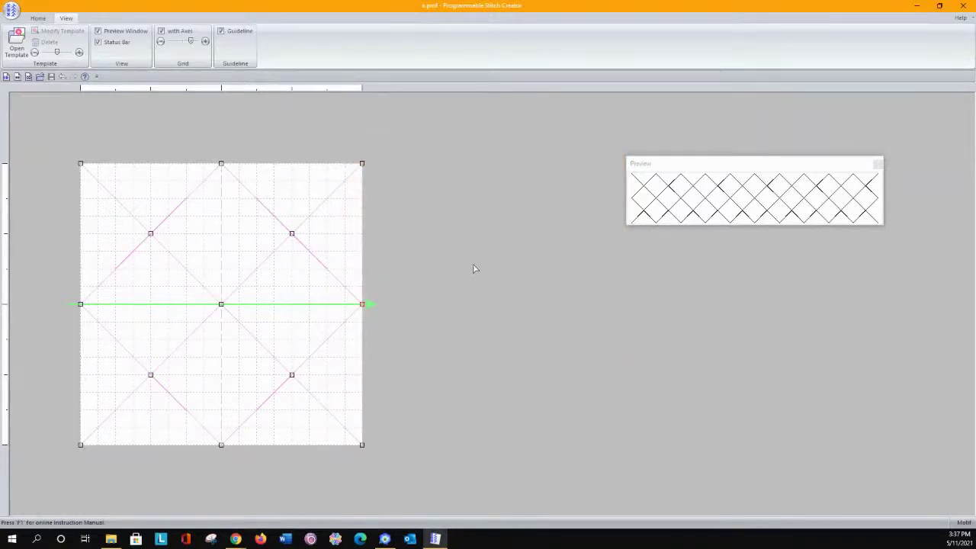
Switch to Layout & Editing, draw a circle about 124 mm across, and set its region sewing to Motif Stitch.
click(385, 539)
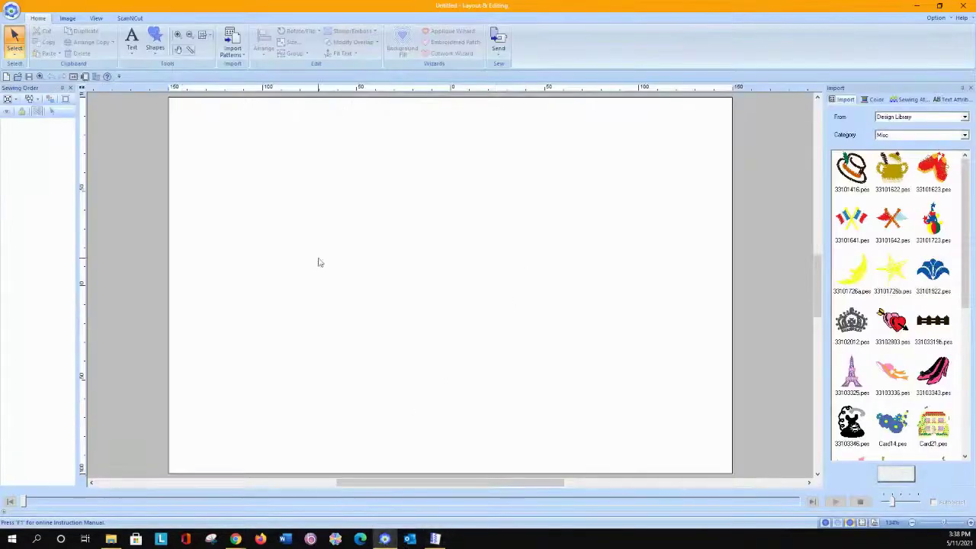
click(159, 50)
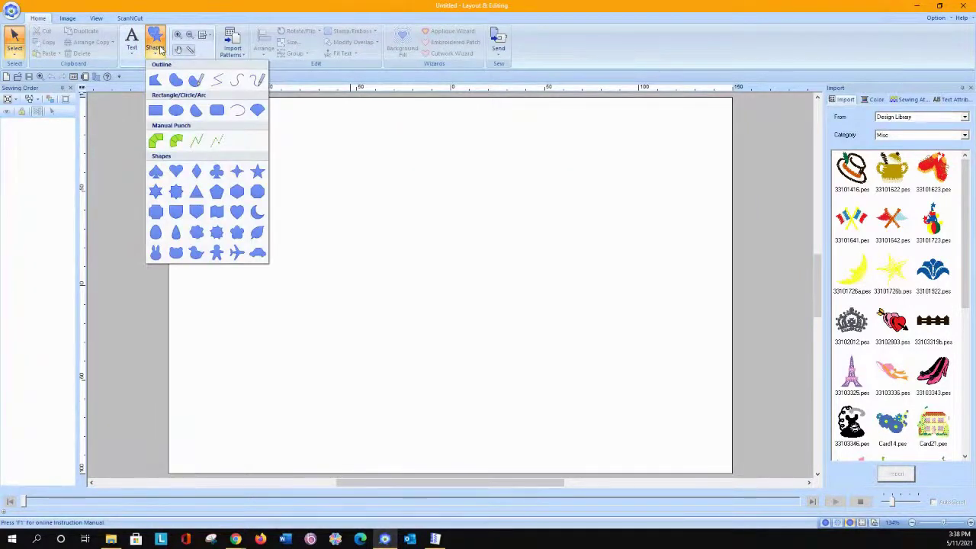
click(177, 111)
drag(307, 156, 540, 389)
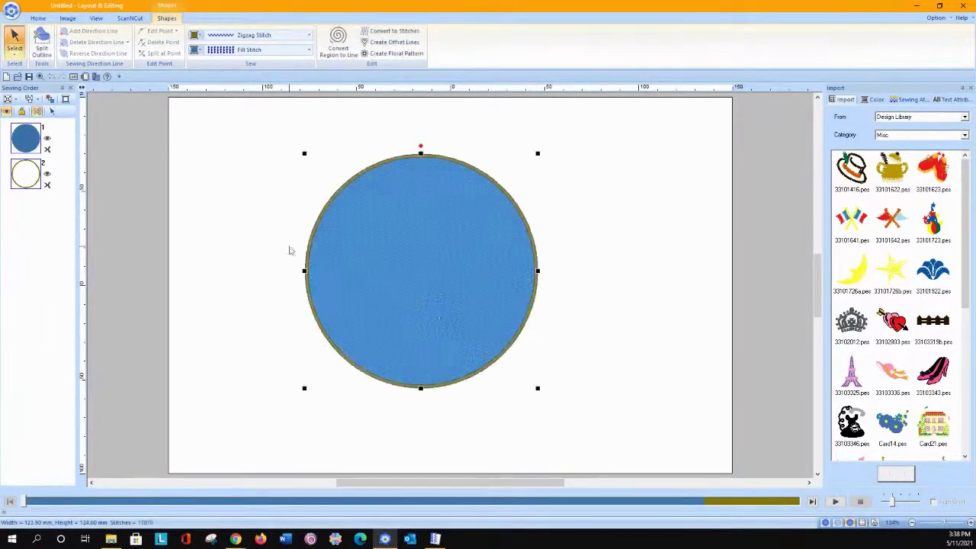
click(253, 50)
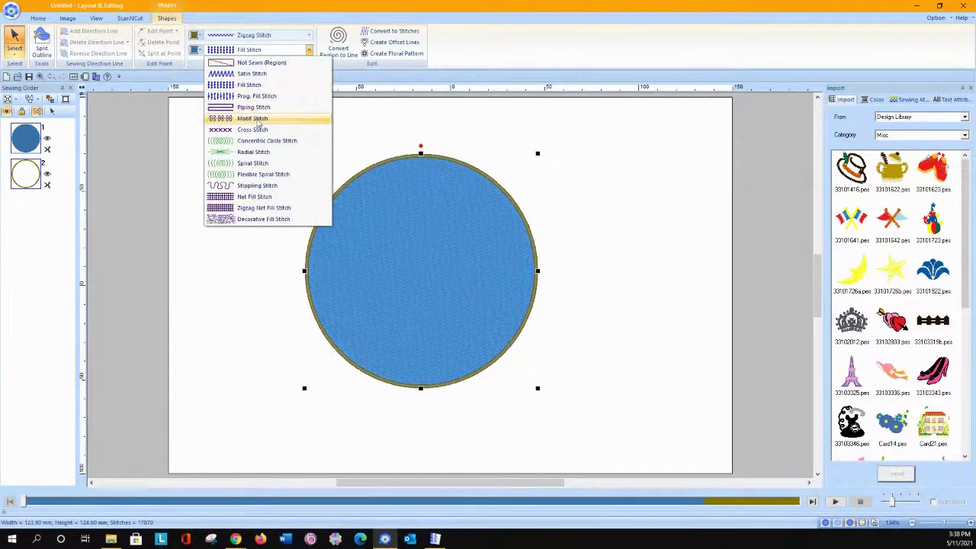
click(255, 119)
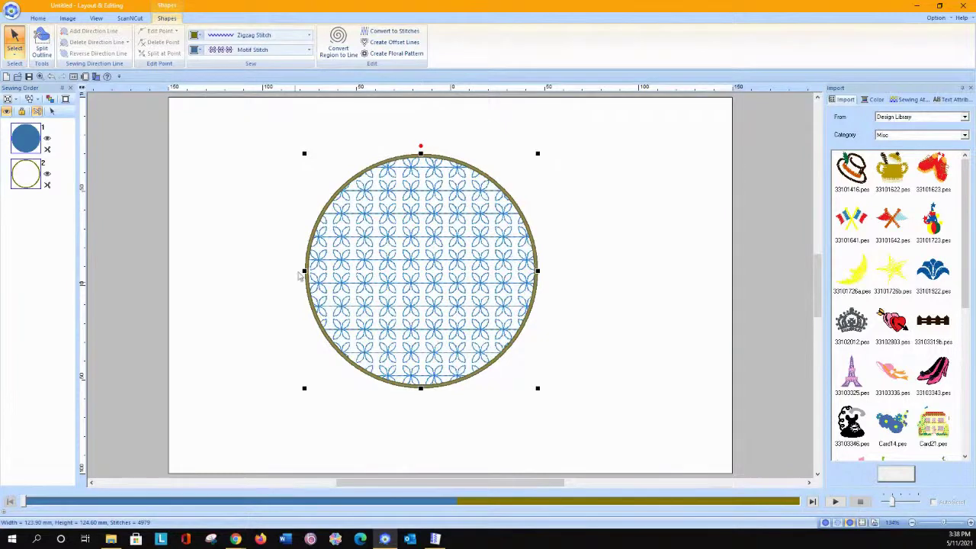
Apply the custom motif pattern a to the circle's region and run the stitch simulation through to the end.
click(896, 100)
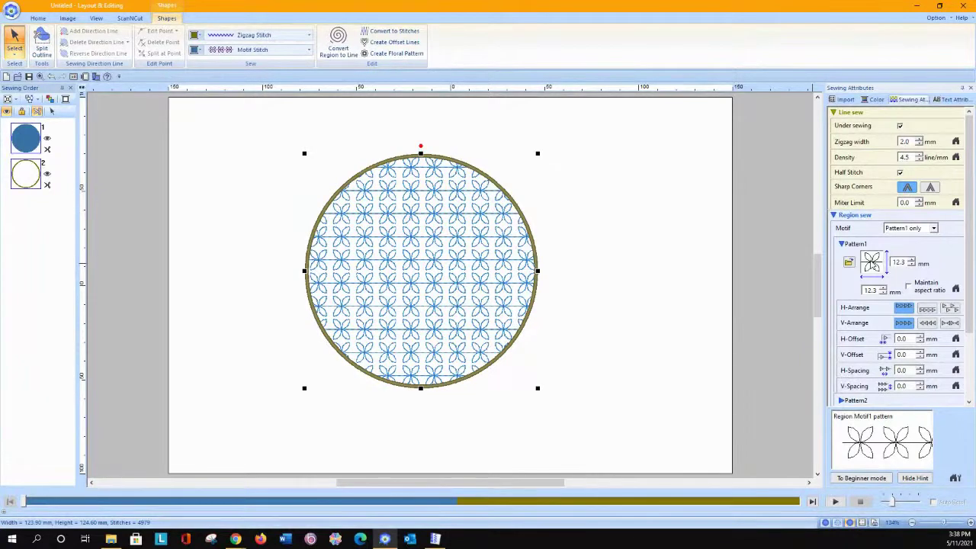
click(871, 261)
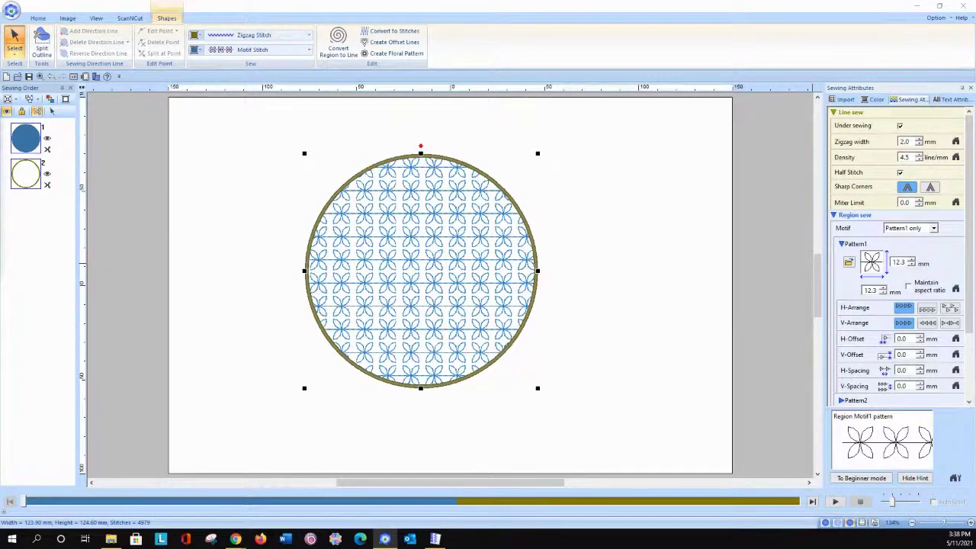
drag(270, 103, 642, 118)
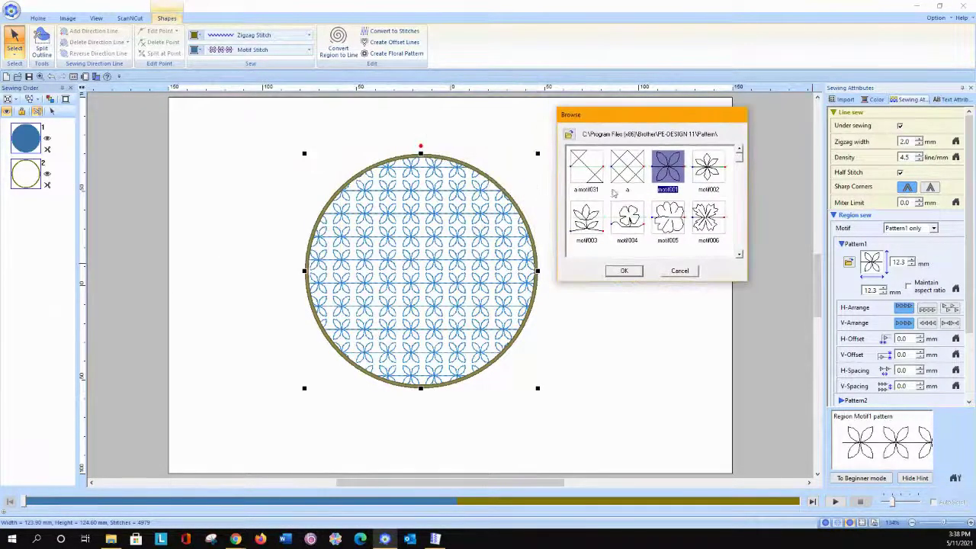
click(627, 176)
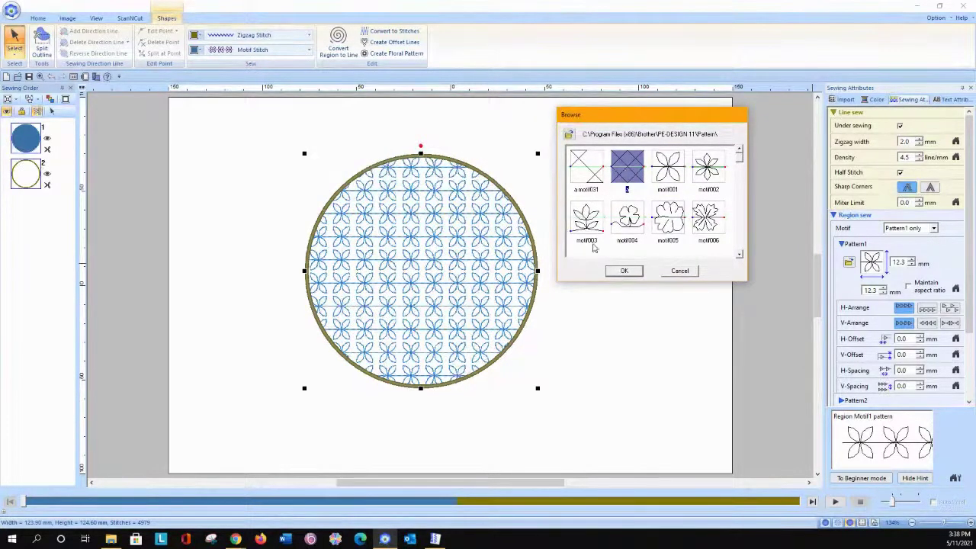
click(622, 272)
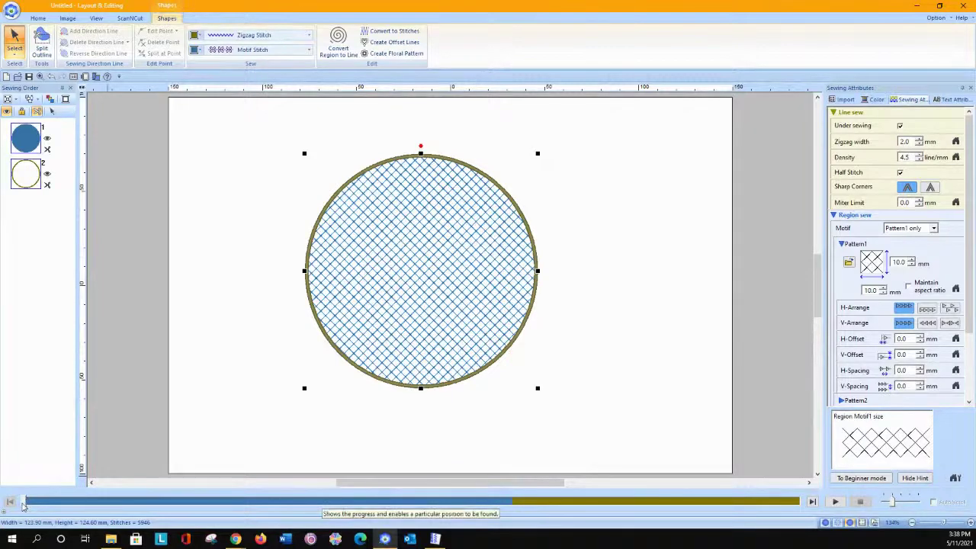
click(26, 501)
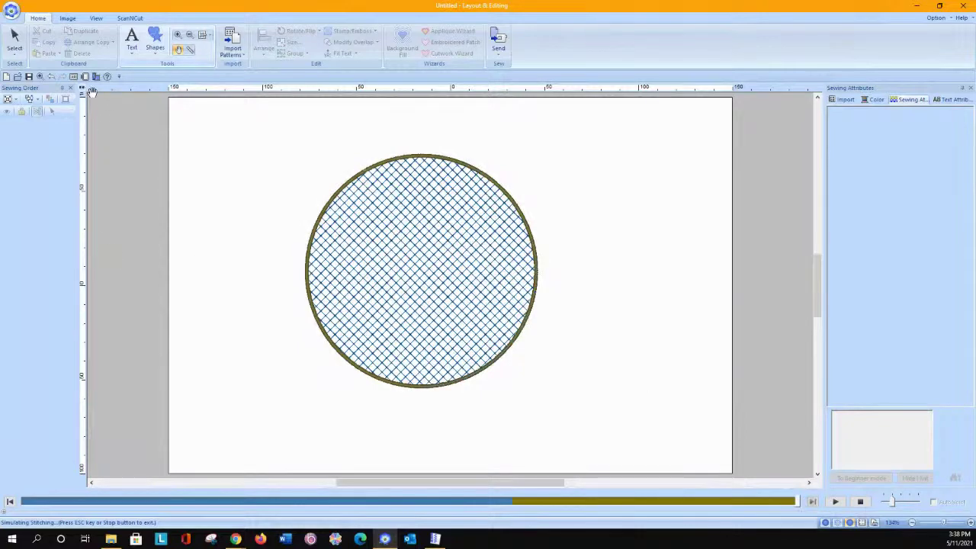
click(16, 38)
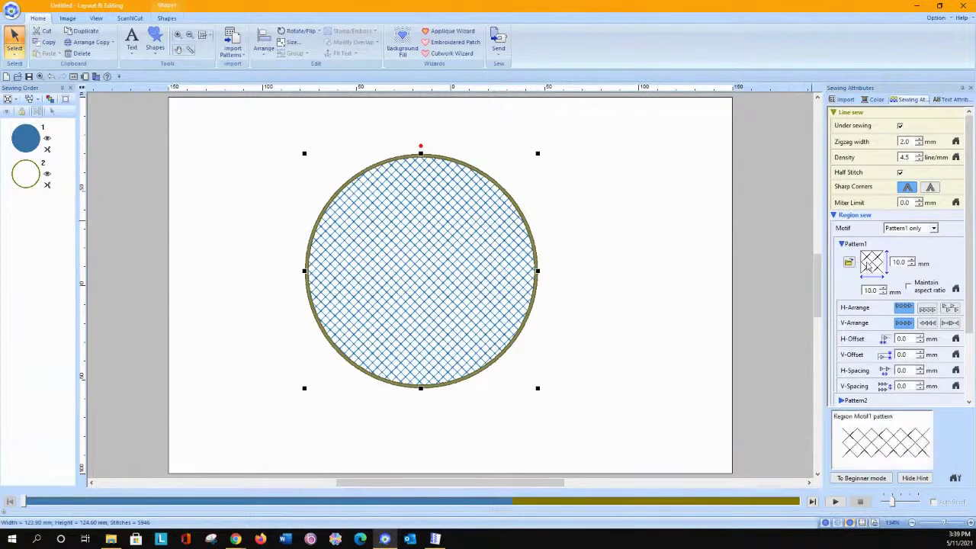
Replace the circle's fill motif with motif072 and set its size to 15.5 mm with the aspect ratio maintained.
click(867, 267)
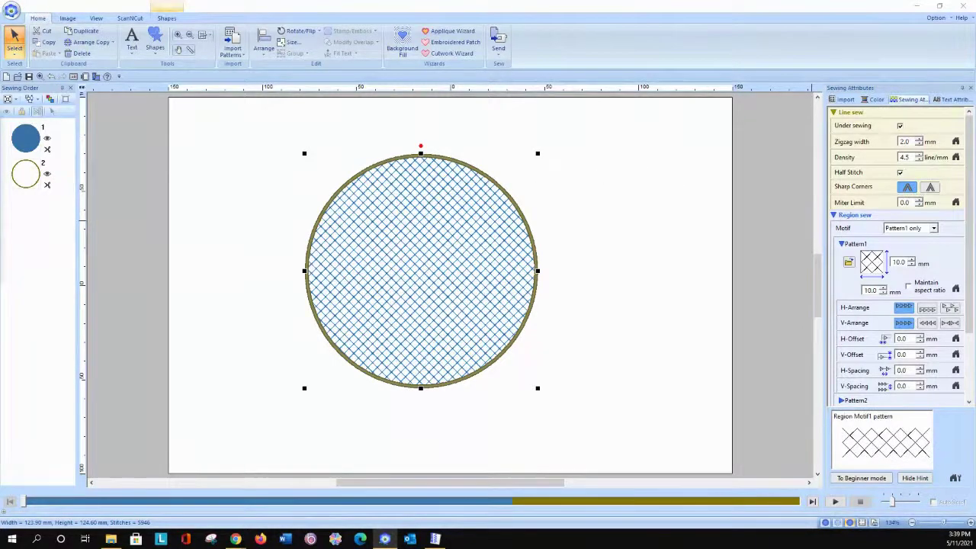
drag(244, 99, 621, 84)
click(723, 219)
click(723, 220)
click(723, 220)
click(722, 220)
click(723, 220)
click(723, 221)
click(723, 221)
click(723, 221)
click(723, 221)
click(723, 220)
click(723, 220)
click(723, 220)
click(723, 221)
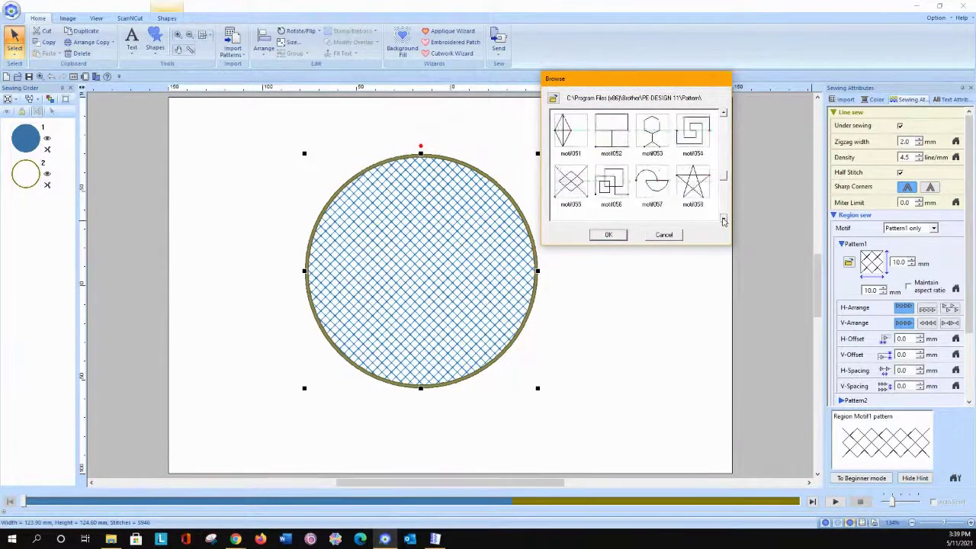
click(723, 220)
click(723, 220)
click(723, 113)
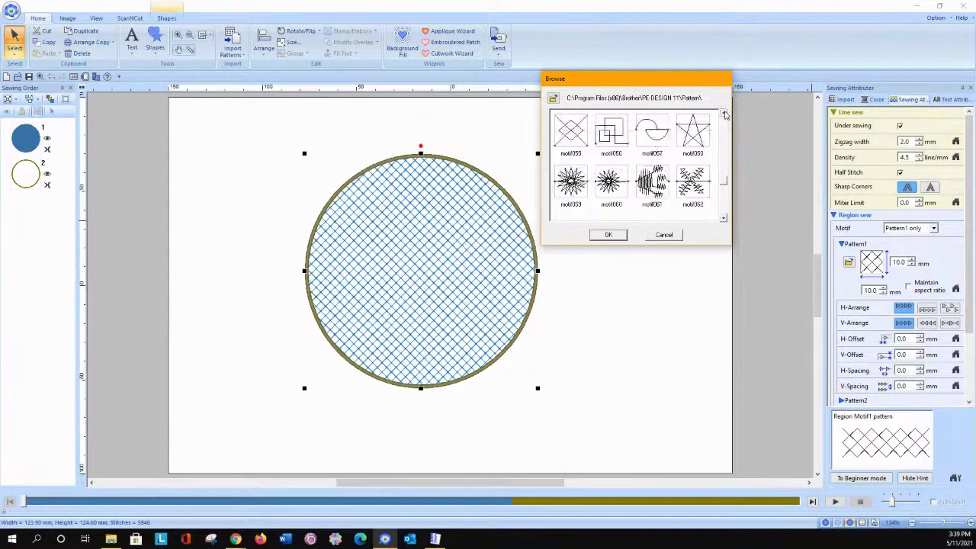
click(724, 220)
click(724, 220)
click(724, 220)
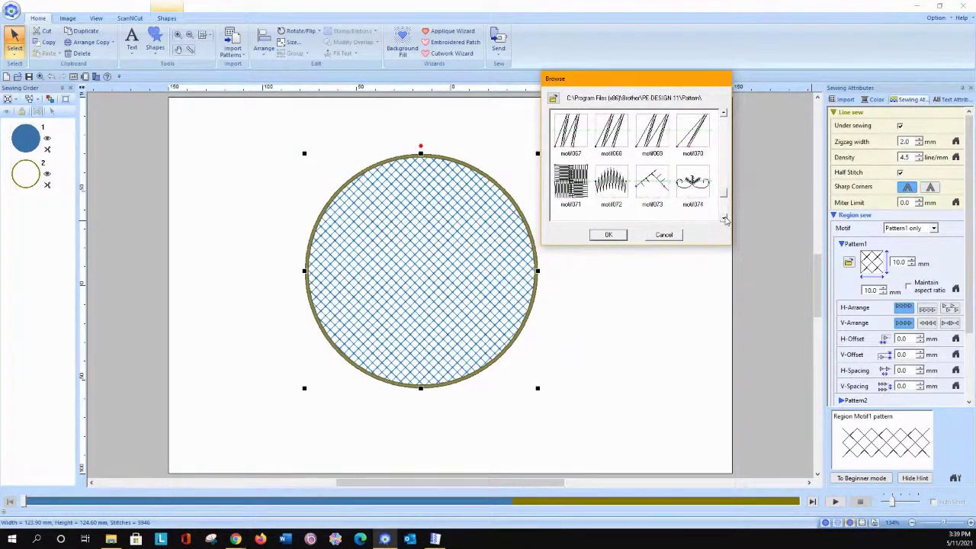
click(611, 183)
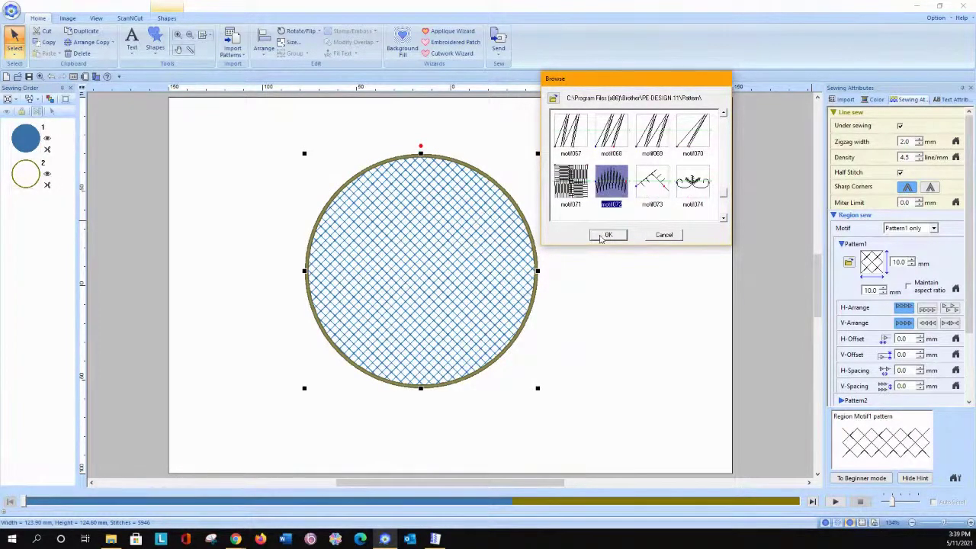
click(608, 236)
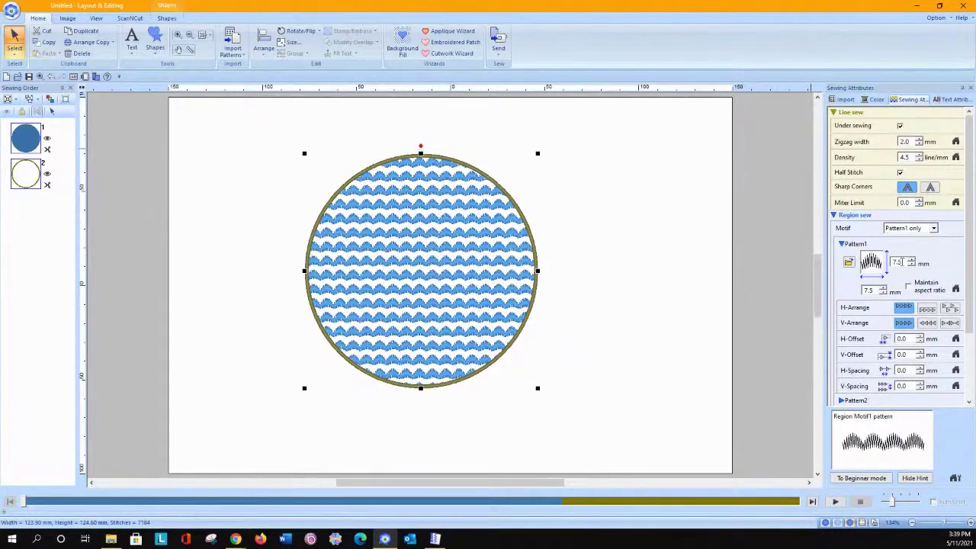
click(908, 288)
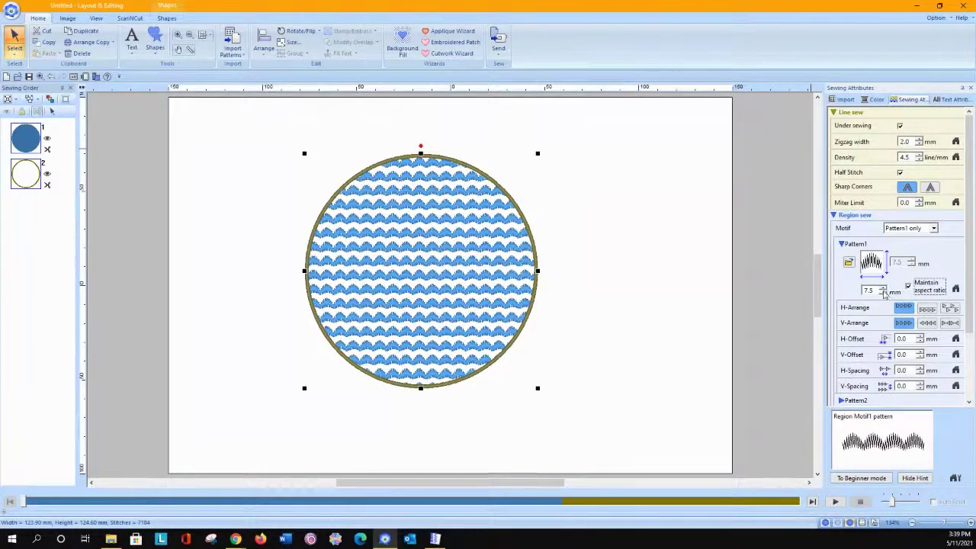
click(883, 287)
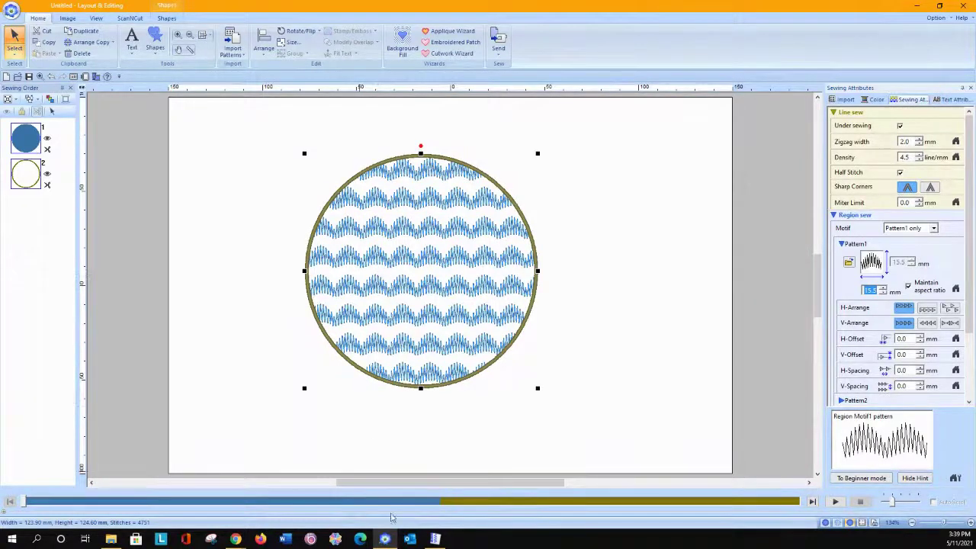
Look up the file name of the circle's current motif in the pattern browser, leaving the selection as it is.
click(435, 539)
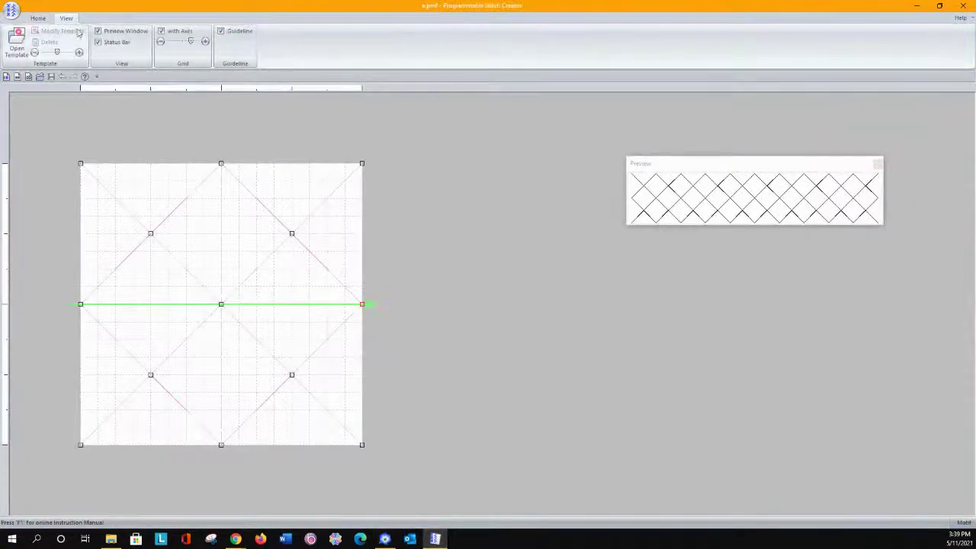
click(384, 539)
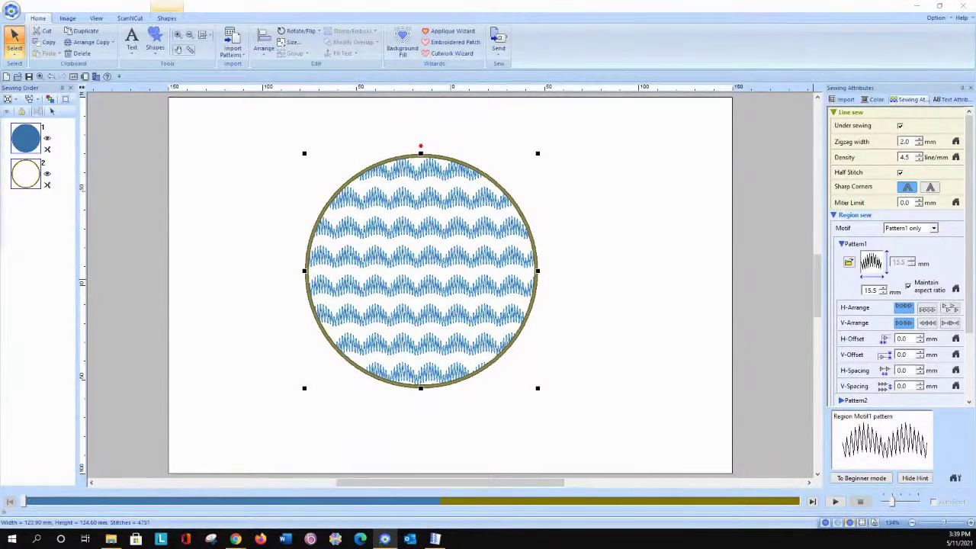
drag(207, 58, 669, 100)
click(751, 241)
click(750, 242)
click(750, 242)
click(750, 241)
click(751, 242)
click(751, 242)
click(751, 242)
click(752, 243)
click(751, 242)
click(751, 242)
click(751, 242)
click(751, 241)
click(751, 241)
click(751, 242)
click(751, 241)
click(751, 242)
click(751, 242)
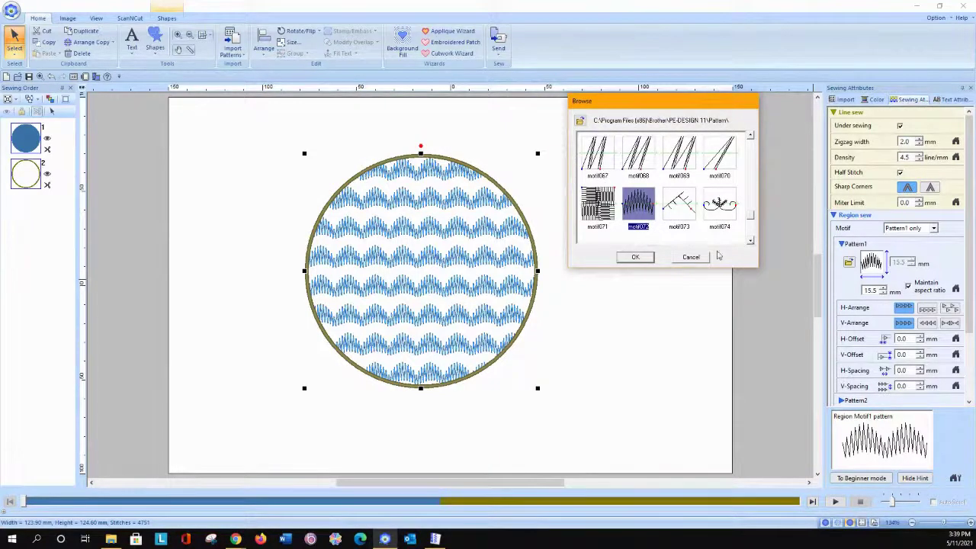
click(690, 258)
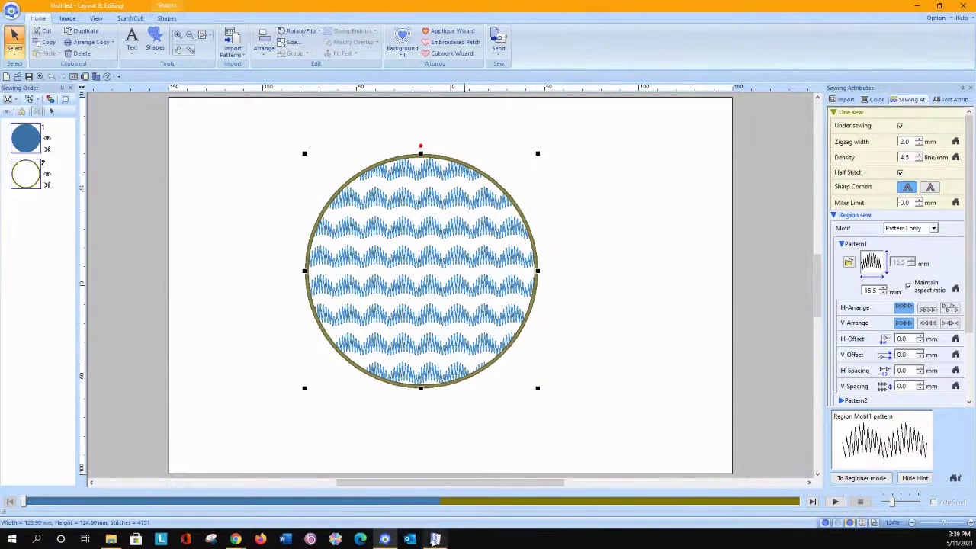
Switch to Programmable Stitch Creator and open motif072.pmf from the Pattern folder.
click(435, 538)
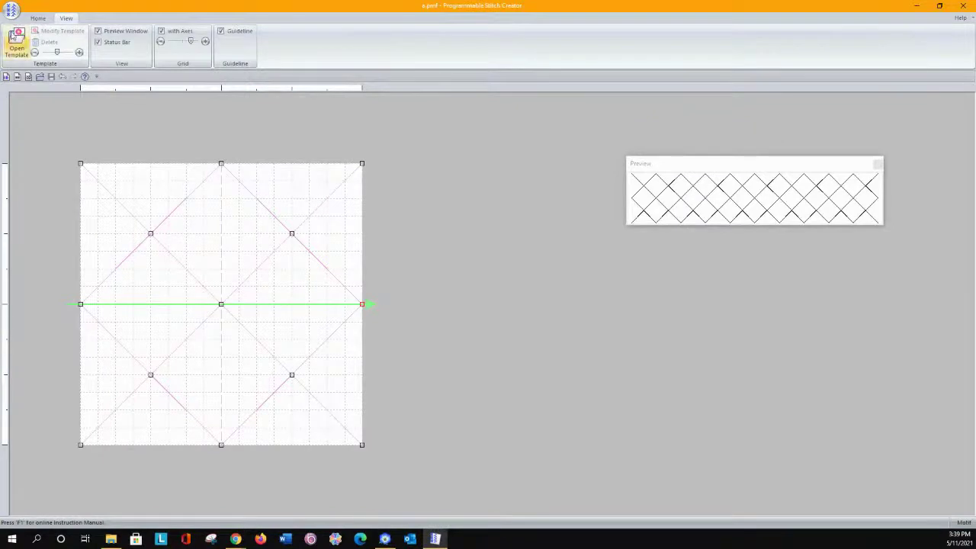
click(12, 9)
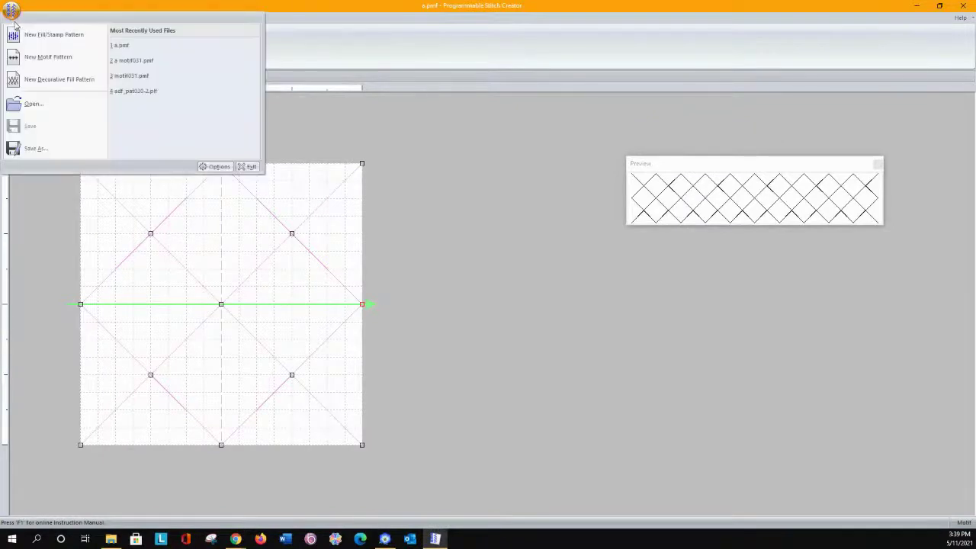
click(34, 106)
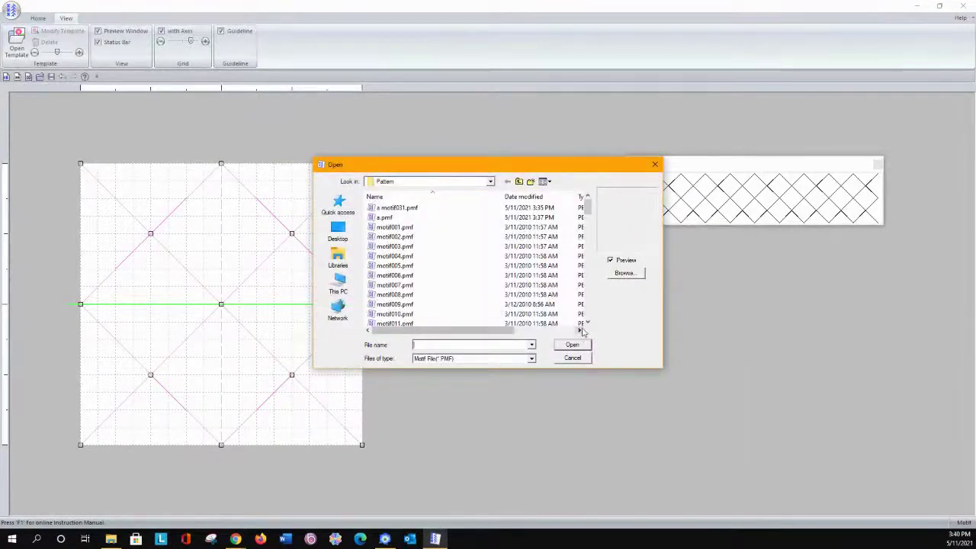
click(587, 323)
drag(588, 324, 588, 324)
click(398, 257)
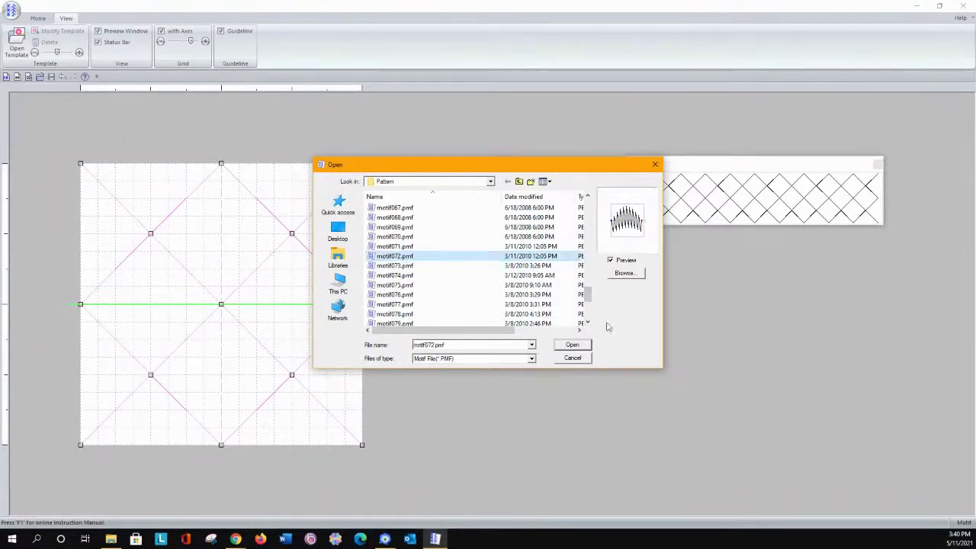
click(573, 345)
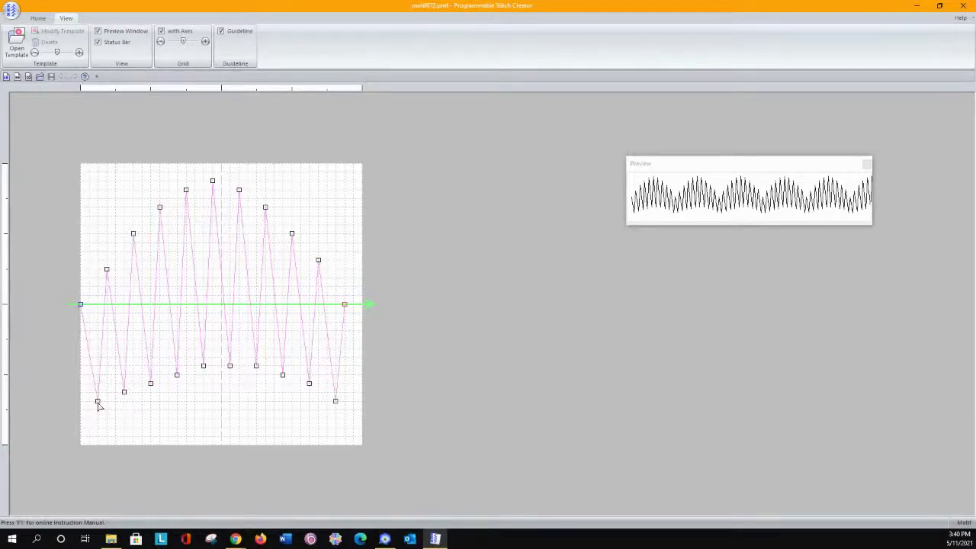
Narrow the motif's first zigzags by moving their points toward the start and inserting two extra points, spacing the strokes one grid square apart.
drag(97, 405, 89, 402)
click(99, 311)
drag(99, 317, 90, 288)
click(98, 285)
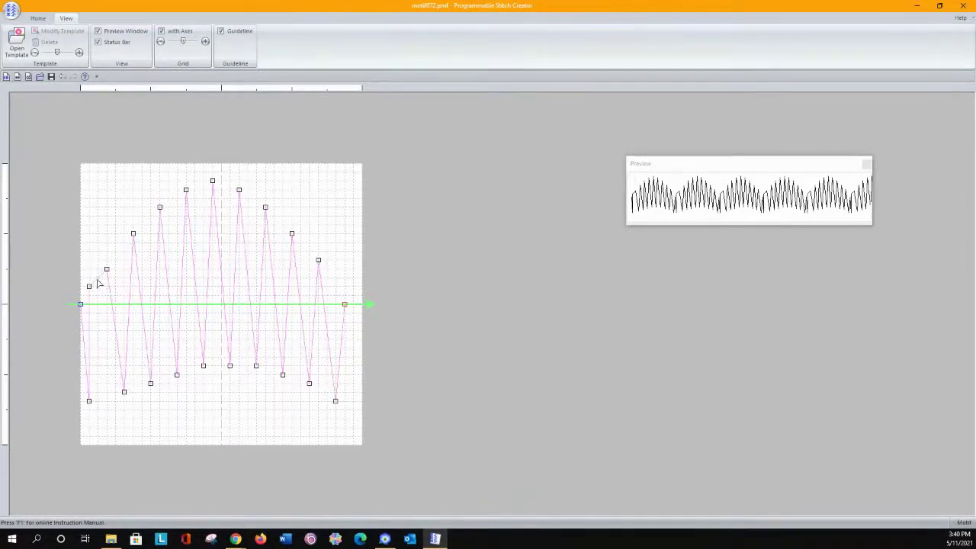
drag(98, 281, 98, 390)
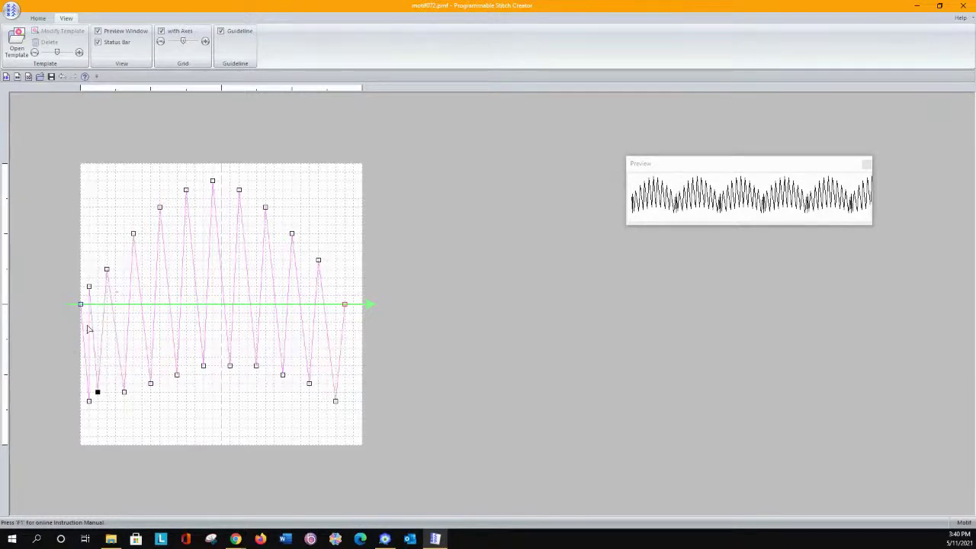
drag(106, 272, 96, 268)
drag(124, 393, 106, 392)
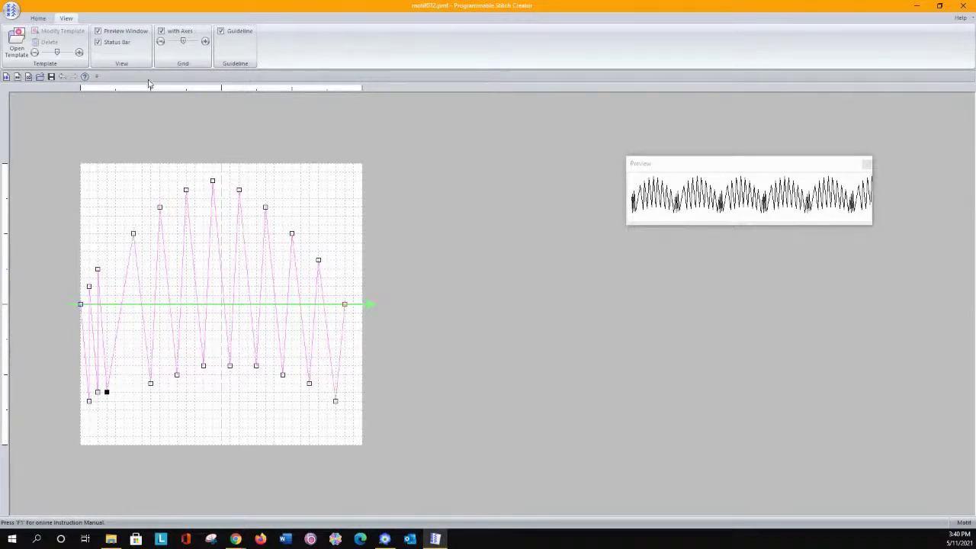
Make the grid one level finer and move the first three lower points toward the motif's start, each one square across and up.
click(160, 42)
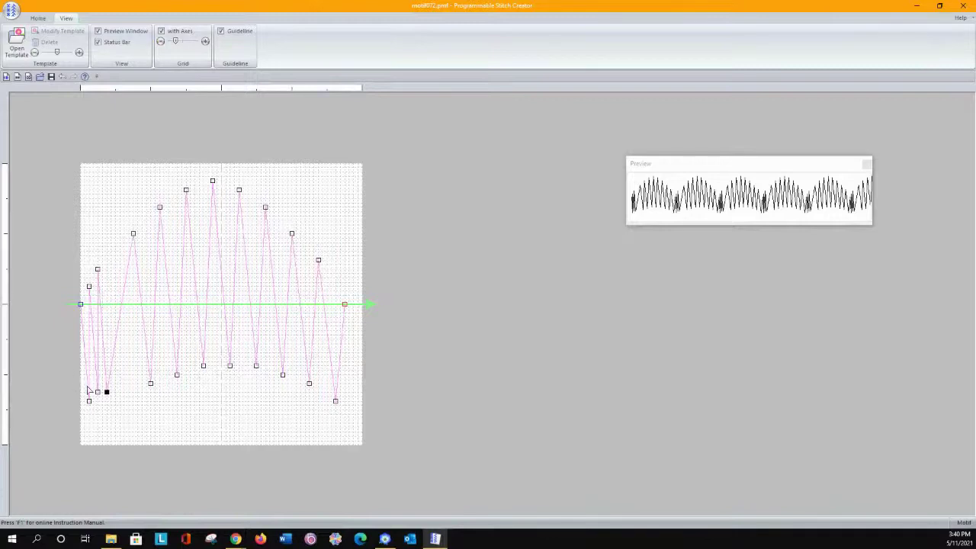
click(38, 20)
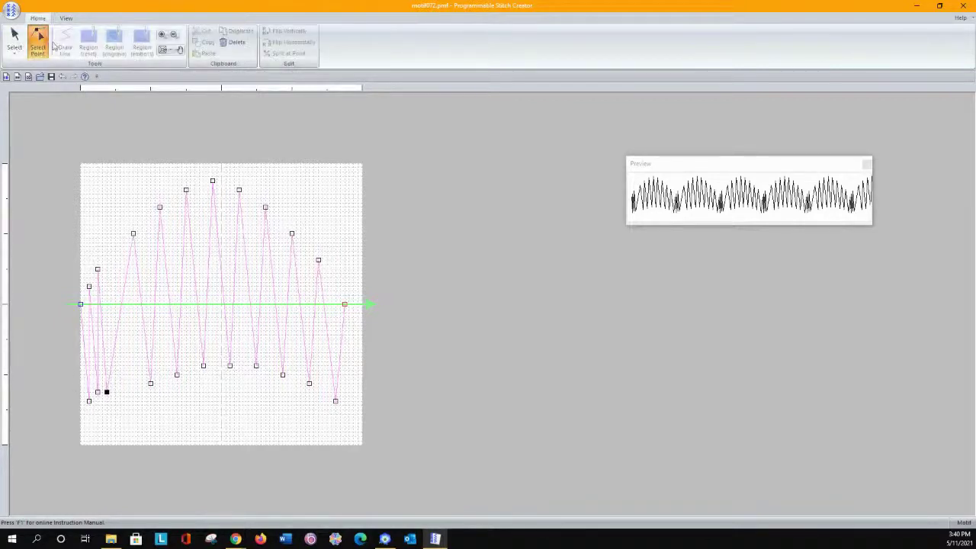
click(162, 38)
drag(61, 363, 140, 414)
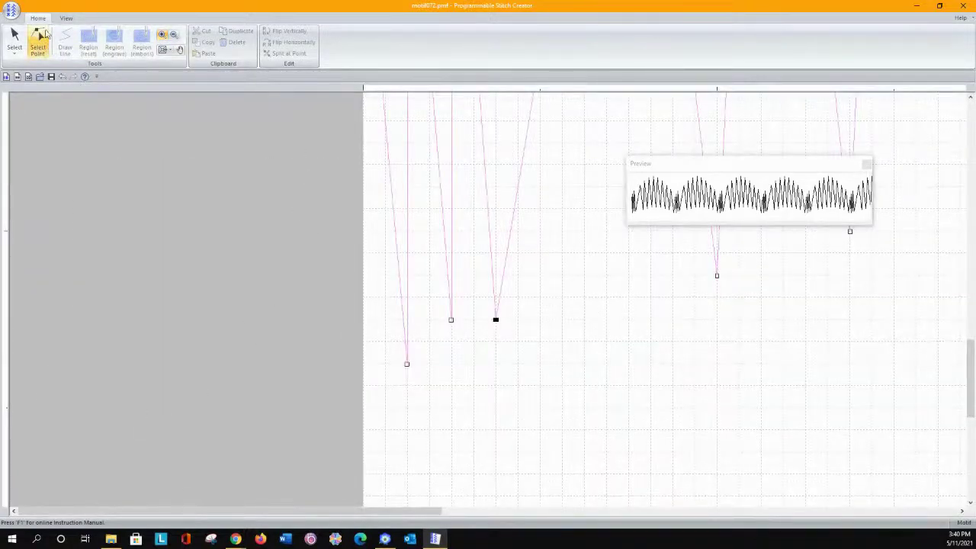
click(44, 37)
drag(408, 365, 385, 385)
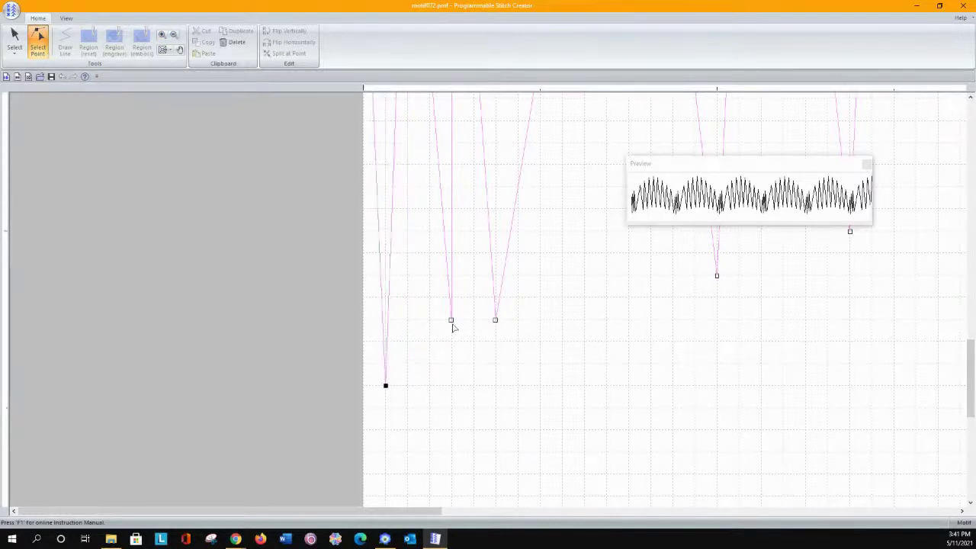
drag(452, 326, 398, 360)
drag(453, 320, 407, 364)
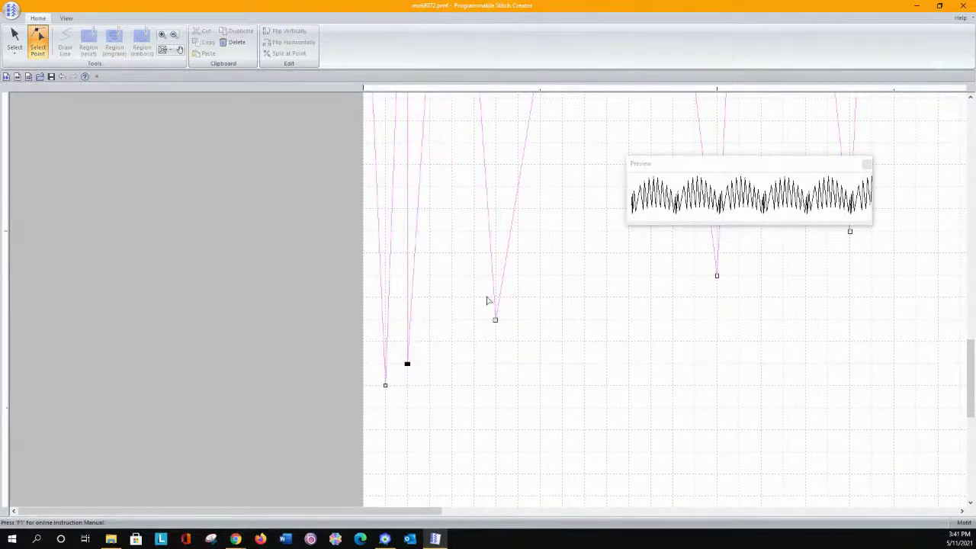
drag(497, 321, 430, 340)
Move the first three upper points above the guideline toward the motif's start, one fine grid square apart and rising.
scroll(503, 308, up, 1)
scroll(503, 308, up, 3)
drag(406, 202, 386, 207)
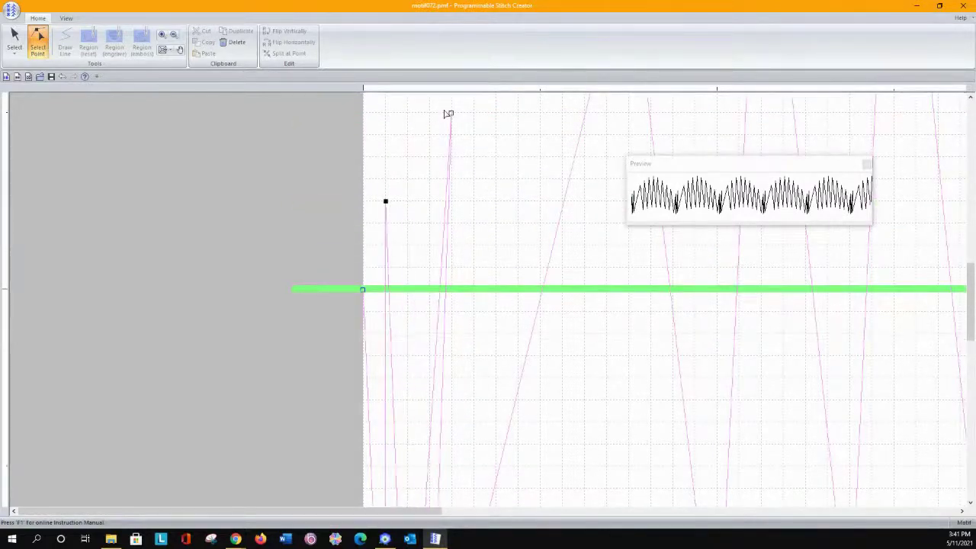
drag(451, 114, 415, 134)
scroll(603, 145, up, 3)
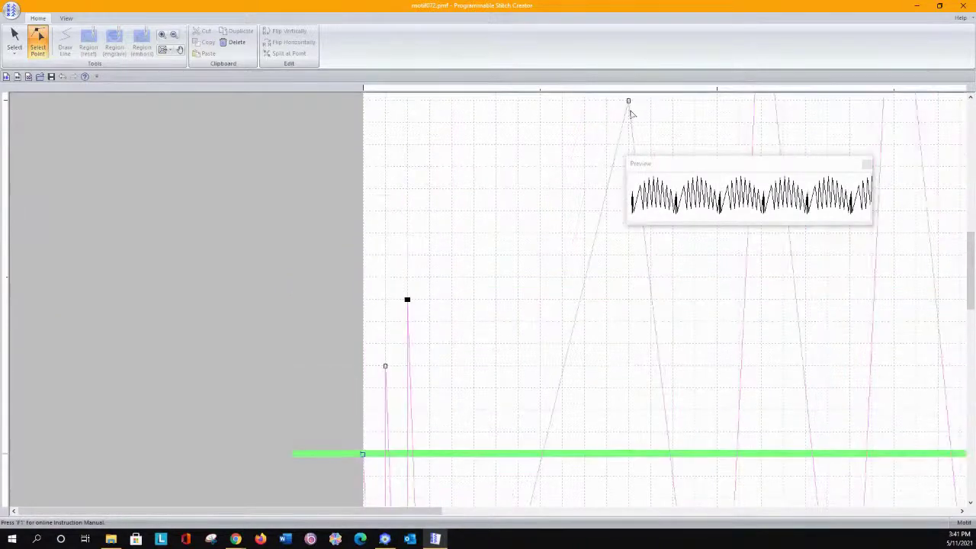
drag(629, 103, 438, 165)
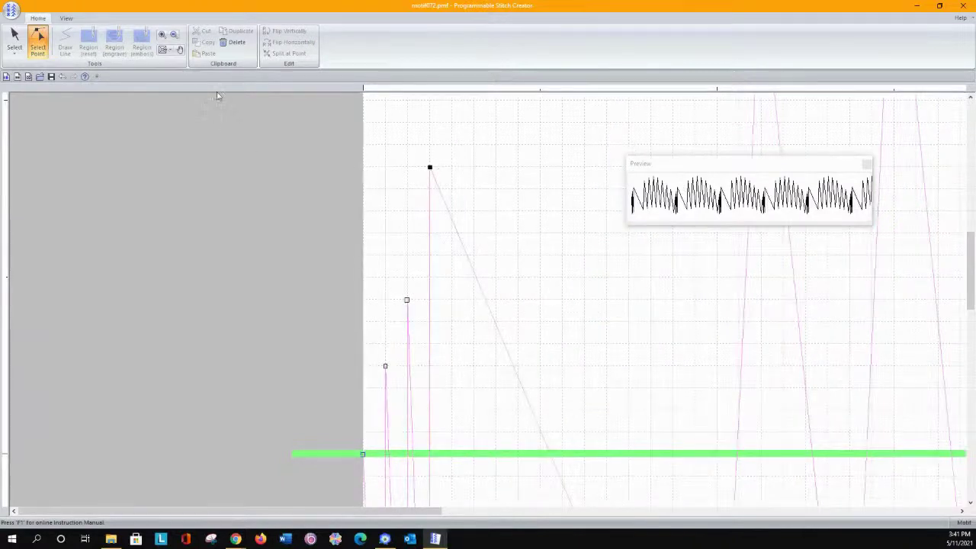
Bring the fourth lower point beside the dense zigzag, lower the third upper point, and insert a fourth upper point.
click(175, 37)
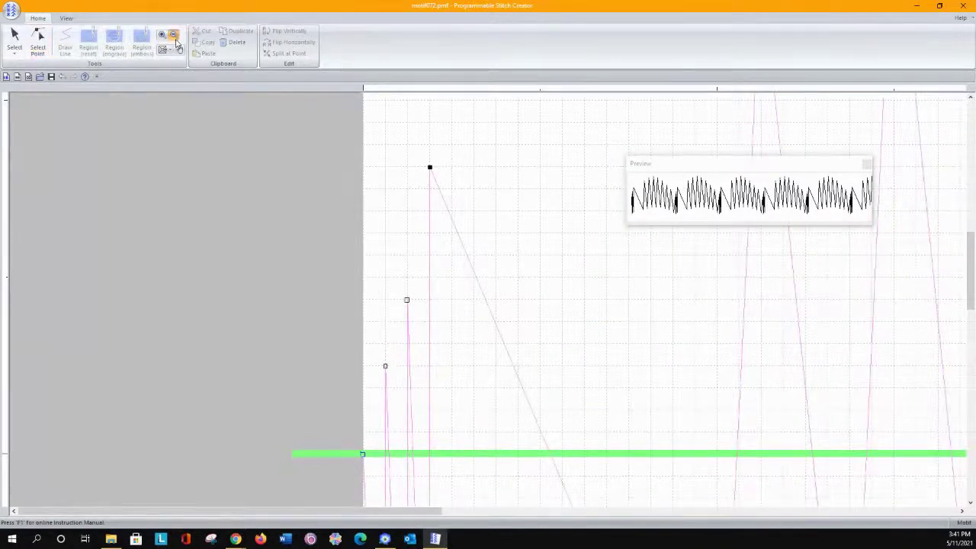
click(163, 49)
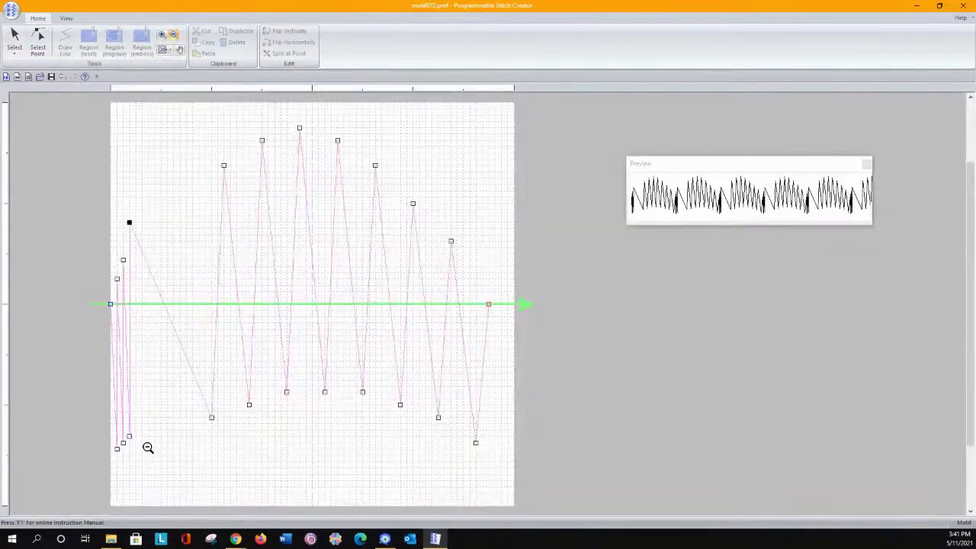
click(38, 42)
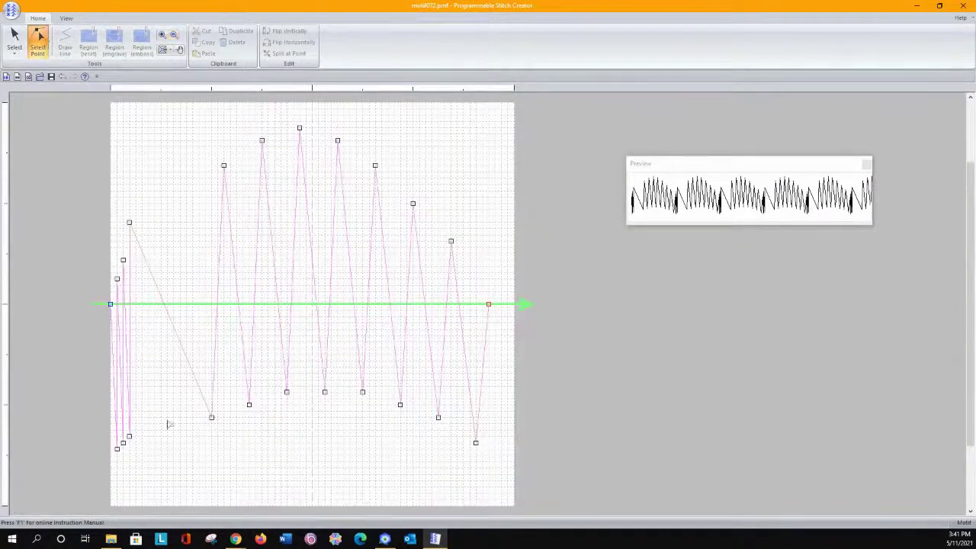
drag(211, 418, 135, 431)
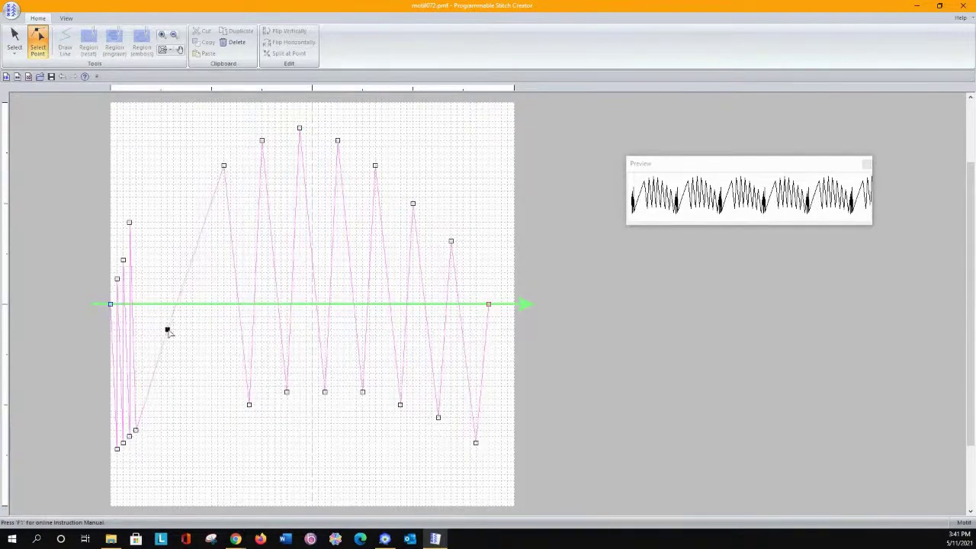
drag(168, 329, 129, 248)
click(153, 233)
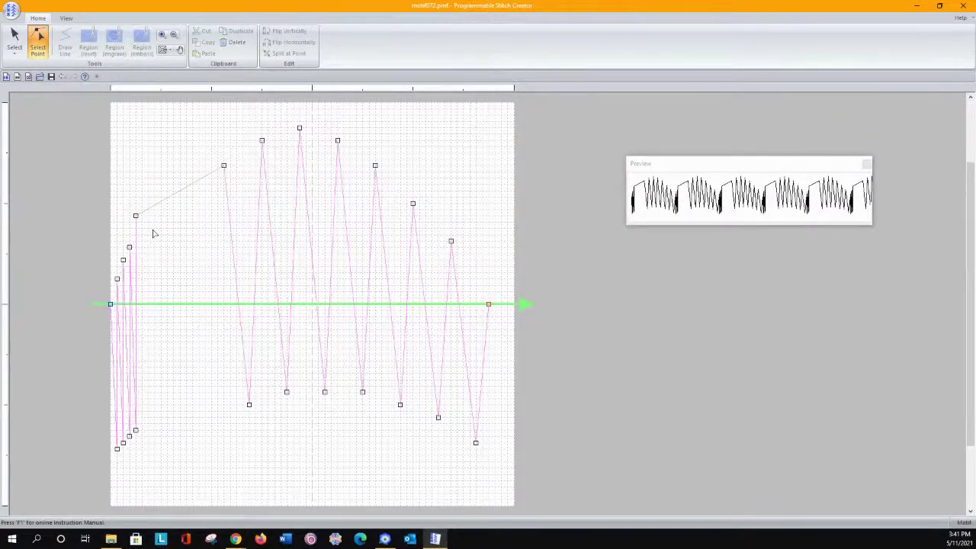
Insert points for the fifth and sixth strokes of the dense zigzag, shaping upper and lower edges that rise one square per stroke.
drag(138, 221, 143, 424)
click(154, 224)
click(175, 331)
click(150, 279)
drag(174, 331, 150, 418)
click(167, 209)
click(191, 280)
drag(189, 280, 157, 234)
drag(191, 280, 151, 228)
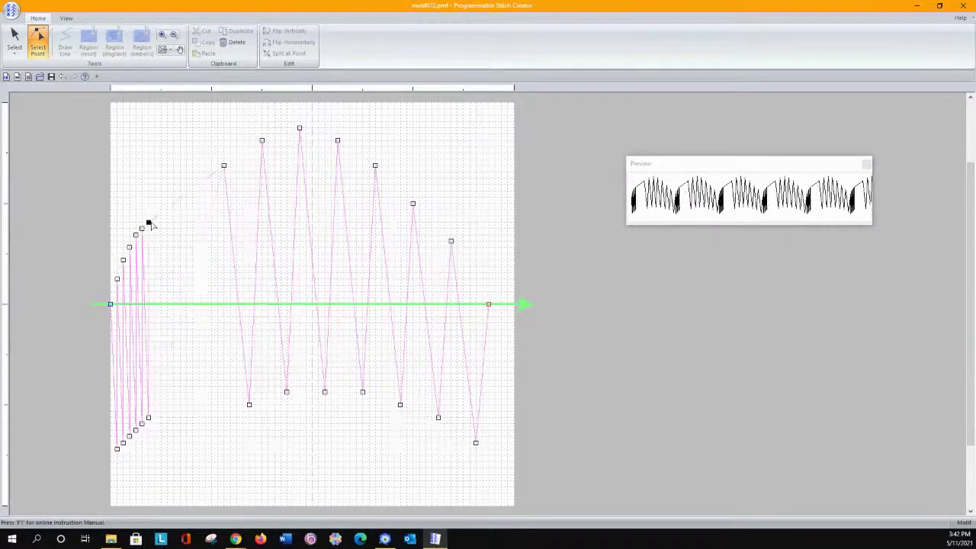
Continue the dense zigzag with inserted upper and lower points through the tenth upper point and eleventh lower point, one square apart.
click(176, 207)
drag(174, 207, 154, 412)
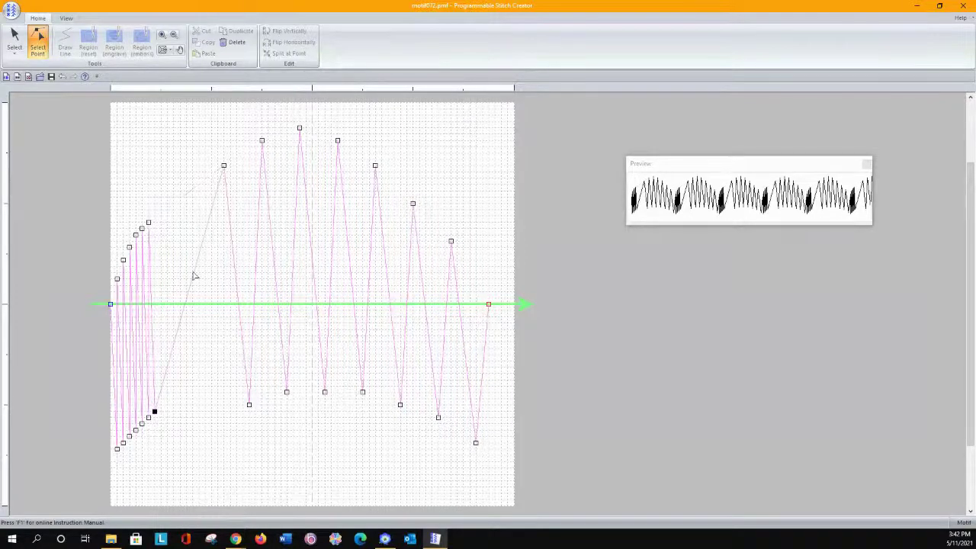
drag(193, 277, 160, 405)
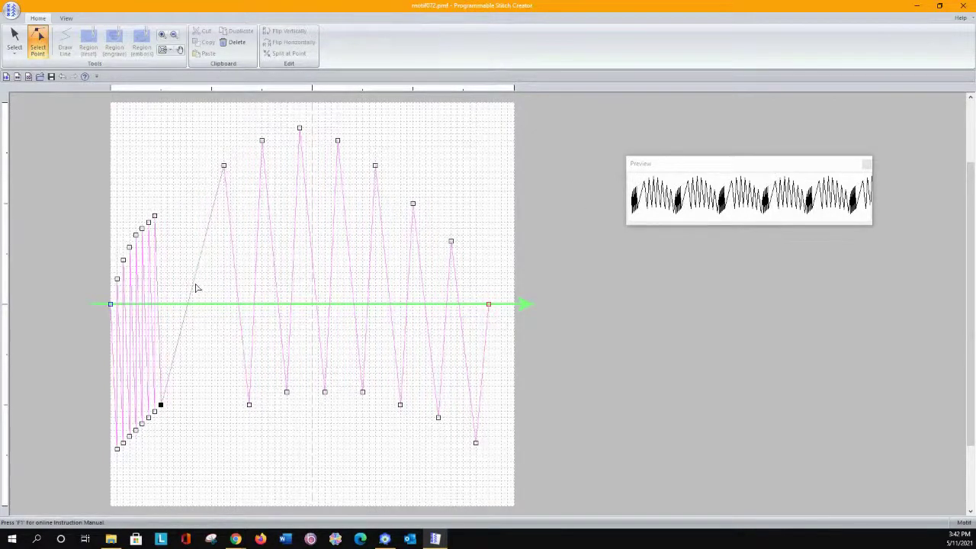
drag(191, 294, 164, 404)
drag(187, 192, 167, 398)
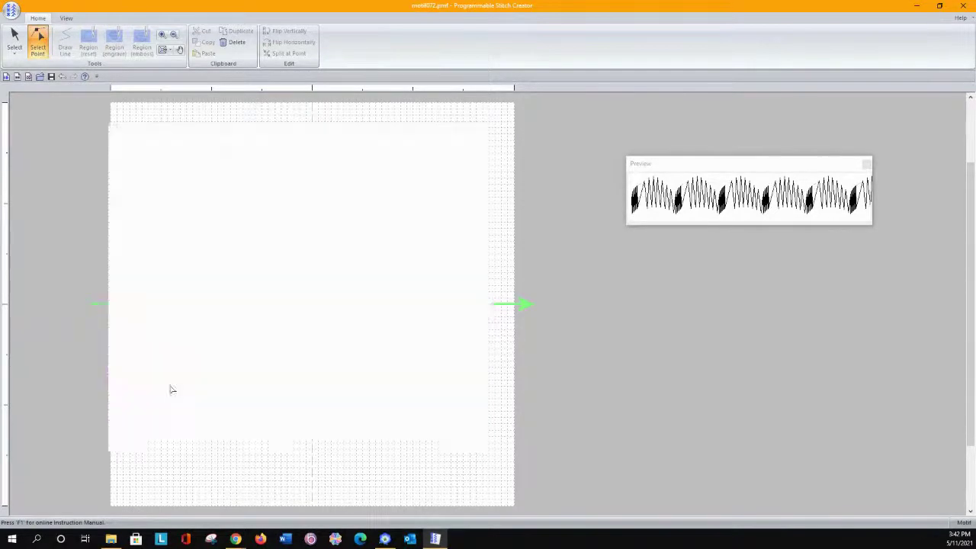
drag(205, 247, 173, 392)
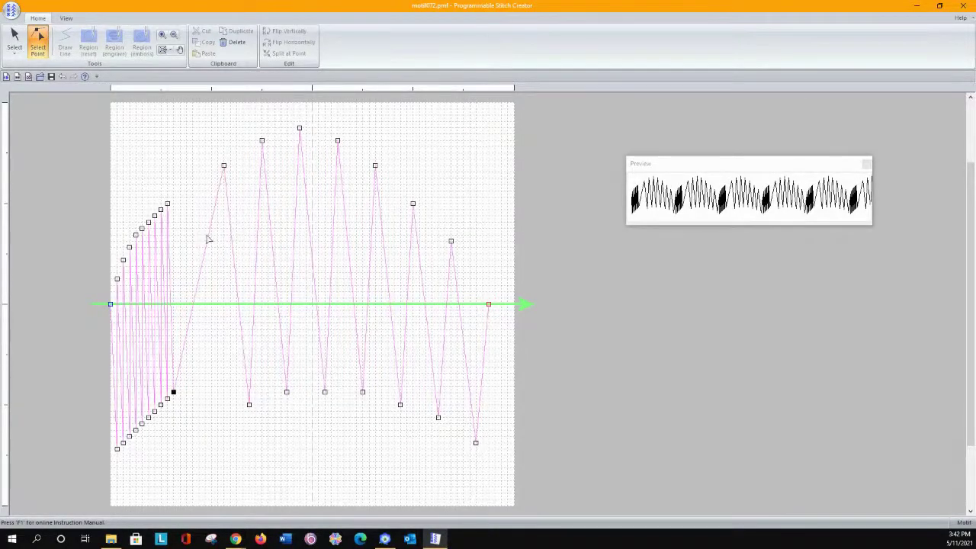
drag(211, 236, 180, 386)
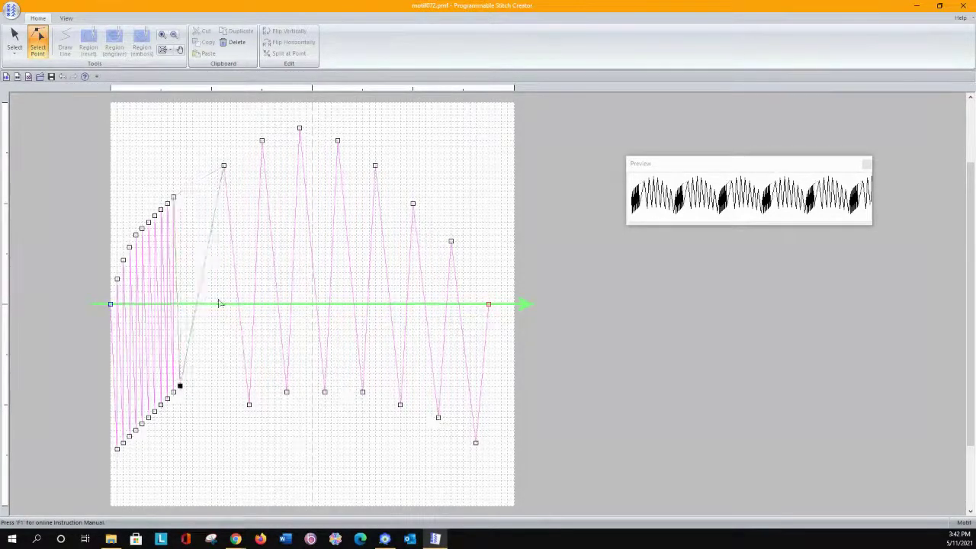
Insert three more upper and three more lower points to carry the dense zigzag up to the original third peak.
drag(205, 274, 186, 379)
click(218, 211)
drag(218, 214, 193, 368)
click(217, 223)
drag(217, 224, 192, 179)
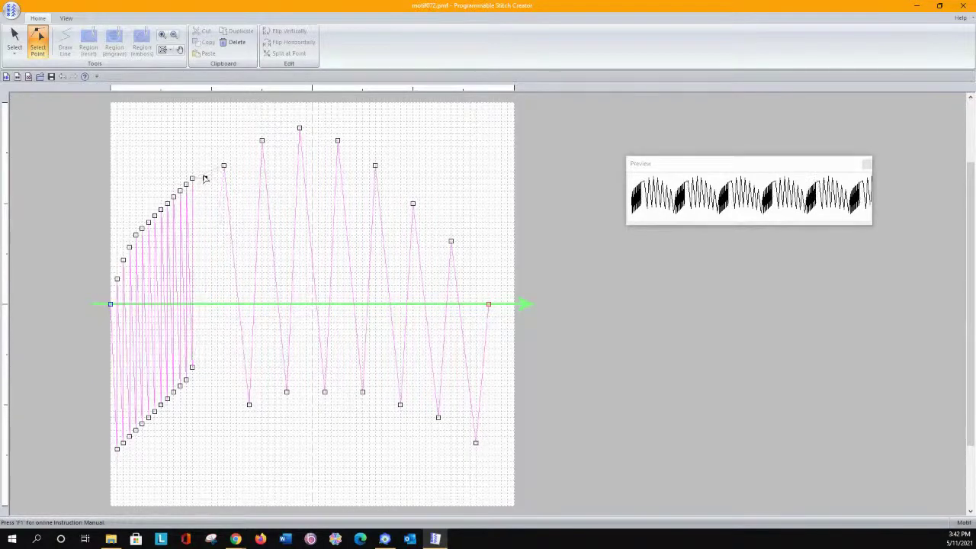
drag(206, 181, 198, 370)
click(199, 362)
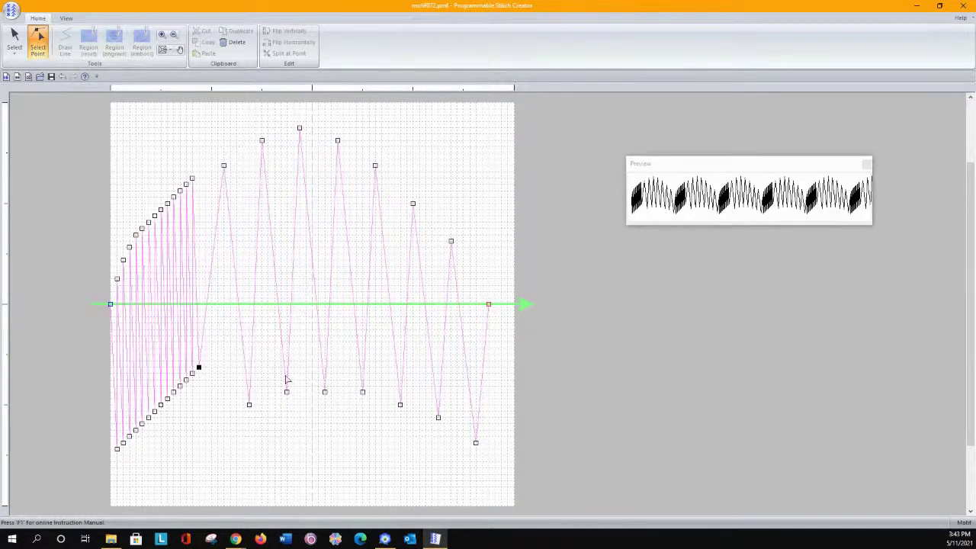
Add the next peaks and valleys by relocating existing points and inserting new ones, widening the stroke spacing to two grid squares.
drag(225, 167, 199, 173)
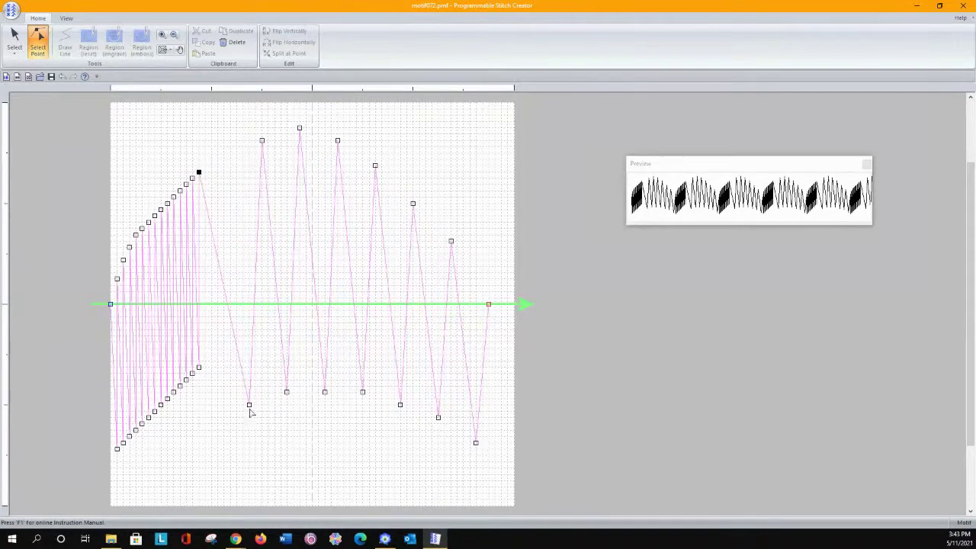
drag(251, 406, 219, 371)
drag(249, 405, 211, 360)
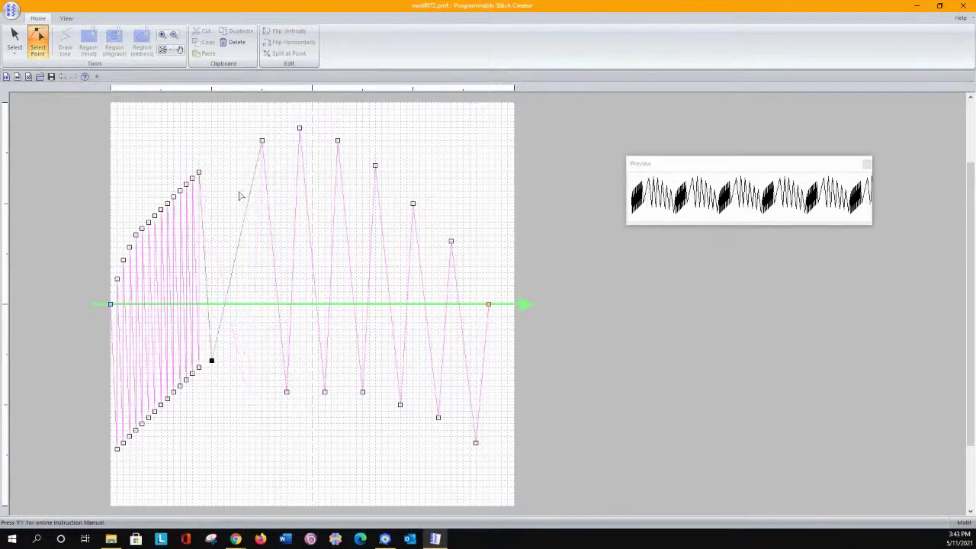
drag(227, 152, 217, 159)
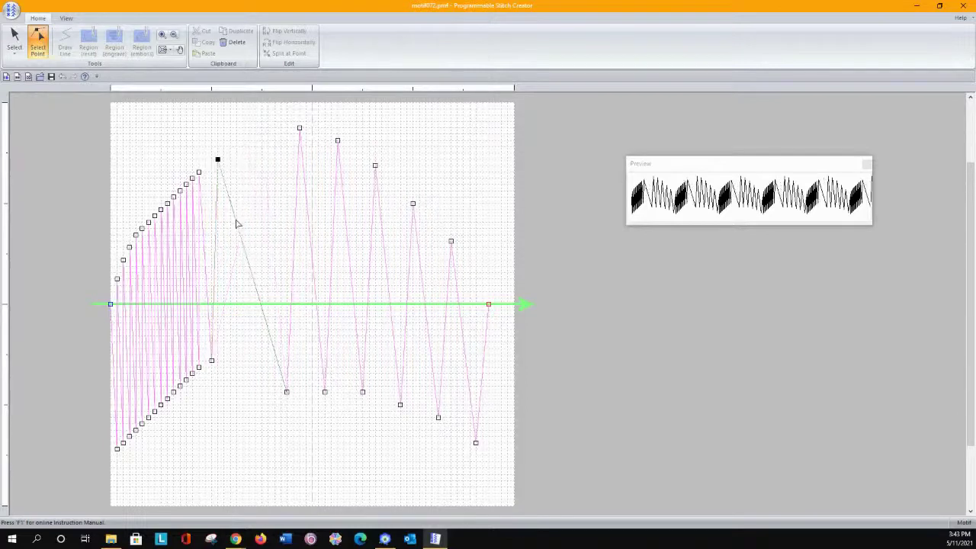
drag(237, 237, 225, 363)
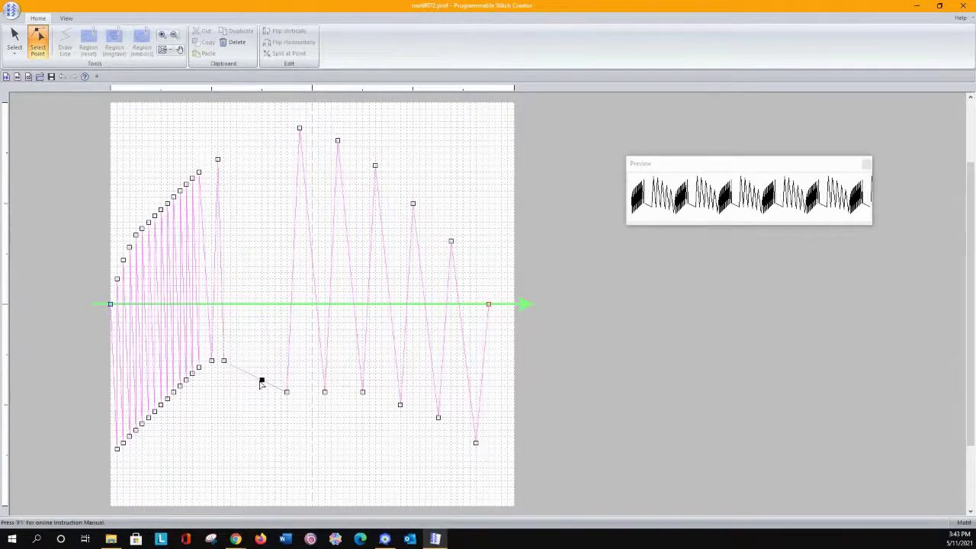
drag(263, 384, 230, 153)
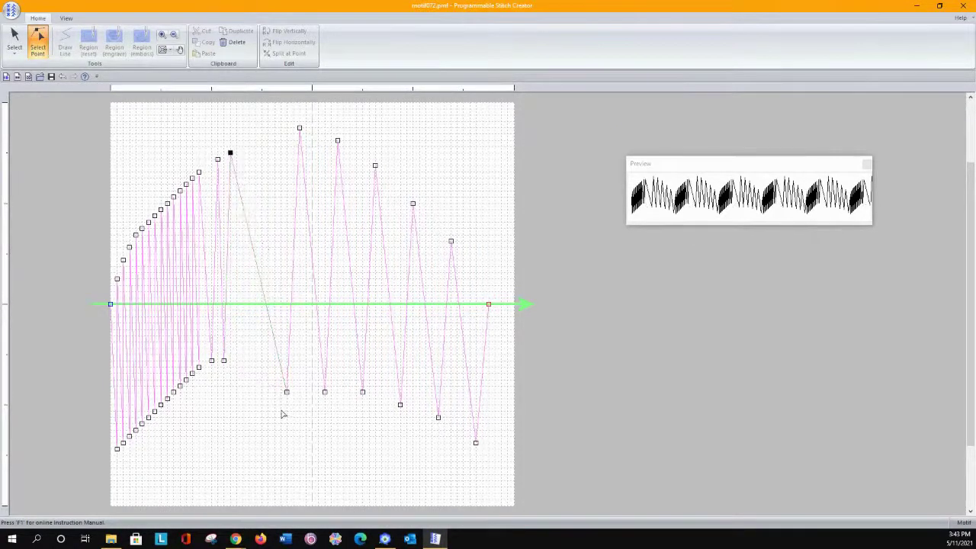
Extend the two-square zigzag by three valleys and two peaks, and raise the earlier lower points to smooth the bottom edge.
drag(286, 394, 236, 355)
click(256, 280)
drag(255, 280, 245, 148)
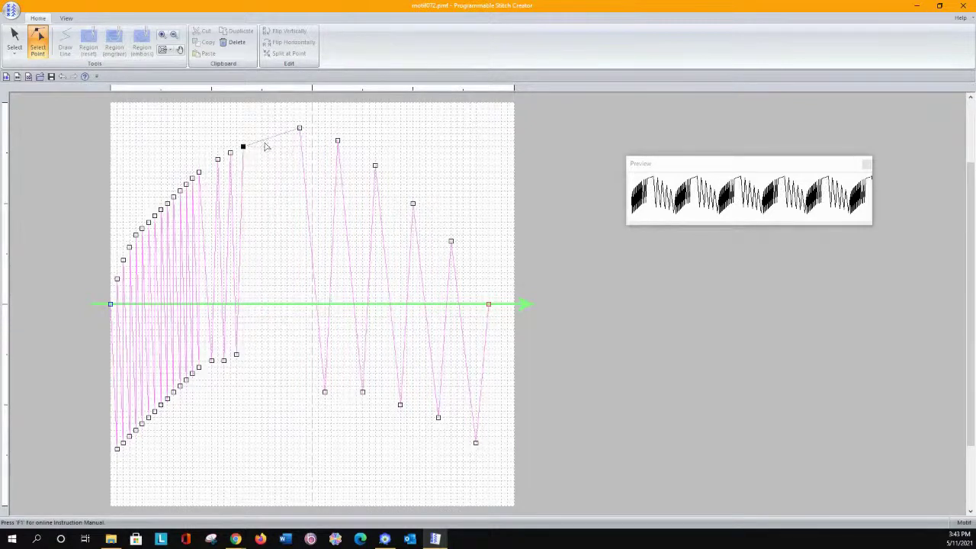
drag(263, 143, 250, 350)
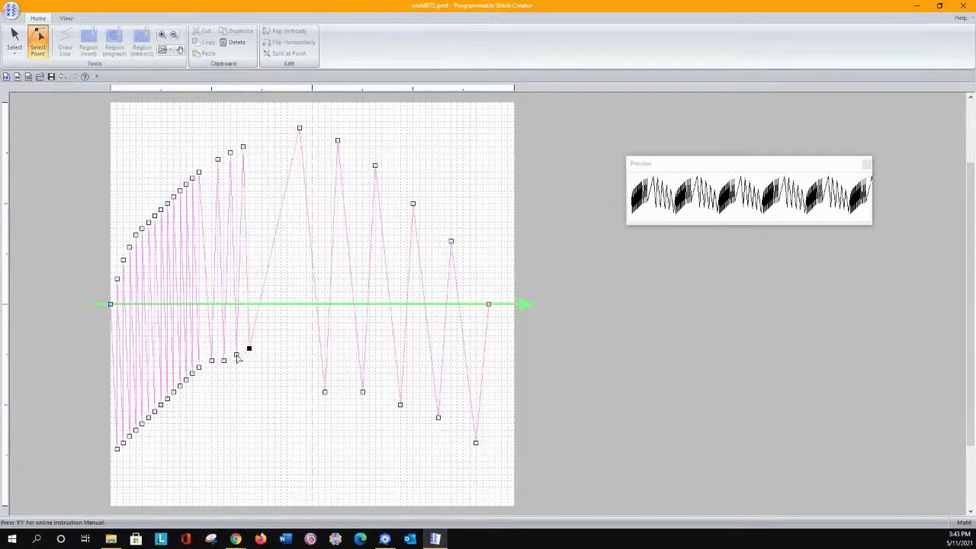
drag(224, 361, 237, 349)
drag(300, 130, 255, 140)
drag(325, 396, 262, 342)
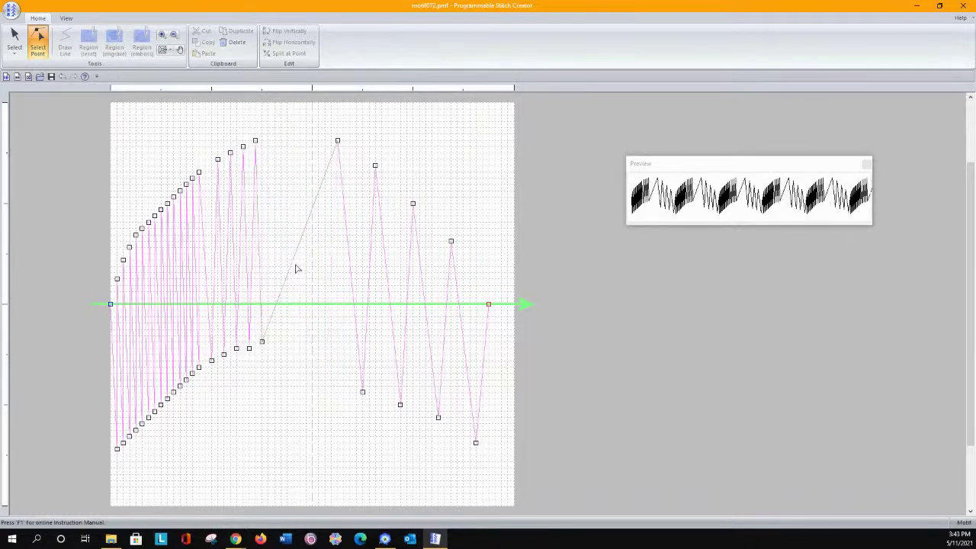
Extend the widened zigzag with four rising peaks and three rising valleys, placing the last peak on the grid's vertical center line.
drag(338, 141, 269, 135)
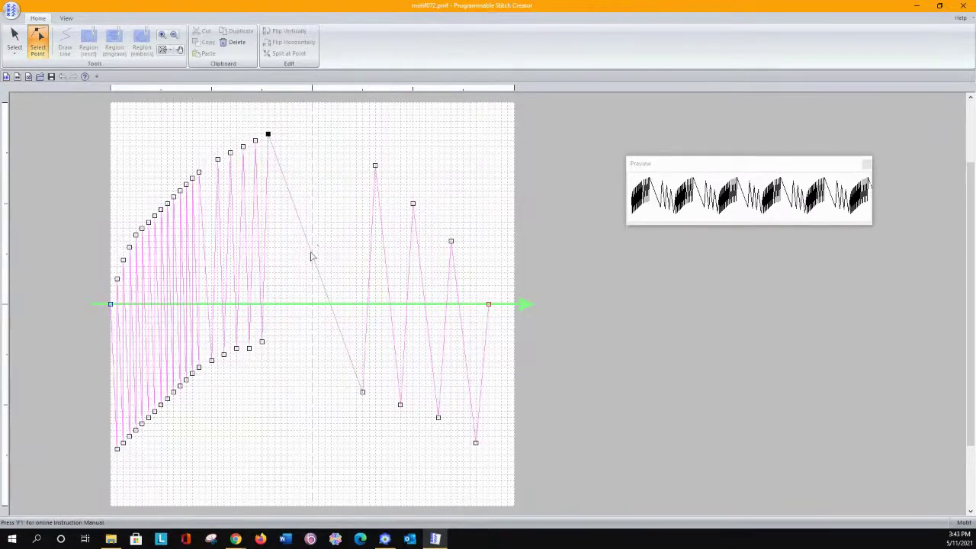
drag(312, 255, 274, 336)
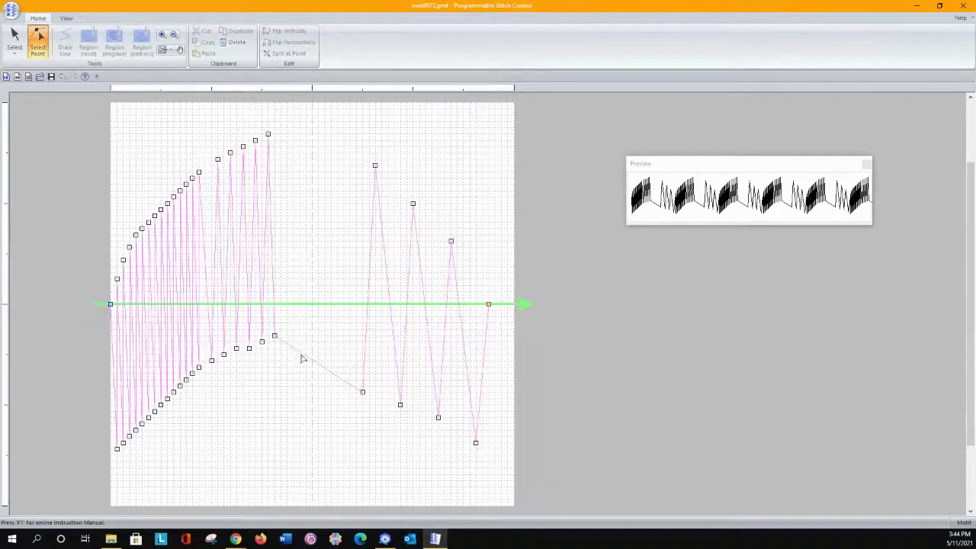
click(305, 355)
drag(306, 355, 280, 128)
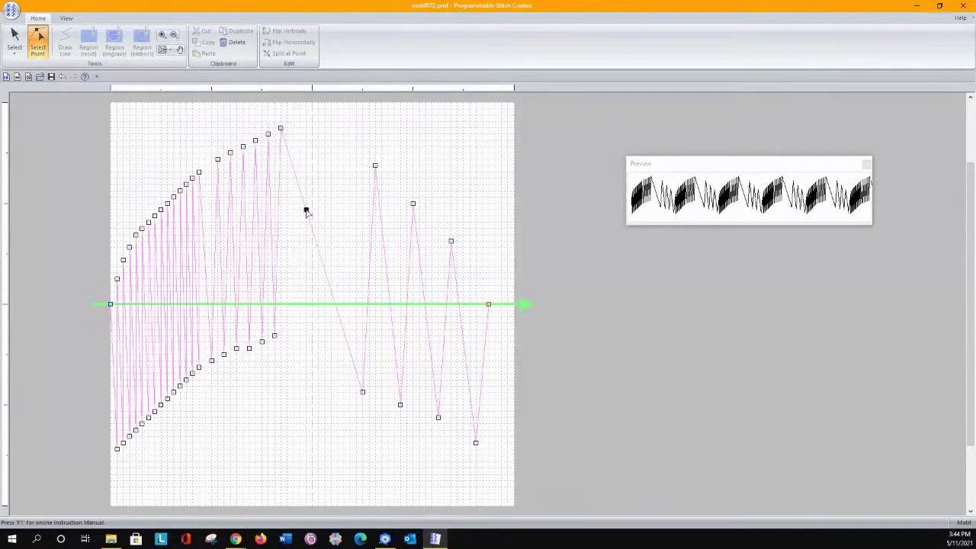
drag(305, 209, 293, 121)
click(330, 255)
drag(331, 255, 312, 116)
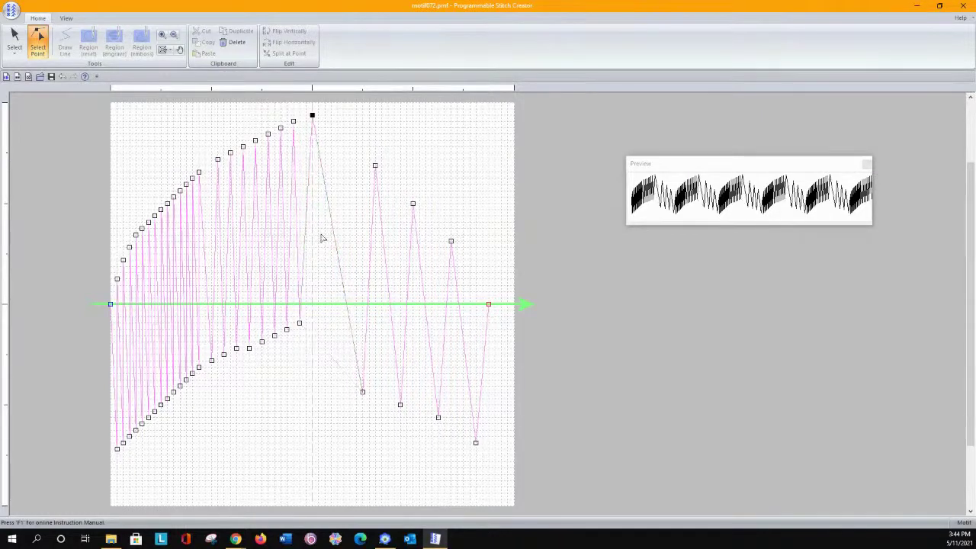
Add a peak level with the last one just past the vertical center line, and two level valleys just below the baseline.
click(331, 217)
drag(331, 217, 325, 116)
click(331, 343)
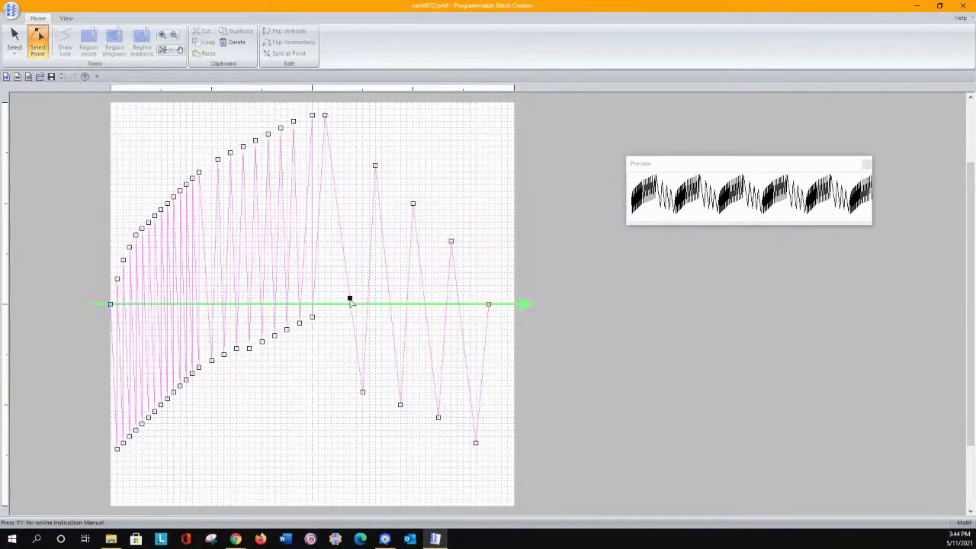
drag(350, 301, 325, 319)
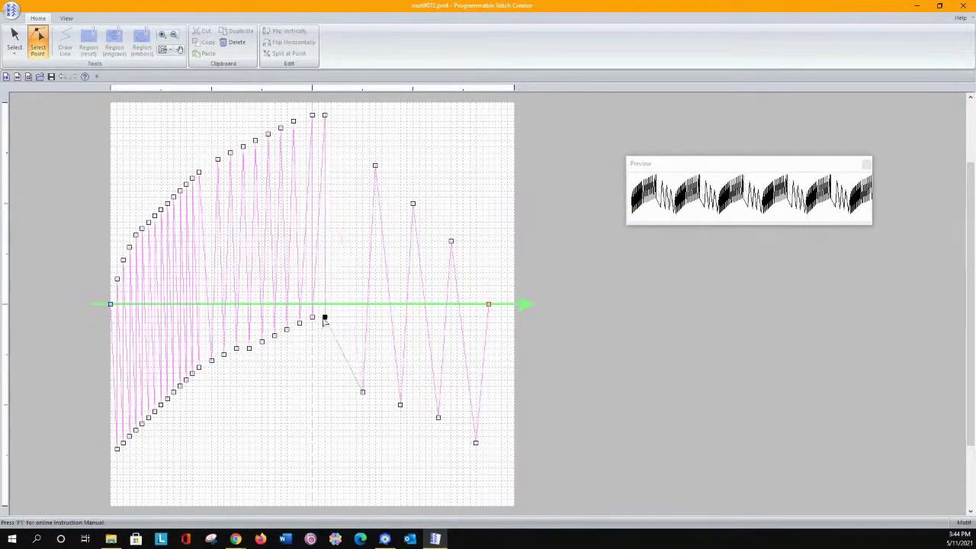
click(308, 407)
Save the reshaped motif as a new file named "a motif072.pmf" in the Pattern folder.
click(14, 14)
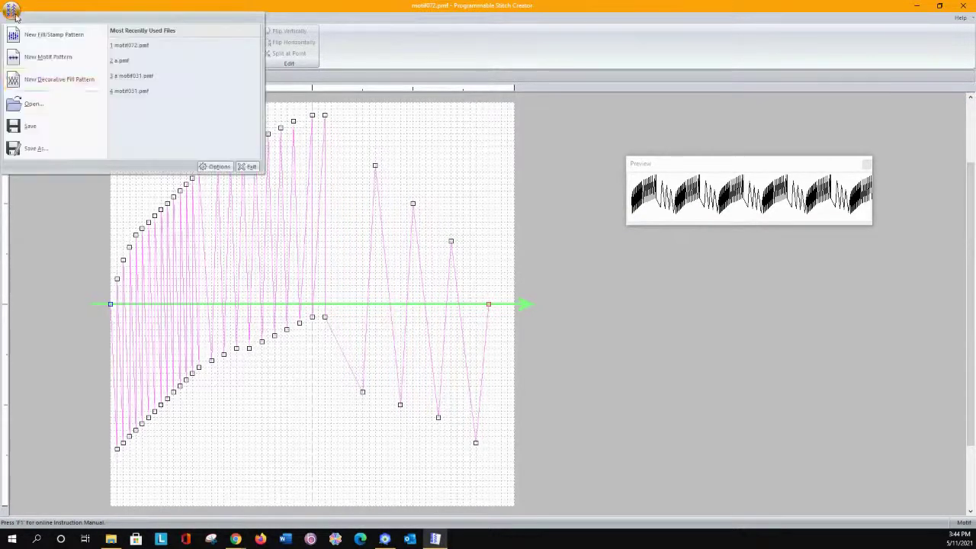
click(21, 152)
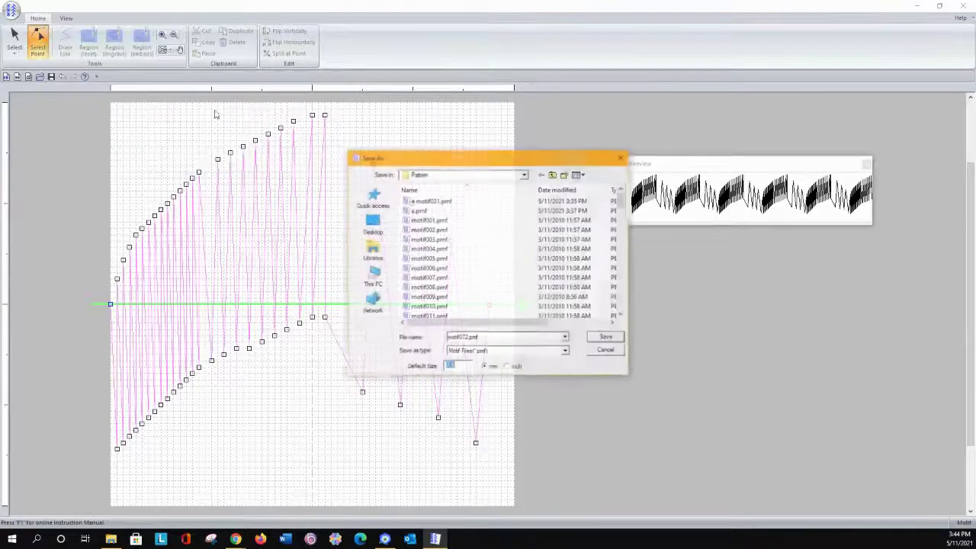
click(448, 337)
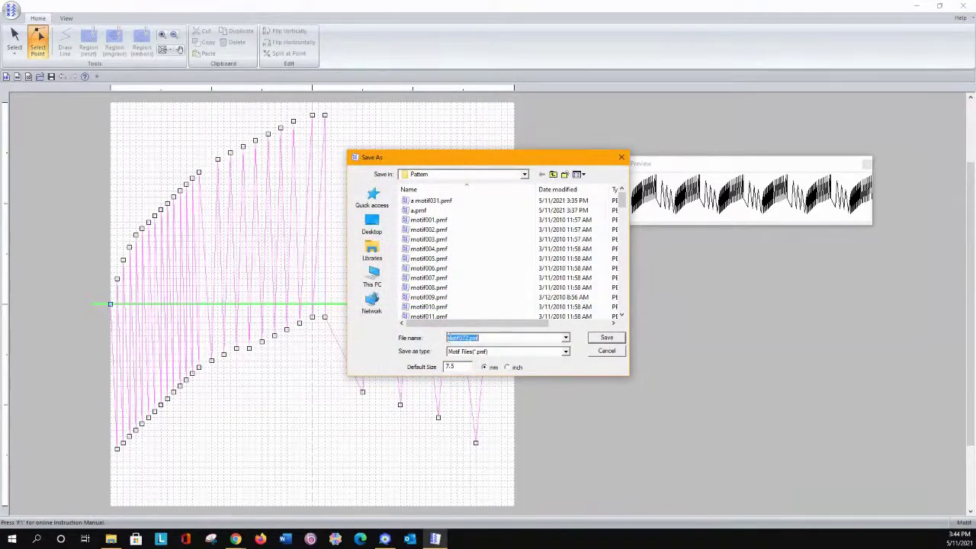
click(448, 338)
text(a)
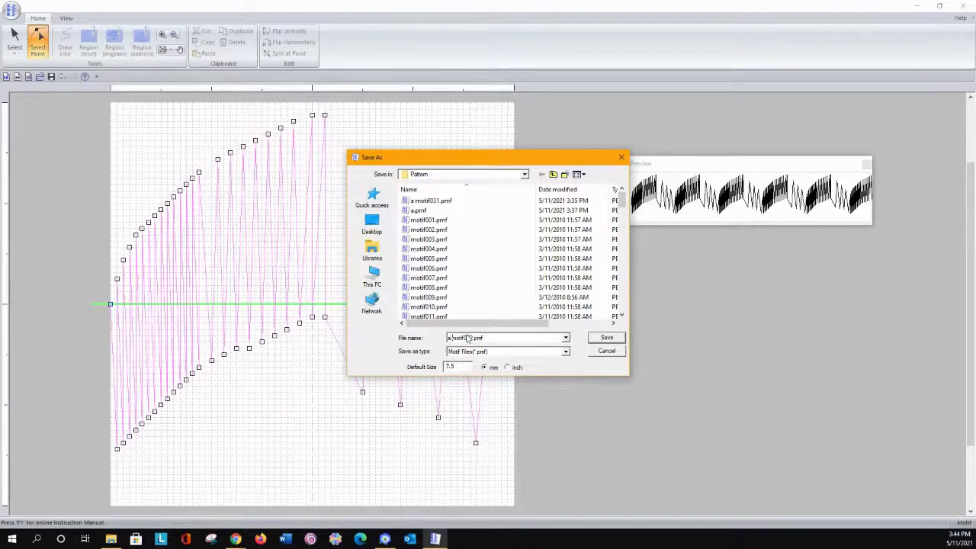
click(606, 337)
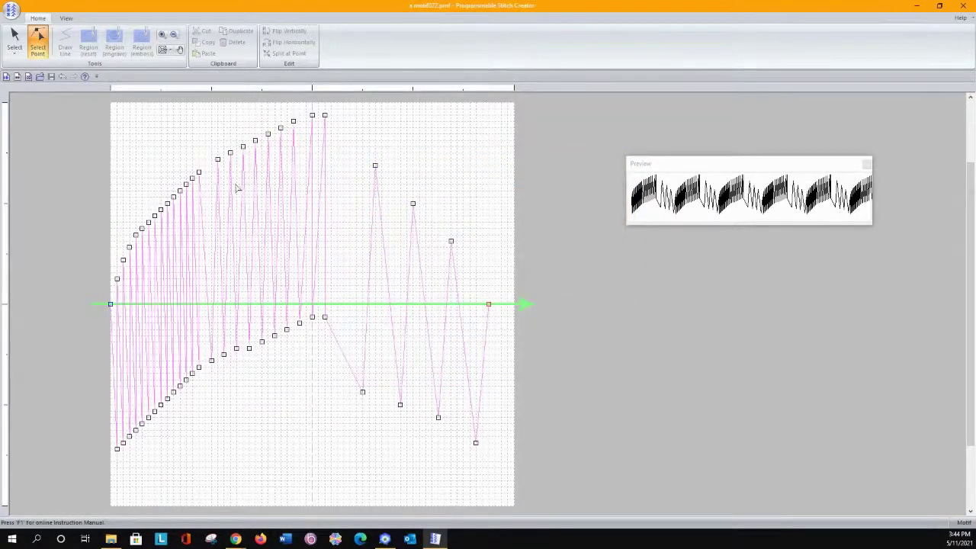
Switch to Layout & Editing and assign a motif072 as Pattern1 of the circle's motif region fill.
click(384, 539)
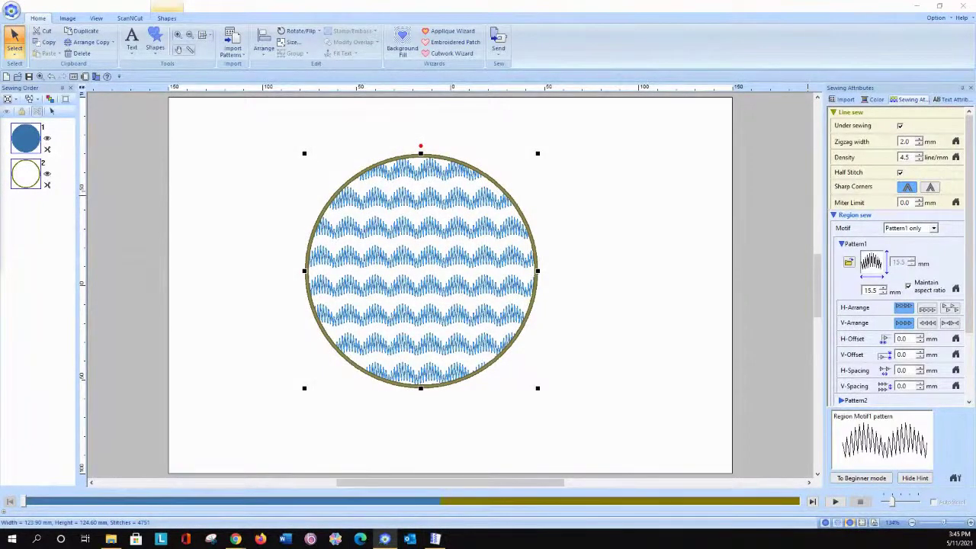
drag(1, 115, 688, 82)
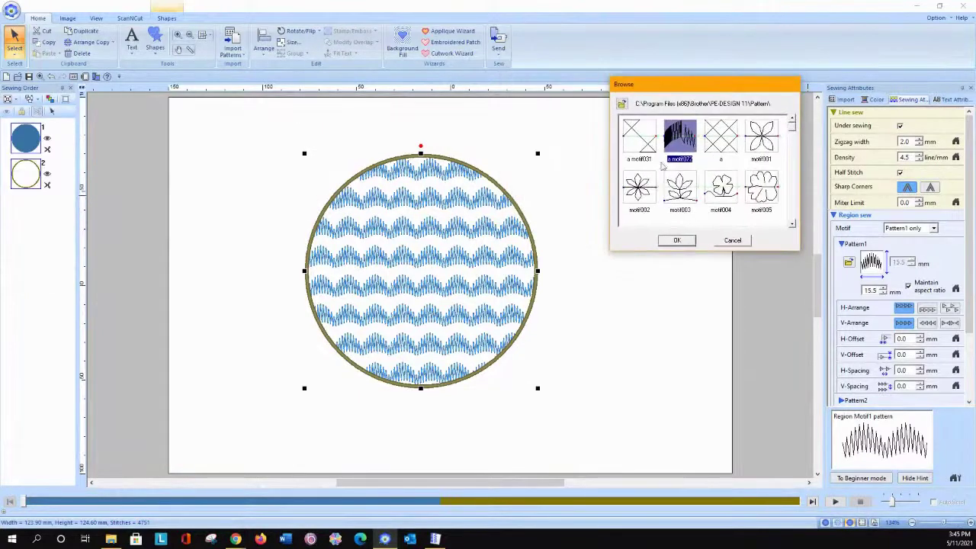
click(676, 241)
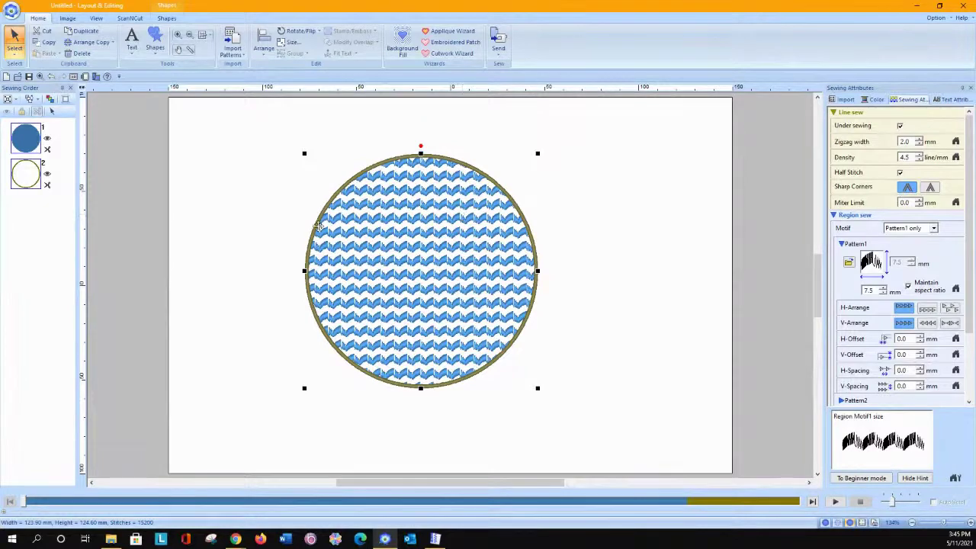
Enlarge Pattern1 of the circle's motif fill to 12.5 mm, checking the stitches at close range.
click(177, 37)
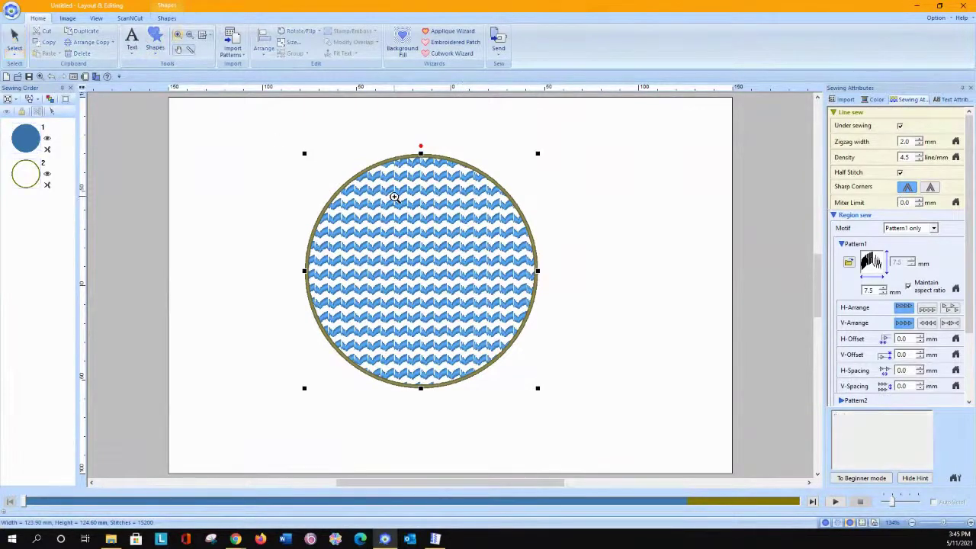
drag(323, 183, 494, 252)
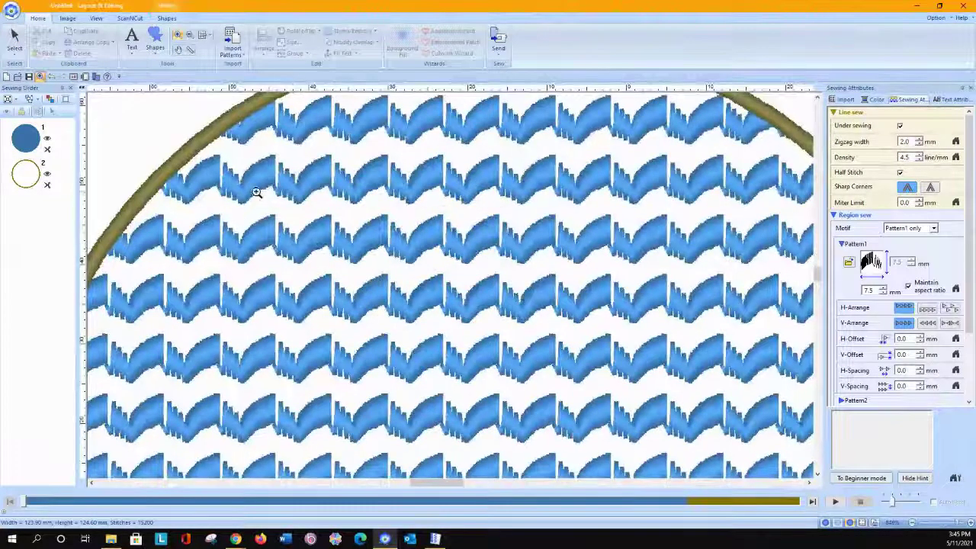
click(883, 289)
drag(883, 289, 883, 290)
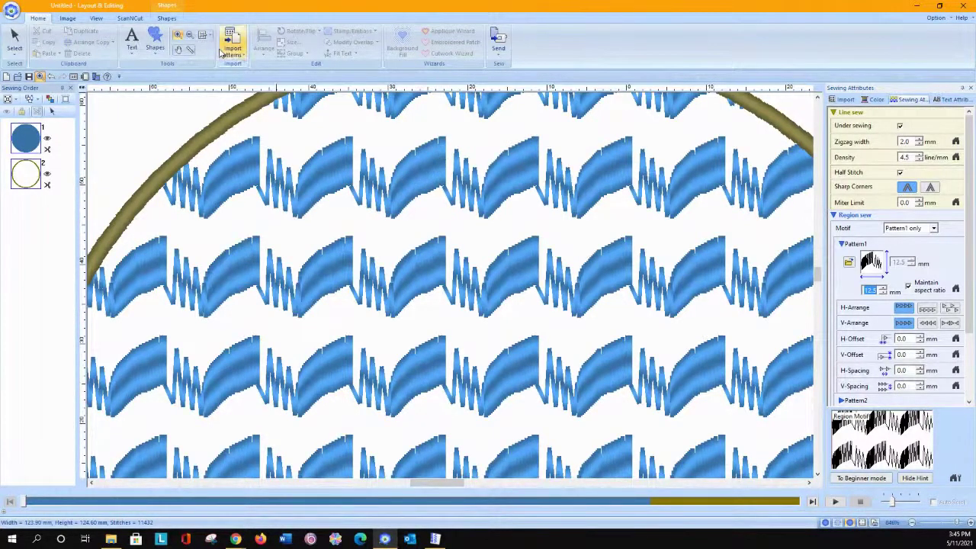
Measure a short distance on one dense motif segment, and return to viewing the whole design.
click(190, 51)
drag(440, 138, 429, 158)
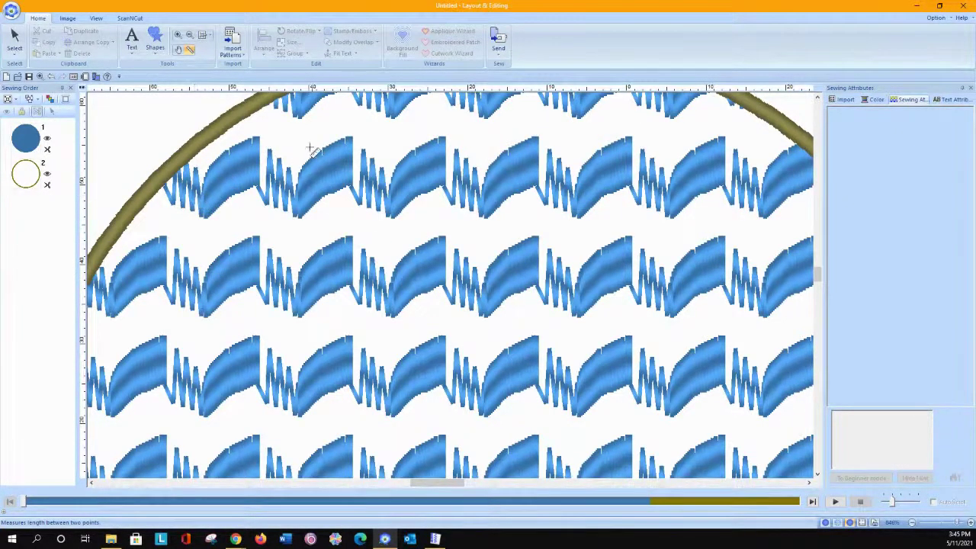
click(203, 38)
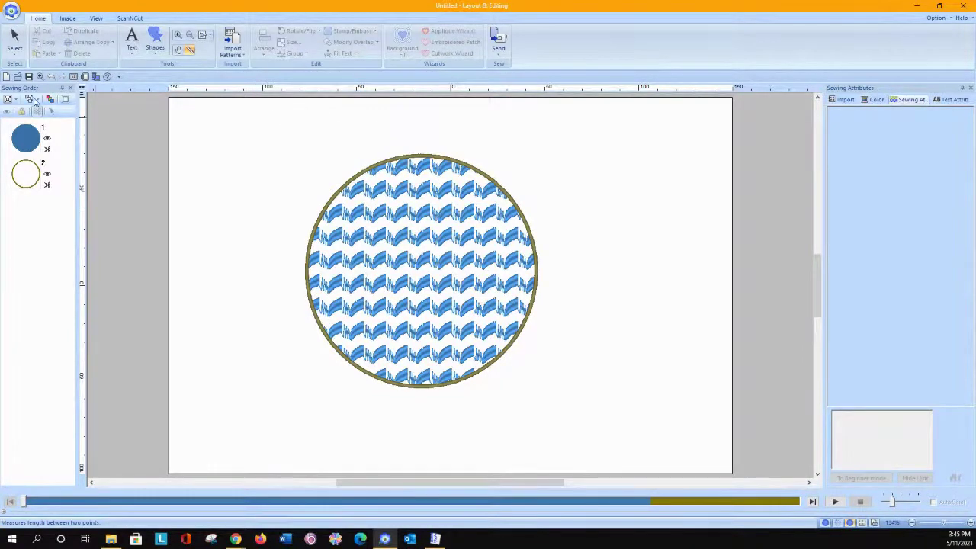
click(15, 40)
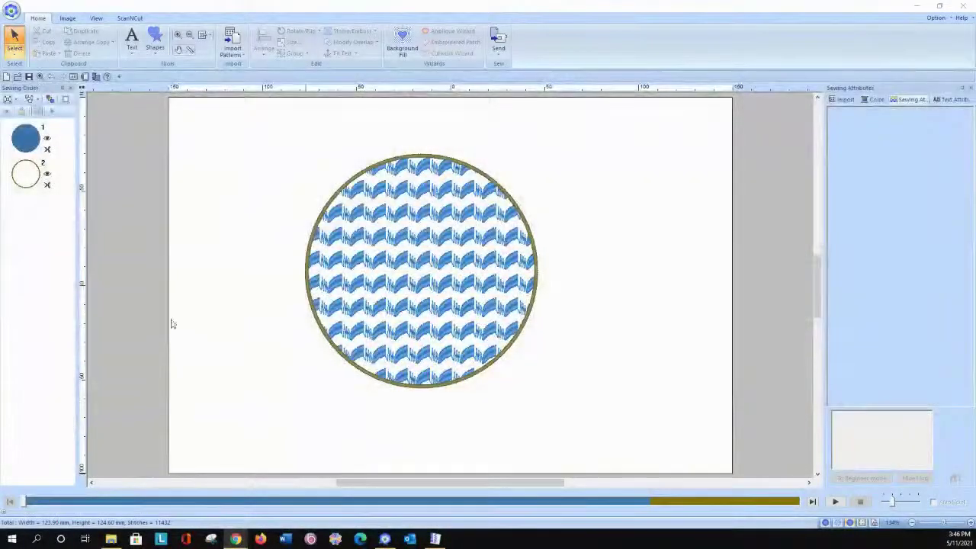
Switch to Programmable Stitch Creator and start a new motif pattern.
click(435, 539)
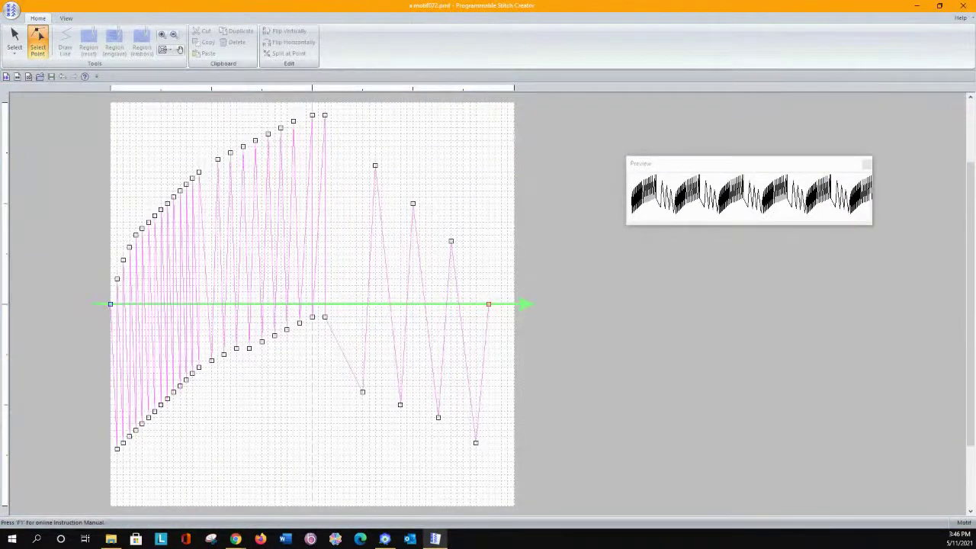
click(11, 11)
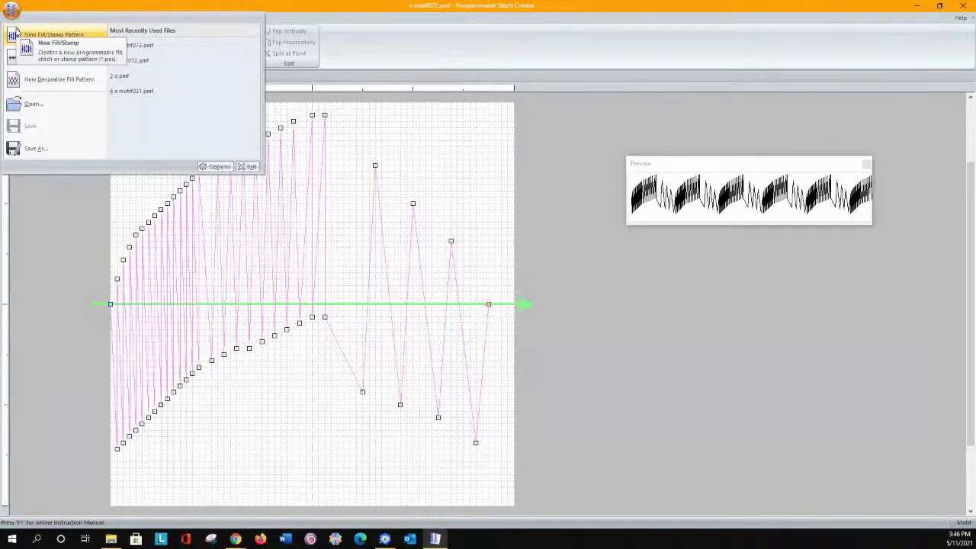
click(34, 56)
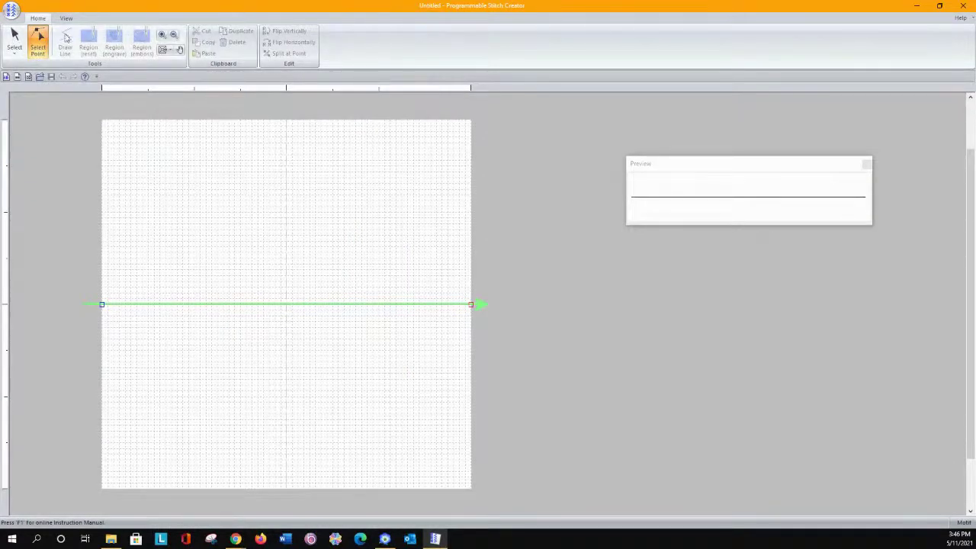
Start opening a template image, display the ClipArt folder as large icons, and look through its images.
click(66, 19)
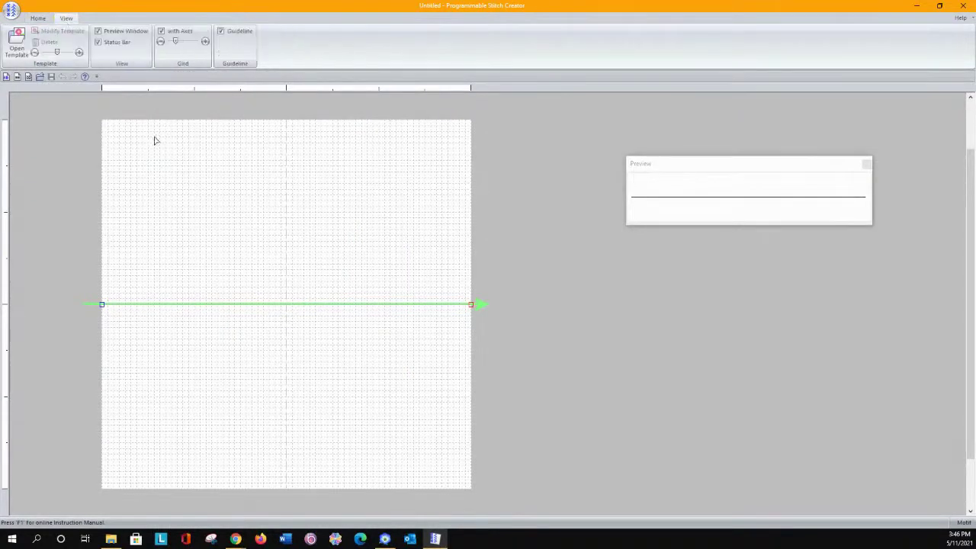
click(17, 47)
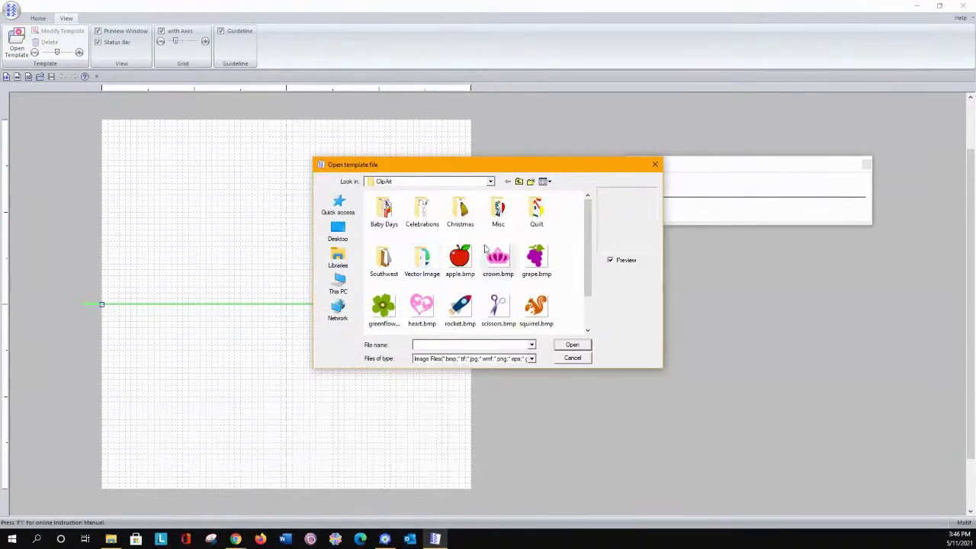
click(548, 182)
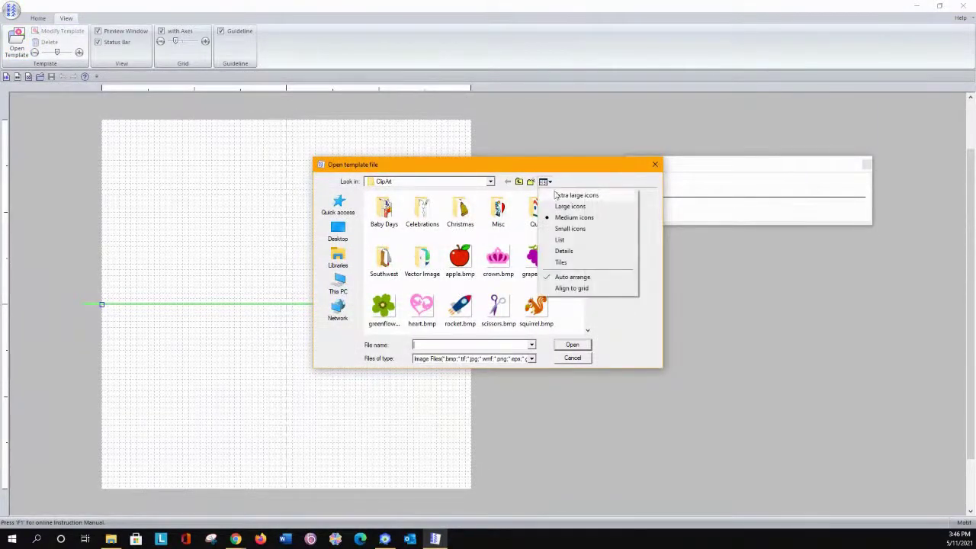
click(557, 196)
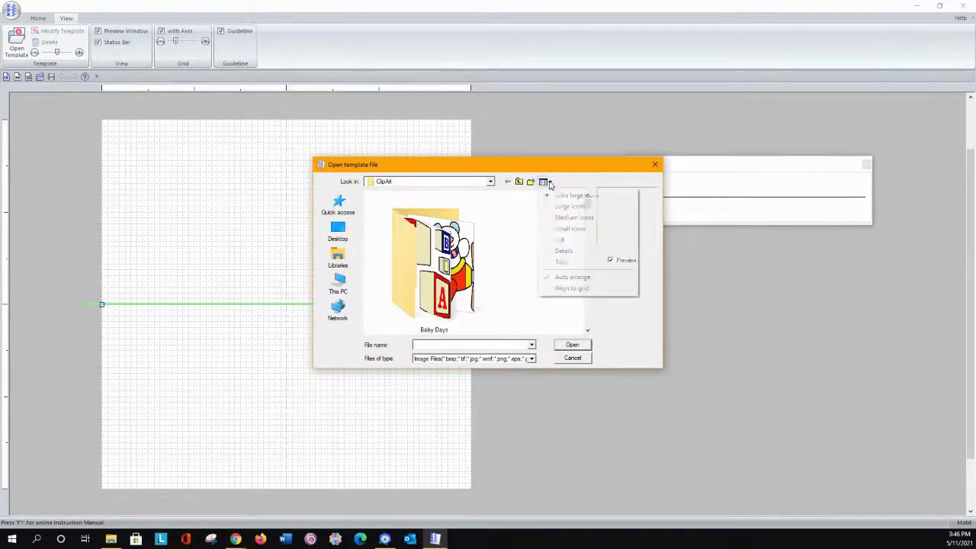
click(549, 181)
click(570, 206)
drag(589, 243, 600, 314)
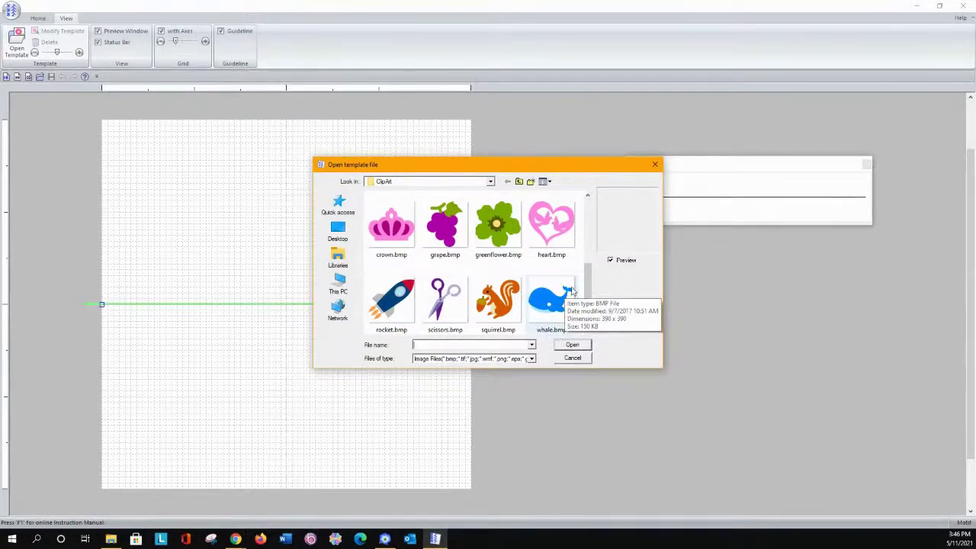
drag(589, 292, 610, 193)
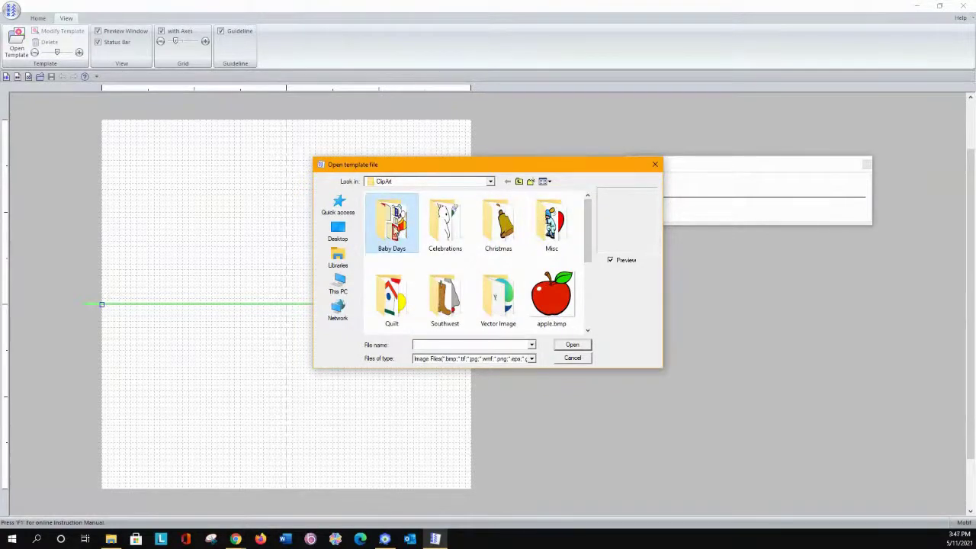
Look into the Baby Days folder, and browse from This PC to C:\Program Files (x86)\Brother\PE-DESIGN 11\ClipArt.
double_click(395, 229)
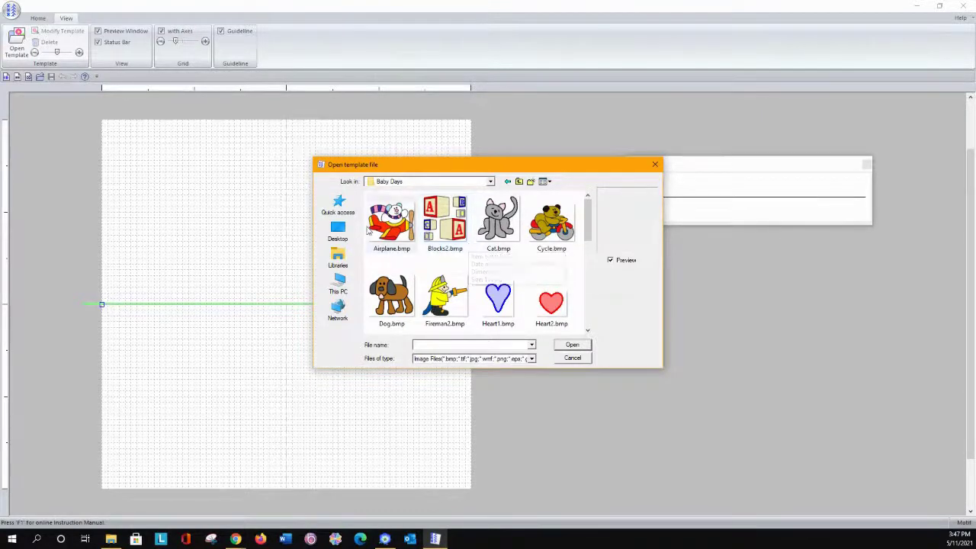
click(338, 286)
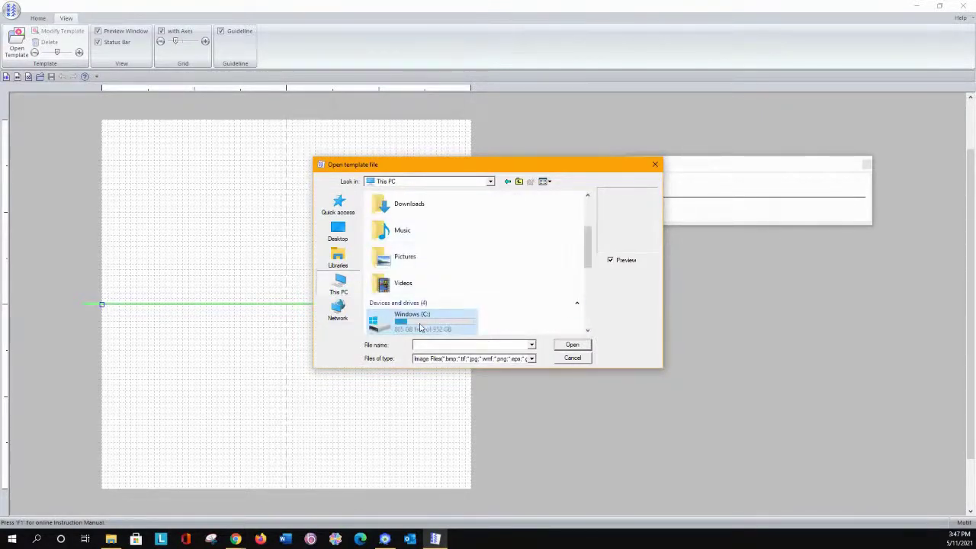
double_click(422, 328)
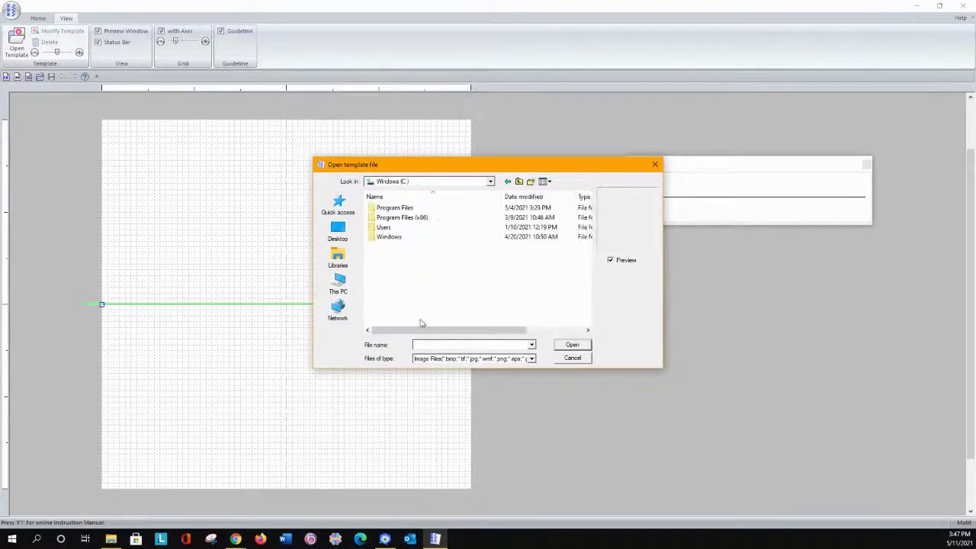
double_click(407, 218)
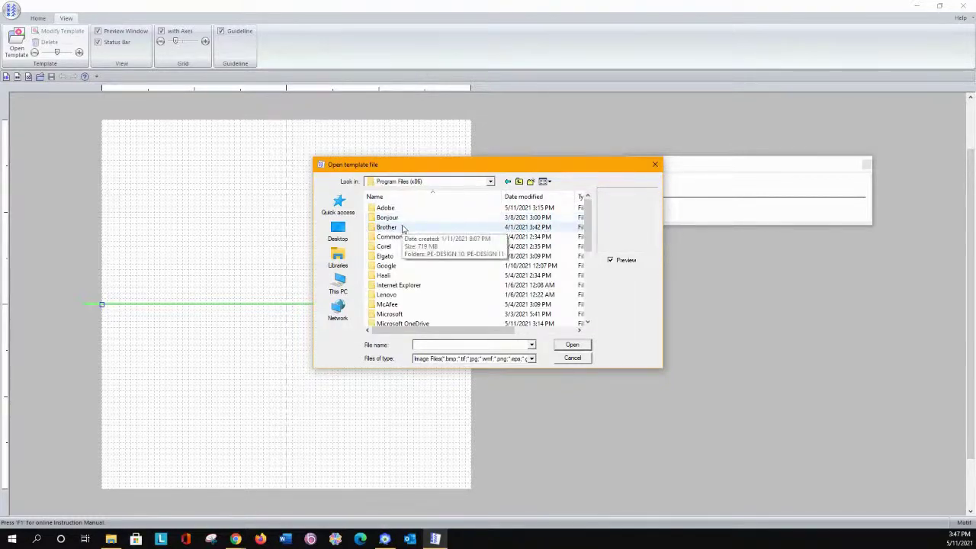
double_click(404, 226)
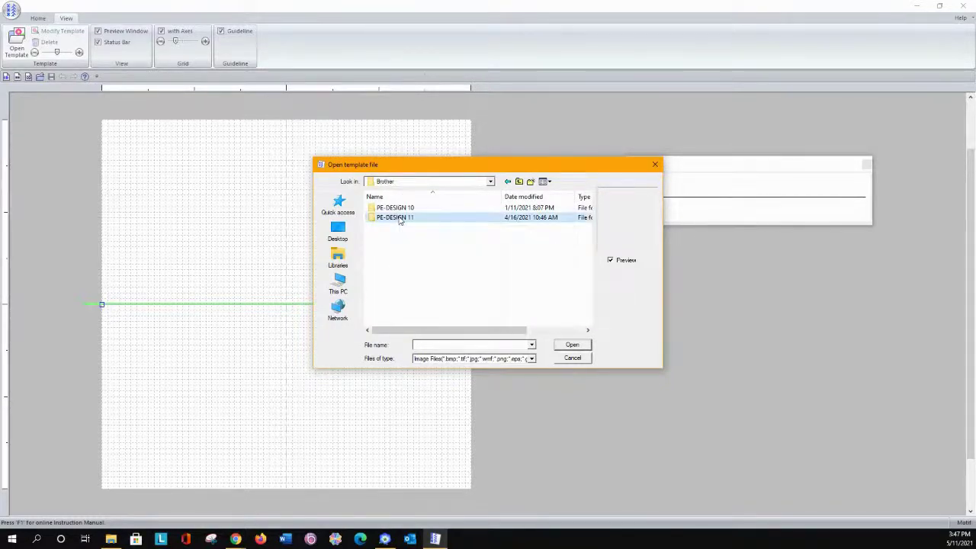
double_click(398, 219)
double_click(385, 208)
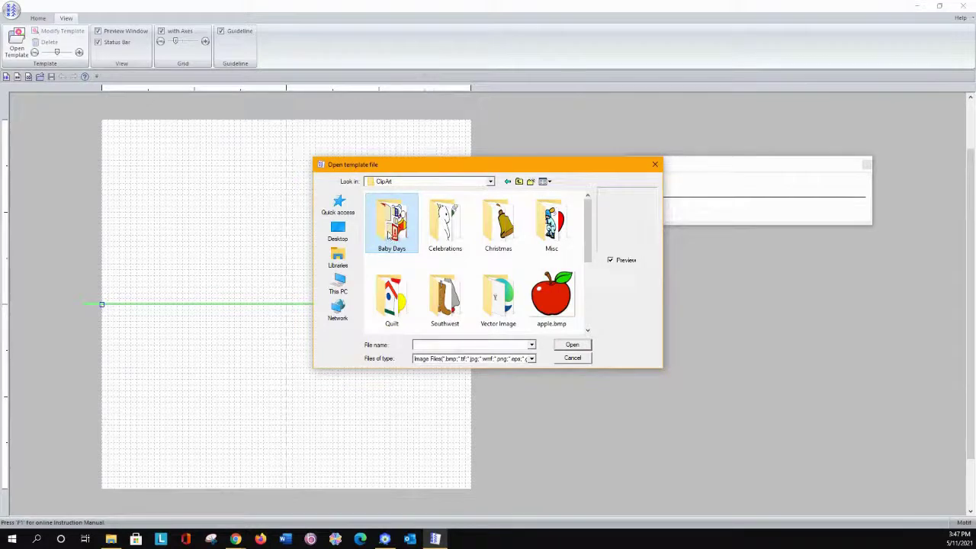
Look through the images in the Baby Days folder and return to the ClipArt folder.
double_click(389, 235)
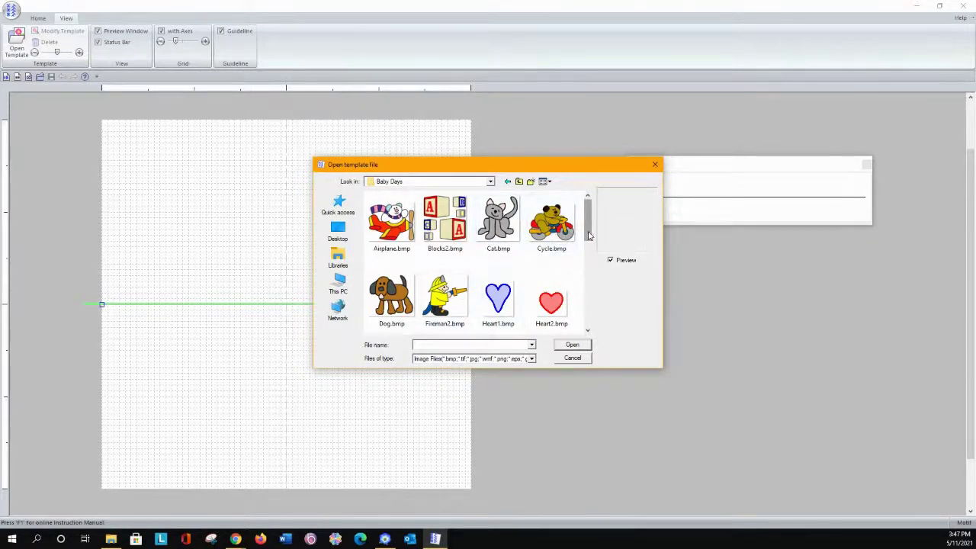
drag(588, 233, 600, 265)
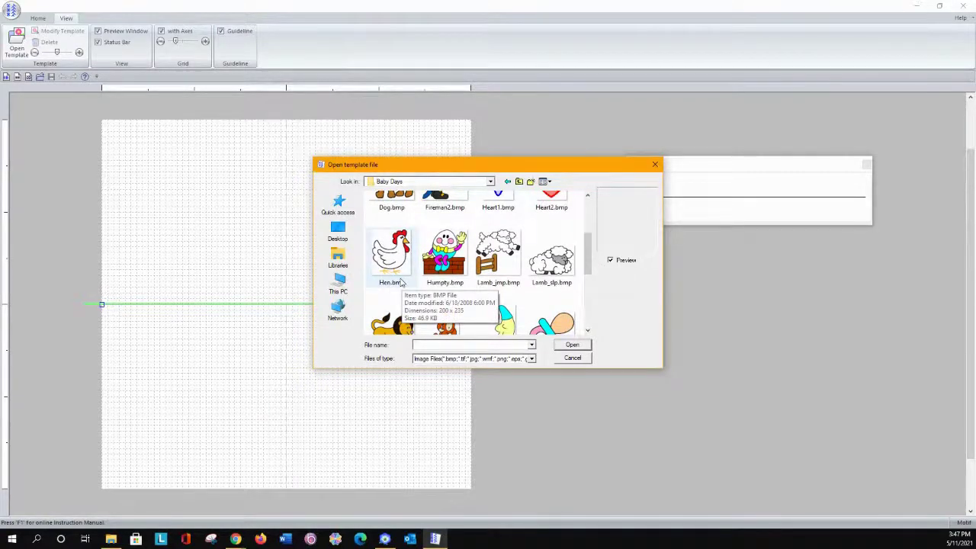
drag(584, 269, 589, 309)
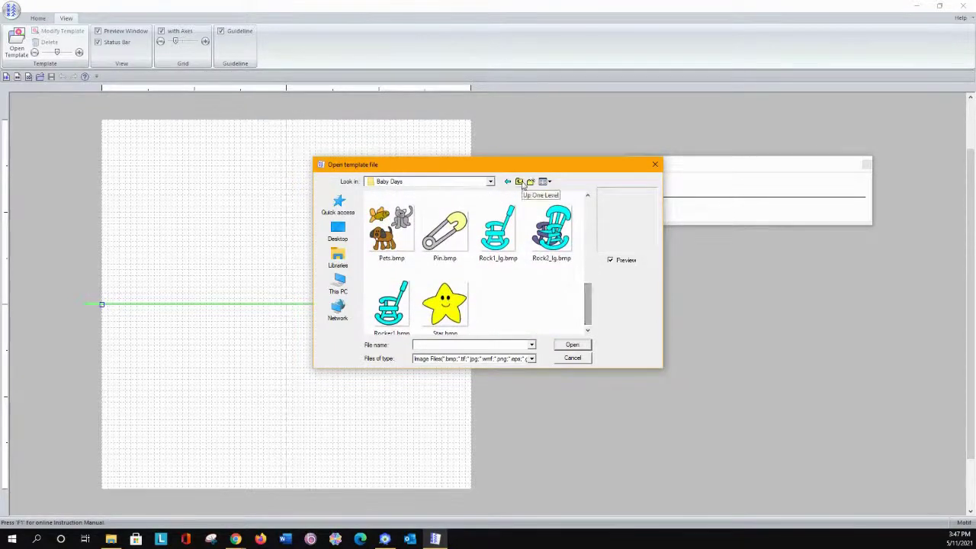
click(520, 183)
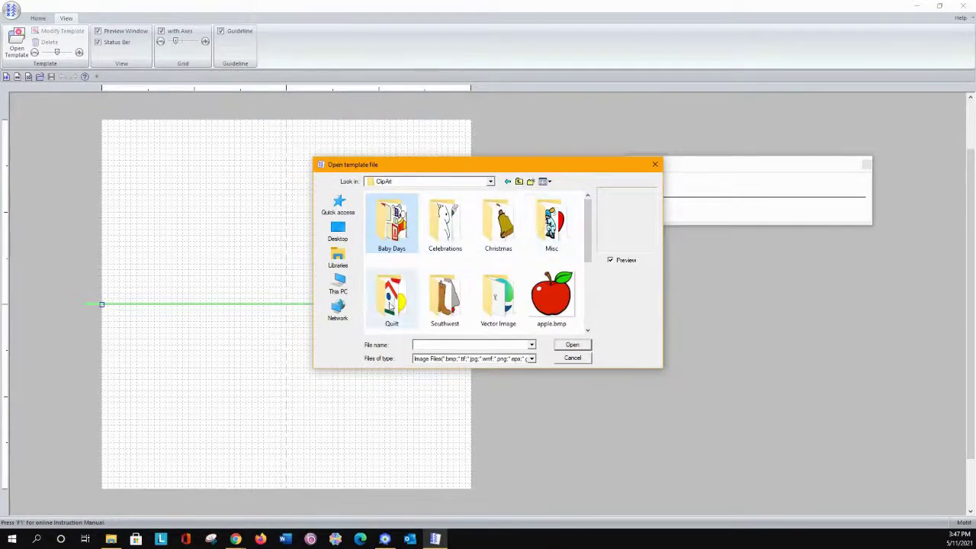
Open the red chili pepper image from the Southwest ClipArt folder as the template.
double_click(445, 301)
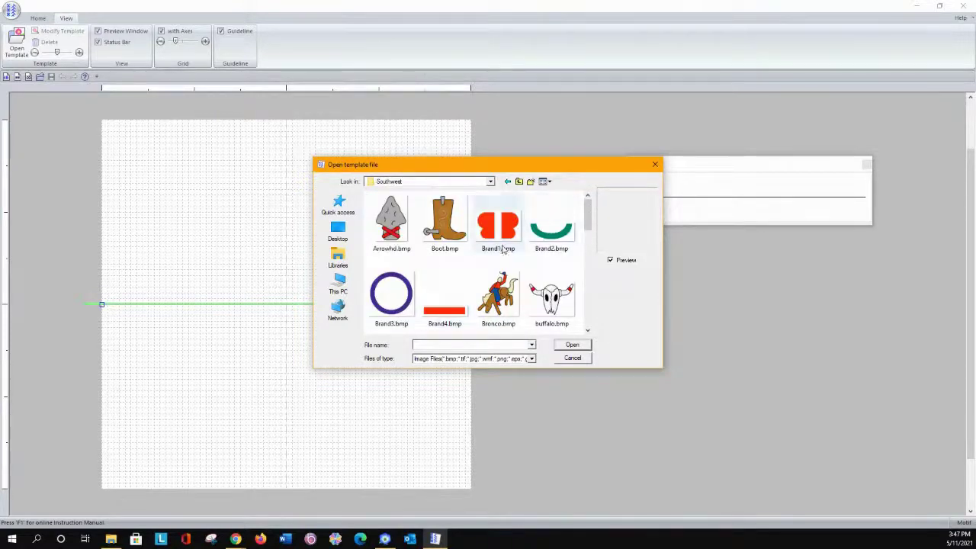
drag(587, 213, 588, 261)
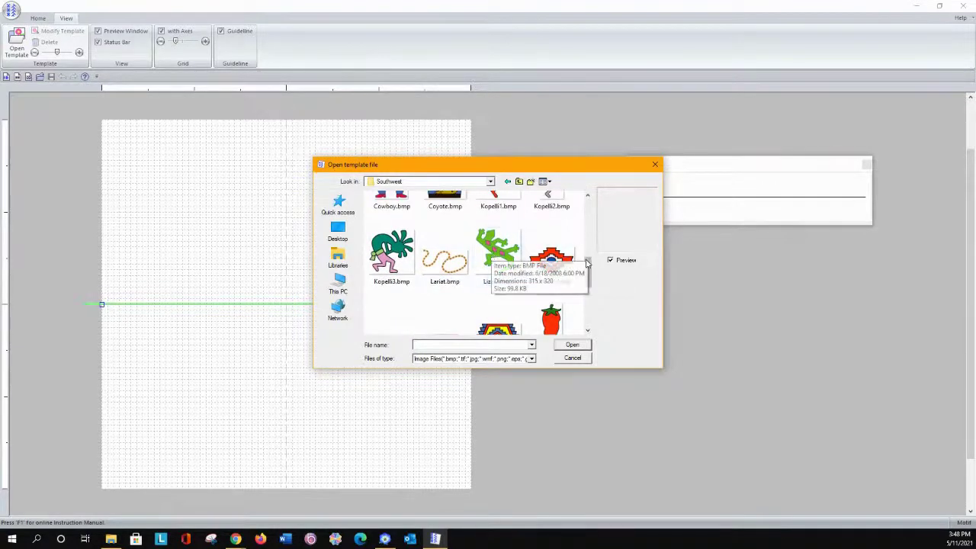
scroll(588, 269, down, 2)
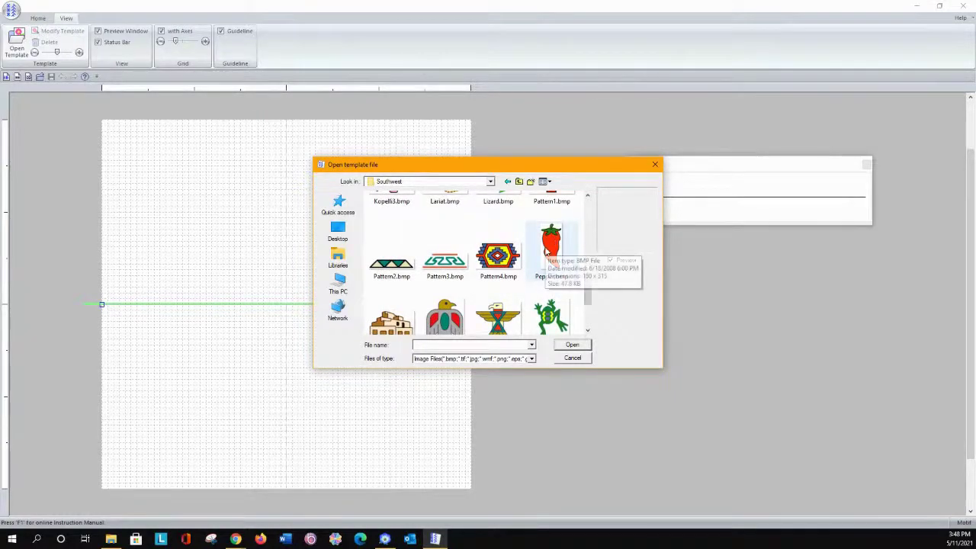
click(553, 241)
click(572, 346)
Move and enlarge the pepper template so it is centred and spans the full height of the motif area.
drag(219, 162, 192, 128)
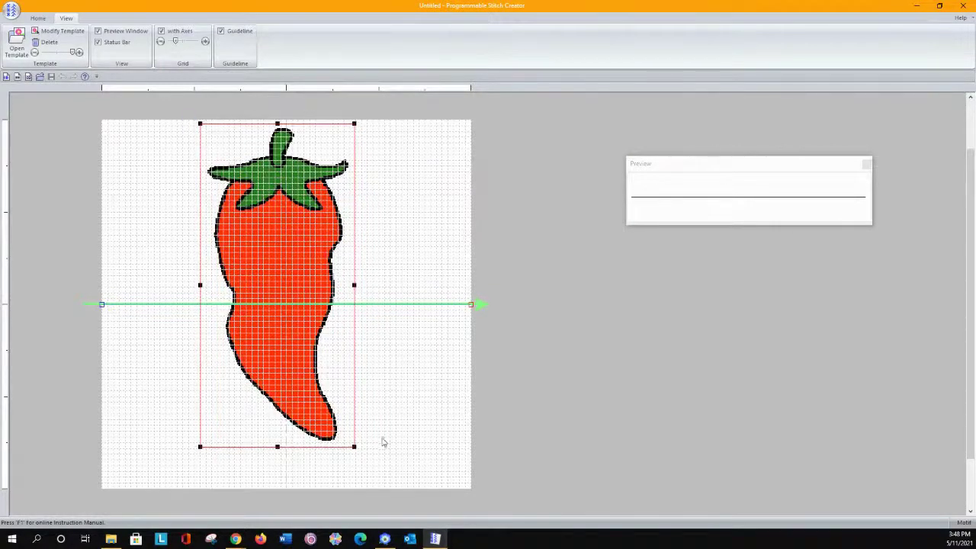
drag(355, 448, 395, 489)
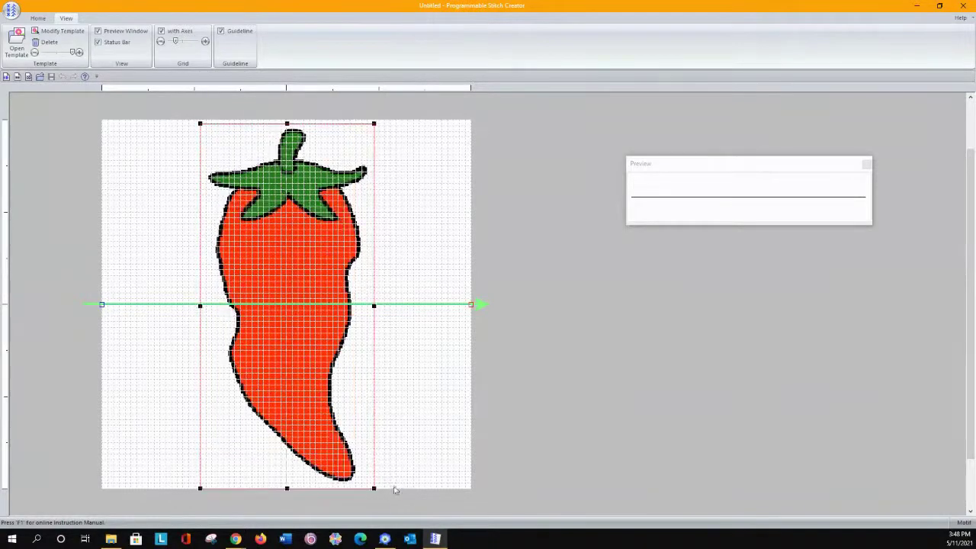
drag(199, 124, 196, 118)
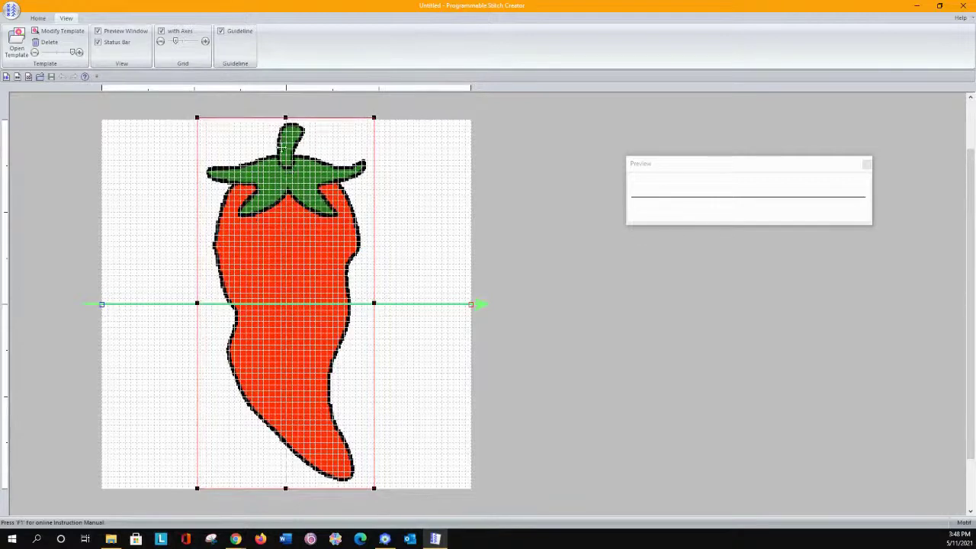
drag(374, 489, 382, 498)
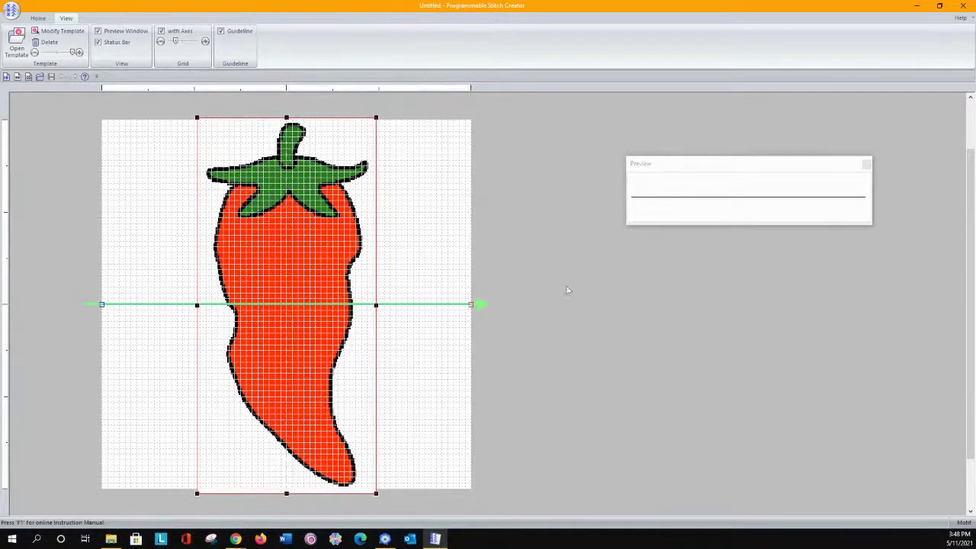
Hide the grid, and redisplay it at a wide spacing over the pepper template.
click(160, 42)
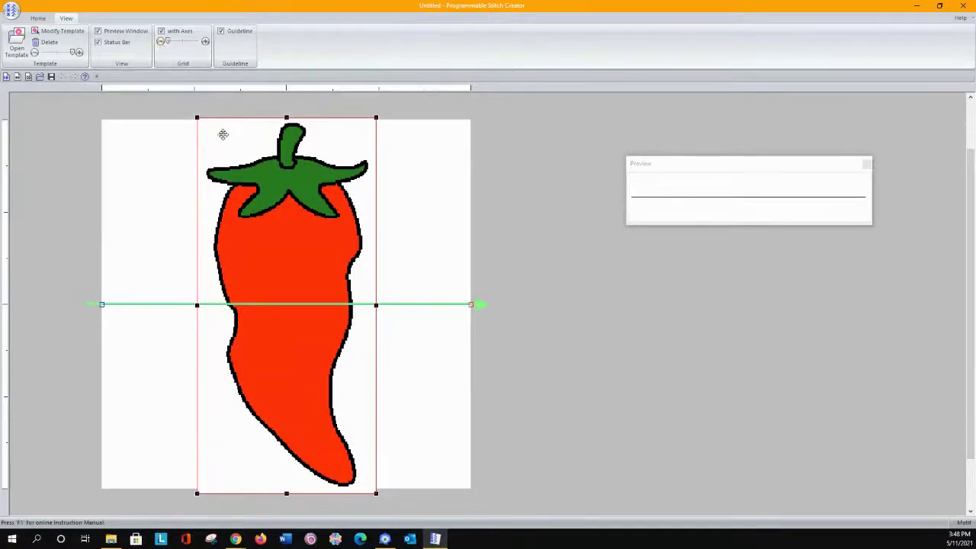
click(205, 42)
click(205, 42)
click(205, 42)
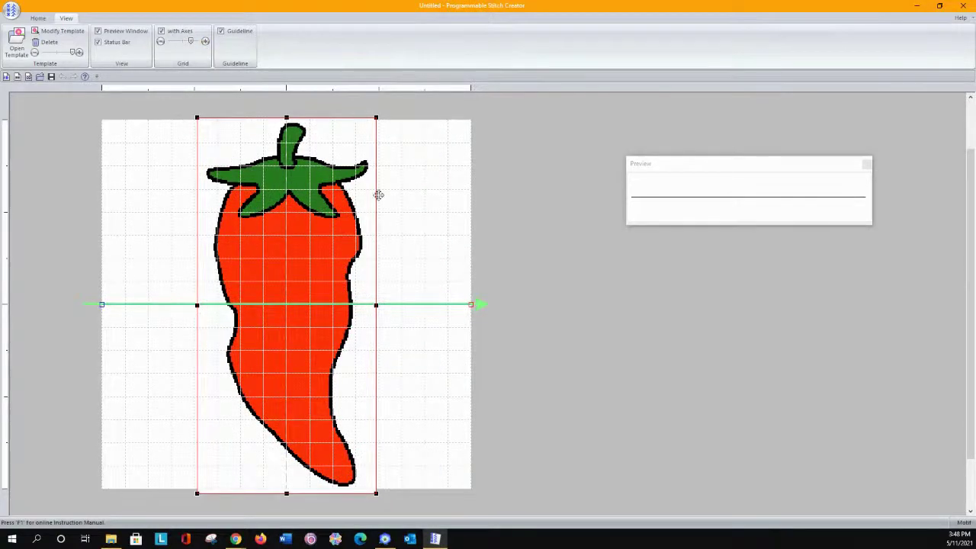
Deselect the template, select the motif's horizontal line, and activate Select Point for editing it.
click(546, 216)
click(185, 304)
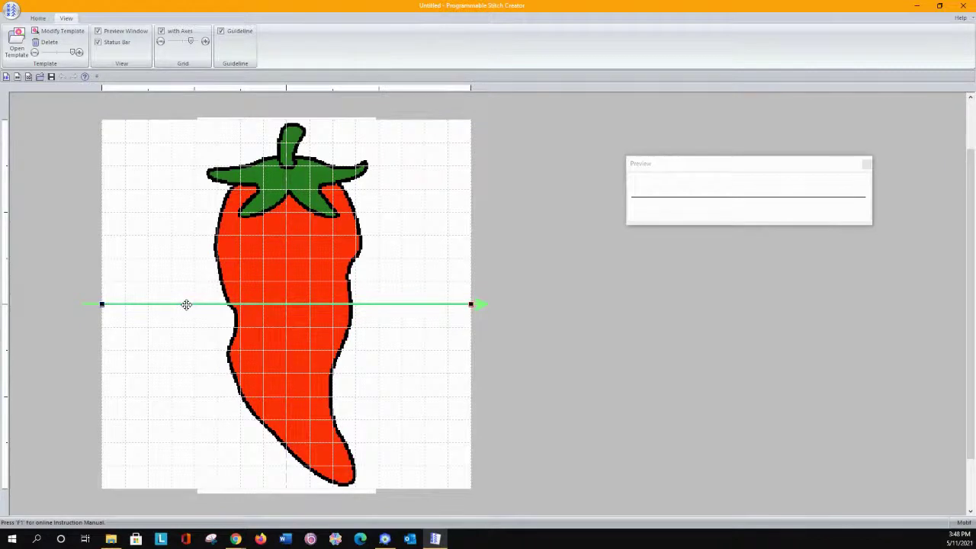
click(38, 18)
click(37, 43)
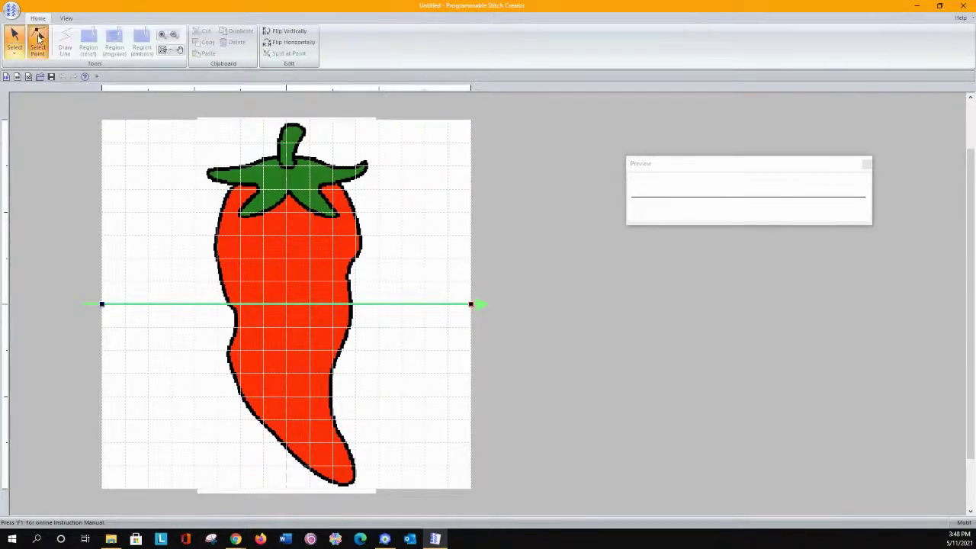
Try adding points with the wide grid on the line just outside the pepper's left edge, and delete them.
click(207, 308)
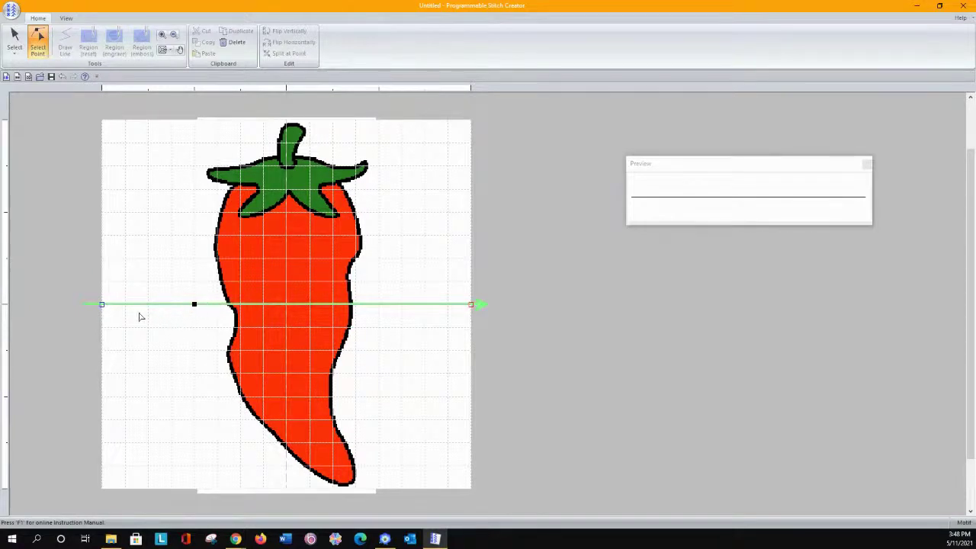
click(162, 306)
drag(158, 290, 203, 331)
key(Delete)
Fade the pepper template out completely and turn off the grid.
click(66, 17)
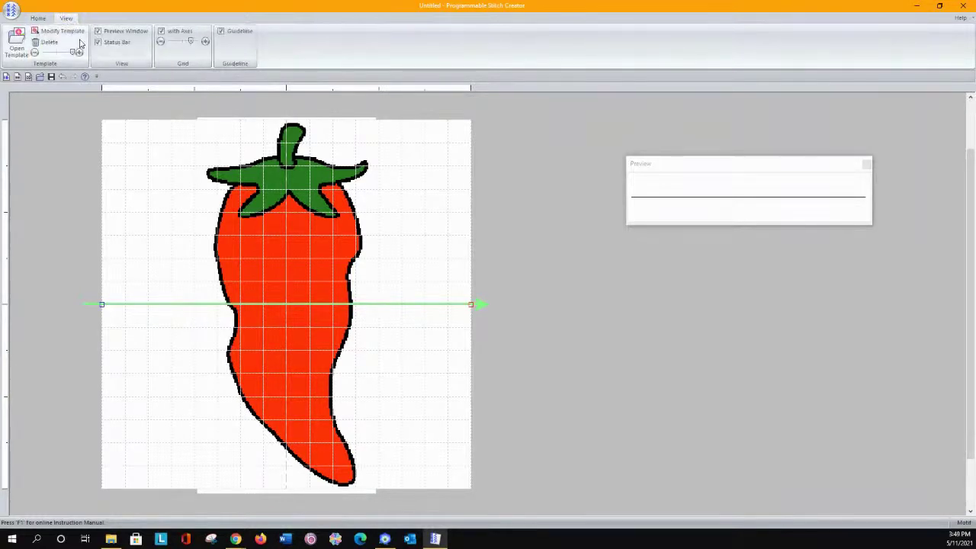
click(34, 52)
click(34, 52)
click(36, 52)
click(36, 53)
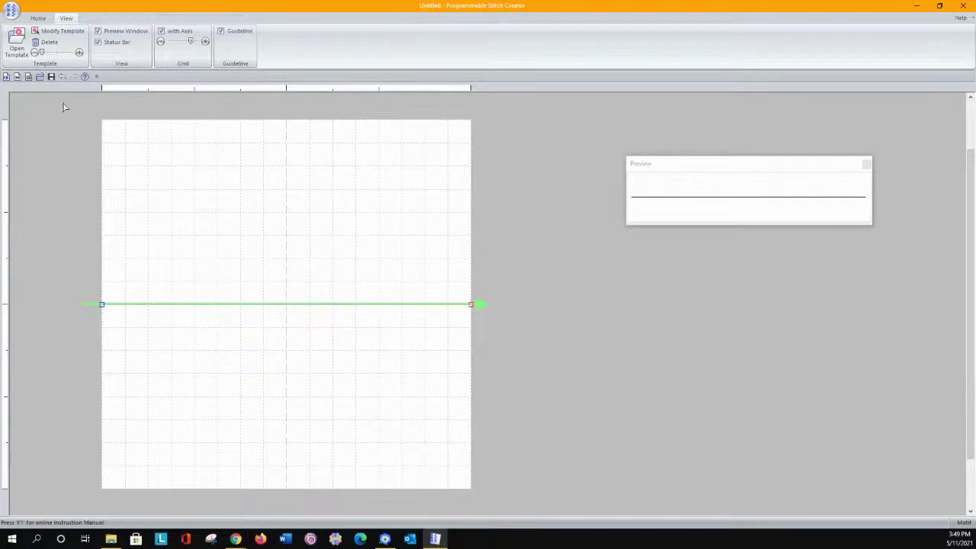
click(160, 41)
click(161, 42)
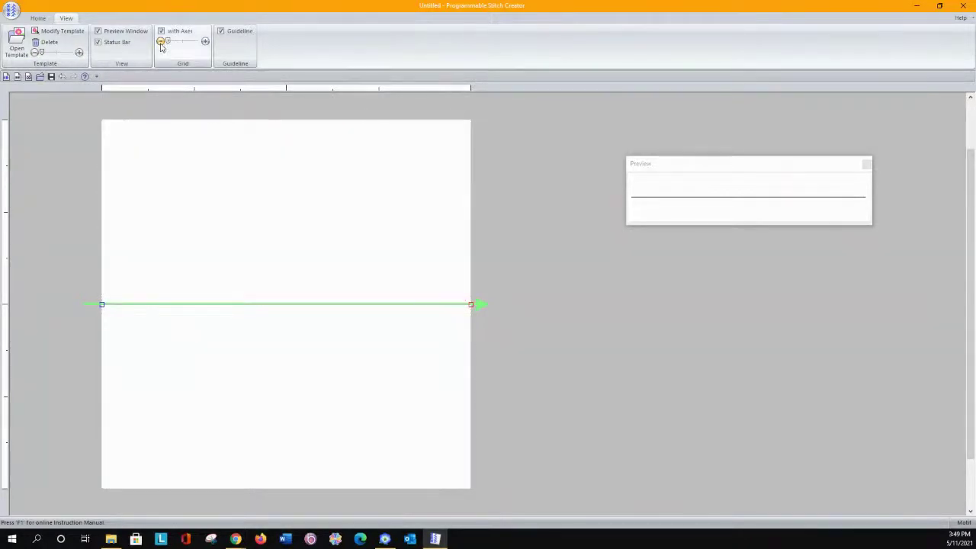
Compare the hidden, faint and medium template densities, and leave the pepper at the faintest visible level.
click(79, 52)
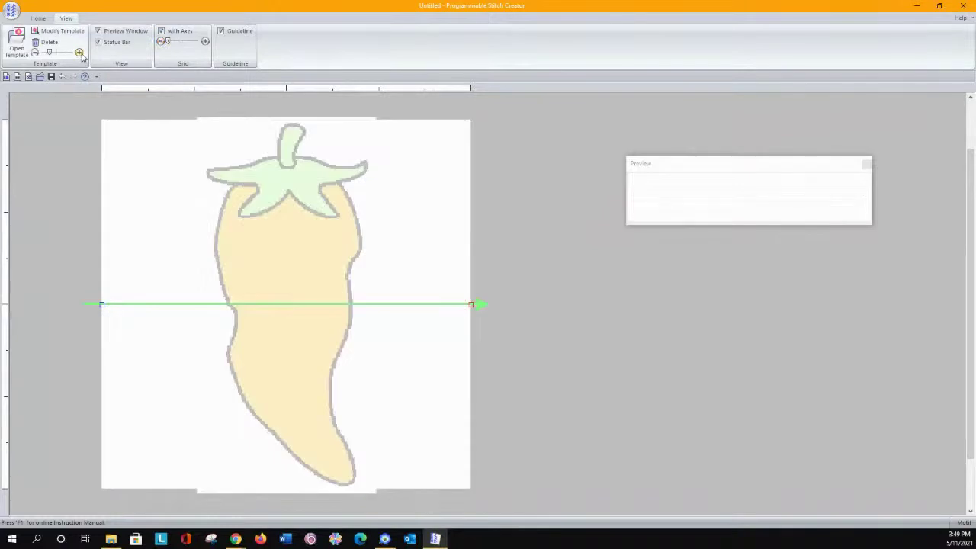
click(34, 52)
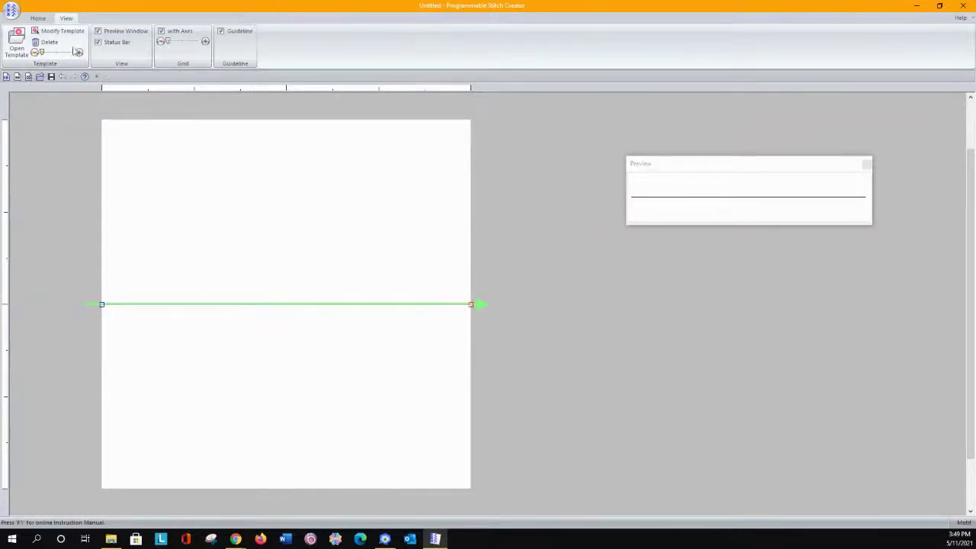
click(79, 52)
click(80, 52)
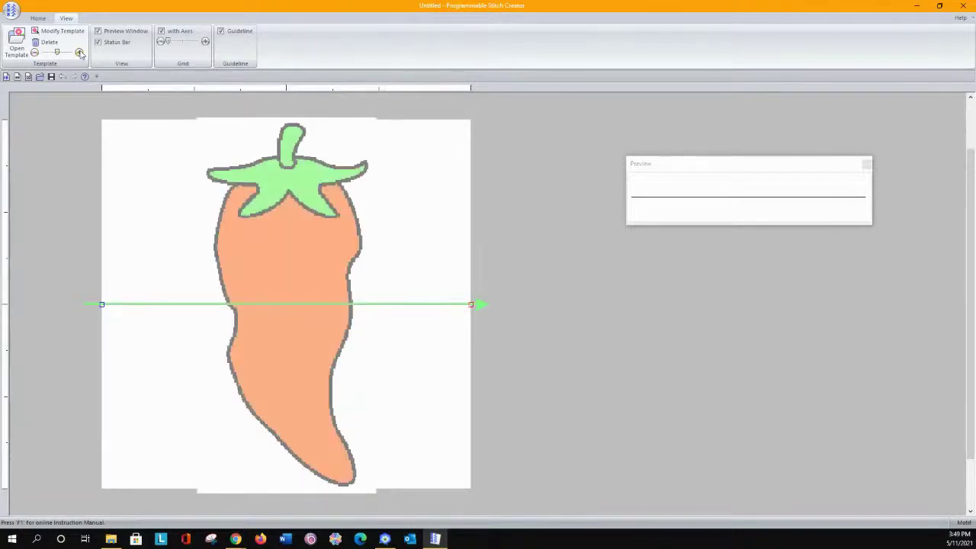
click(34, 52)
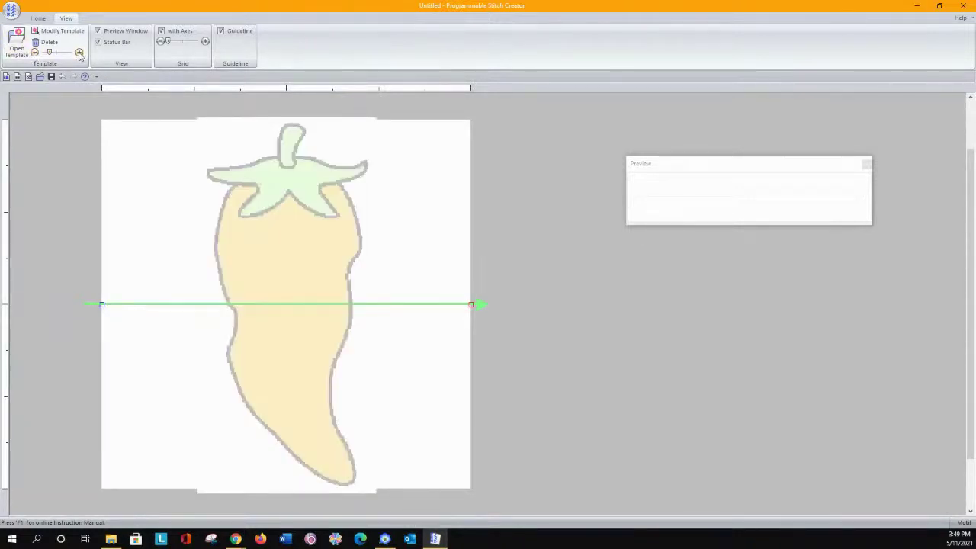
click(80, 52)
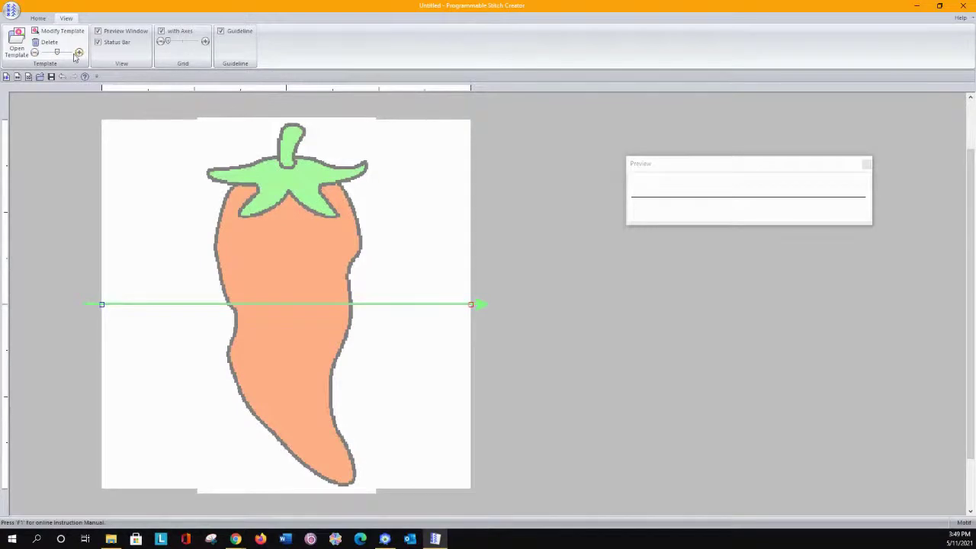
click(35, 52)
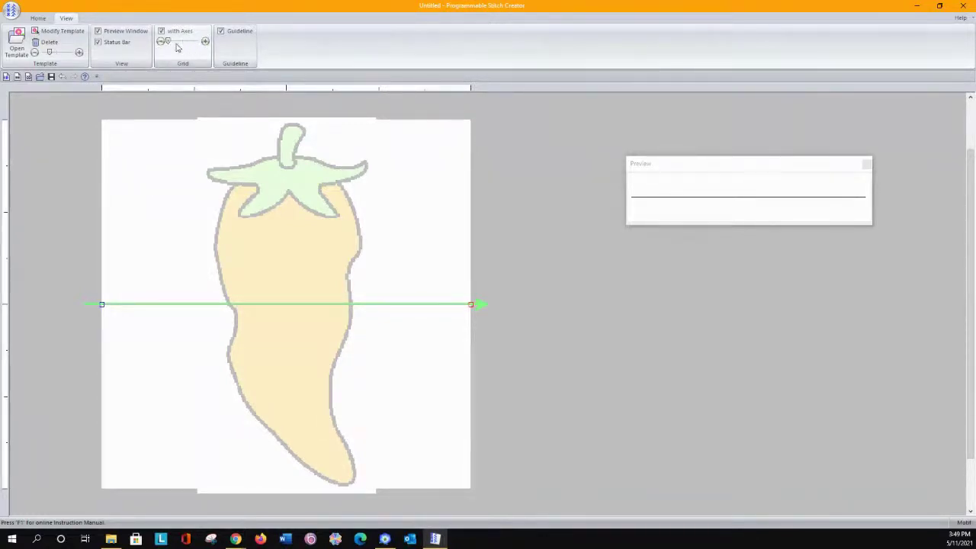
Step the grid up through its wider spacings and back down to no grid.
click(204, 41)
click(205, 41)
click(205, 42)
click(204, 41)
click(159, 41)
click(159, 42)
click(159, 41)
click(160, 41)
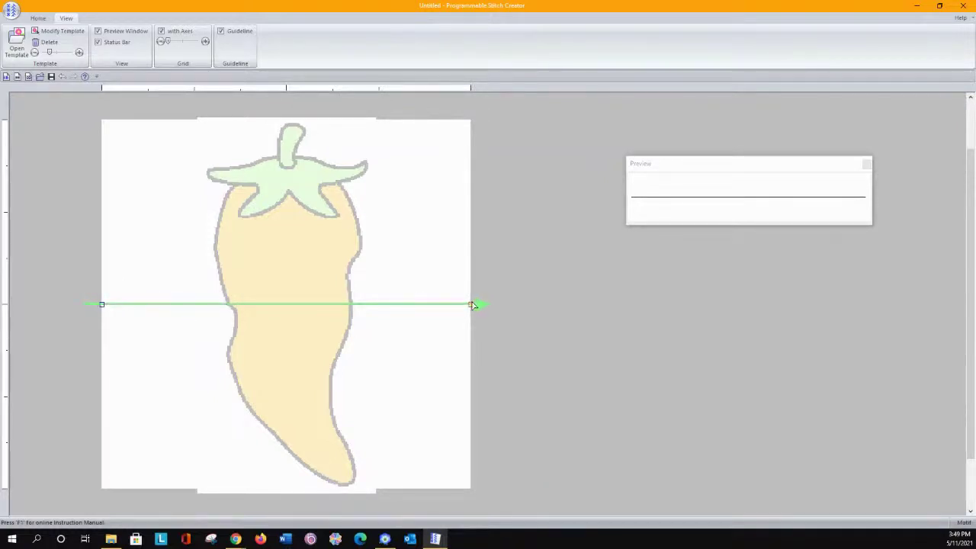
Add points to the motif line from the pepper's left edge up along its outline to the underside of the green cap.
click(231, 305)
click(262, 305)
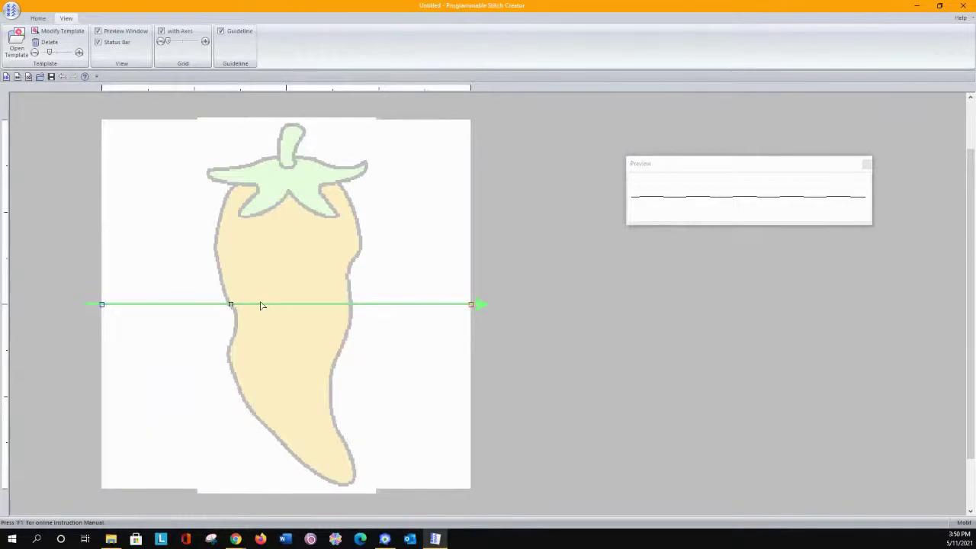
drag(263, 305, 218, 224)
click(246, 237)
click(249, 235)
drag(249, 236, 233, 186)
Add points around the tip of the cap's left leaf and along its upper edge toward the stem.
click(266, 219)
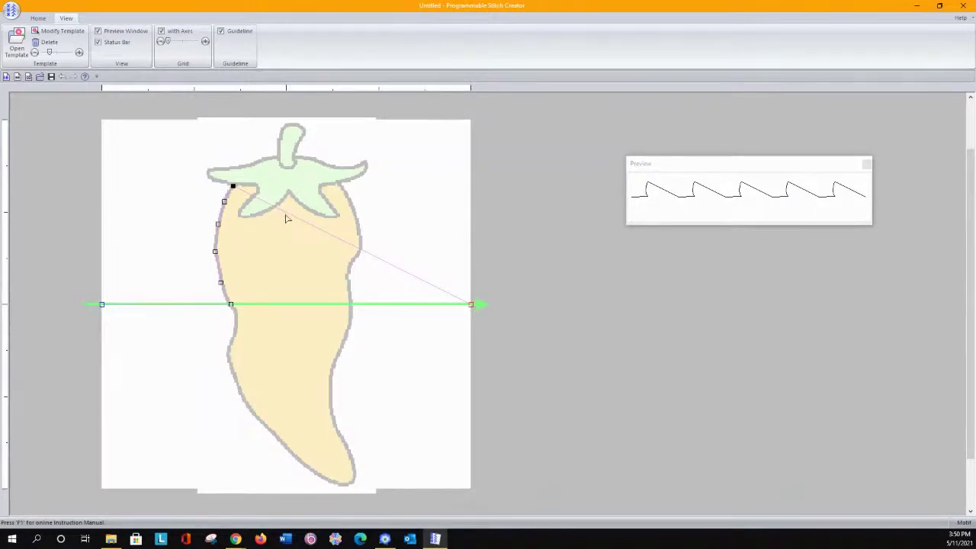
click(212, 180)
click(206, 171)
click(256, 196)
click(234, 169)
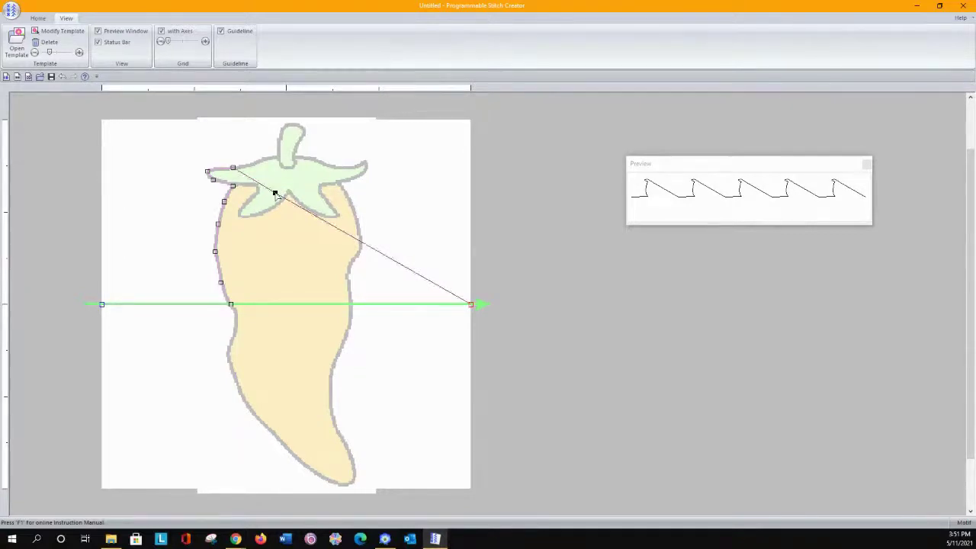
click(252, 166)
click(274, 180)
click(264, 160)
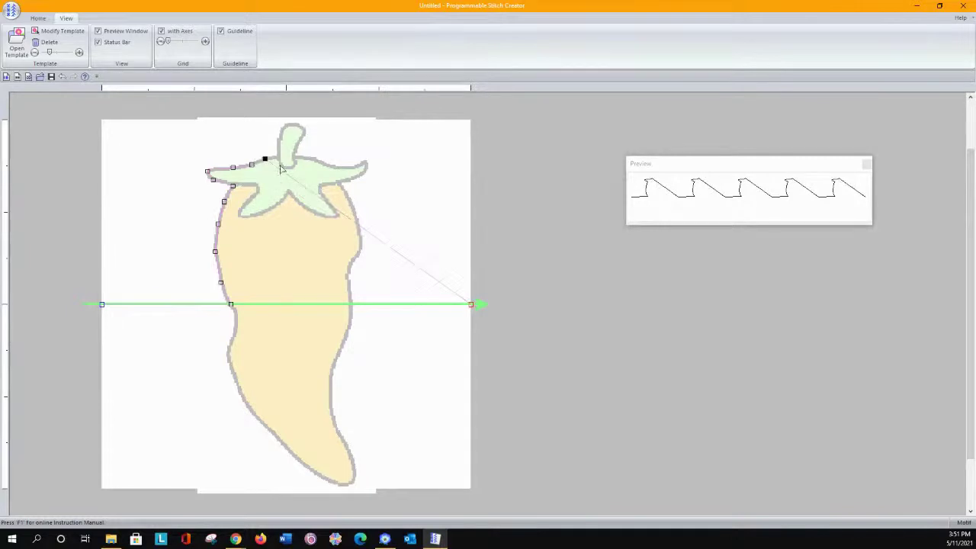
Add points from the base of the stem up its left side and onto its top.
click(288, 177)
click(277, 157)
click(298, 174)
click(281, 139)
click(305, 160)
click(284, 127)
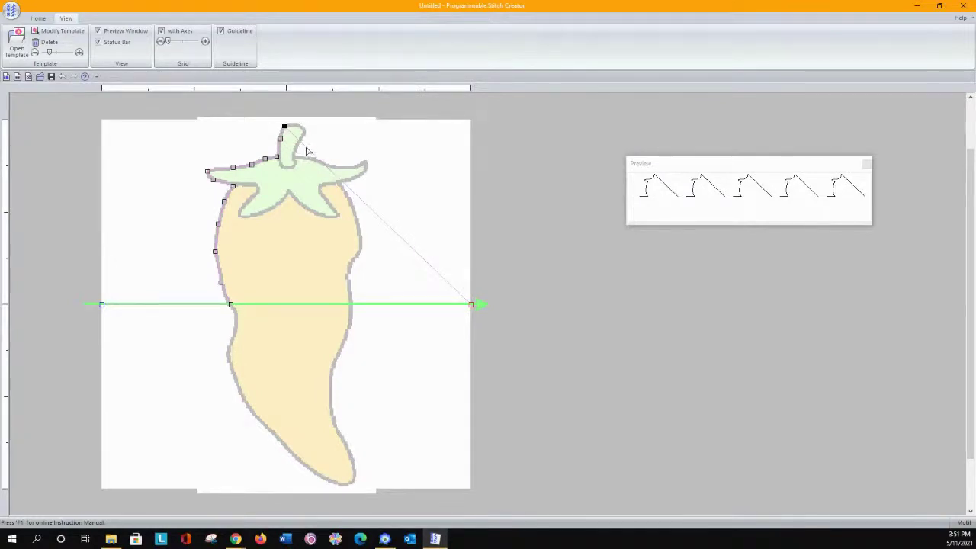
drag(306, 147, 294, 123)
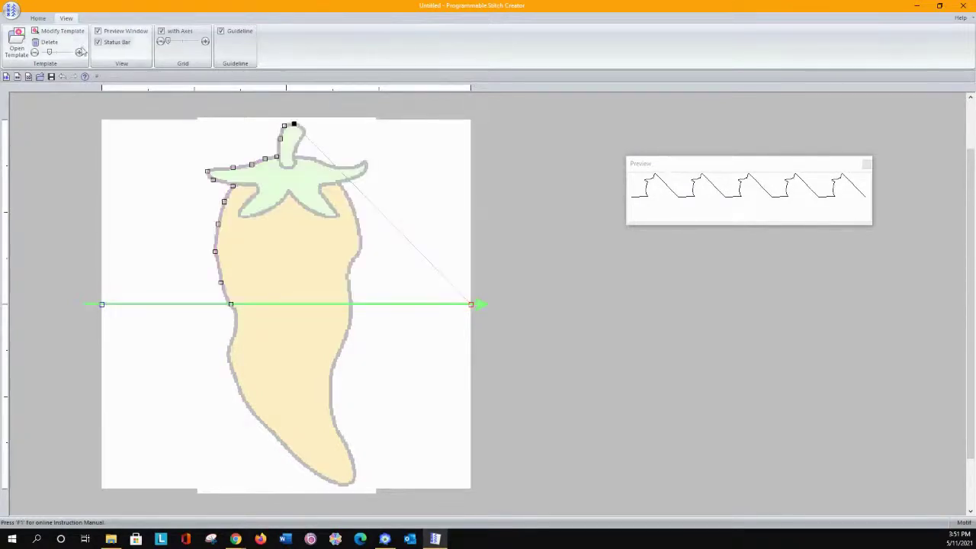
Add motif line points around the stem's rounded tip and down its right side to the lower right corner of its base.
click(40, 18)
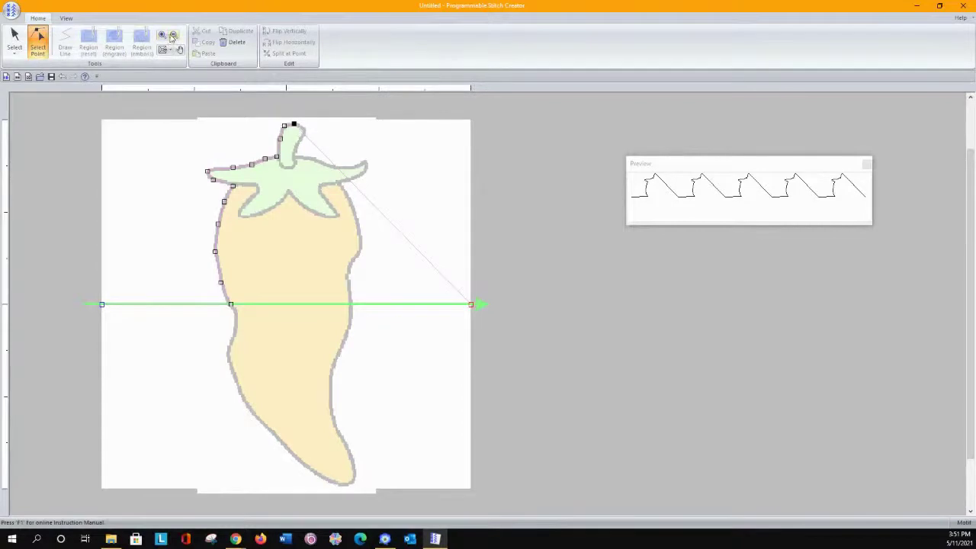
click(163, 35)
drag(244, 110, 344, 188)
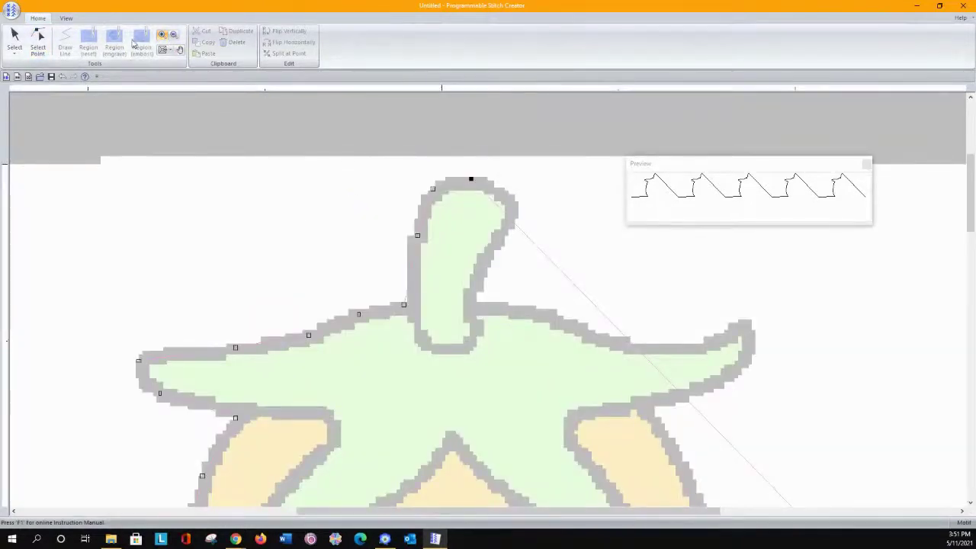
click(38, 40)
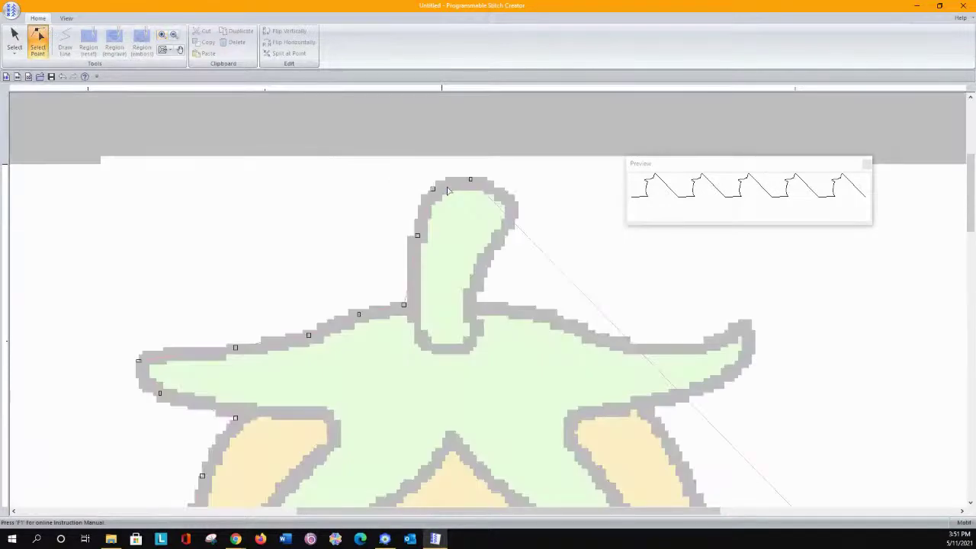
drag(487, 192, 516, 209)
drag(542, 239, 471, 350)
click(513, 261)
click(496, 341)
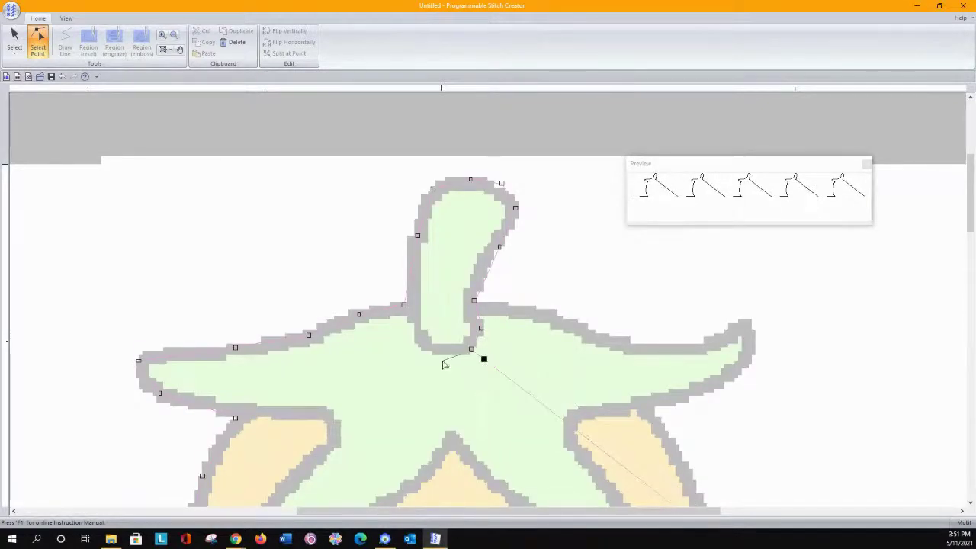
Add points along the stem's rounded base and up to where its left side meets the green cap.
click(438, 354)
click(464, 372)
drag(423, 348, 414, 337)
click(461, 371)
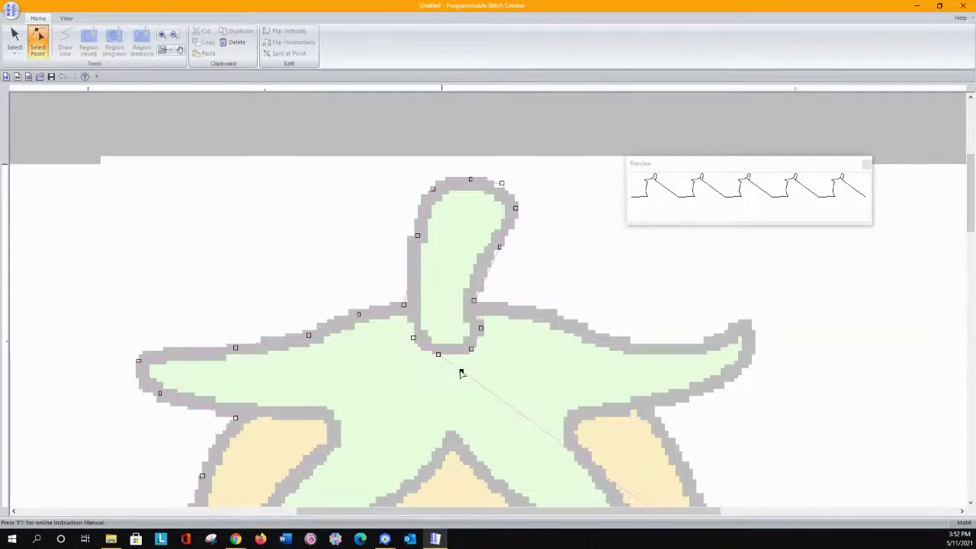
click(404, 307)
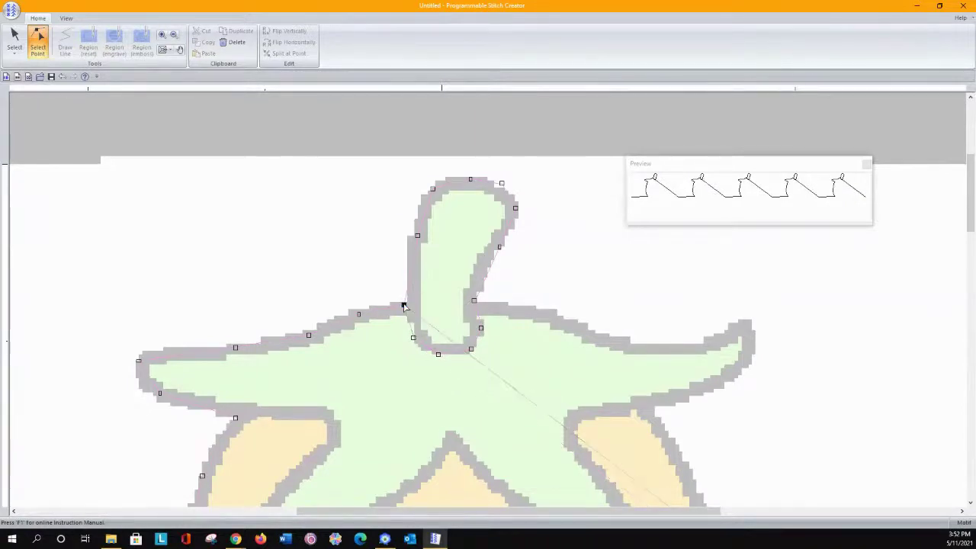
Retrace the stem's base with points back to its lower right corner, nudging the corner point onto the existing one.
click(483, 367)
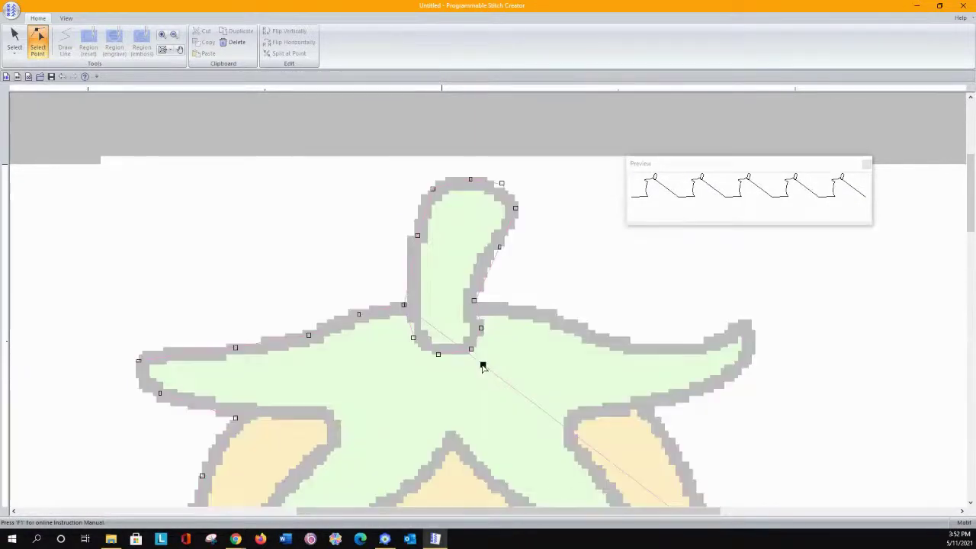
click(413, 337)
click(459, 371)
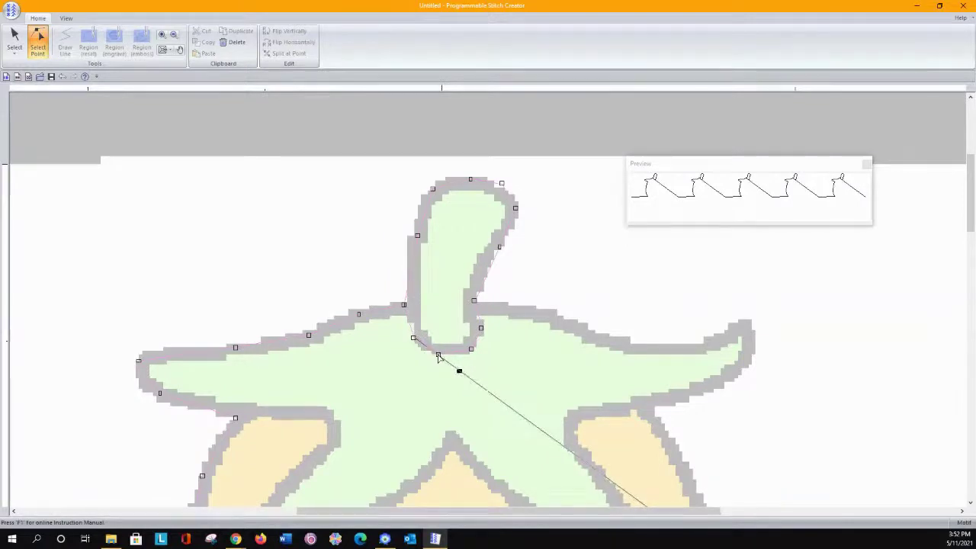
click(438, 355)
click(465, 375)
click(471, 349)
click(492, 365)
click(470, 350)
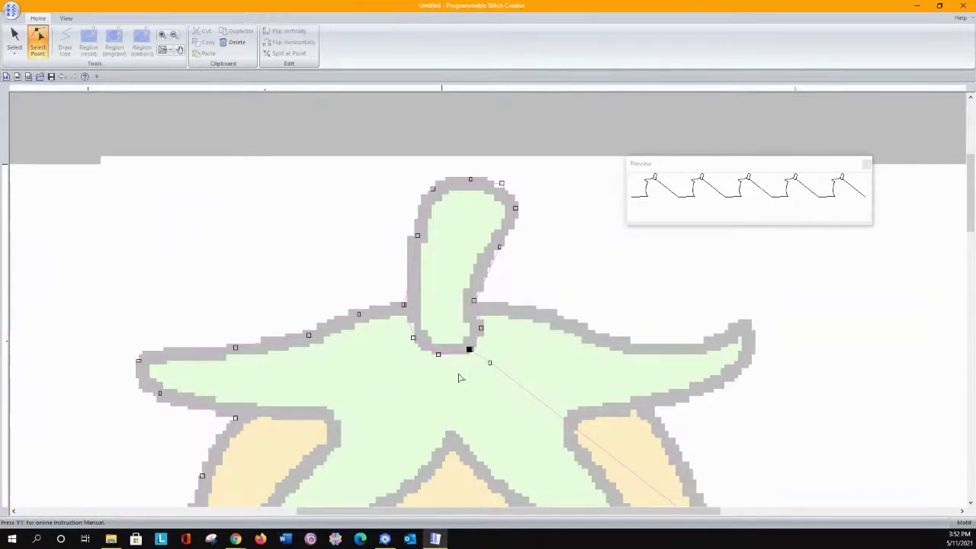
key(Right)
key(Right)
Retrace the line from the stem's lower right corner up to where its right side meets the cap.
drag(490, 364, 480, 328)
click(472, 350)
click(497, 344)
drag(497, 344, 473, 301)
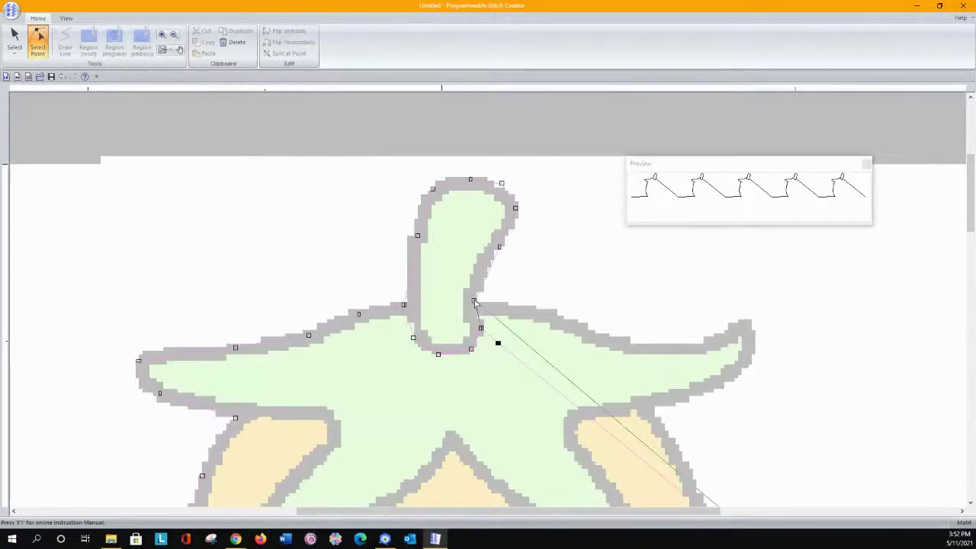
drag(475, 302, 473, 301)
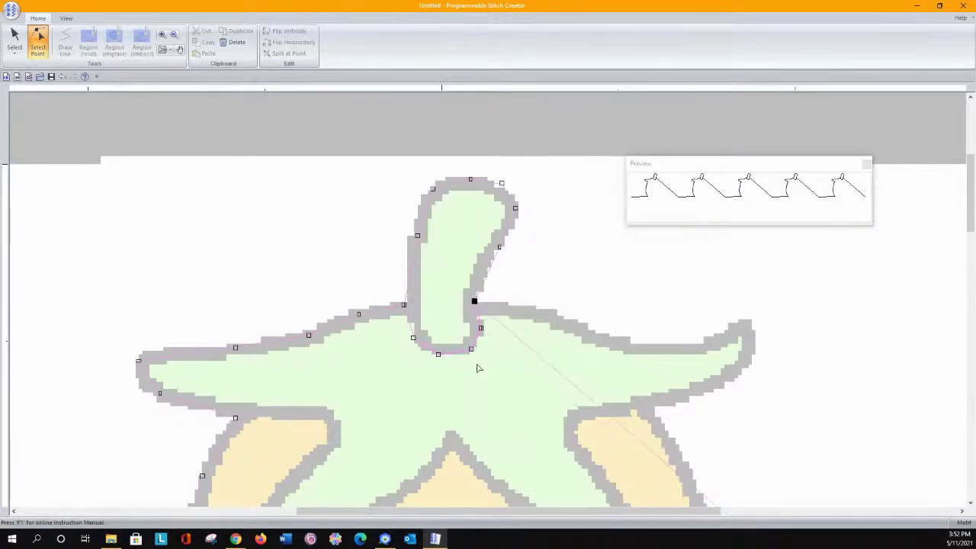
Add points along the upper edge of the cap's right leaf, from the stem to just before the upturned tip.
drag(515, 336, 533, 310)
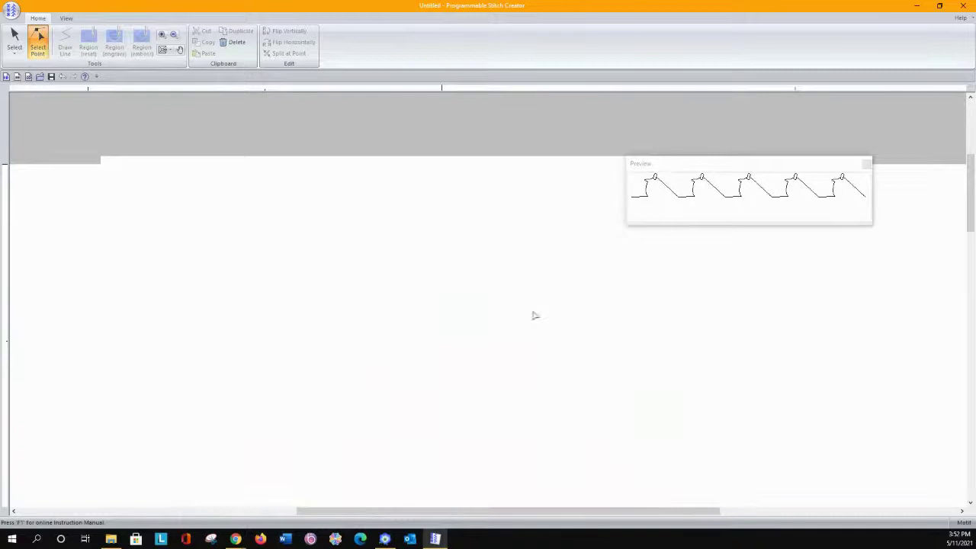
click(567, 340)
drag(567, 340, 577, 326)
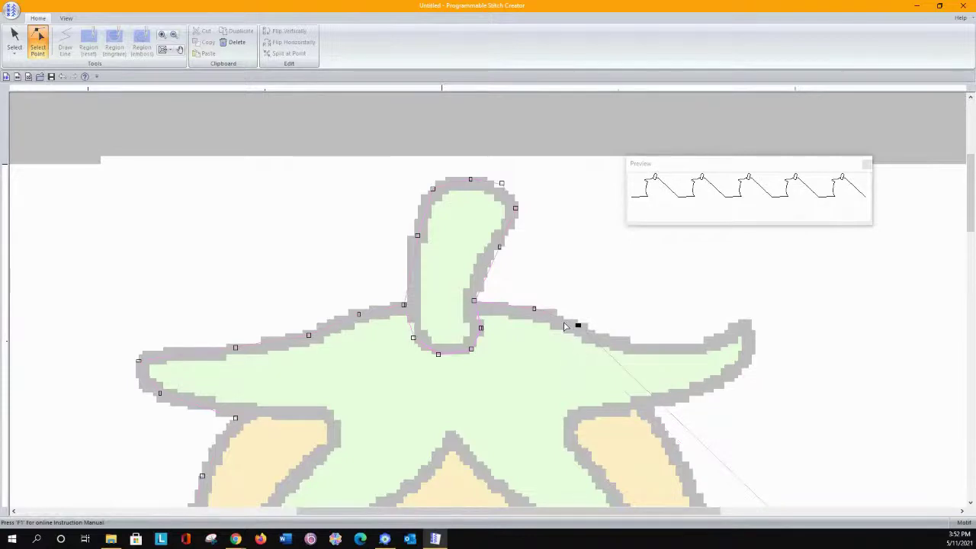
click(634, 378)
drag(633, 377, 617, 345)
drag(653, 384, 663, 349)
click(696, 386)
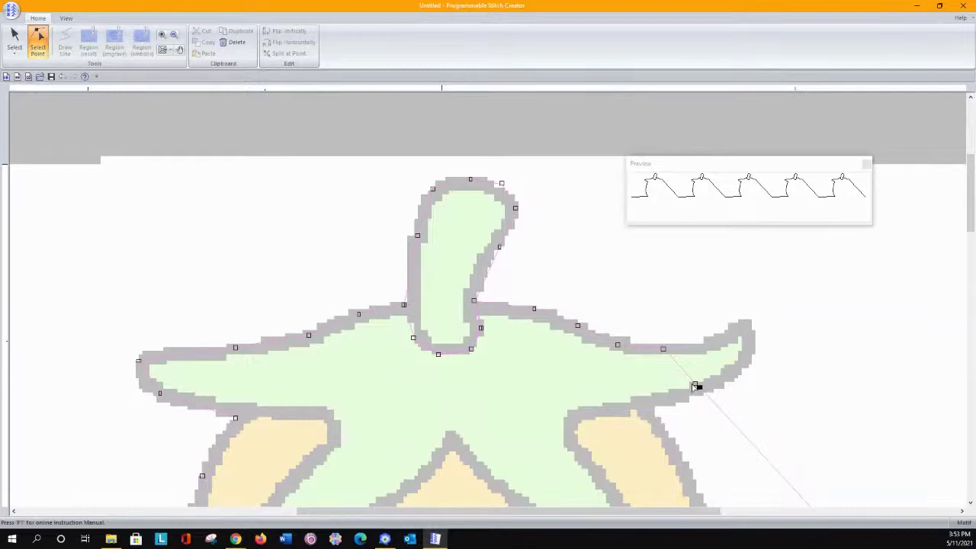
drag(697, 386, 702, 348)
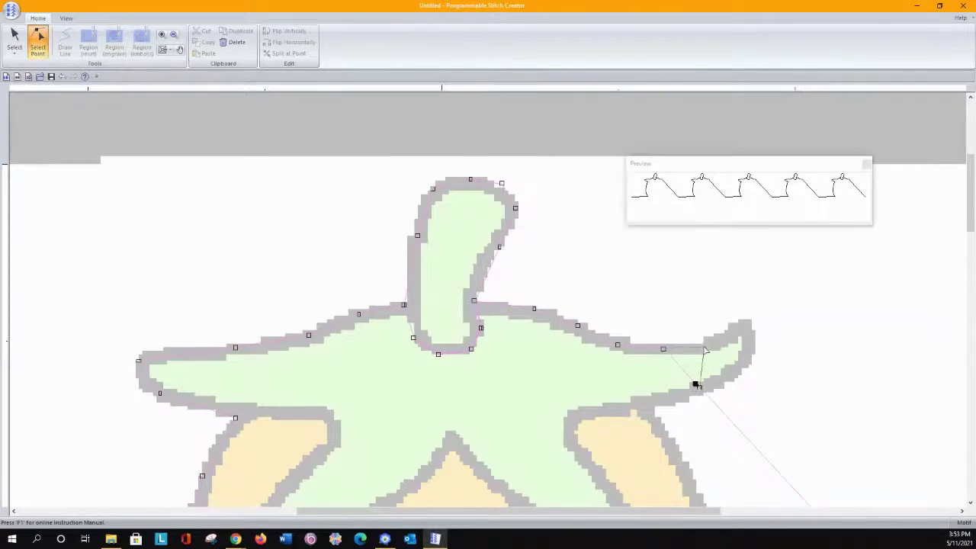
Add points at the upturned tip of the cap's right leaf and down its outer curve.
drag(698, 389, 736, 354)
click(700, 388)
drag(700, 388, 748, 321)
click(765, 346)
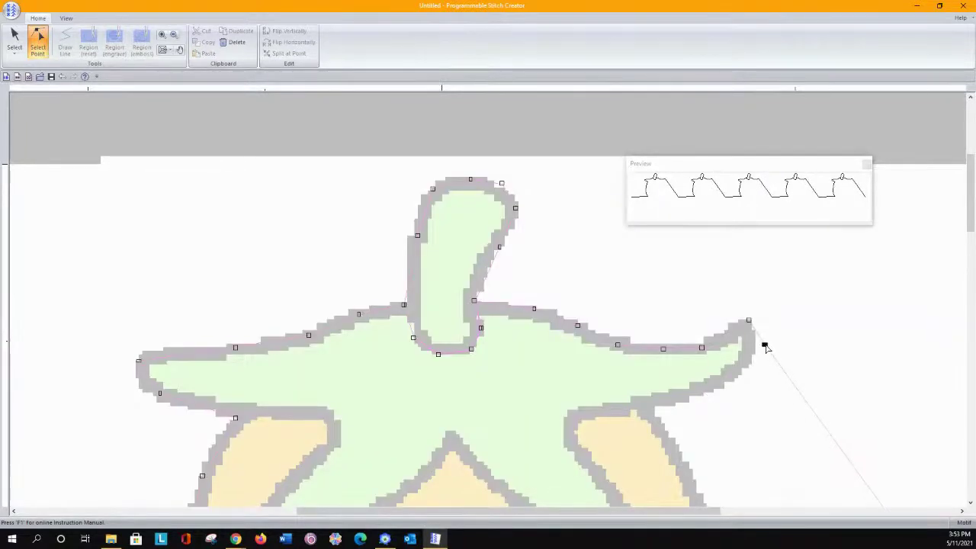
drag(760, 353, 729, 378)
Add points along the underside of the cap's right leaf to the notch above the lower right leaf.
click(756, 412)
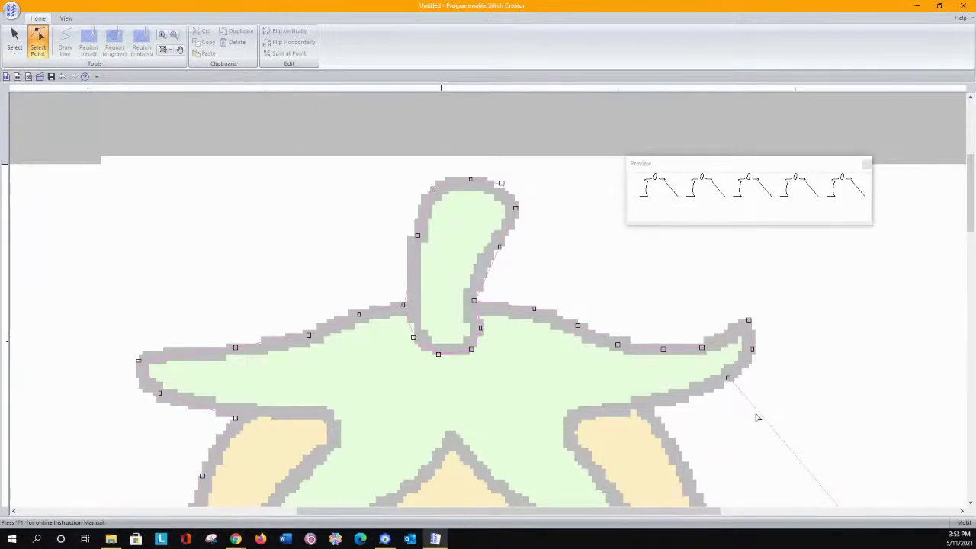
click(758, 413)
drag(758, 413, 687, 398)
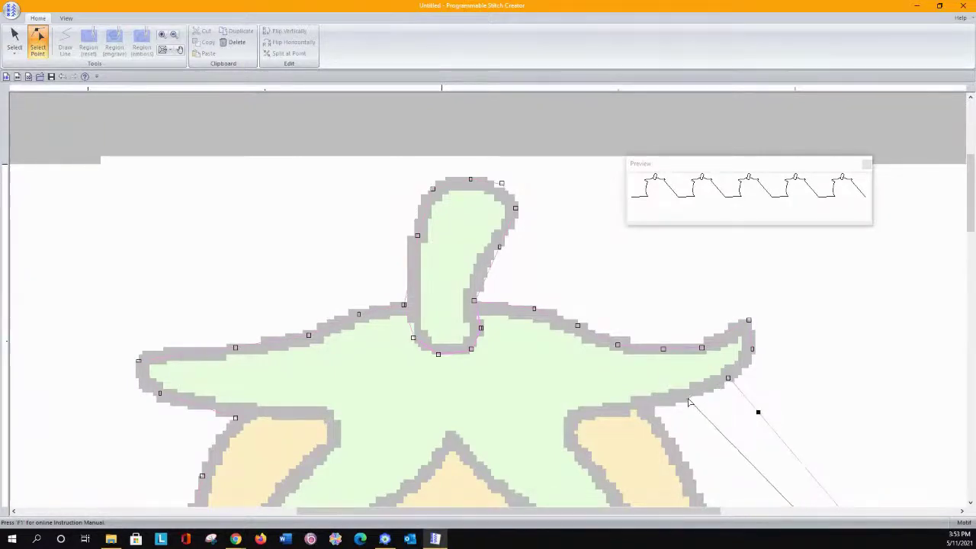
click(726, 437)
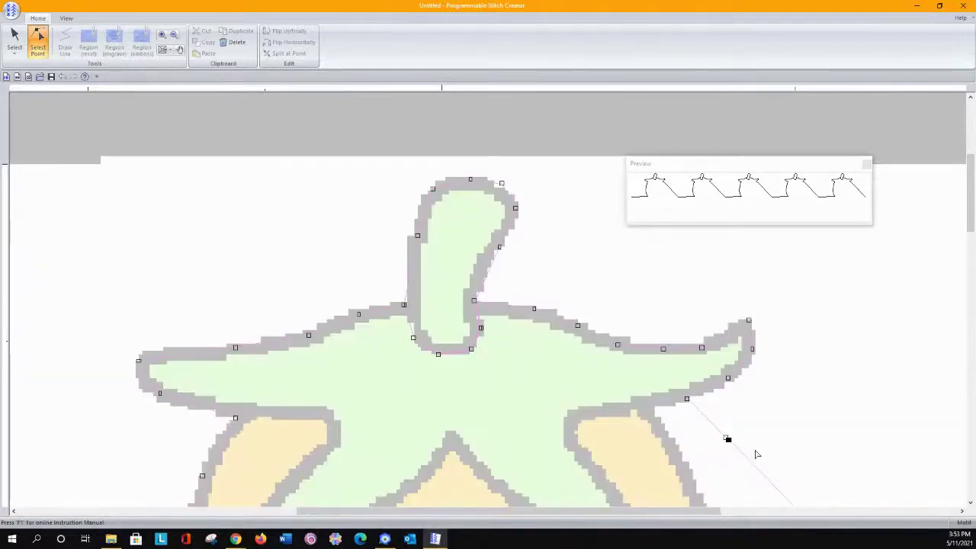
drag(726, 439, 641, 406)
drag(728, 441, 577, 418)
Add points around the right notch and down the outer edge of the cap's lower right leaf to its tip.
scroll(764, 358, down, 2)
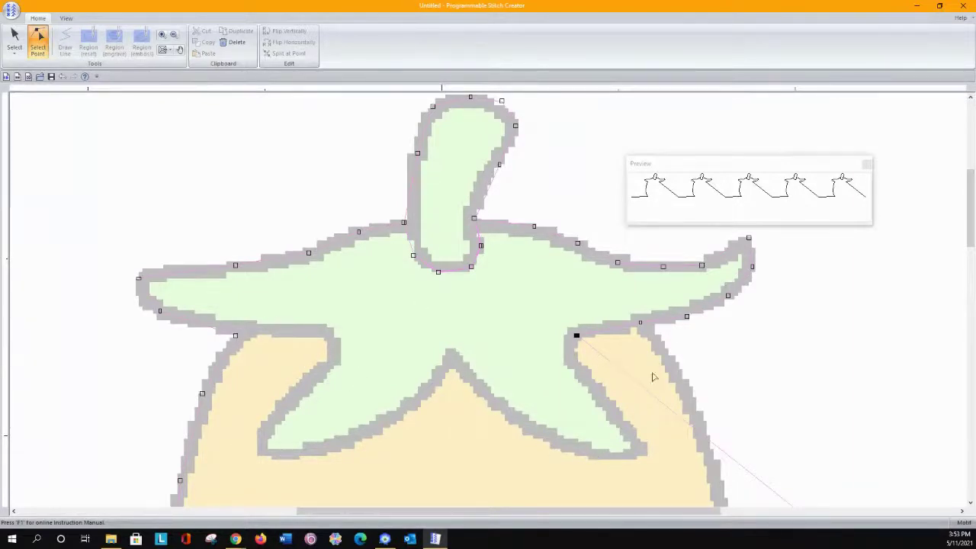
click(629, 379)
drag(629, 377, 570, 353)
click(623, 397)
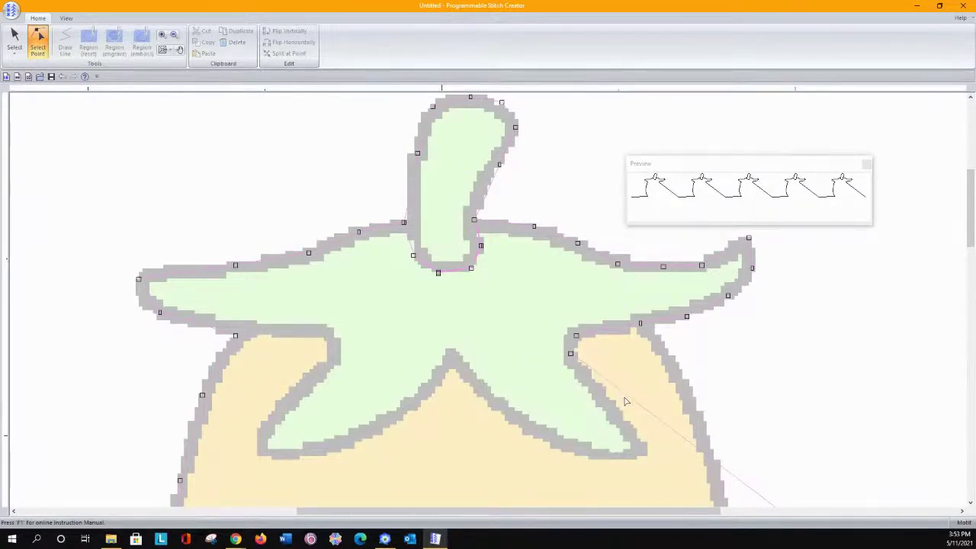
click(627, 396)
drag(606, 401, 604, 398)
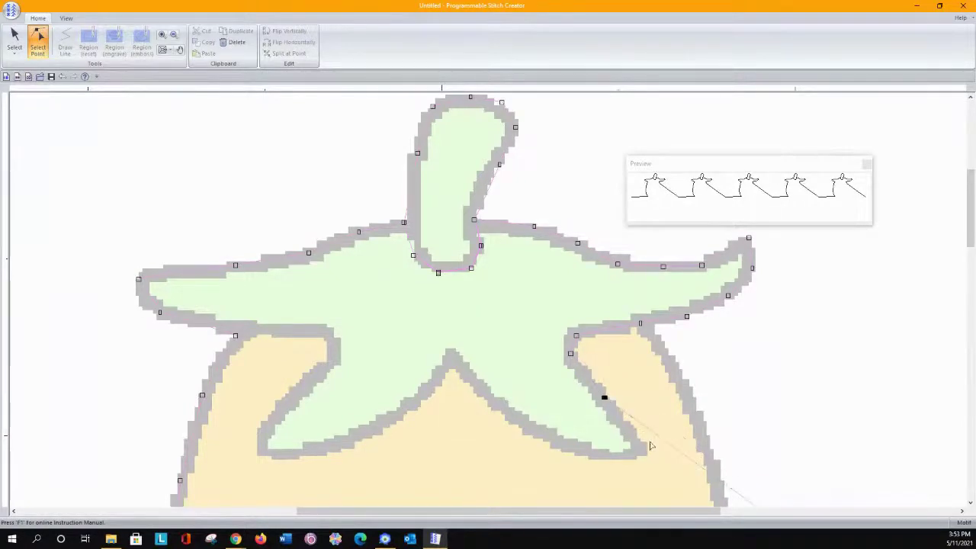
drag(658, 437, 644, 452)
Carry the line across to the cap's left underside where it meets the pepper, and add points around the left notch.
scroll(654, 428, down, 3)
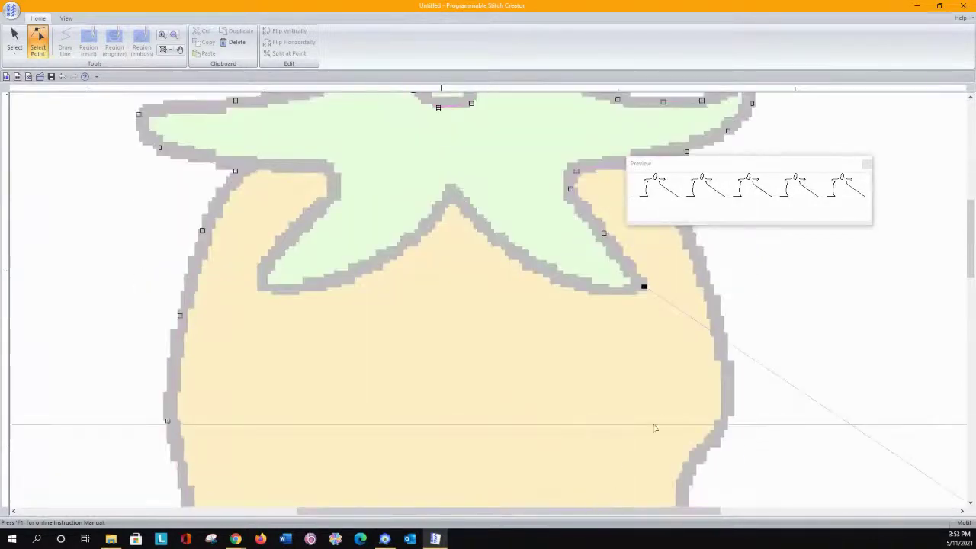
click(705, 329)
drag(705, 330, 236, 176)
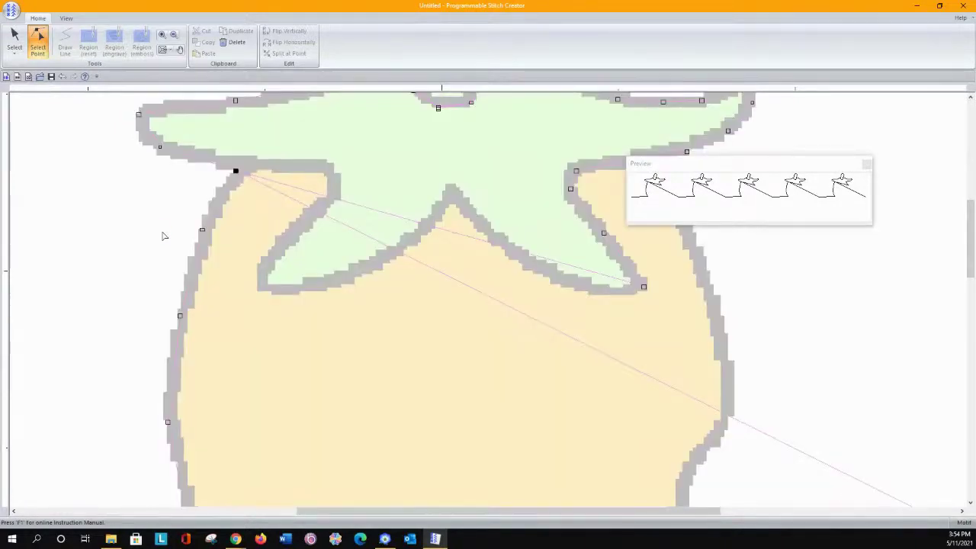
click(331, 198)
click(318, 174)
click(376, 193)
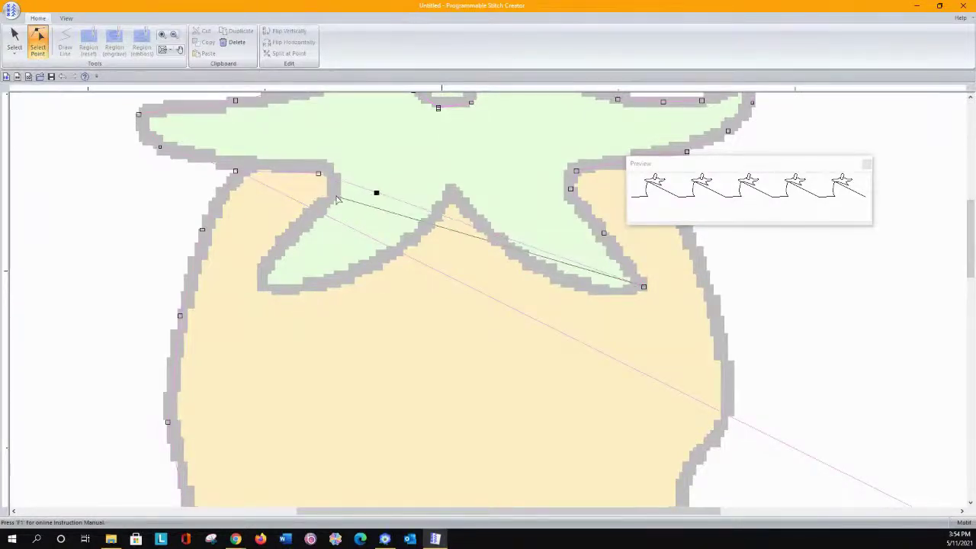
click(323, 193)
click(320, 187)
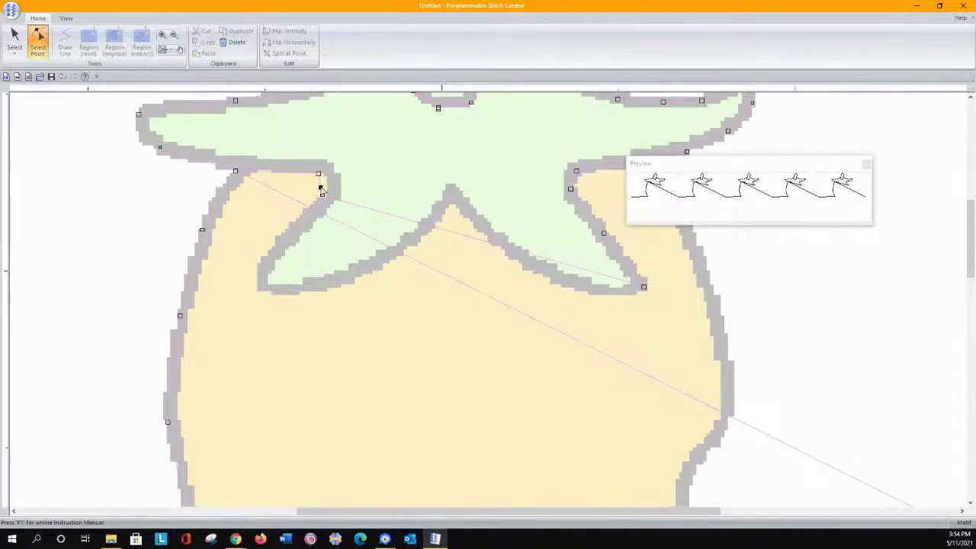
Add a second set of points around the left notch so the closing line retraces the first pass.
click(330, 178)
click(276, 192)
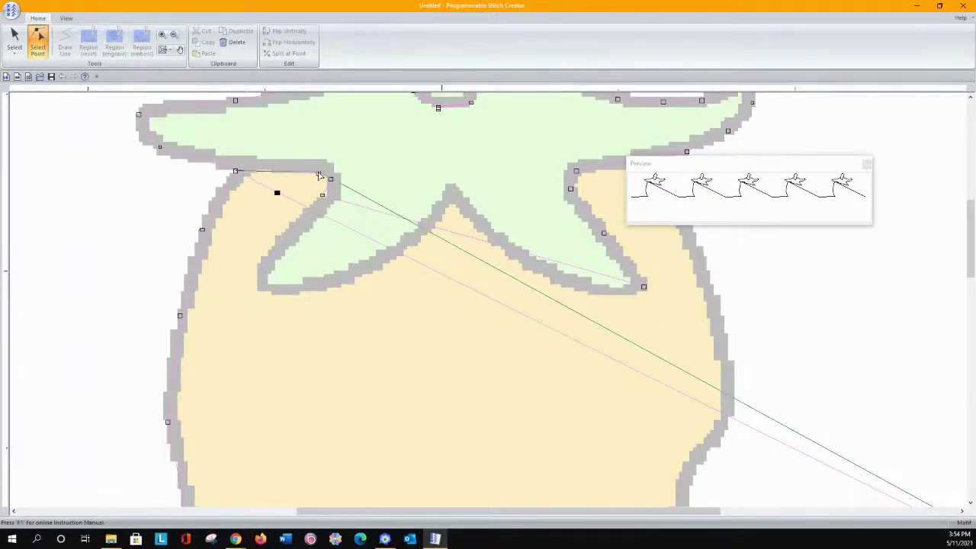
click(319, 174)
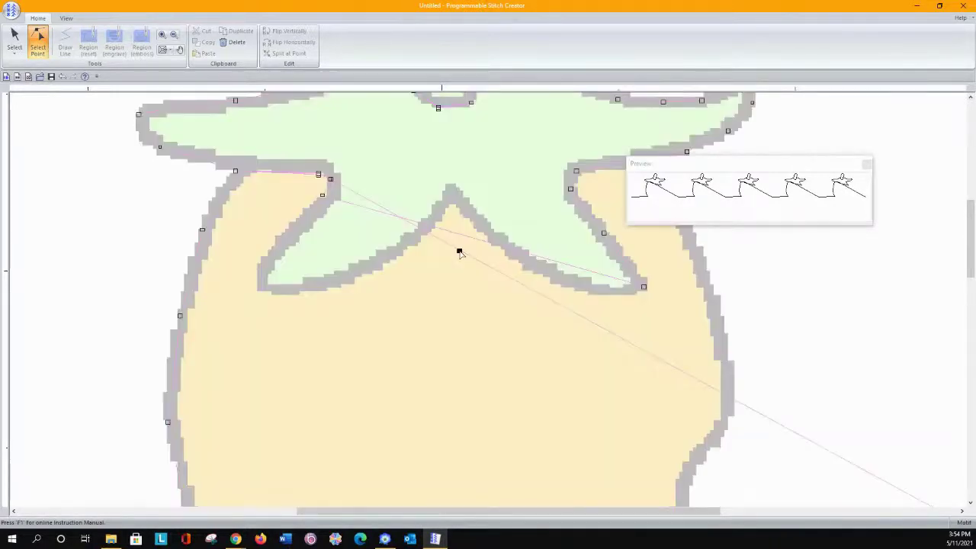
click(322, 195)
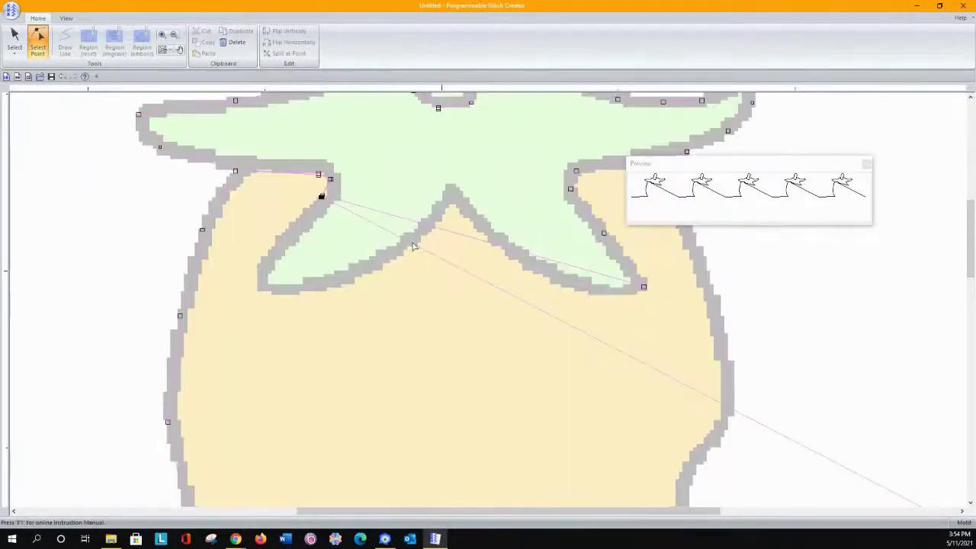
Park the overlapping retrace point outside the pepper's left side and add points down the lower left leaf's outer edge to its tip.
drag(321, 197, 14, 239)
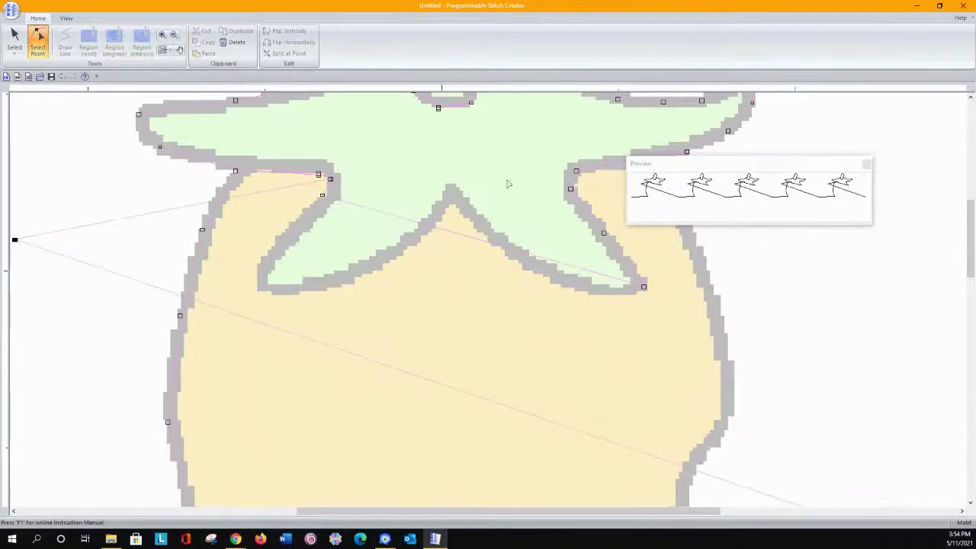
drag(417, 226, 265, 261)
click(302, 263)
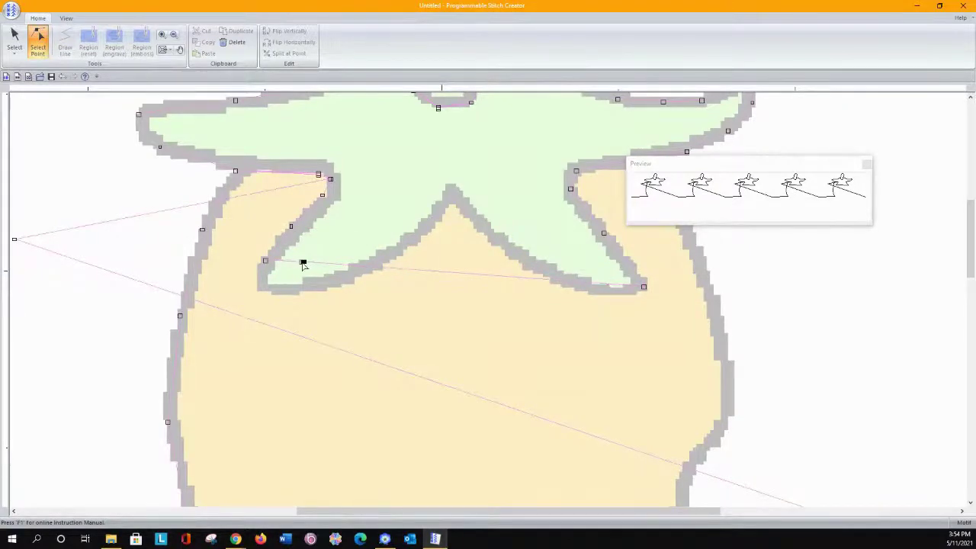
drag(302, 263, 254, 289)
Add a point at the cap's central peak and fill in points along the lower left leaf's underside.
drag(304, 263, 452, 203)
click(349, 295)
click(410, 276)
click(441, 251)
Add points from the cap's central peak along the underside of the lower right leaf toward its tip.
click(513, 238)
click(512, 232)
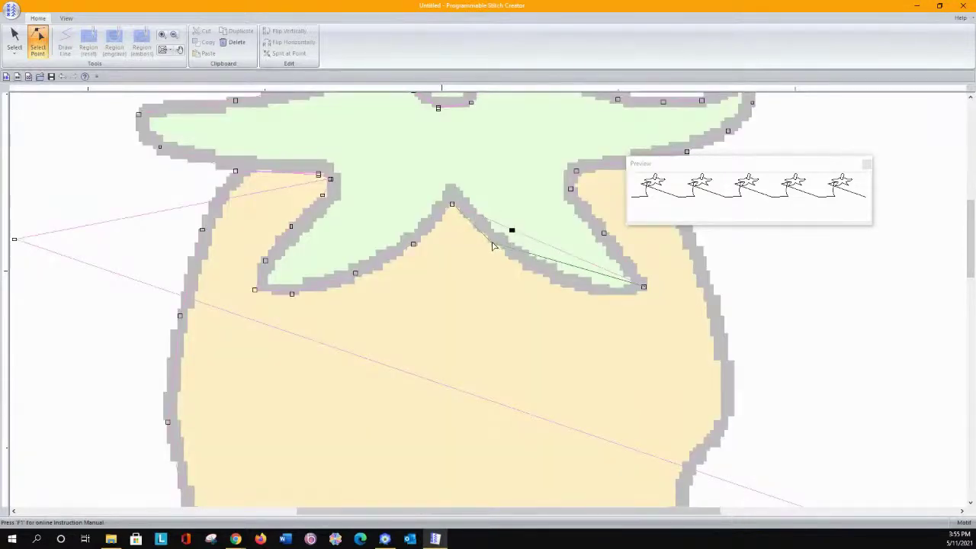
click(557, 264)
drag(557, 265, 571, 289)
Move the parked retrace point back onto the lower left leaf and add retrace points down its outer edge.
click(15, 241)
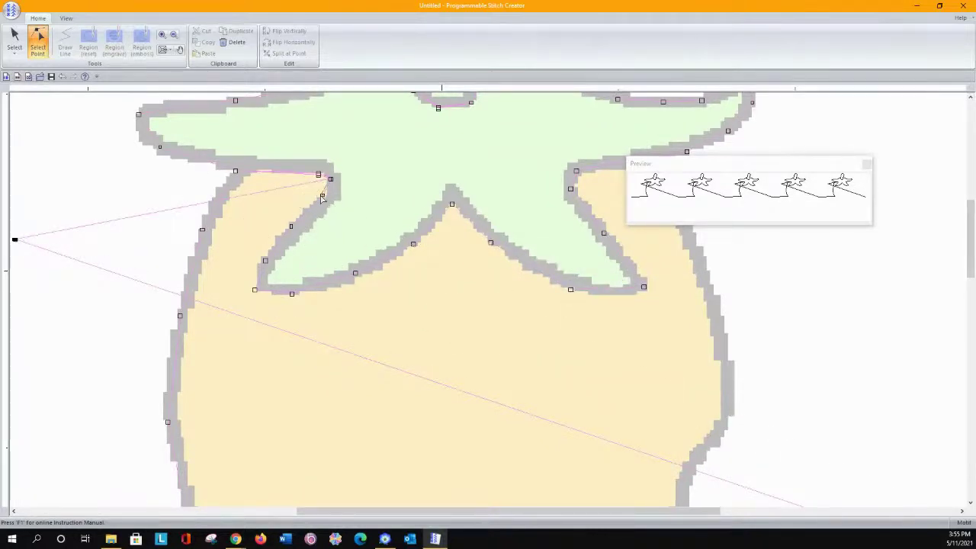
drag(323, 197, 322, 196)
click(357, 216)
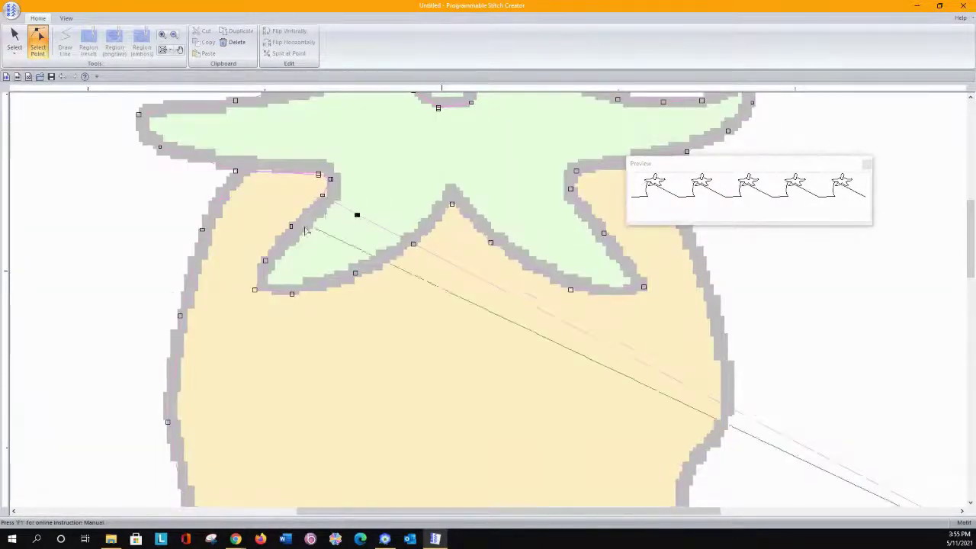
click(292, 228)
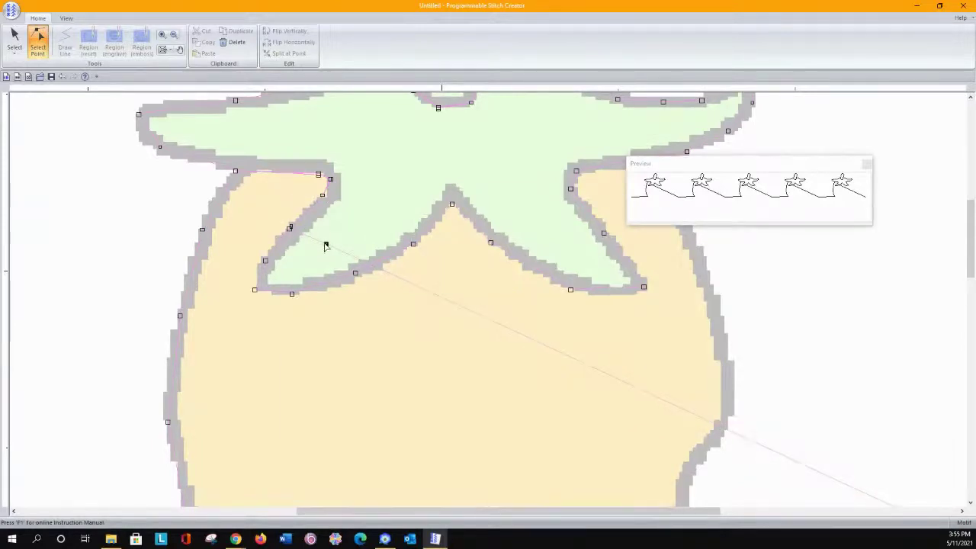
click(265, 262)
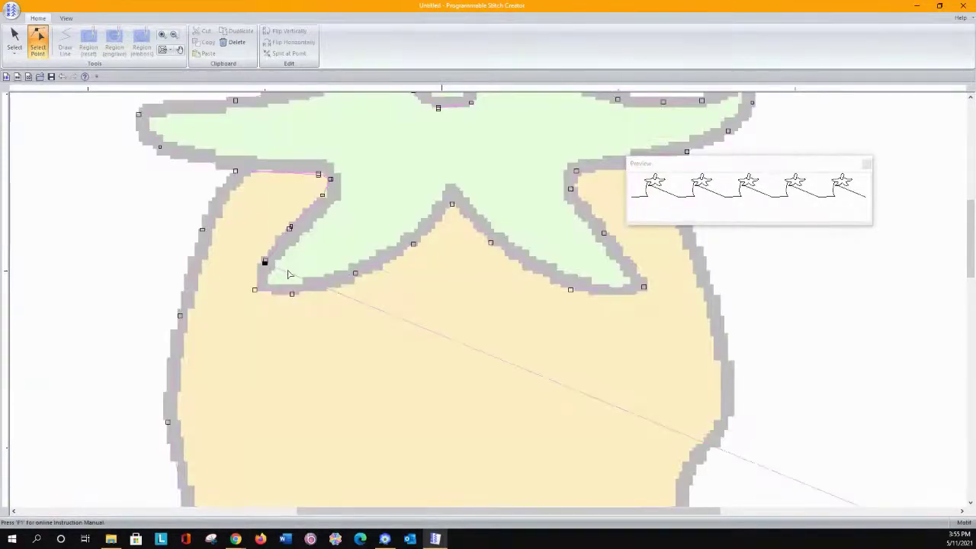
Add retrace points at the lower left leaf's tip and at the start of its underside.
click(291, 276)
click(291, 273)
click(254, 290)
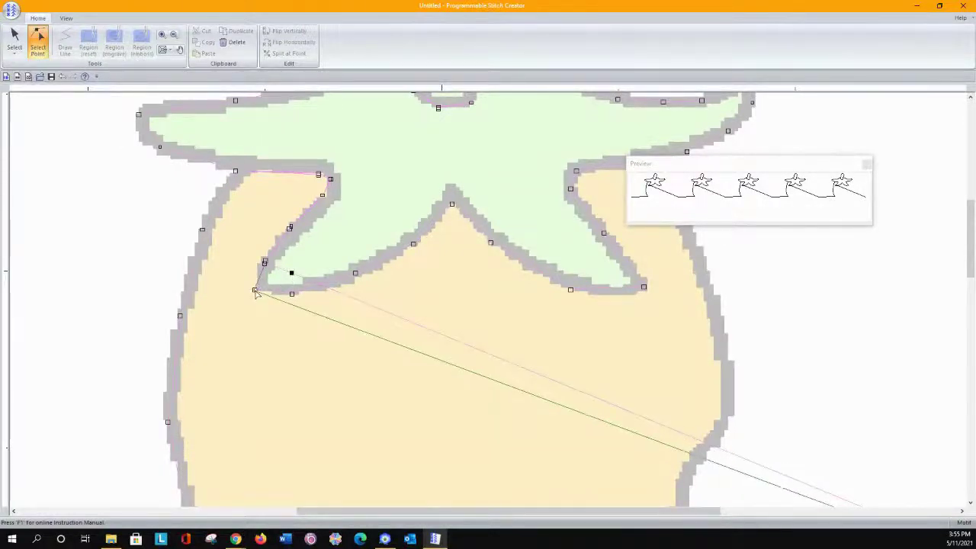
click(307, 312)
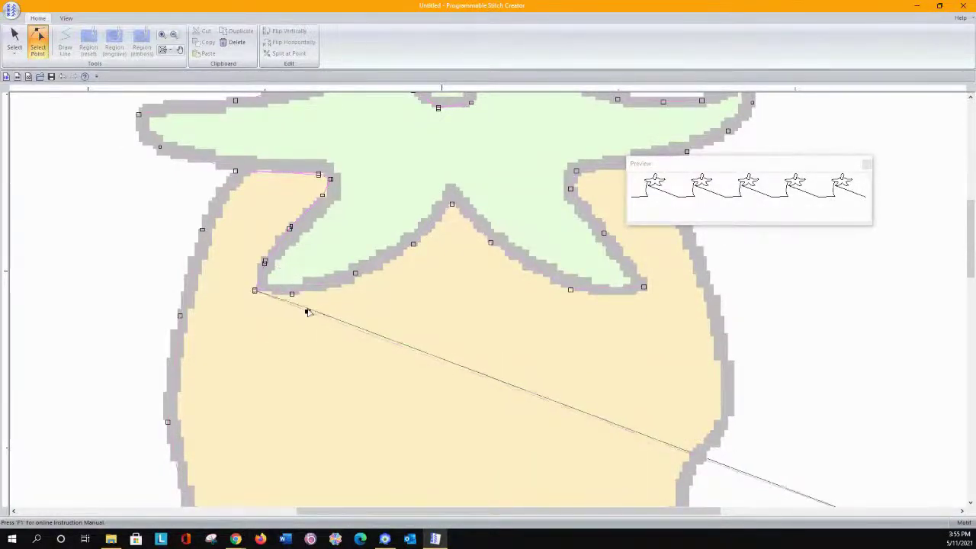
click(291, 294)
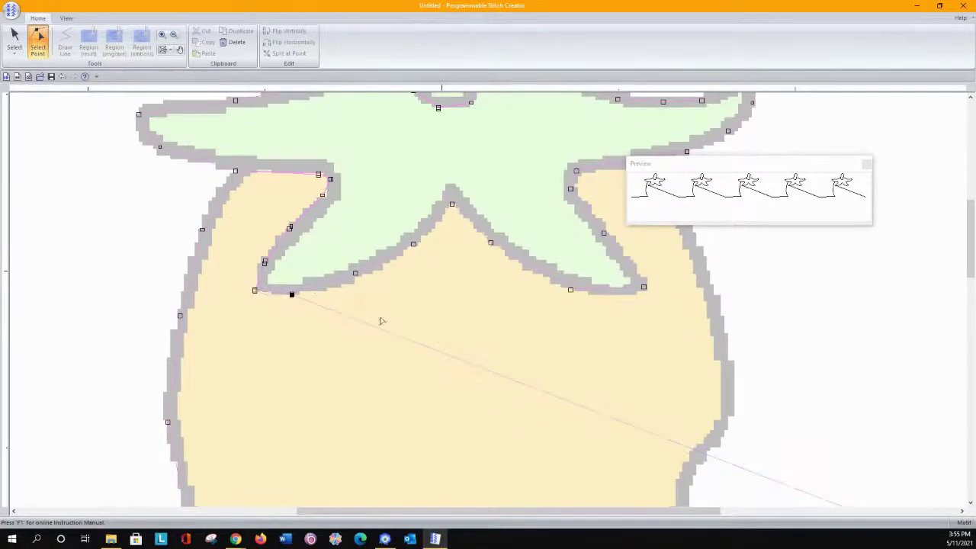
Enlarge and reposition the preview, and retrace the lower left leaf's underside up to the cap's central peak.
drag(854, 229, 855, 273)
drag(738, 174, 761, 166)
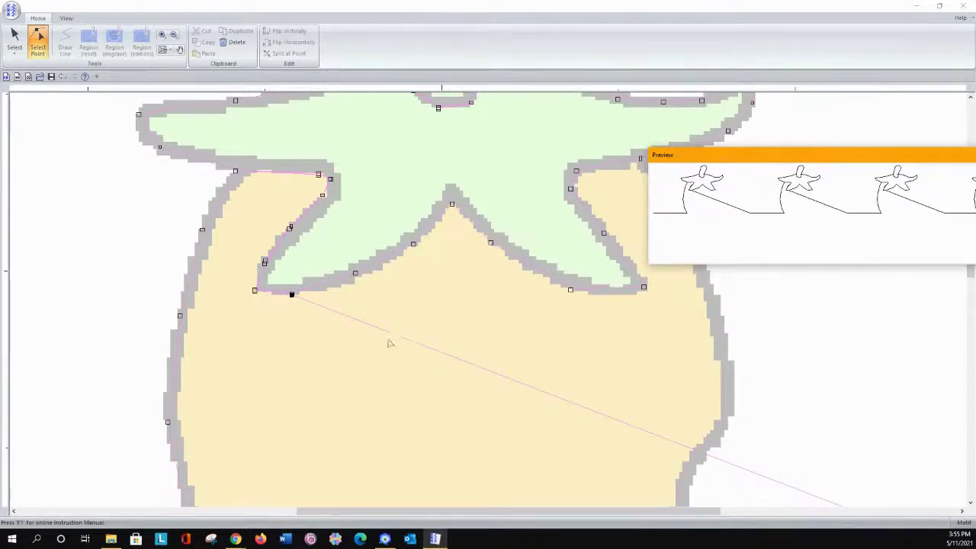
drag(388, 332, 413, 246)
click(391, 290)
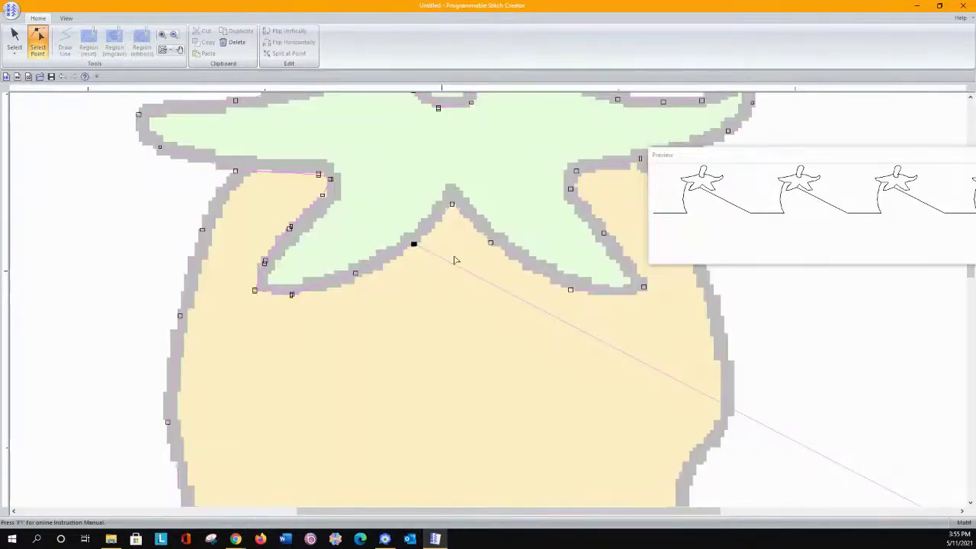
click(459, 269)
click(465, 273)
click(459, 269)
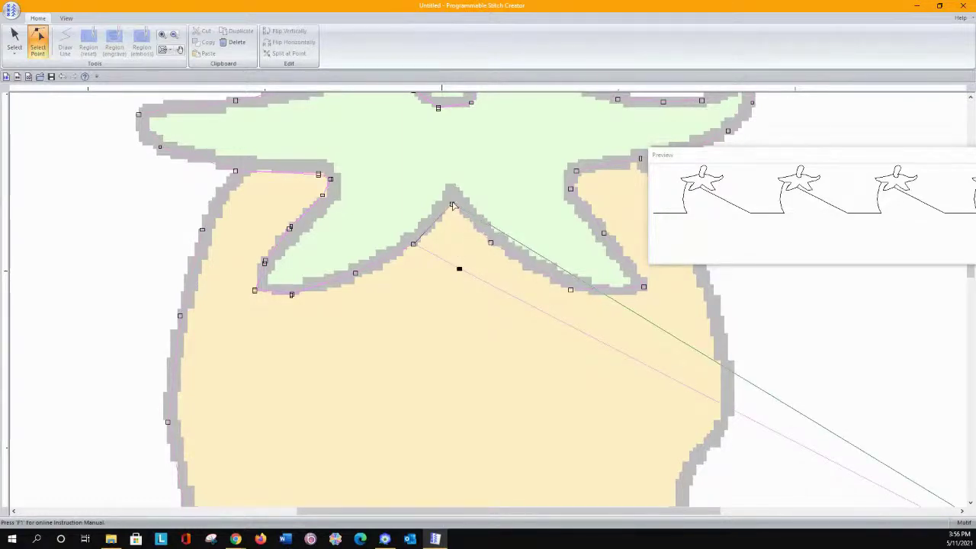
click(451, 205)
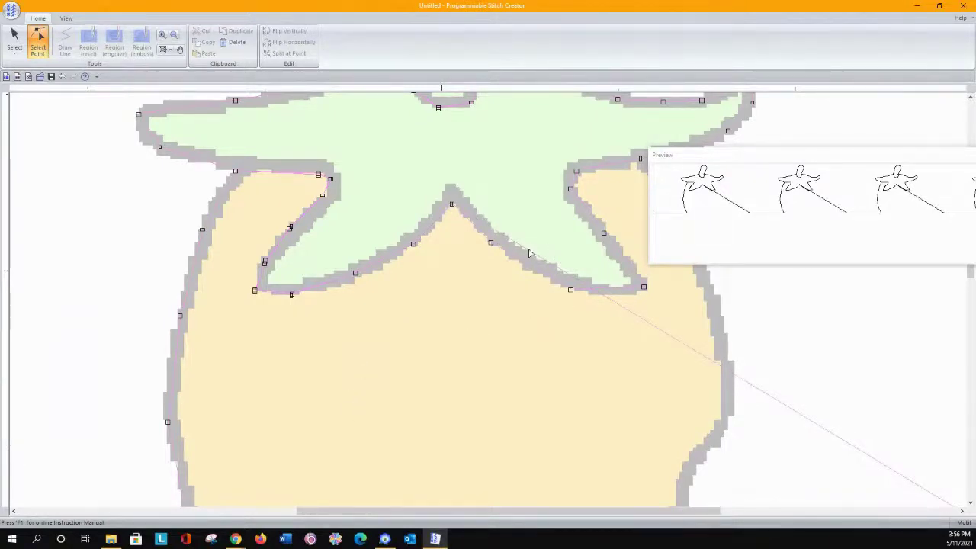
Add retrace points from the cap's central peak along the lower right leaf's underside to its tip.
click(528, 250)
click(490, 244)
click(655, 340)
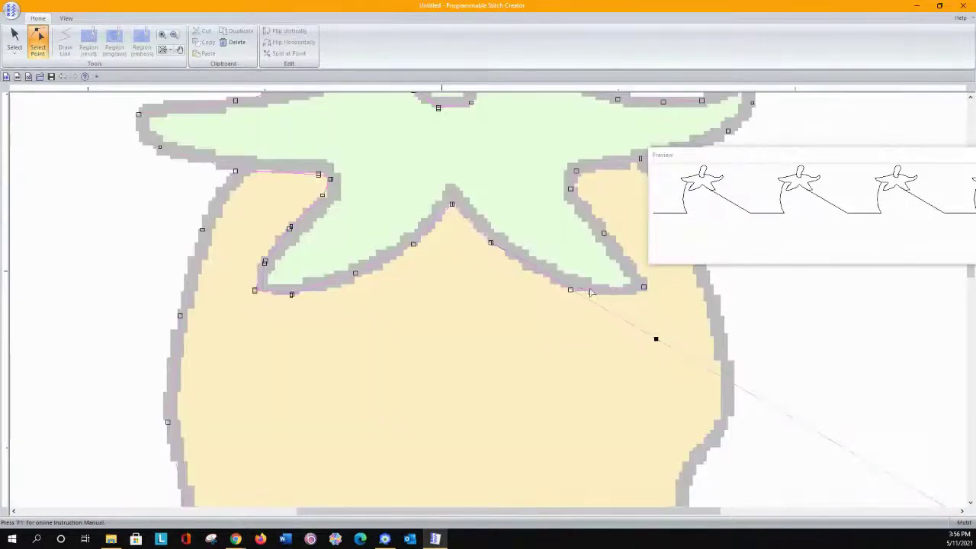
click(570, 290)
click(659, 341)
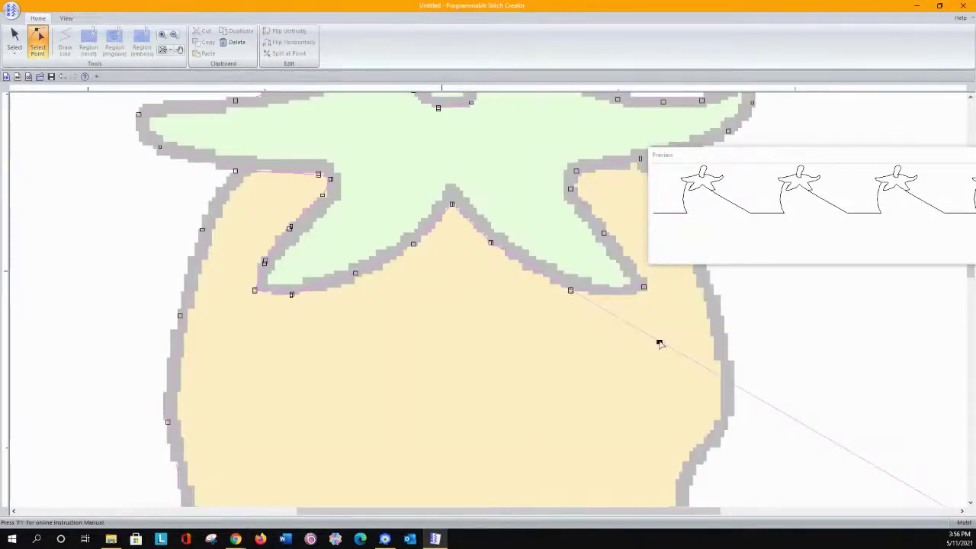
click(644, 288)
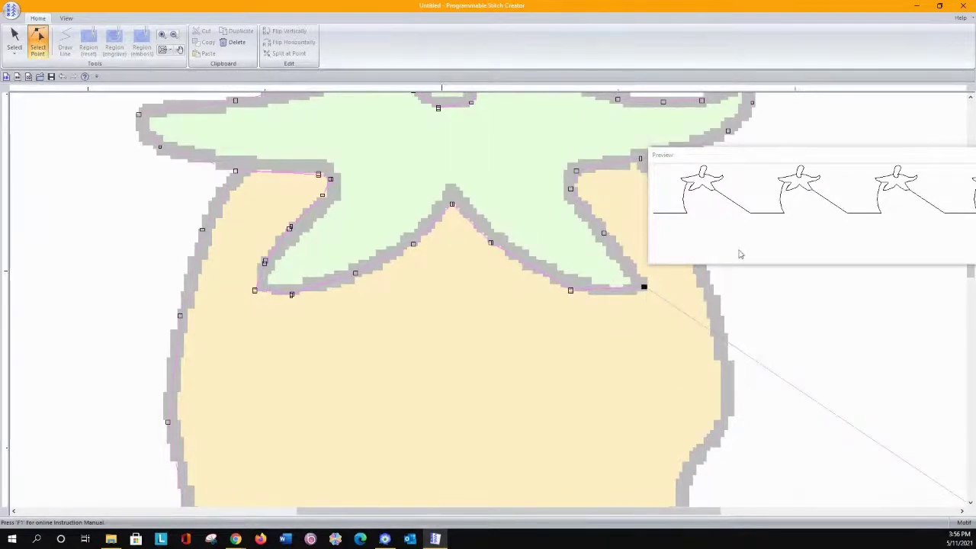
Narrow the preview to clear the drawing and retrace the lower right leaf's outer edge up to the right notch.
click(649, 190)
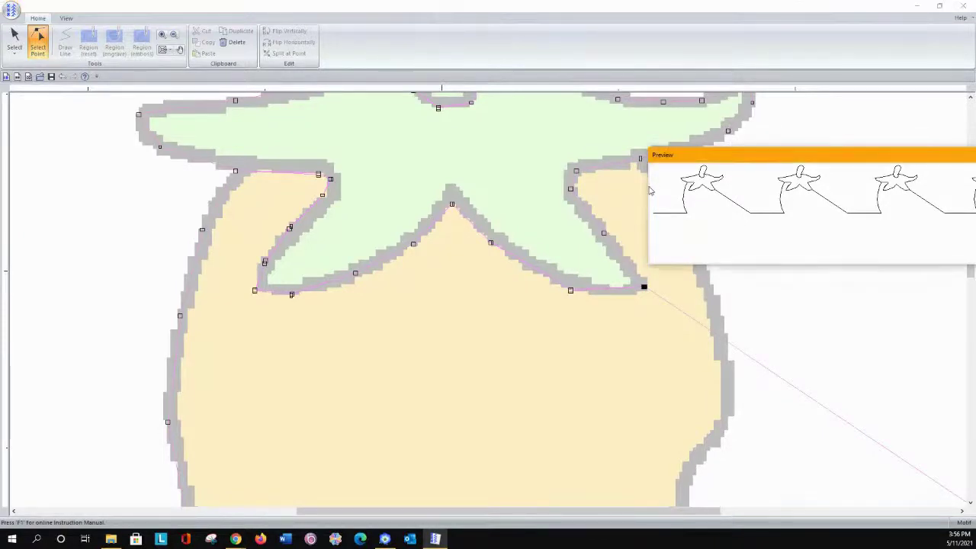
drag(646, 191, 812, 195)
drag(698, 322, 602, 233)
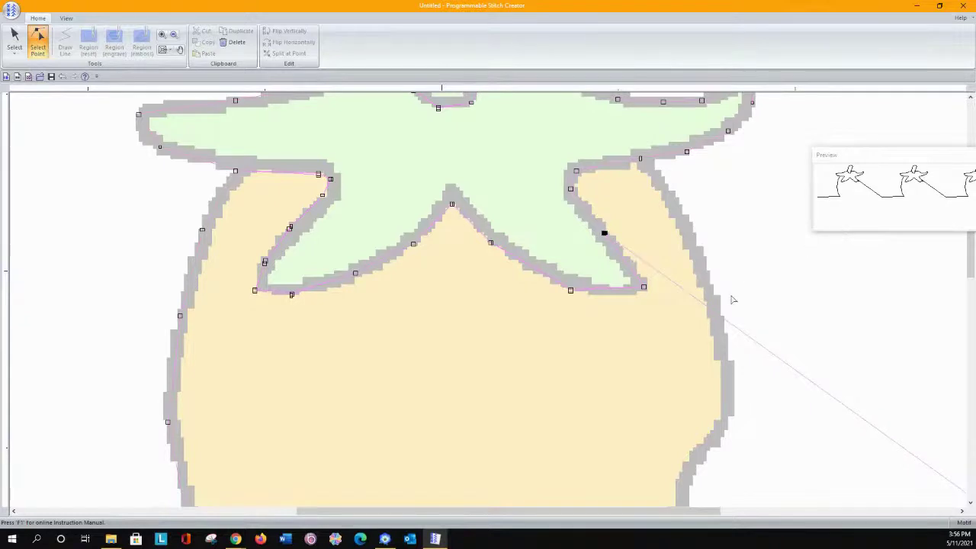
drag(737, 329, 572, 188)
mouse_move(631, 235)
mouse_down()
mouse_move(573, 183)
mouse_move(575, 171)
mouse_up()
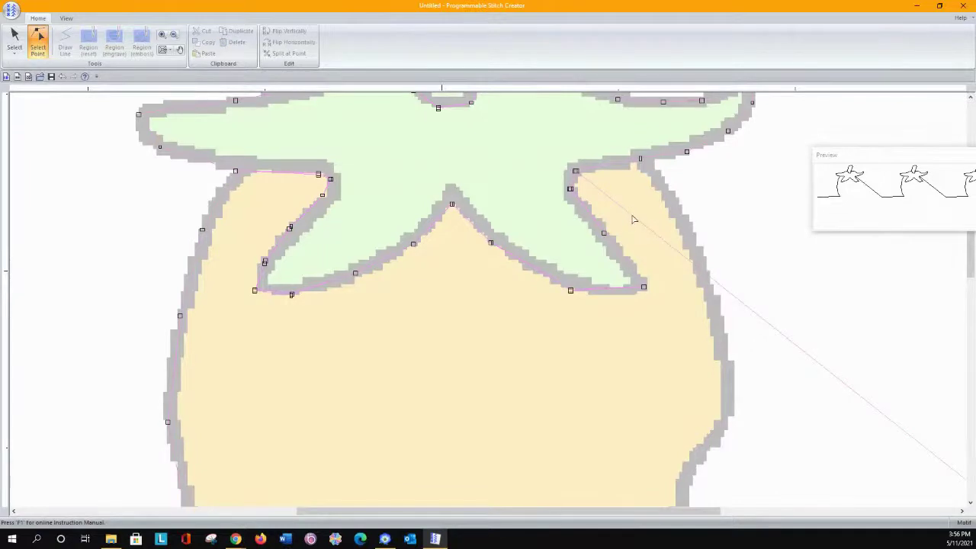
Add a retrace point where the cap meets the pepper's right side and points down the upper right body edge.
click(633, 217)
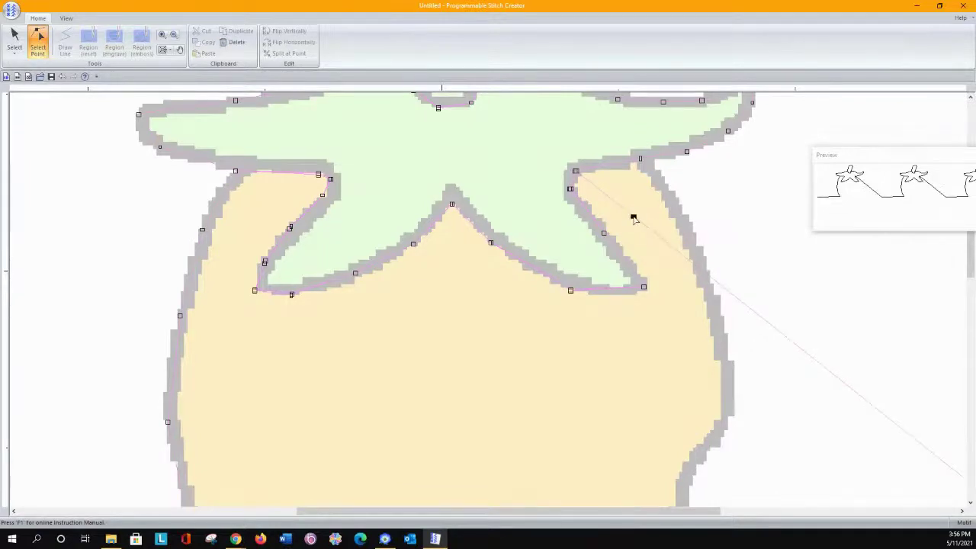
click(642, 160)
drag(694, 208, 685, 219)
click(749, 277)
click(750, 275)
drag(750, 276, 714, 311)
drag(718, 302, 717, 301)
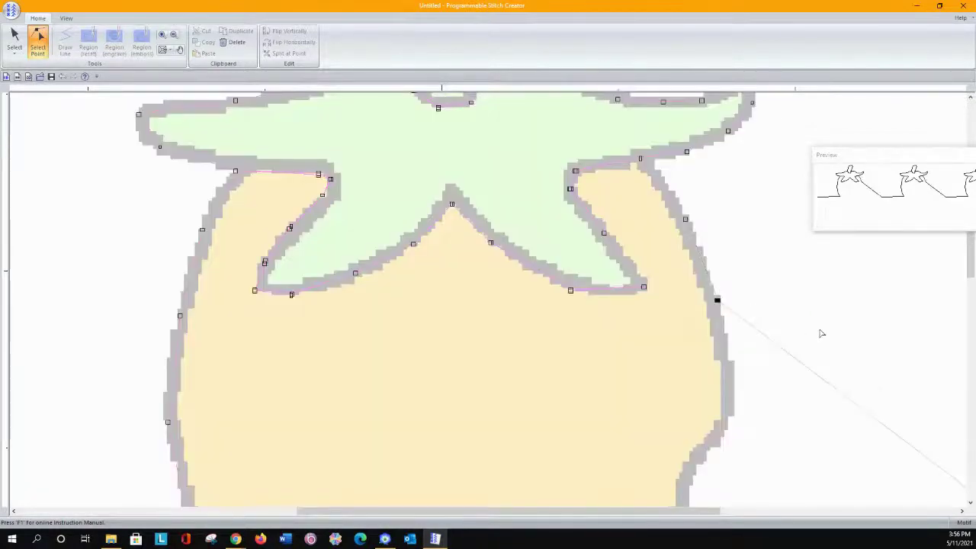
Add points along the bulge on the pepper's right side.
scroll(818, 330, down, 1)
click(815, 294)
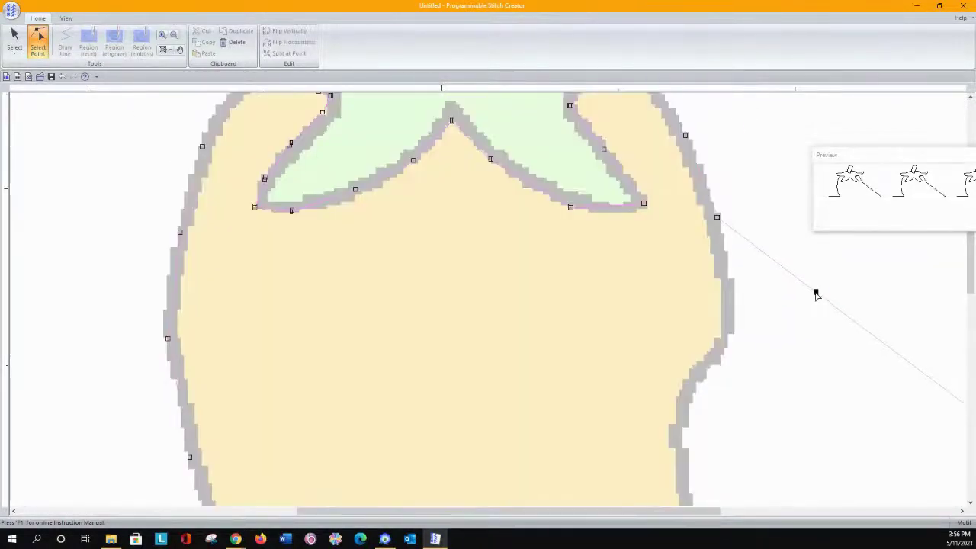
drag(816, 293, 730, 294)
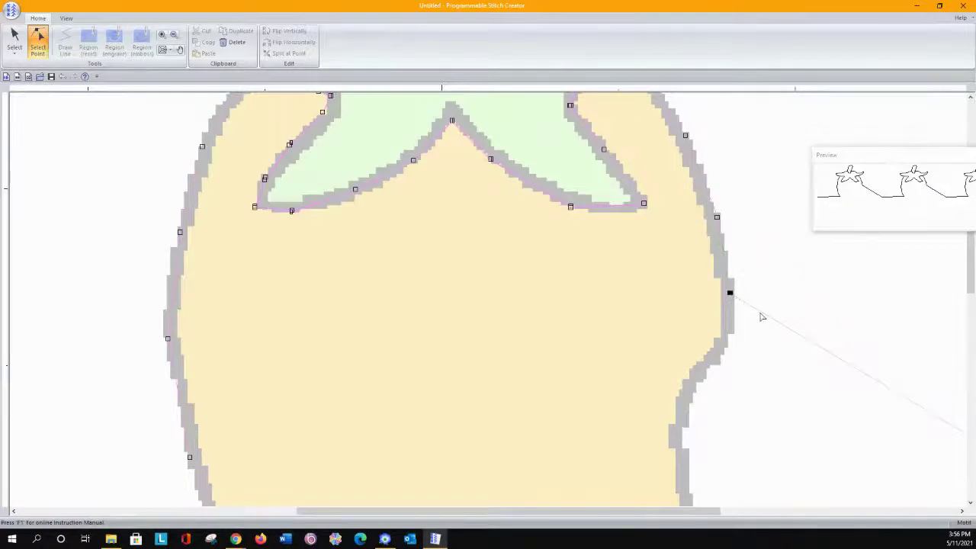
scroll(762, 316, down, 1)
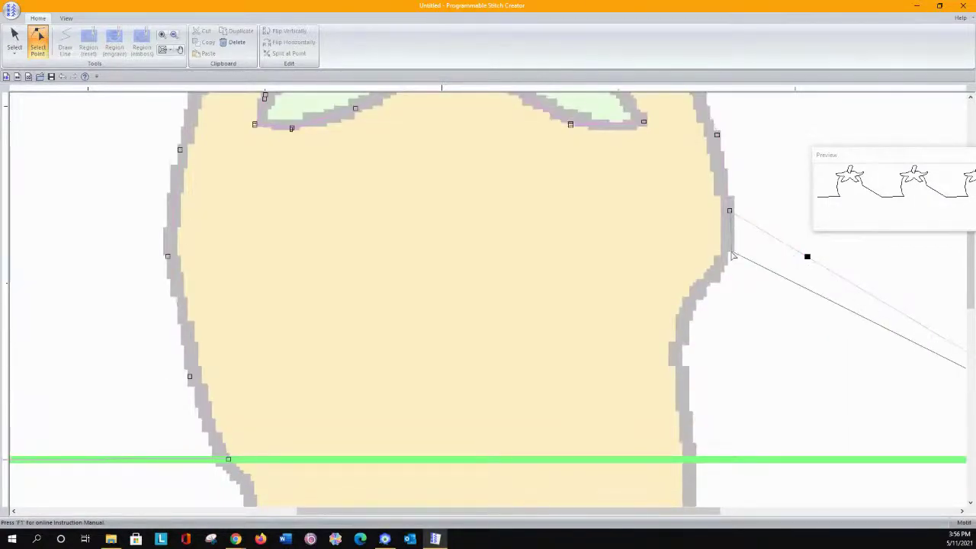
click(732, 254)
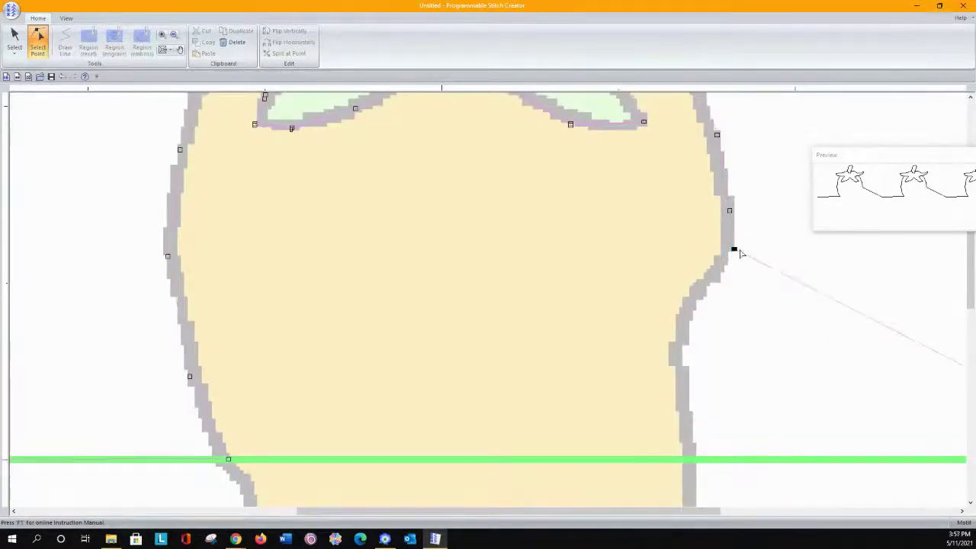
Continue points down the pepper's right side from the bulge across the green baseline to just below it.
drag(789, 277, 695, 460)
scroll(731, 377, down, 3)
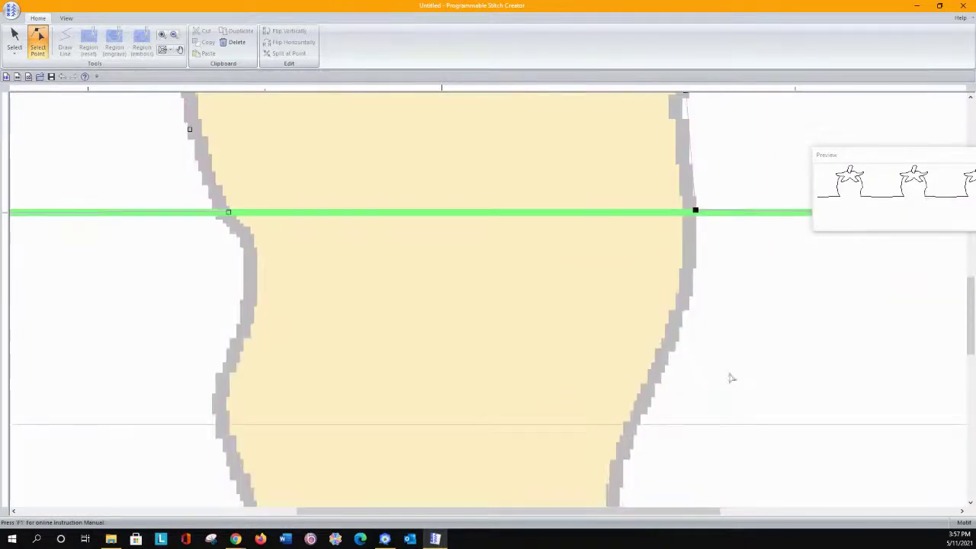
click(732, 214)
drag(730, 213, 685, 306)
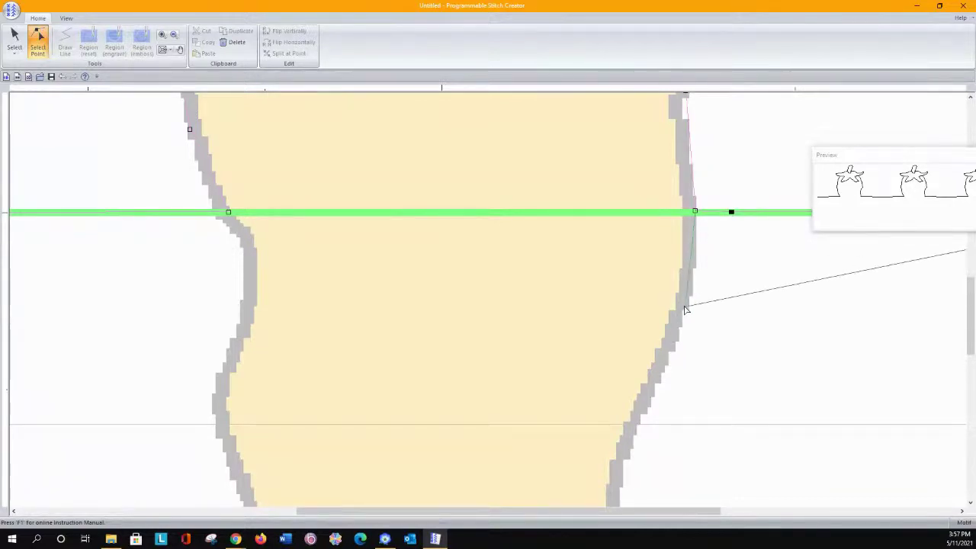
click(779, 289)
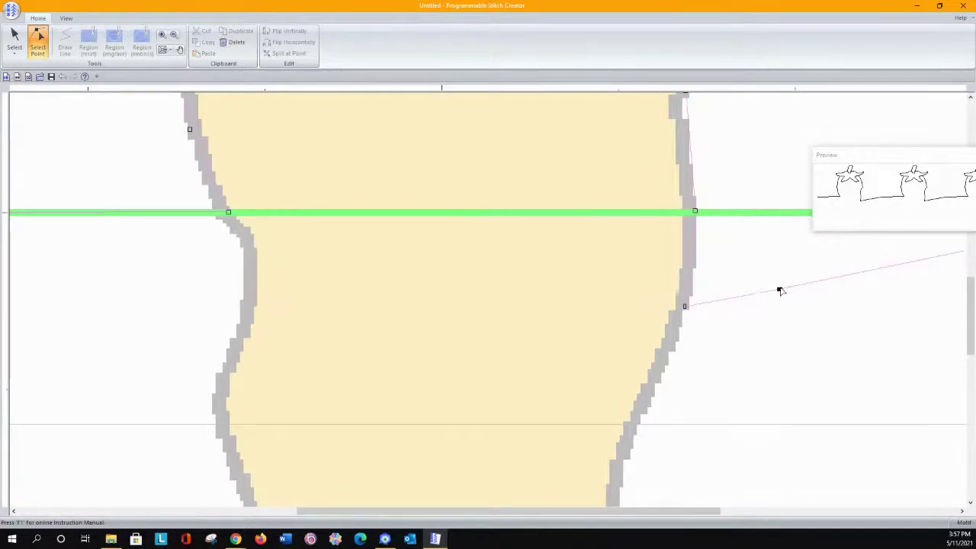
click(231, 212)
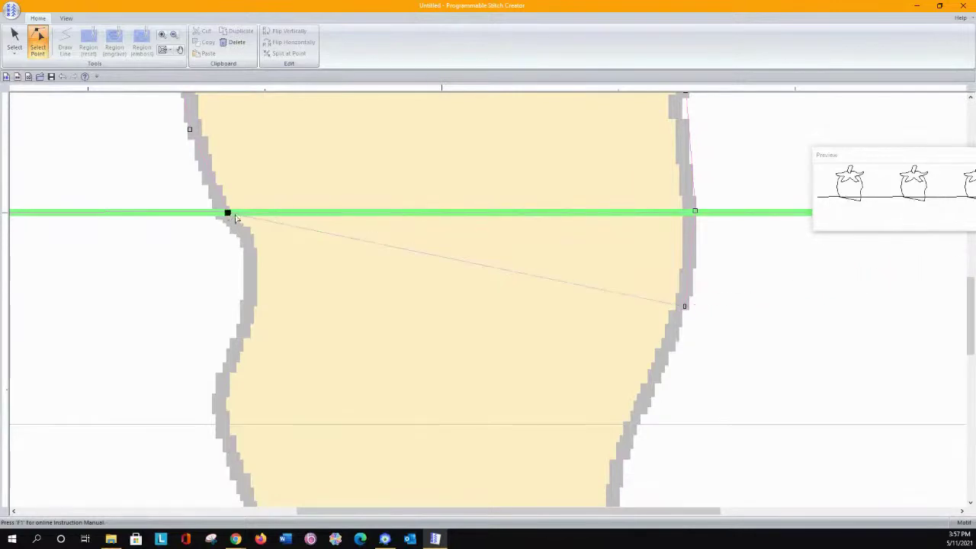
click(351, 237)
drag(351, 237, 248, 250)
click(305, 258)
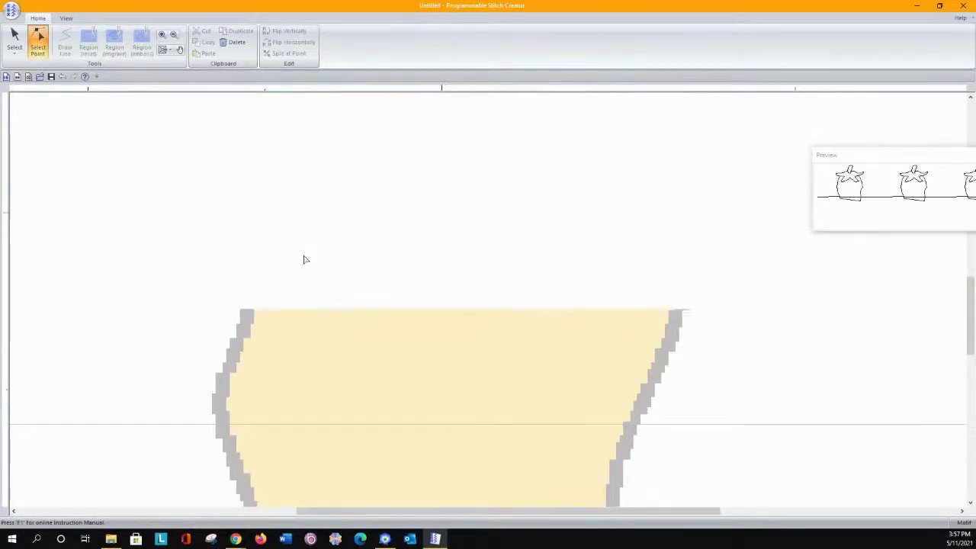
drag(306, 259, 243, 313)
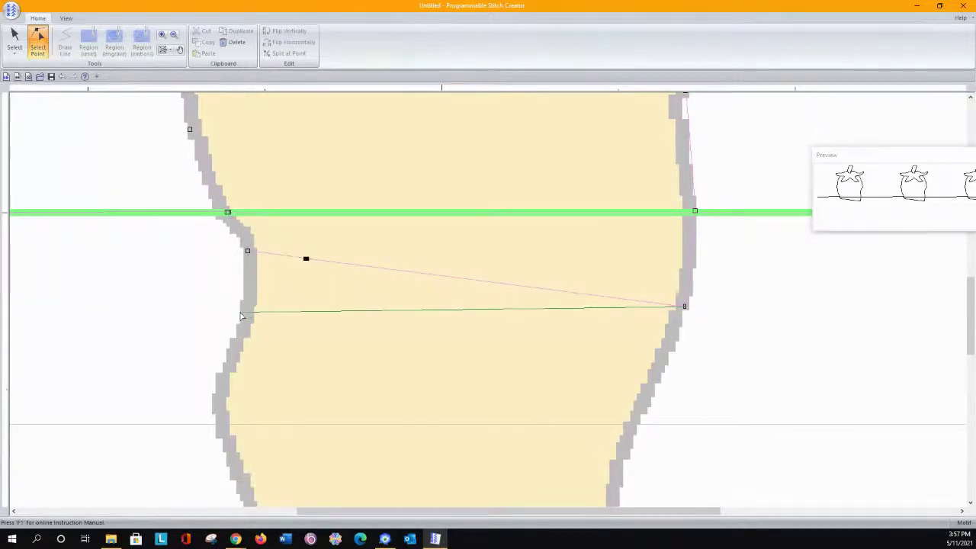
click(163, 50)
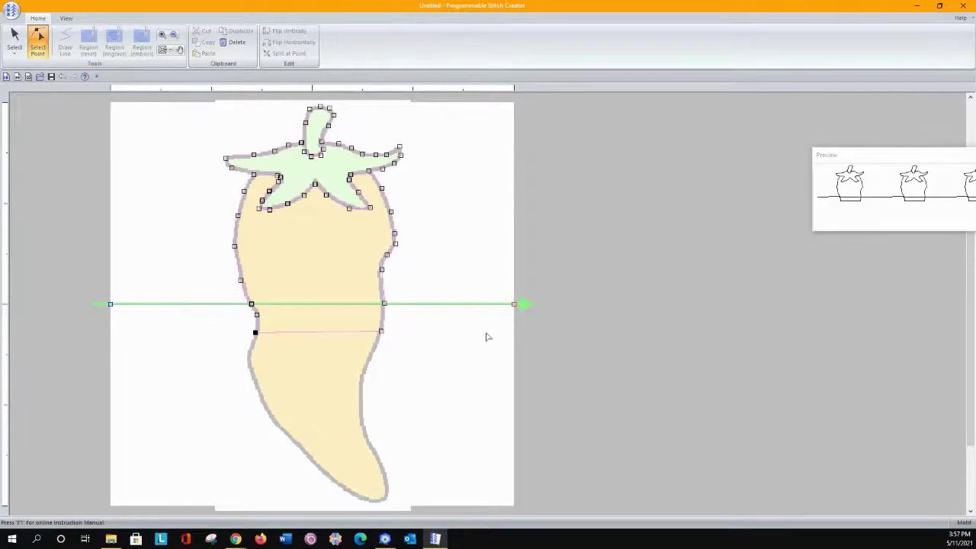
click(60, 77)
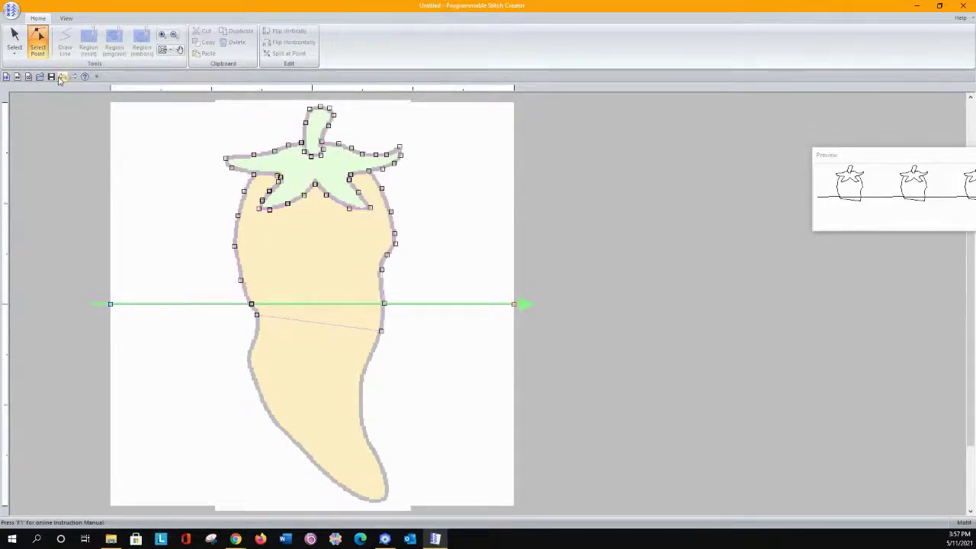
click(60, 77)
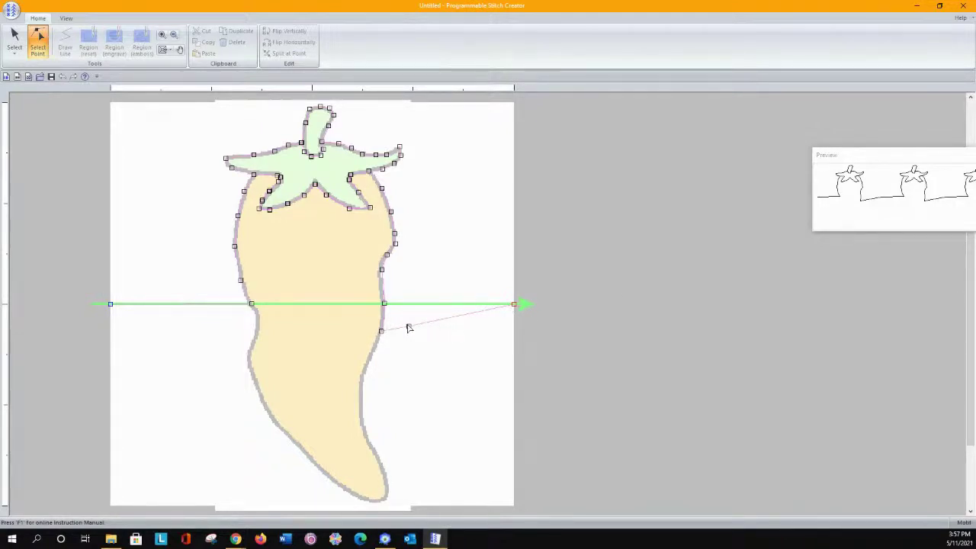
Add a point on the pepper's lower right edge and bring the line back across to the left edge at the baseline.
drag(408, 329, 365, 370)
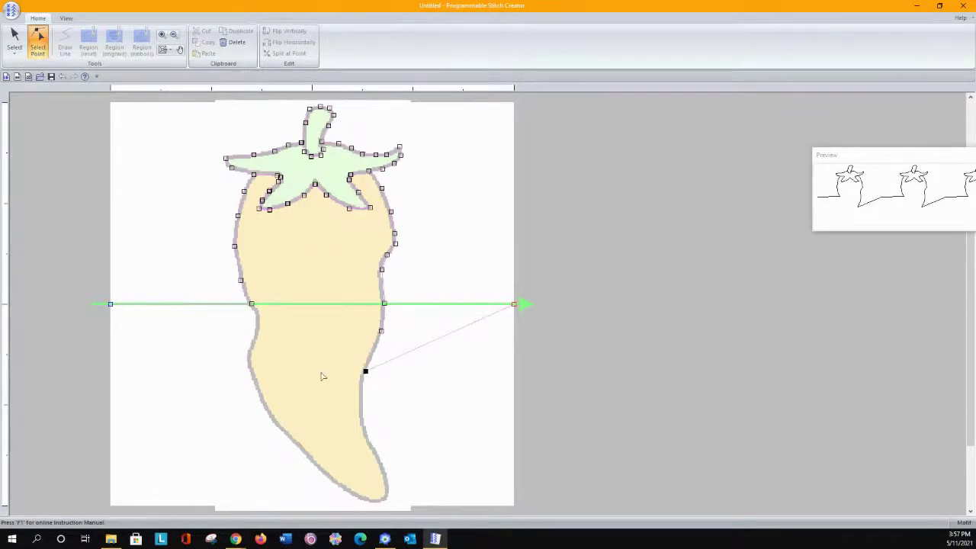
drag(418, 347, 252, 305)
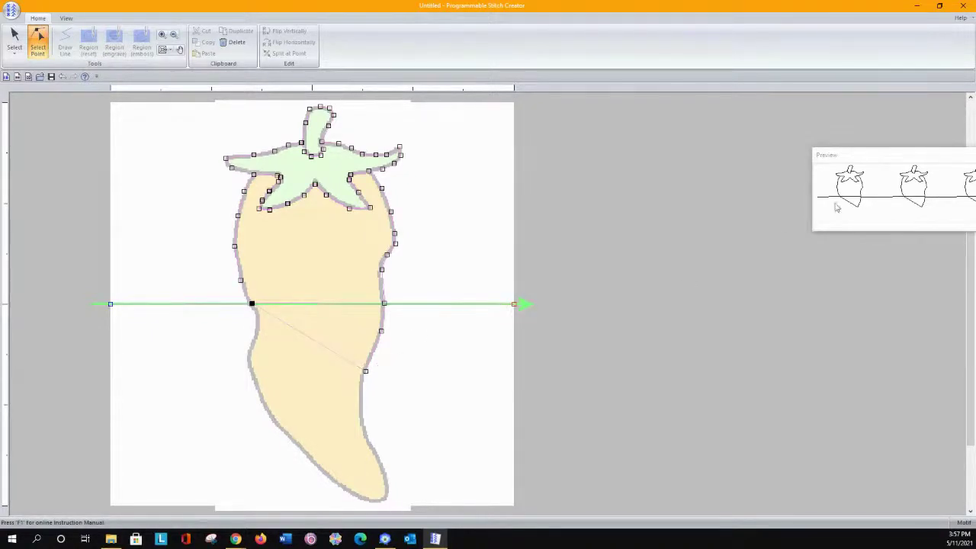
Add points down the pepper's left edge from below the baseline toward the tip.
drag(296, 305, 259, 321)
drag(349, 318, 251, 347)
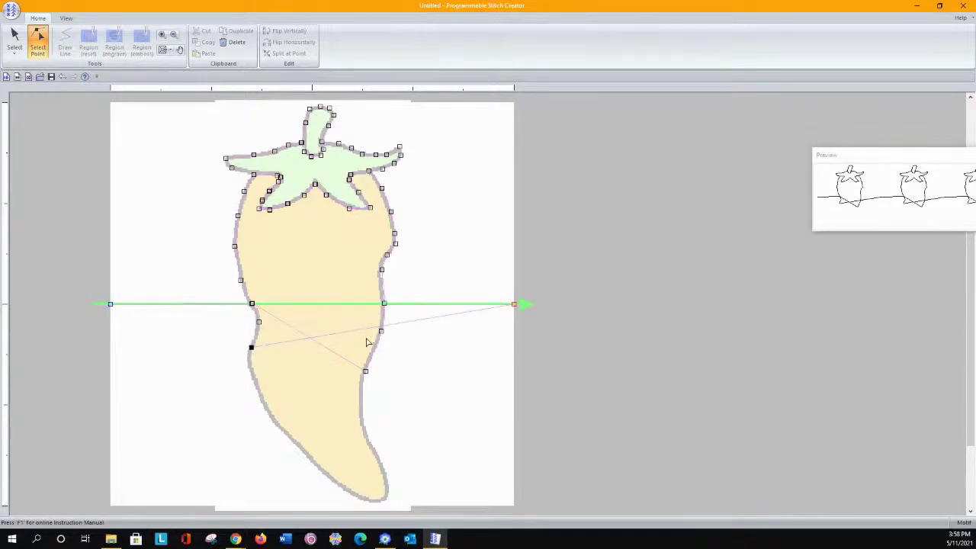
drag(355, 331, 252, 376)
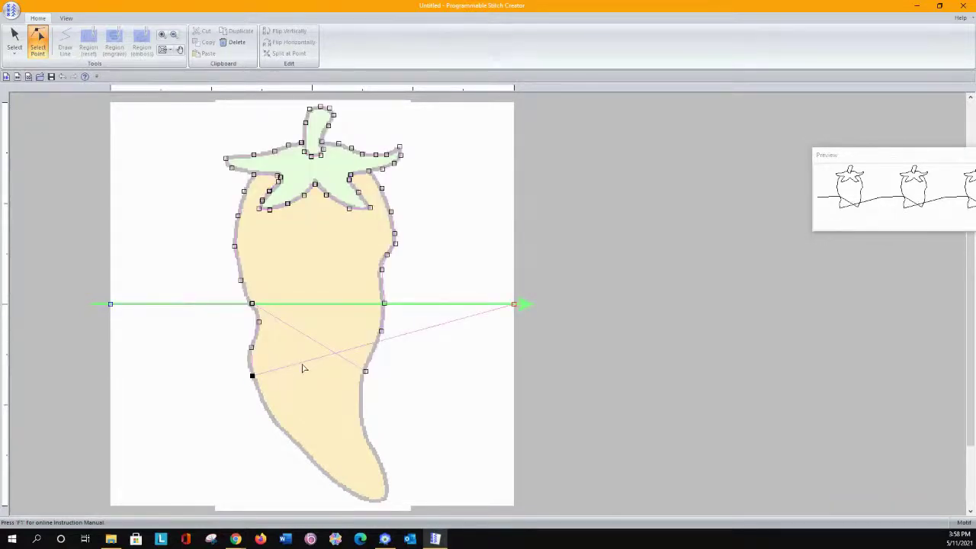
drag(302, 366, 306, 455)
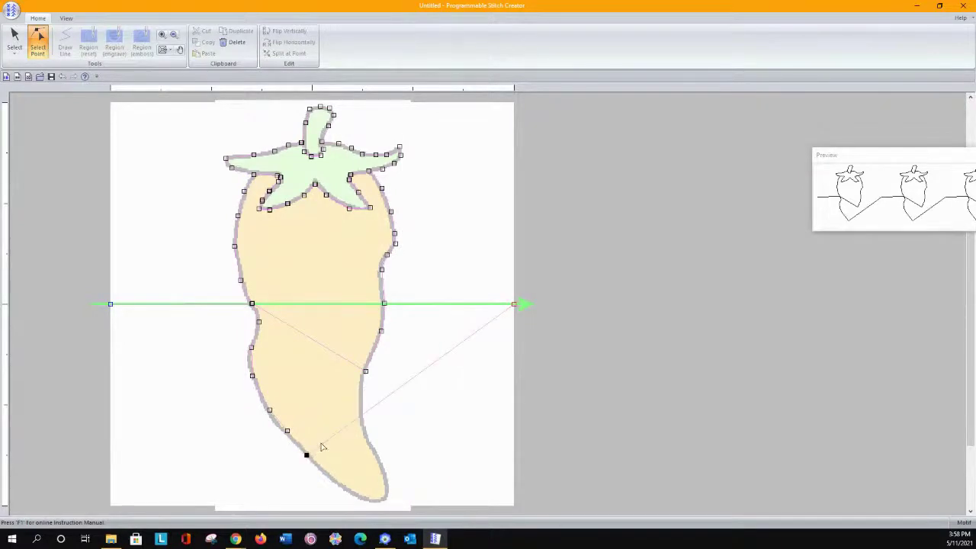
Add points to the motif line and place them around the chili's tip and up its right edge to the baseline.
drag(329, 443, 383, 496)
click(366, 478)
click(394, 482)
drag(395, 482, 363, 430)
click(403, 458)
drag(373, 420, 366, 370)
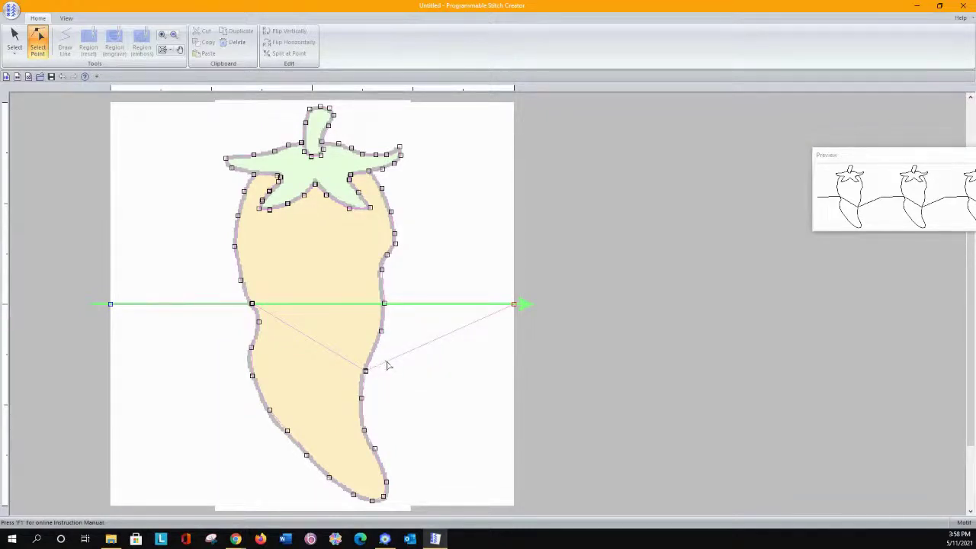
drag(386, 364, 381, 331)
click(417, 325)
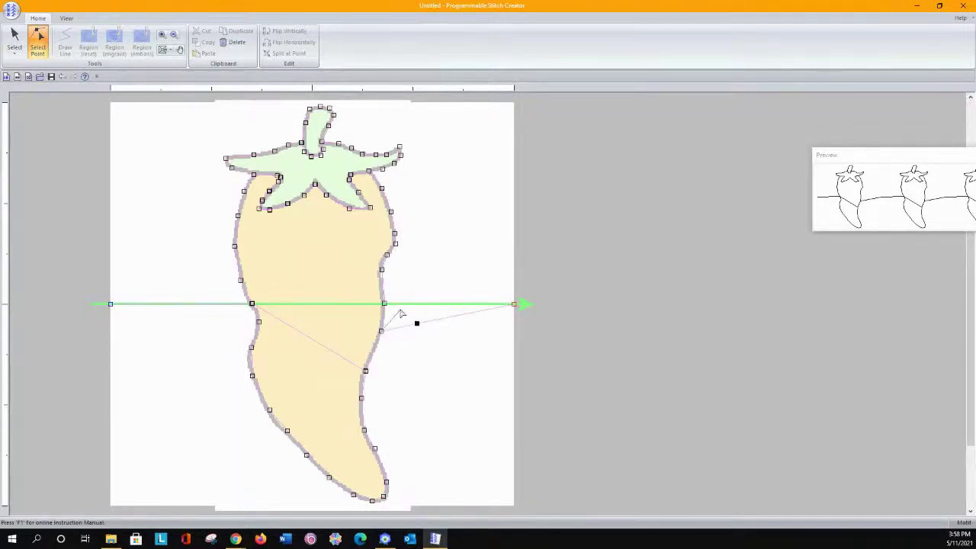
click(384, 304)
Add points to the straight line crossing the chili and move them onto the outline down its left edge to the tip.
click(305, 336)
click(259, 322)
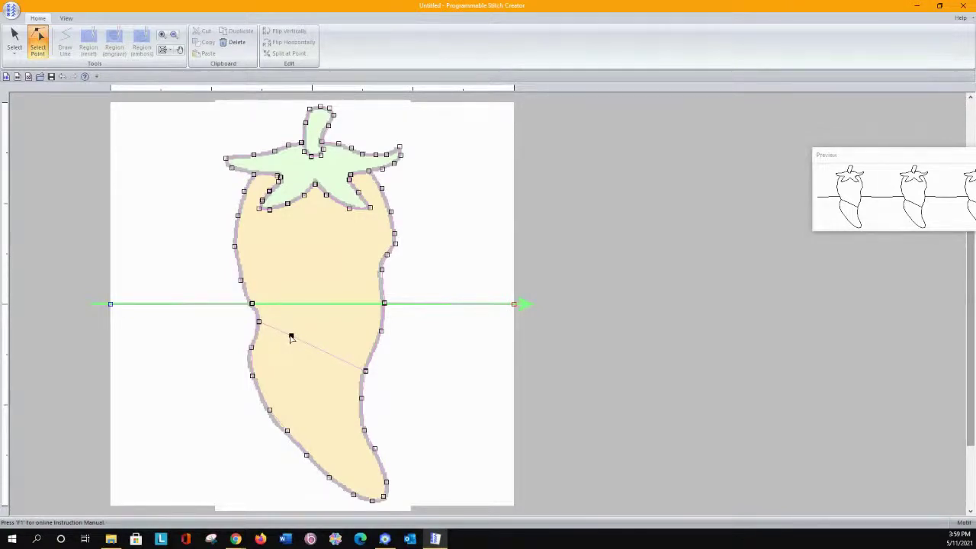
click(290, 337)
click(251, 345)
key(Down)
drag(298, 358, 306, 455)
click(296, 400)
drag(328, 424, 354, 495)
click(356, 468)
click(371, 479)
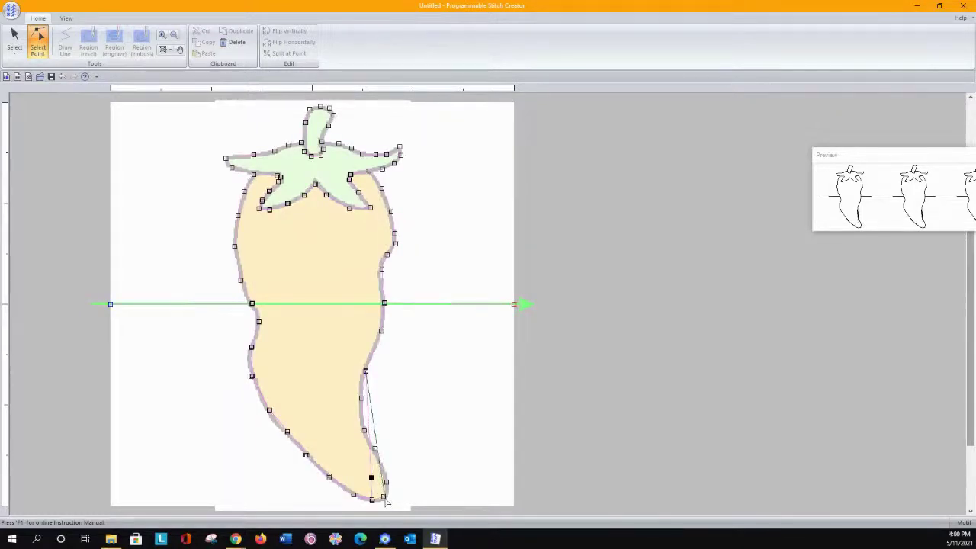
Finish the second pass of the outline by placing points around the chili's tip and up the lower right edge.
click(383, 497)
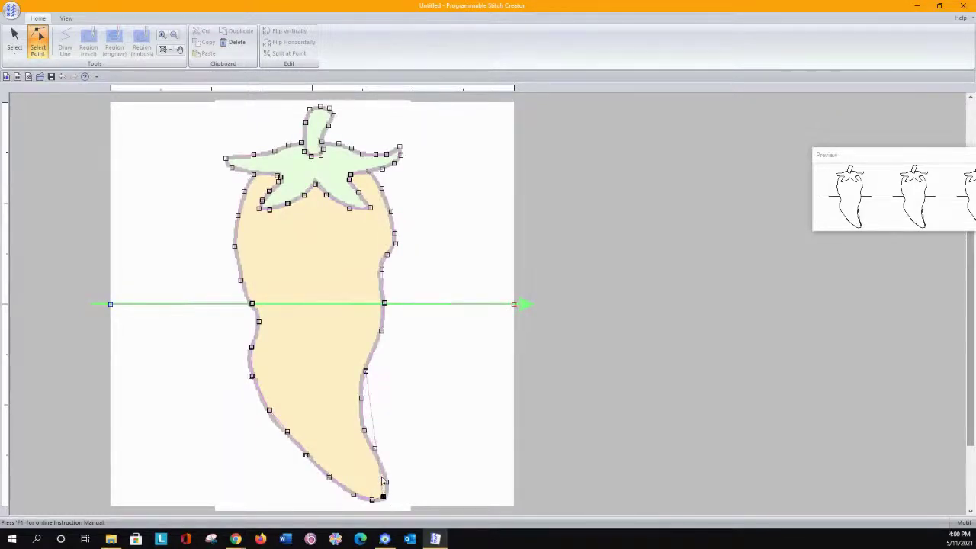
click(381, 477)
click(385, 482)
click(375, 449)
drag(364, 430, 362, 397)
click(416, 386)
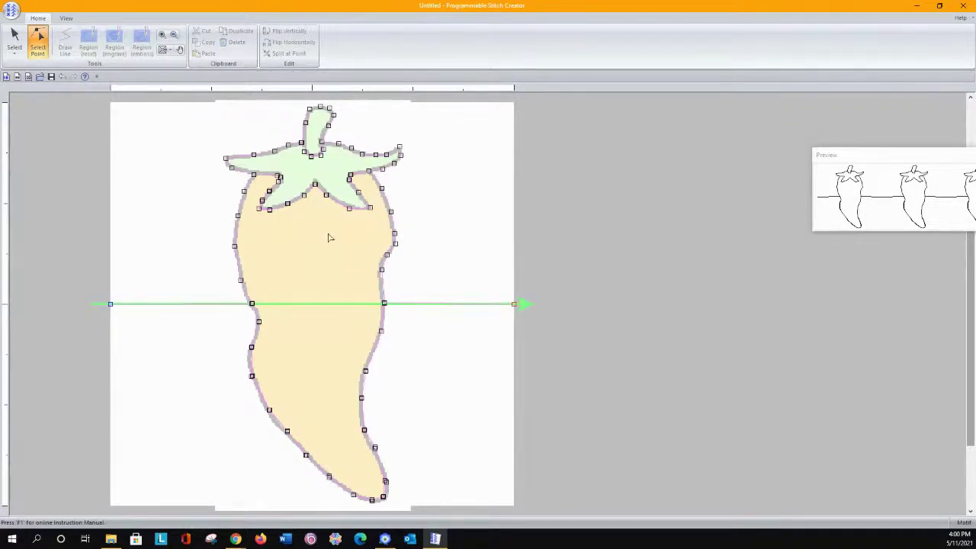
click(252, 377)
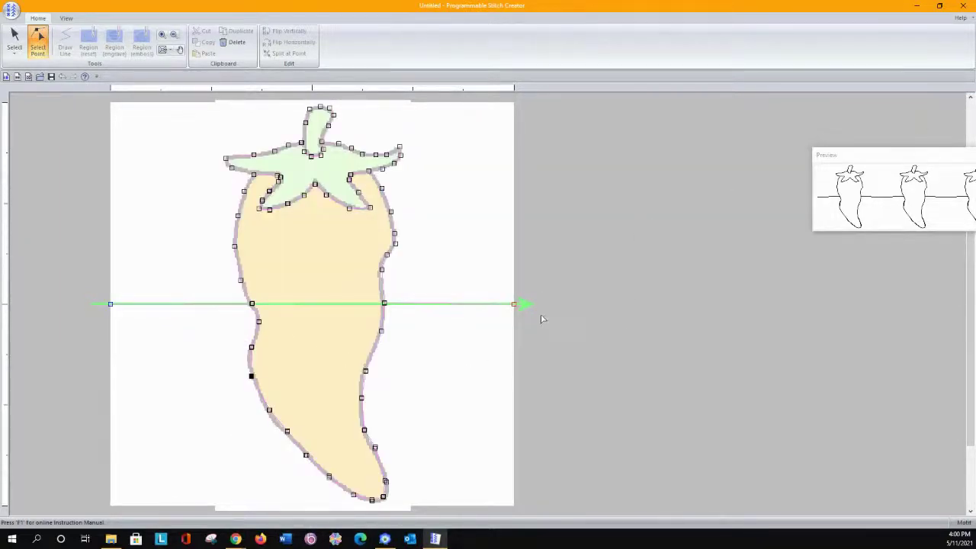
click(174, 175)
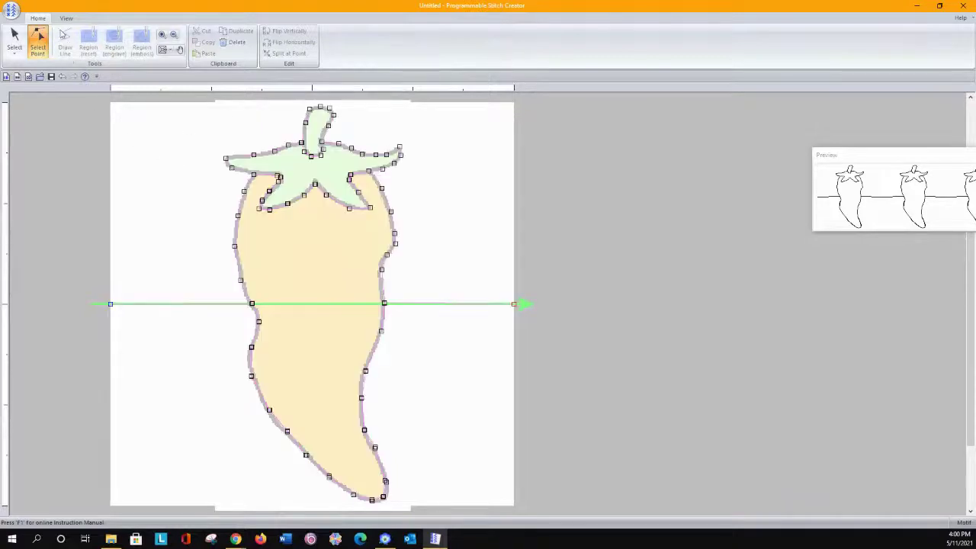
Save the motif as "a chili" with a default size of 10 mm.
click(12, 9)
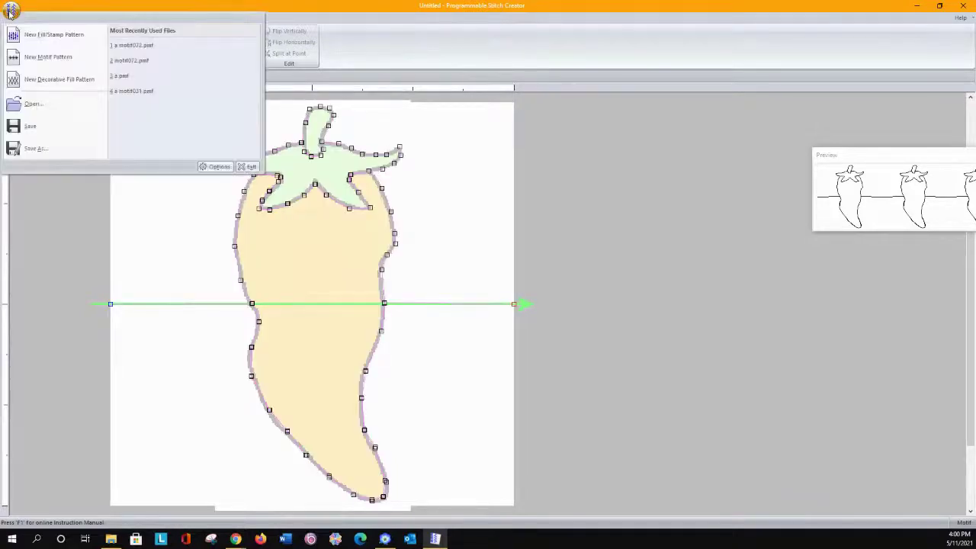
click(35, 148)
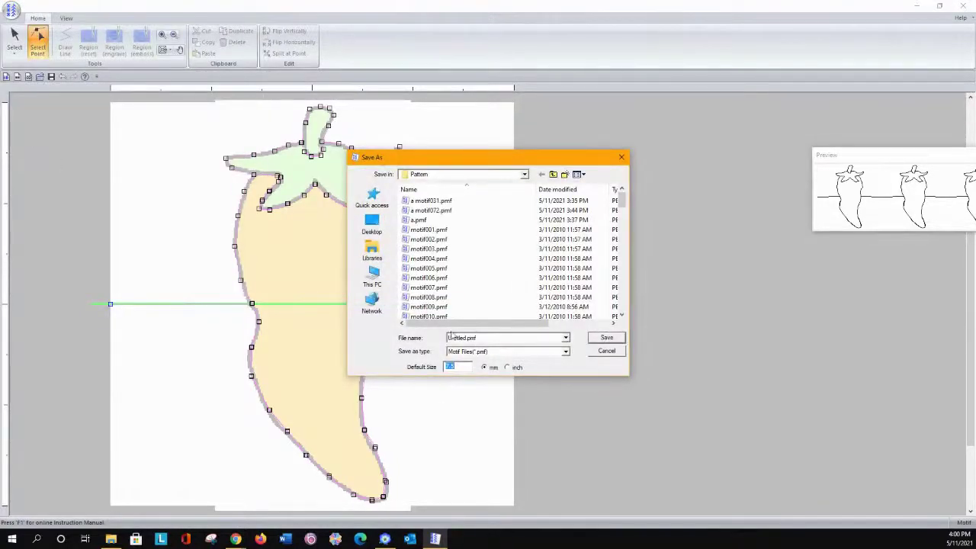
double_click(485, 338)
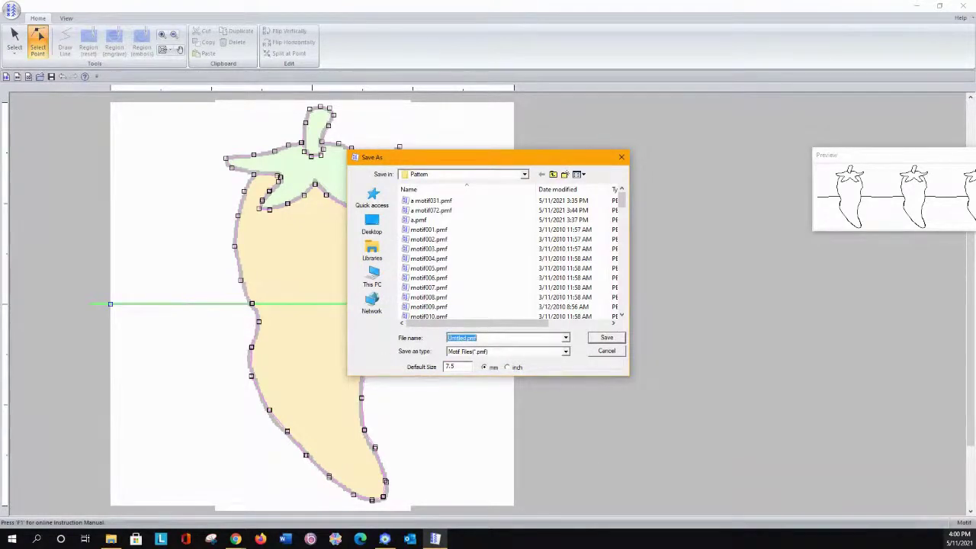
text(a chili)
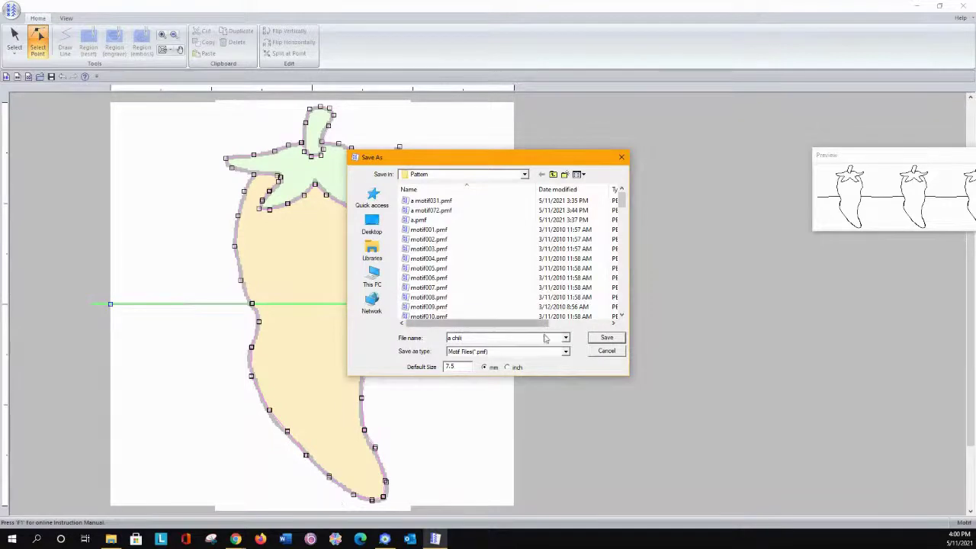
double_click(451, 367)
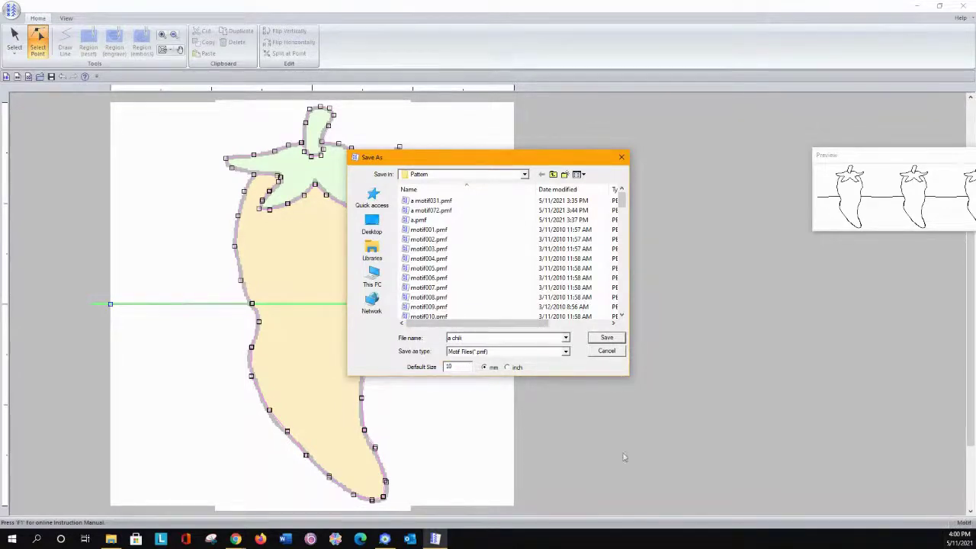
click(607, 338)
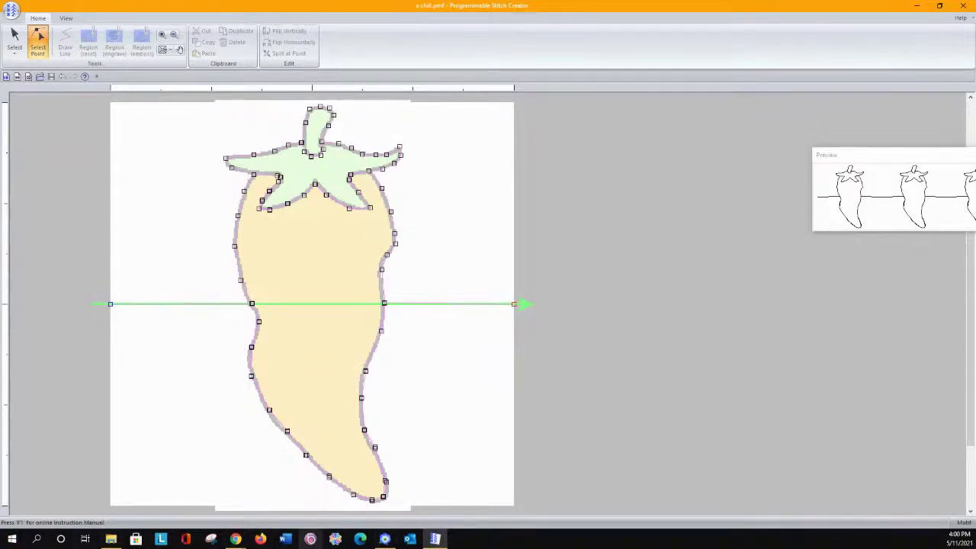
Switch to Layout & Editing and apply the "a chili" motif to the circle's region fill.
click(384, 539)
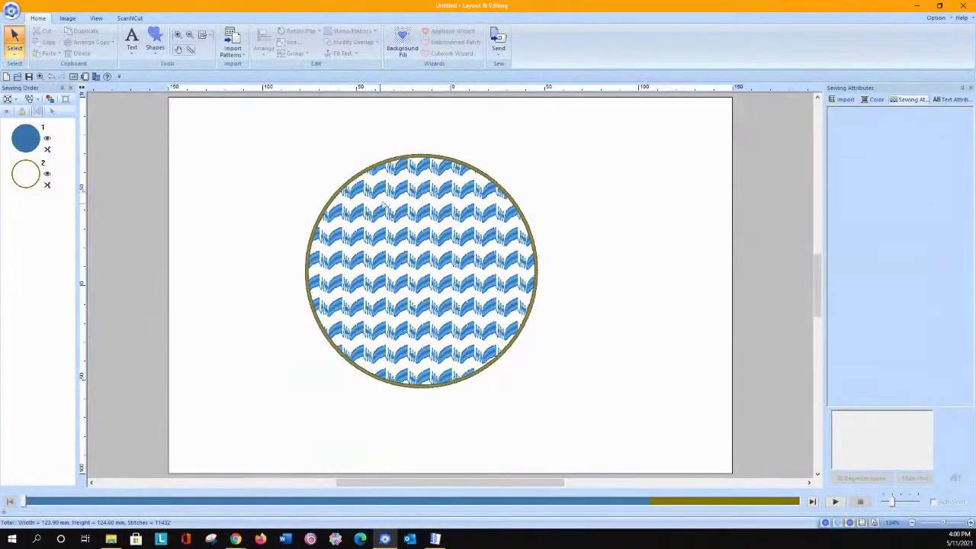
click(380, 166)
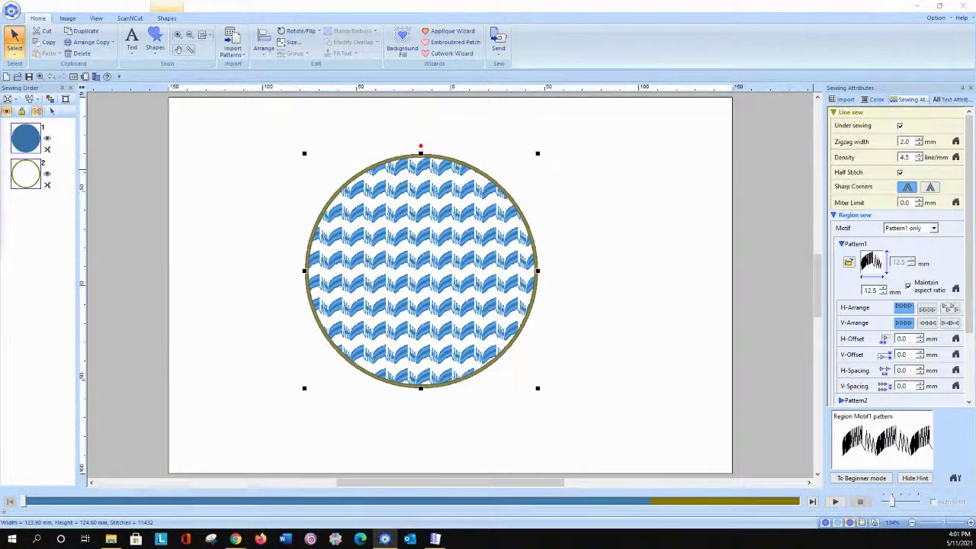
drag(0, 144, 660, 91)
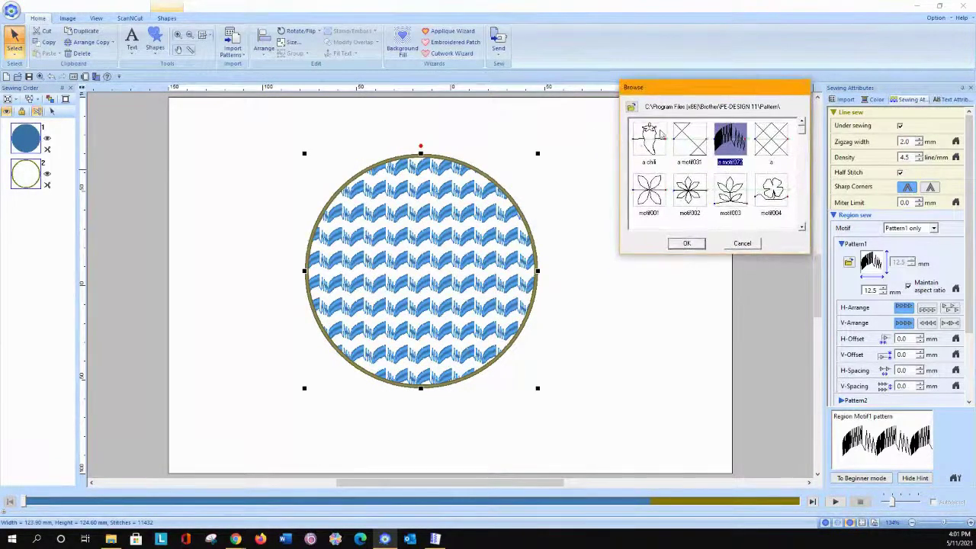
click(649, 138)
click(685, 243)
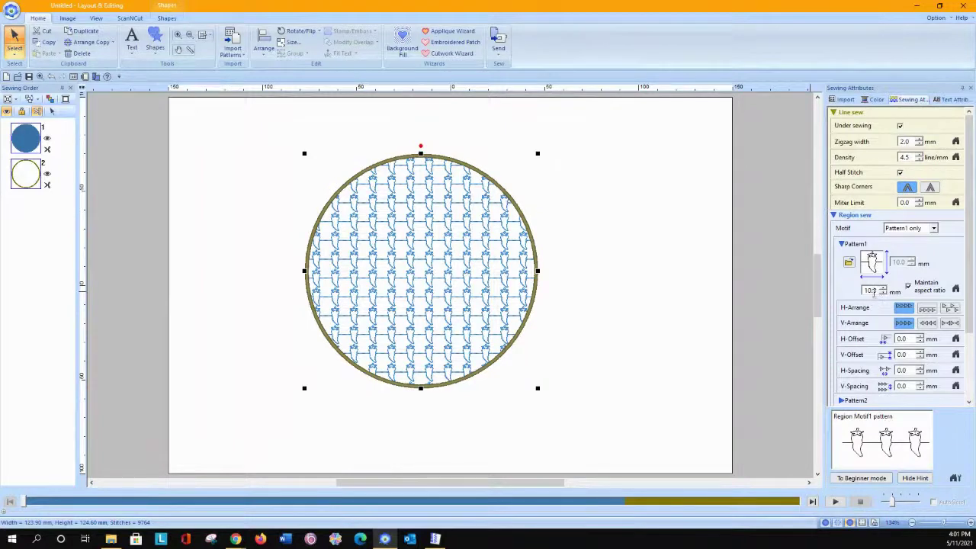
Try the chili motif in the circle's fill at sizes of 100 mm, 50 mm and 20 mm.
drag(877, 290, 863, 290)
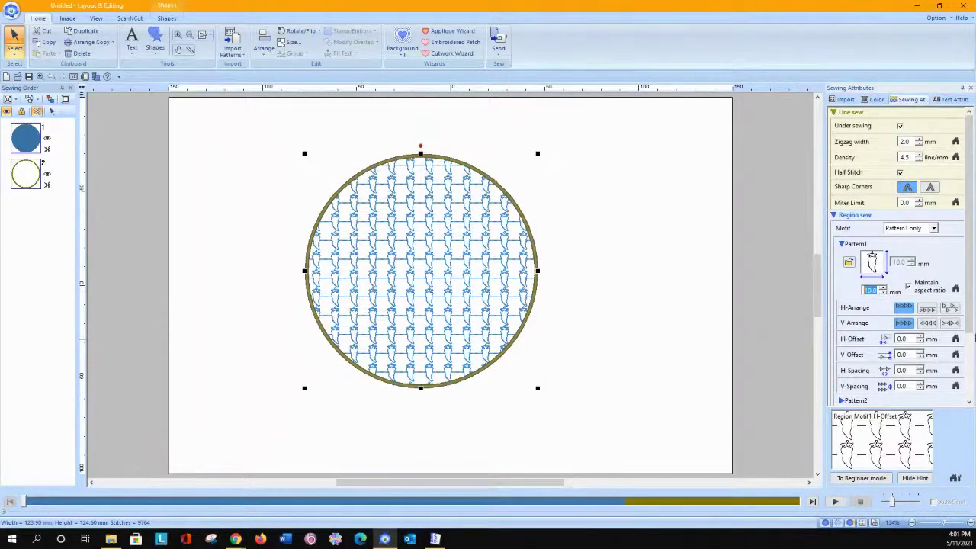
text(100)
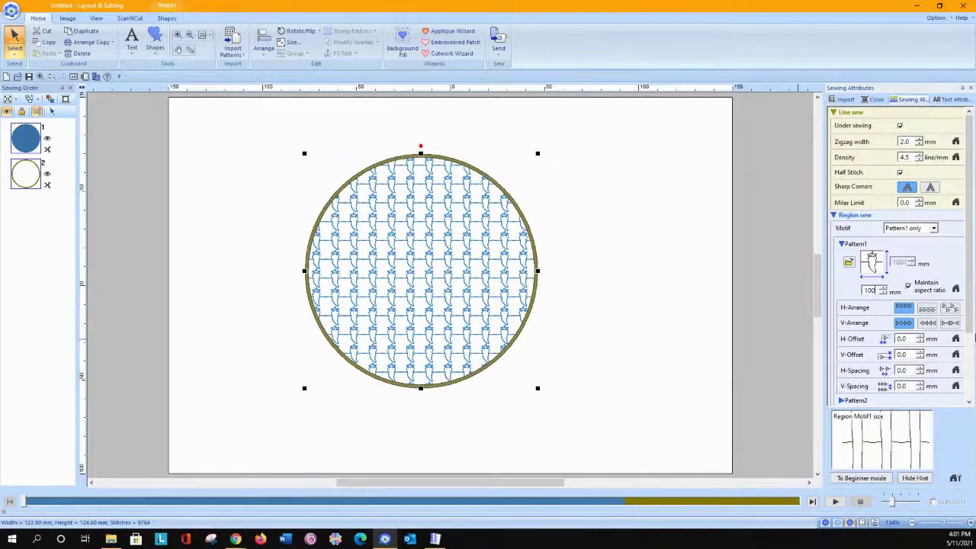
key(Return)
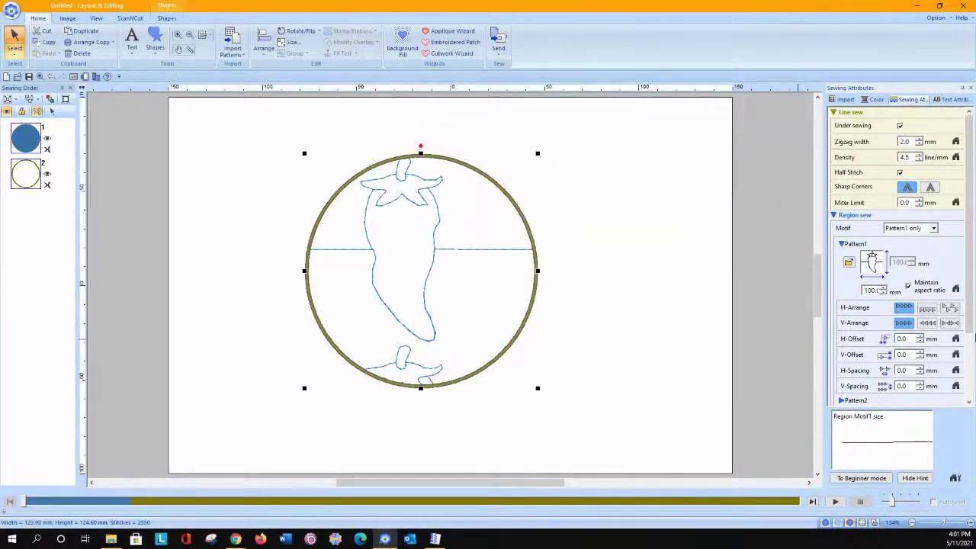
double_click(867, 291)
text(50)
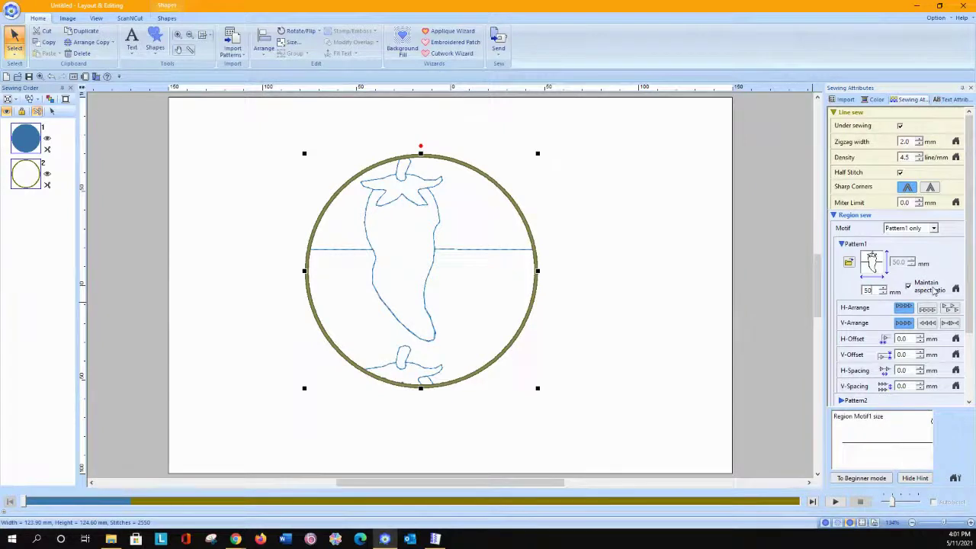
key(Return)
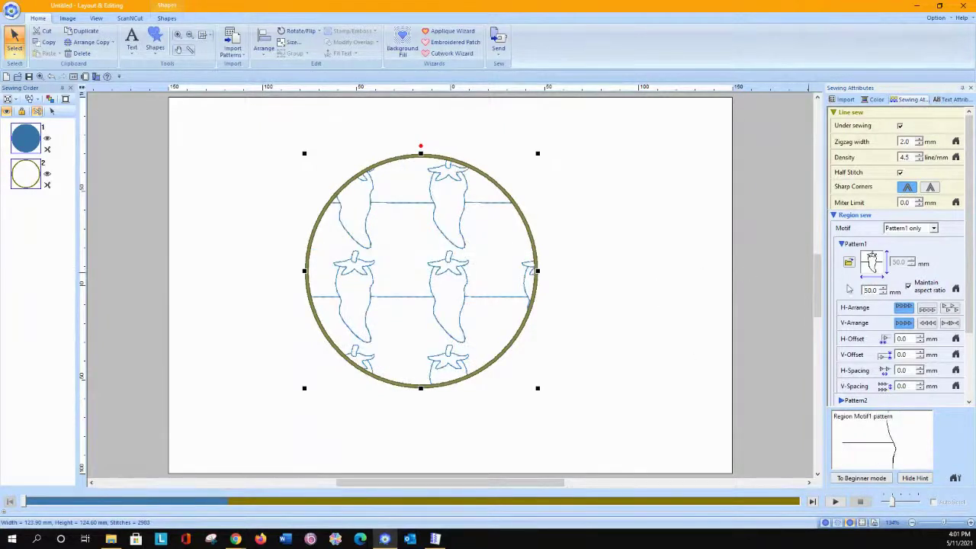
drag(865, 289, 897, 293)
text(20)
key(Return)
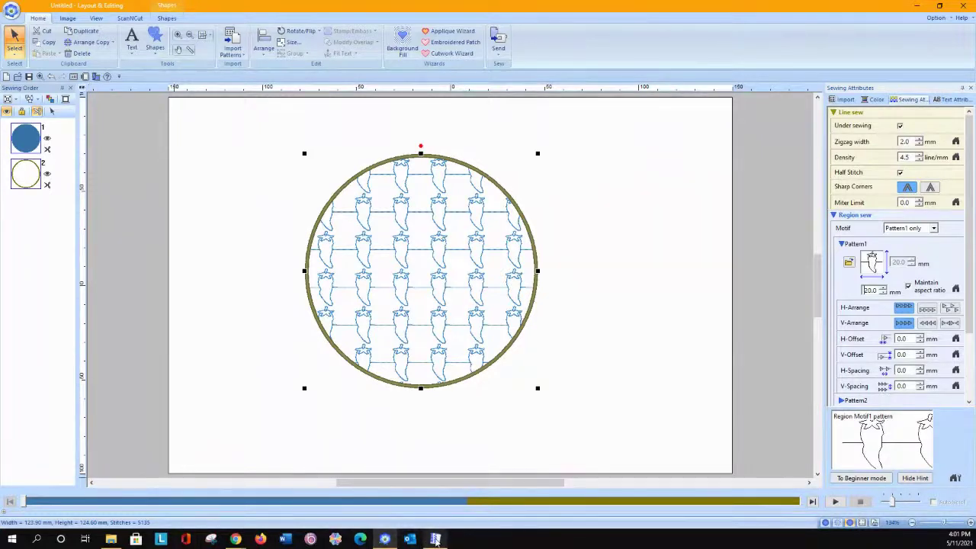
Switch to Programmable Stitch Creator, move the motif's start and end points along the baseline closer to the chili, and save the motif.
click(435, 539)
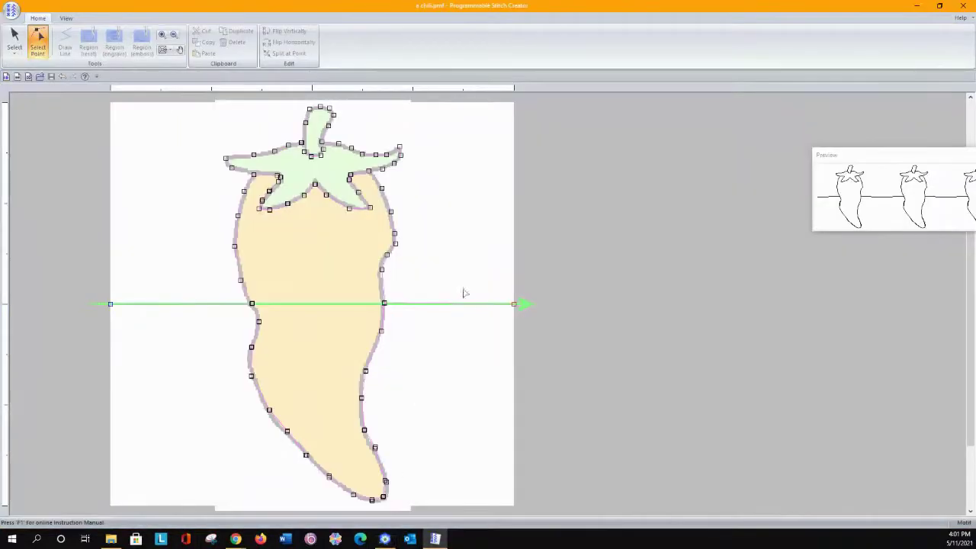
click(514, 304)
drag(450, 304, 449, 303)
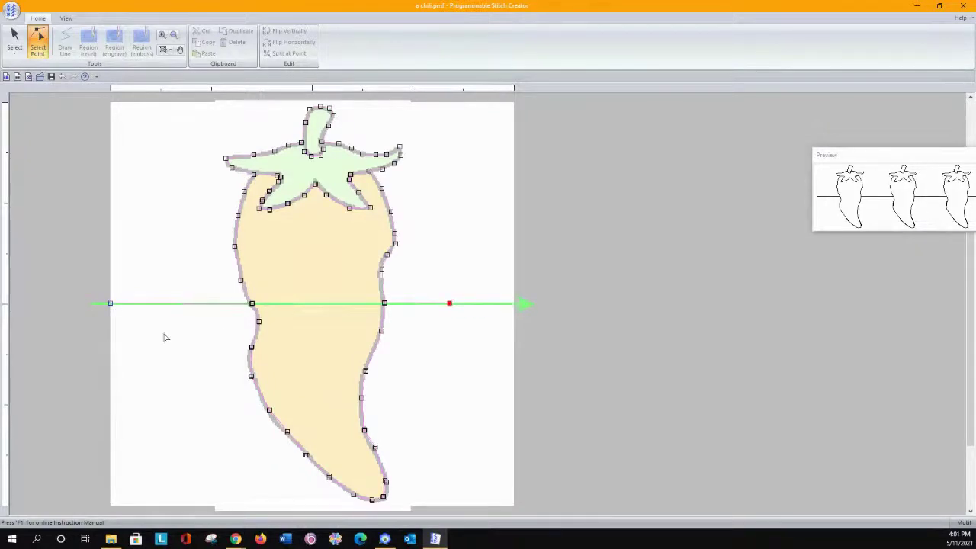
click(111, 304)
drag(111, 304, 174, 303)
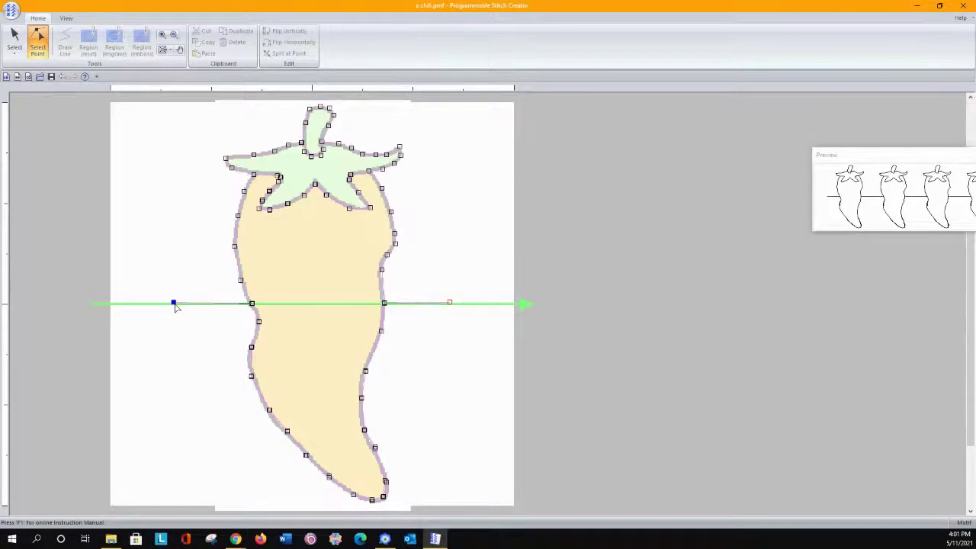
drag(450, 305, 430, 304)
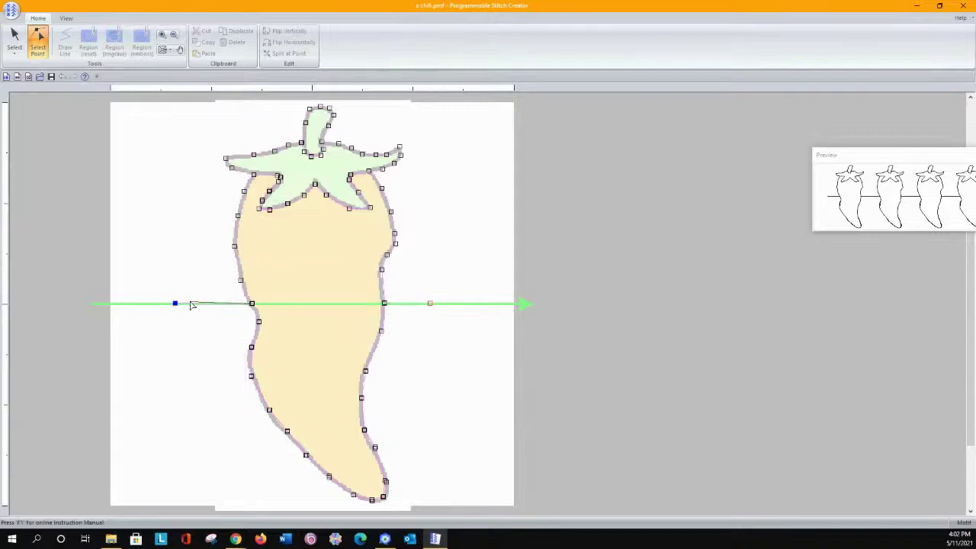
click(192, 305)
click(430, 305)
drag(425, 305, 419, 303)
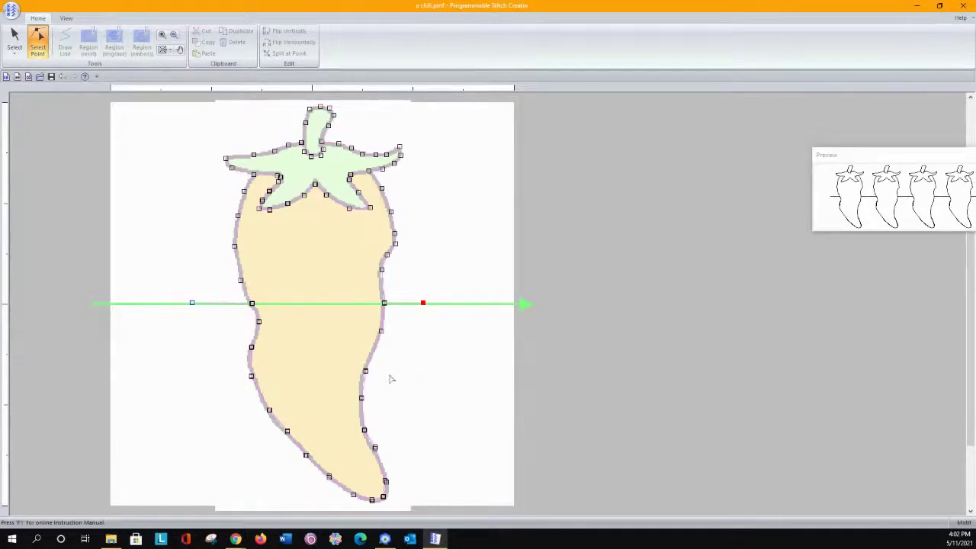
click(12, 8)
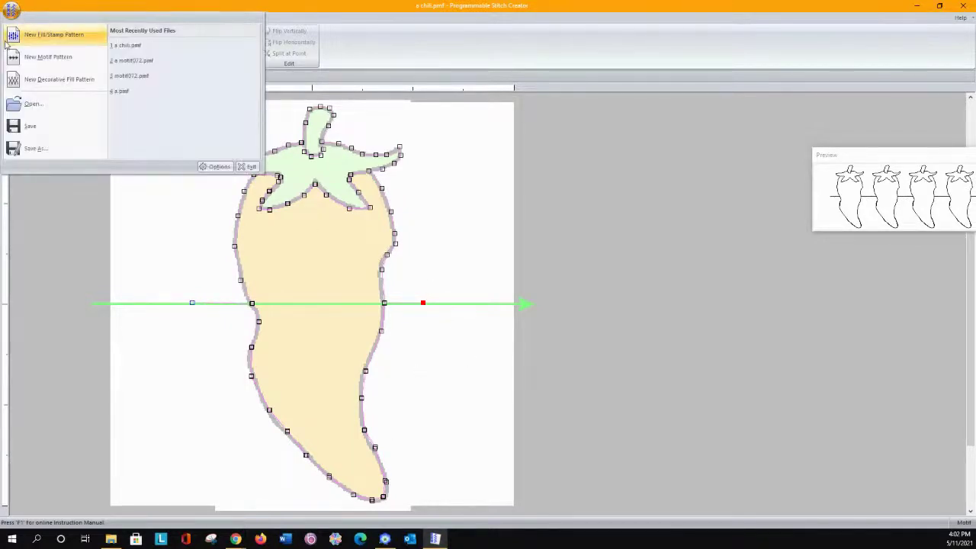
click(30, 128)
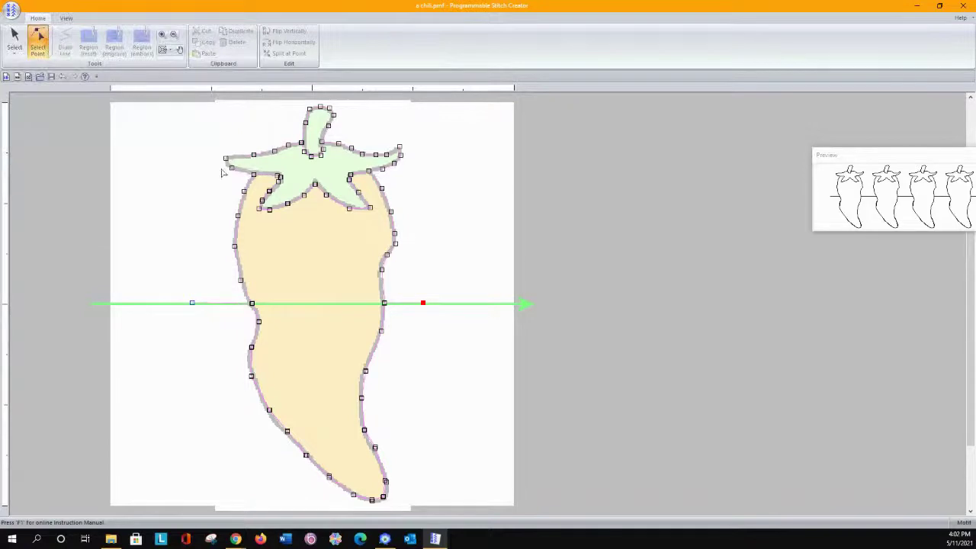
Switch to Layout & Editing, reload the "a chili" motif in the circle's fill and set its size to 20 mm.
click(394, 539)
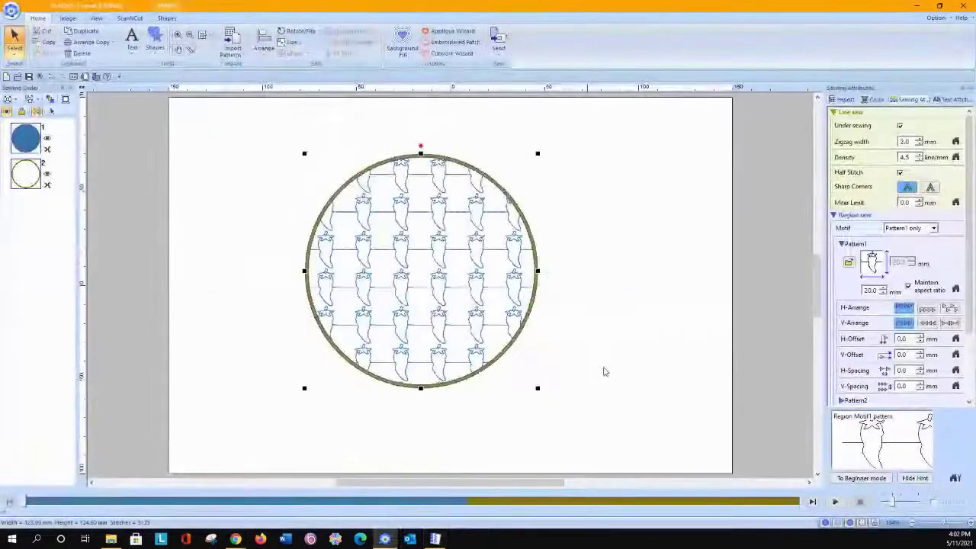
click(844, 259)
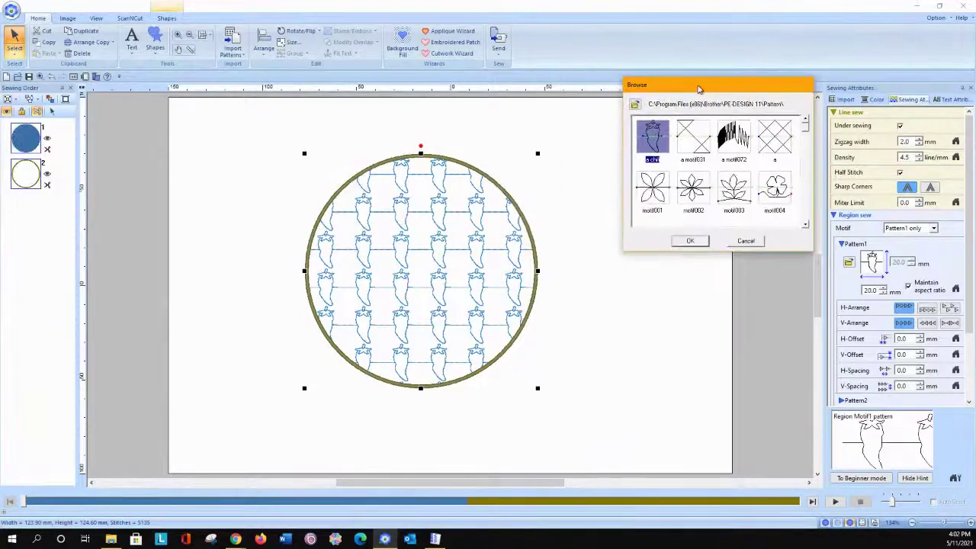
click(699, 242)
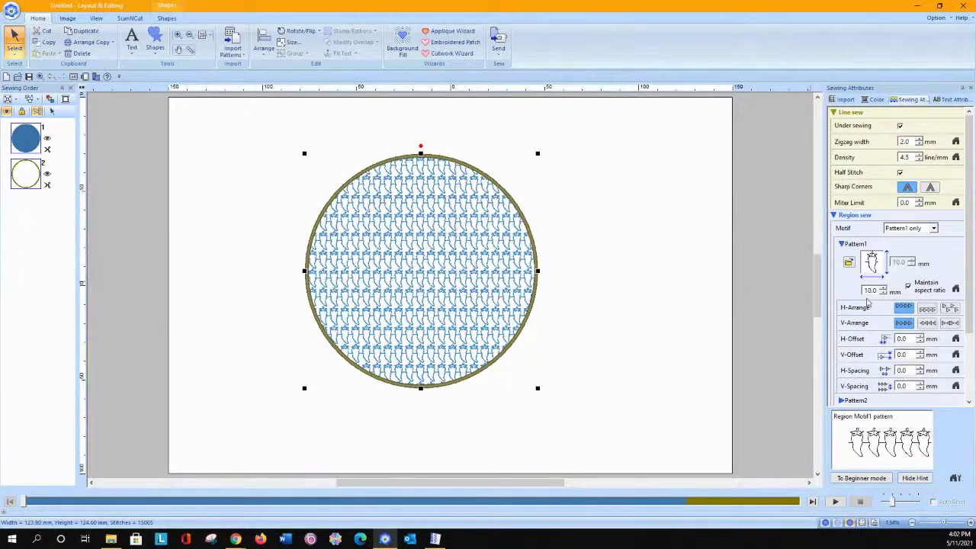
double_click(870, 291)
text(20)
key(Return)
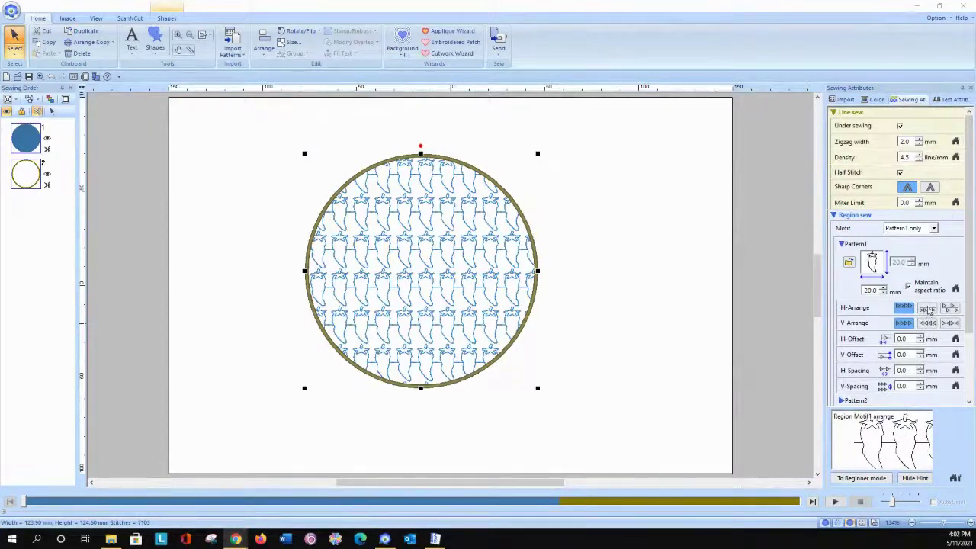
Try the alternative H-Arrange and V-Arrange options for Pattern1, restoring the default arrangement in both.
click(950, 309)
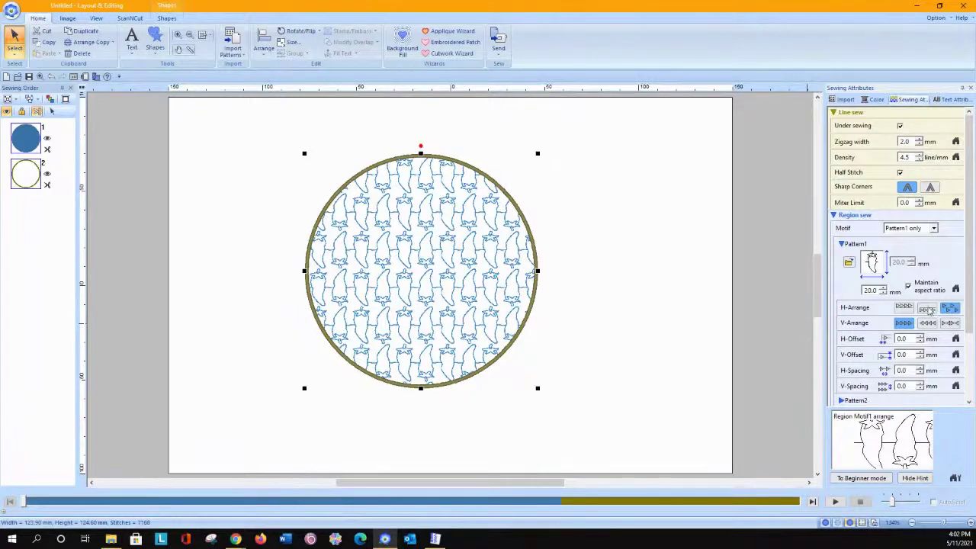
click(927, 308)
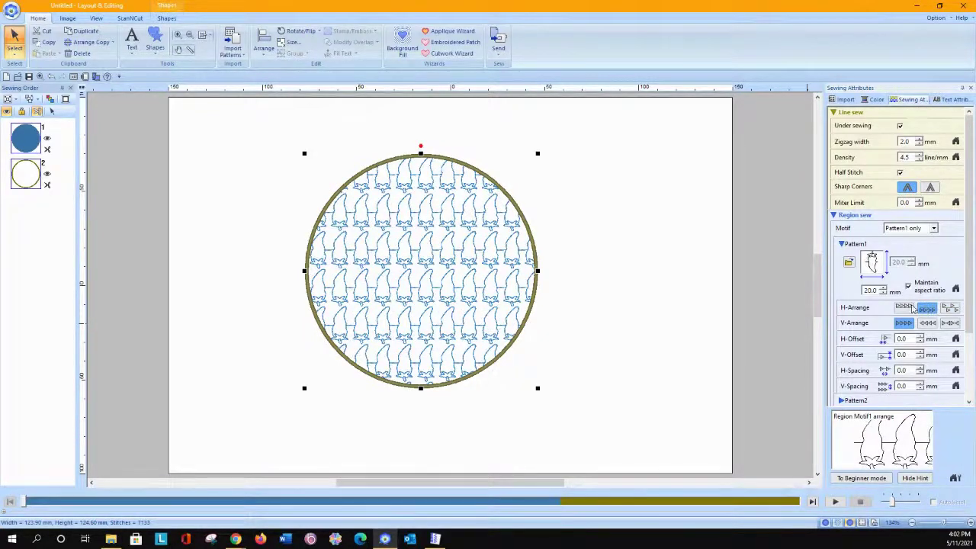
click(905, 307)
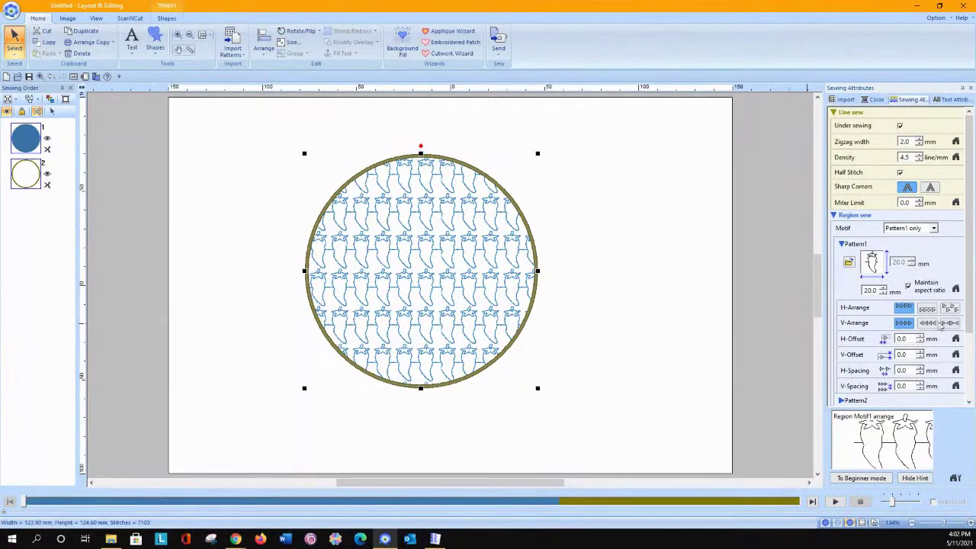
click(929, 323)
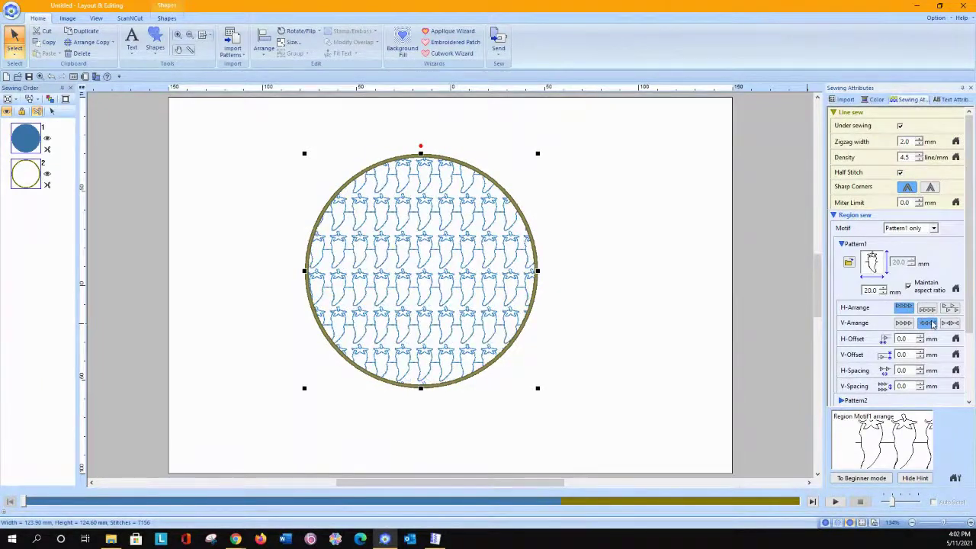
click(950, 323)
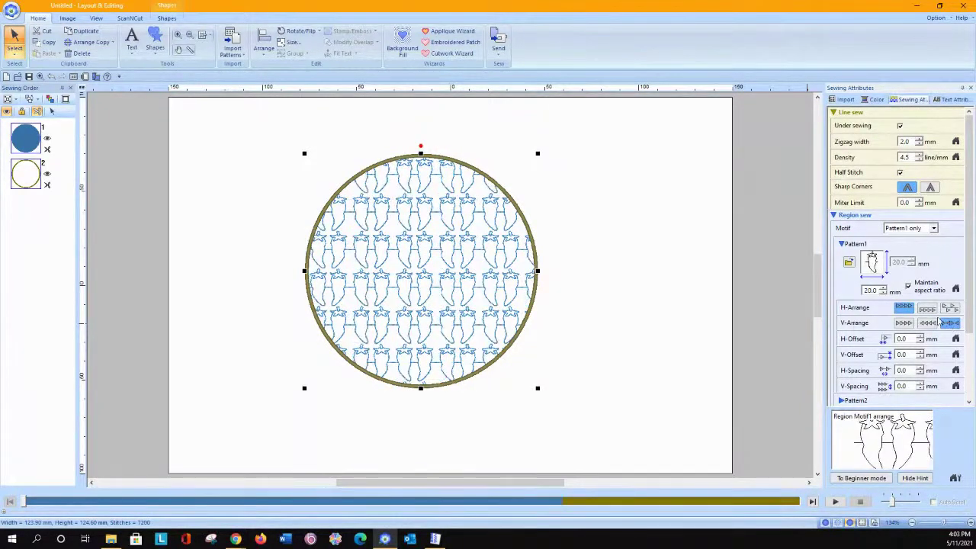
click(904, 323)
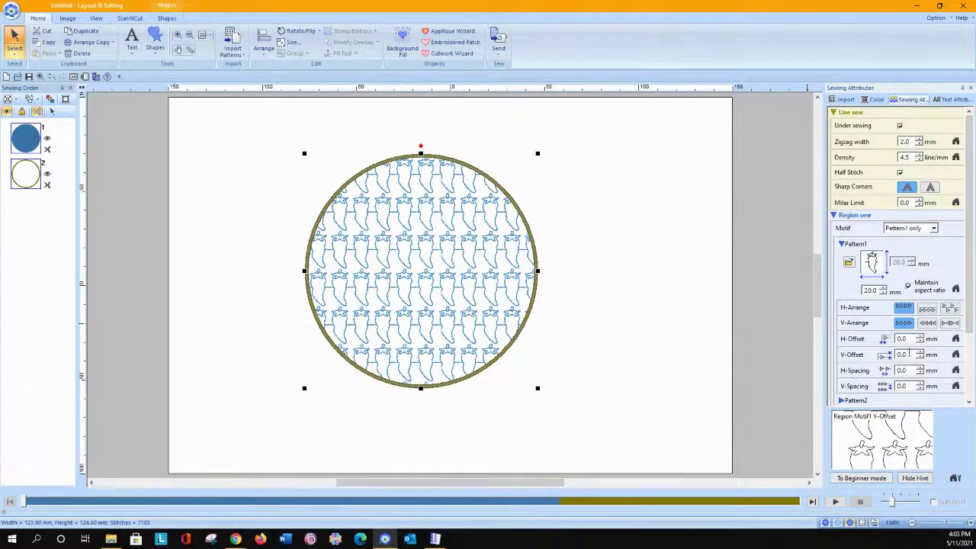
Set the H-Offset of Pattern1 in the circle's region fill to 0.9 mm.
drag(971, 313, 972, 348)
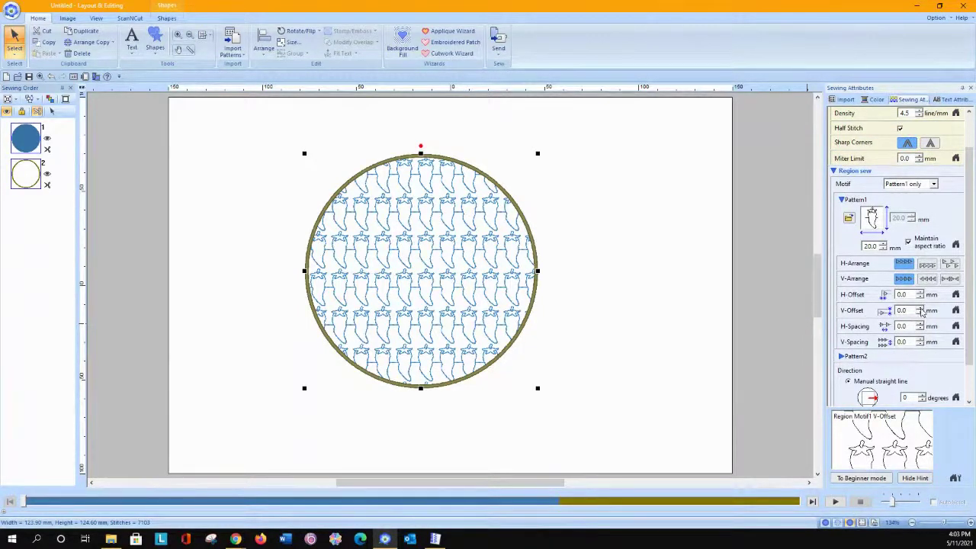
click(920, 292)
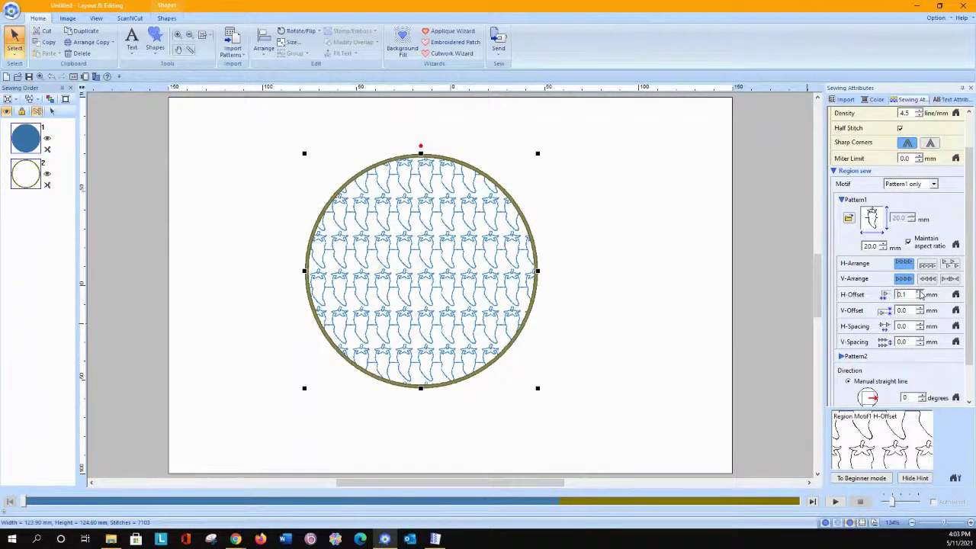
click(920, 297)
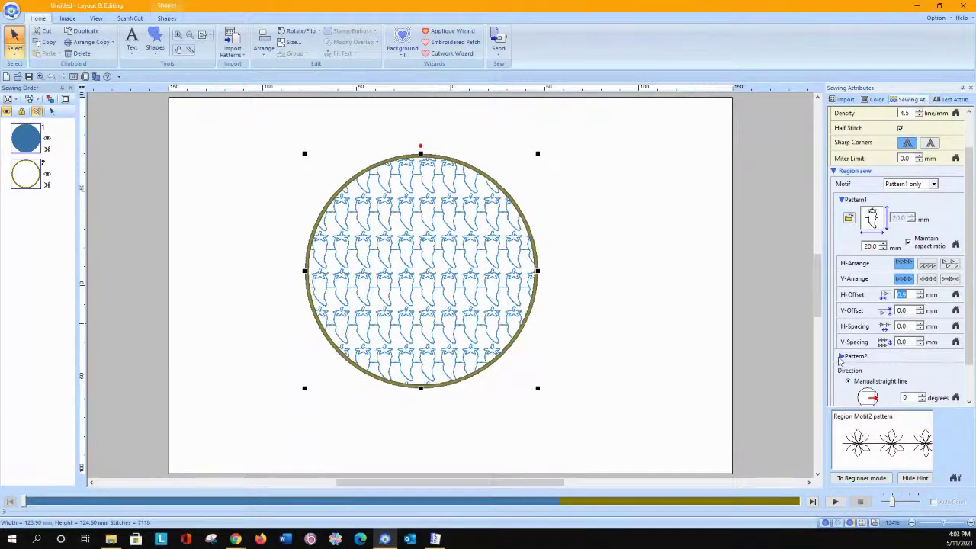
Load the "a chili" motif as Pattern2 of the circle's fill and set its width to 20 mm.
click(841, 356)
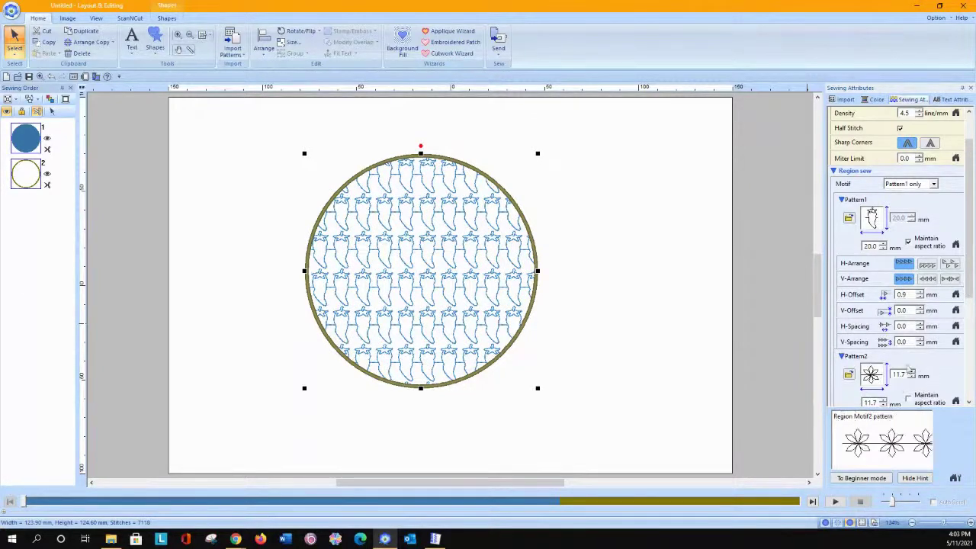
click(871, 375)
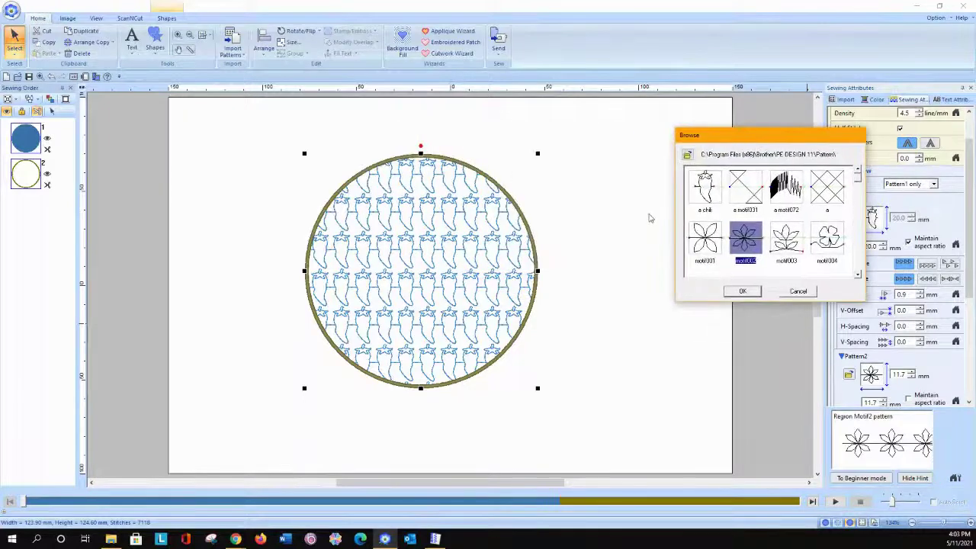
click(706, 190)
click(743, 292)
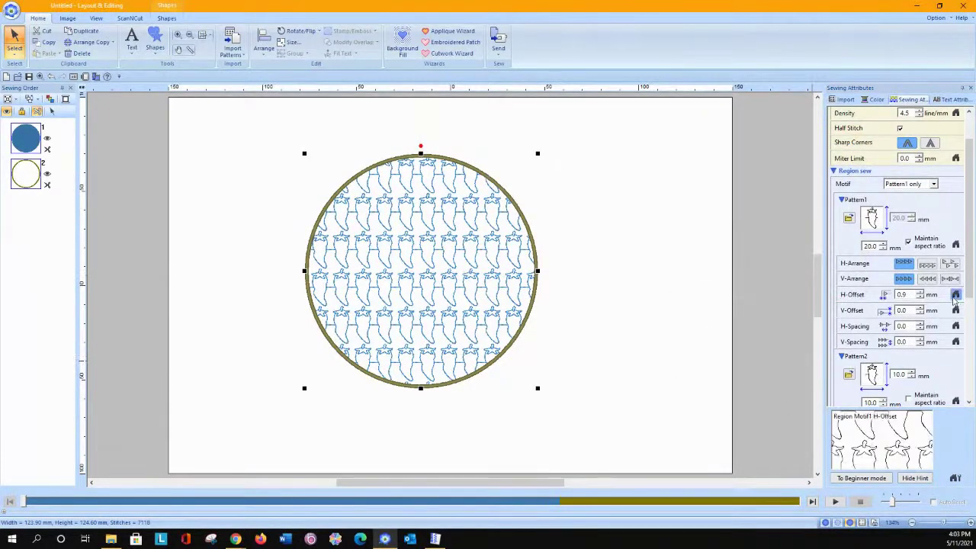
scroll(971, 305, down, 2)
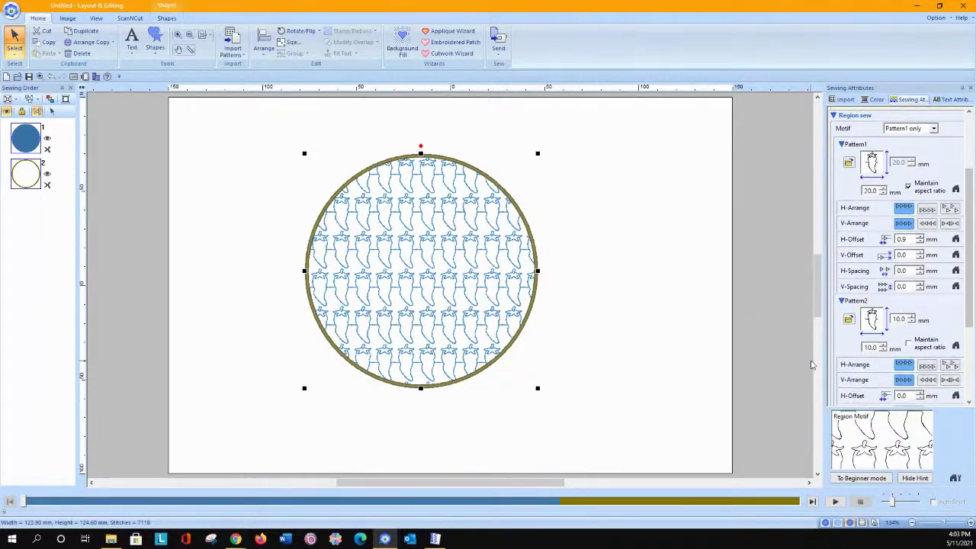
double_click(866, 347)
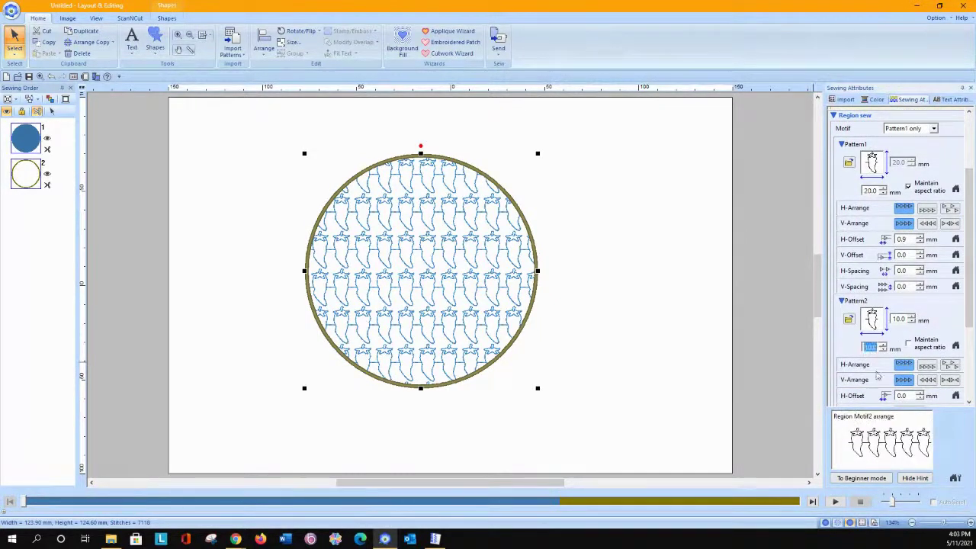
text(20)
key(Return)
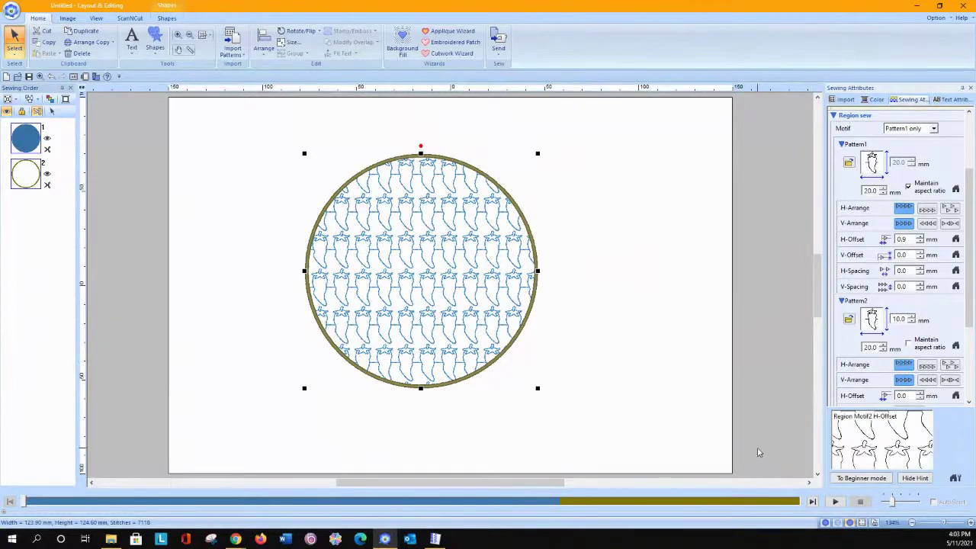
Set the region fill to use Pattern1 and 2, and maintain the aspect ratio of Pattern2.
click(915, 129)
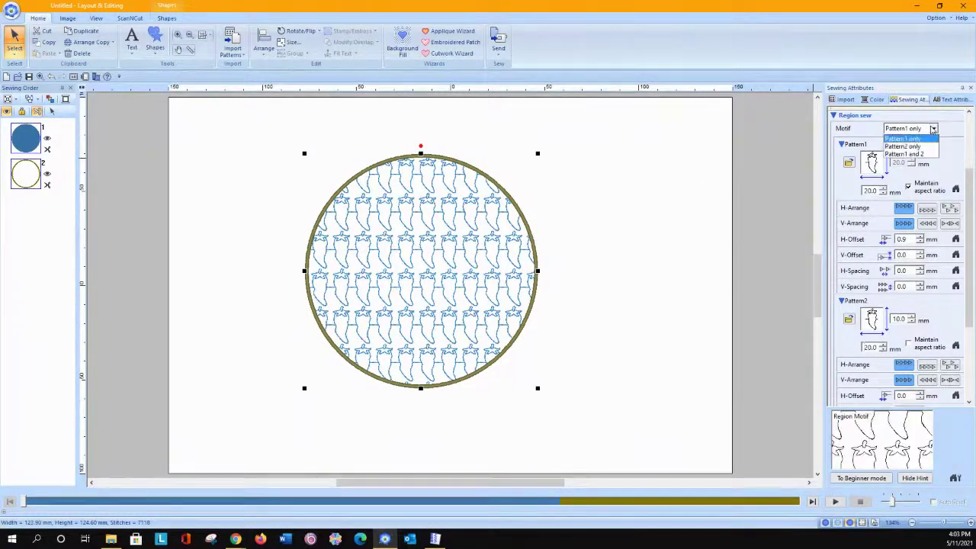
click(917, 154)
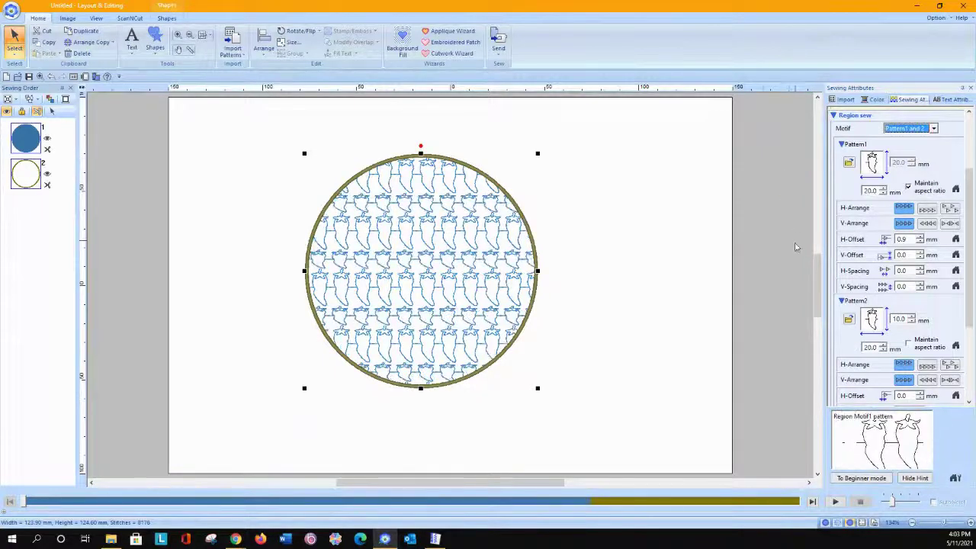
click(908, 340)
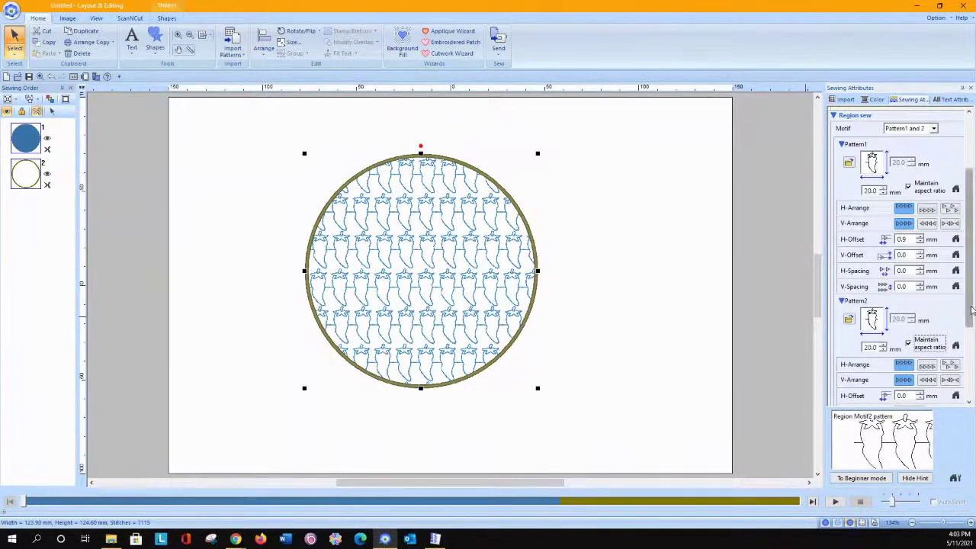
Set the H-Offset of Pattern2 to 7.0 mm to stagger the alternate chili rows.
drag(970, 305, 969, 342)
click(920, 324)
click(920, 325)
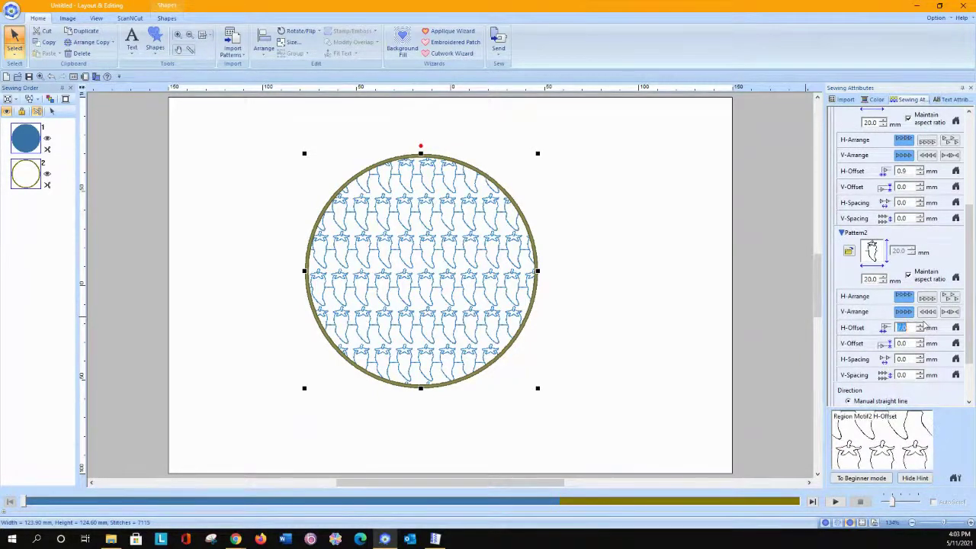
click(920, 329)
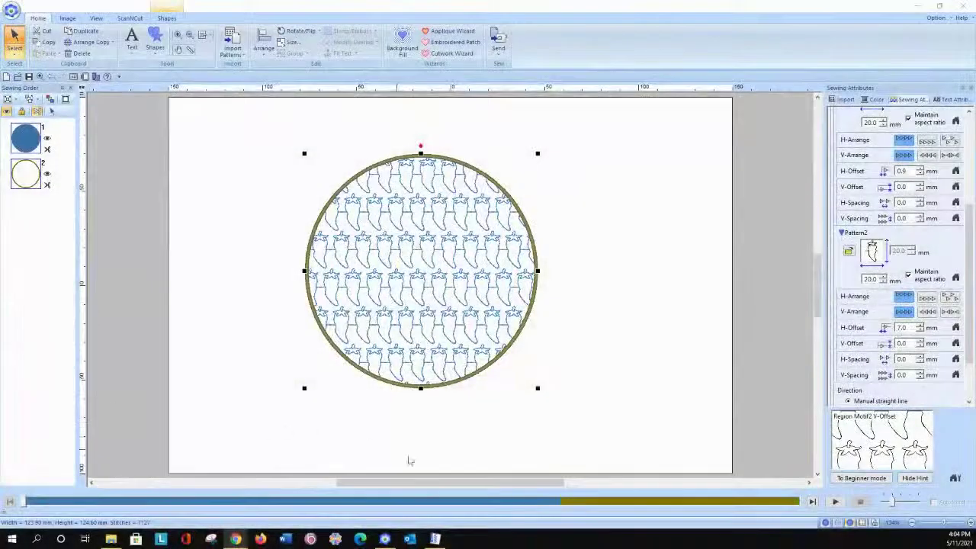
Switch to Programmable Stitch Creator and move the motif's start and end points along the baseline further in toward the chili.
click(435, 539)
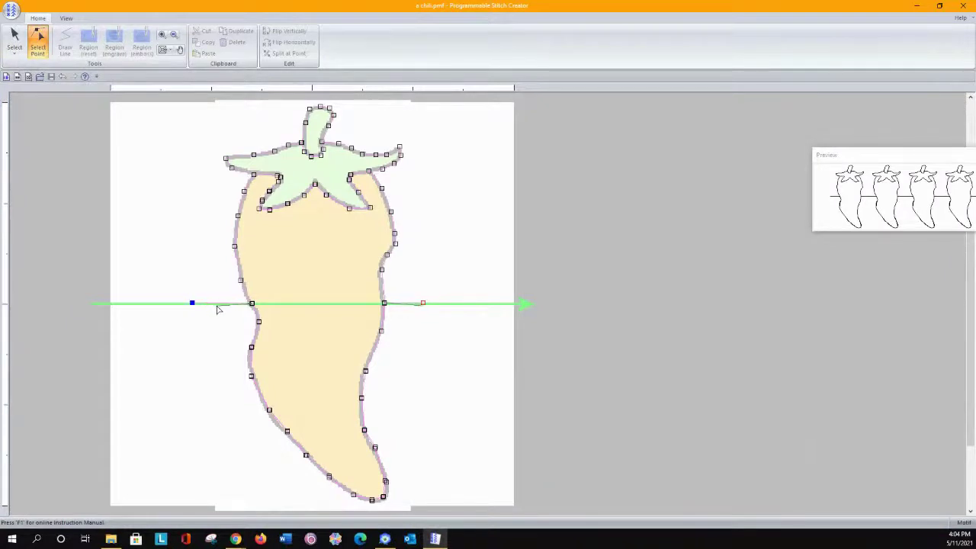
click(217, 304)
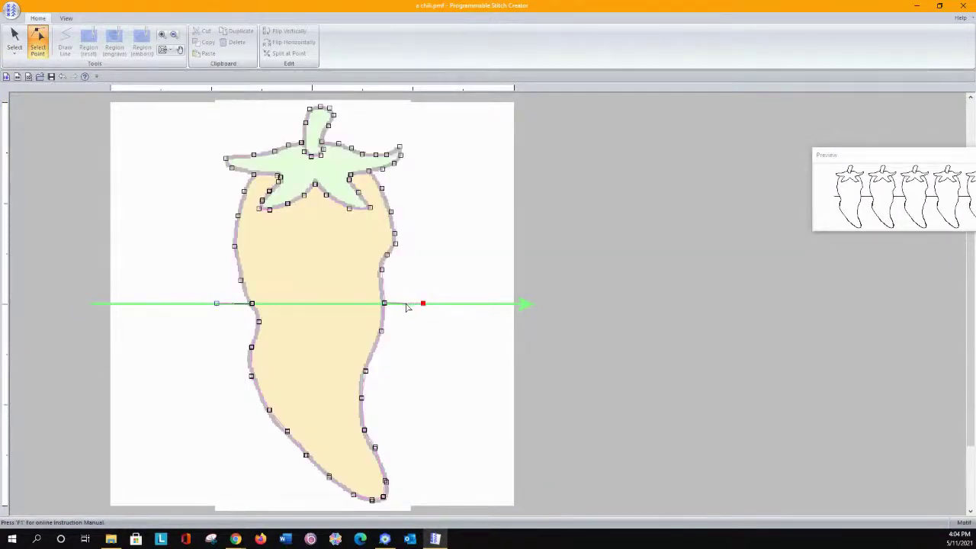
click(407, 304)
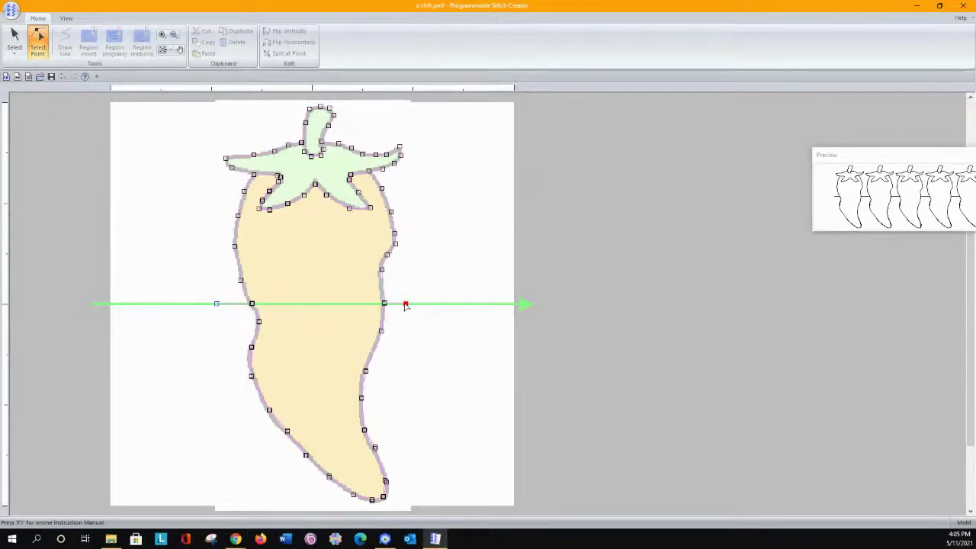
drag(400, 305, 396, 302)
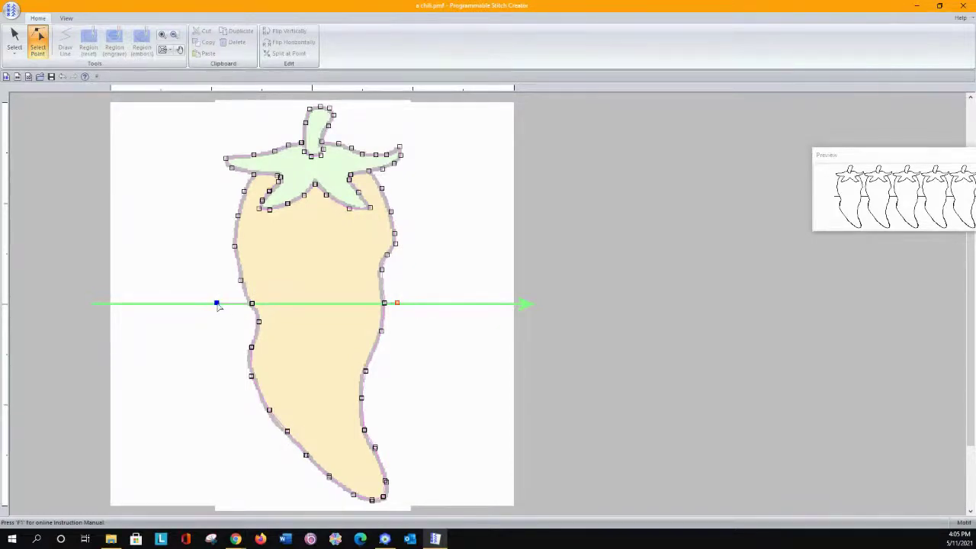
drag(217, 303, 223, 303)
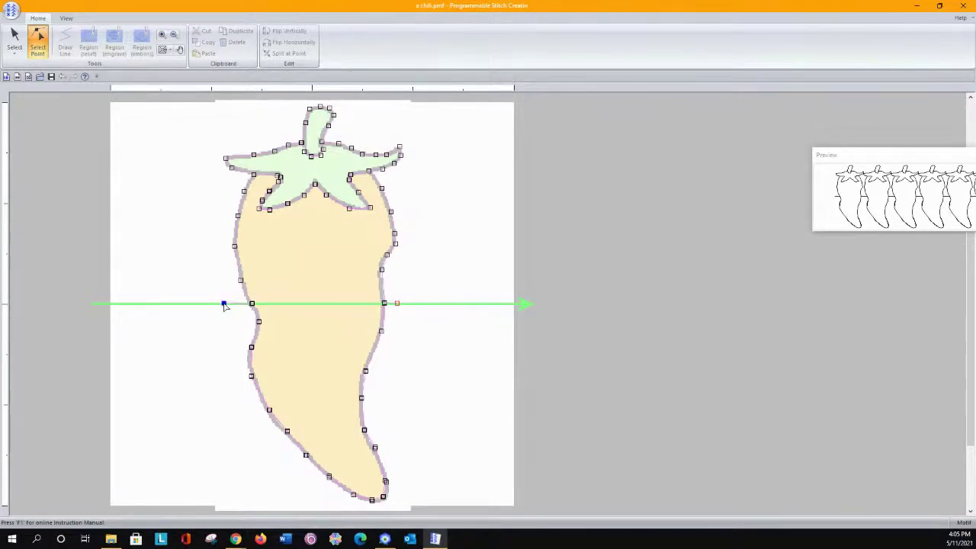
Shift the motif's start point slightly back away from the chili and save the motif.
drag(888, 159, 669, 169)
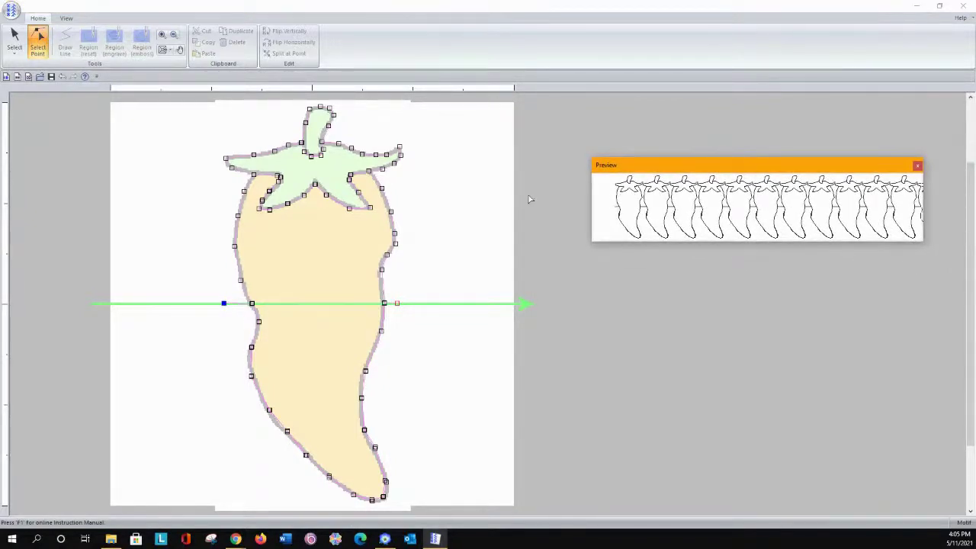
click(224, 304)
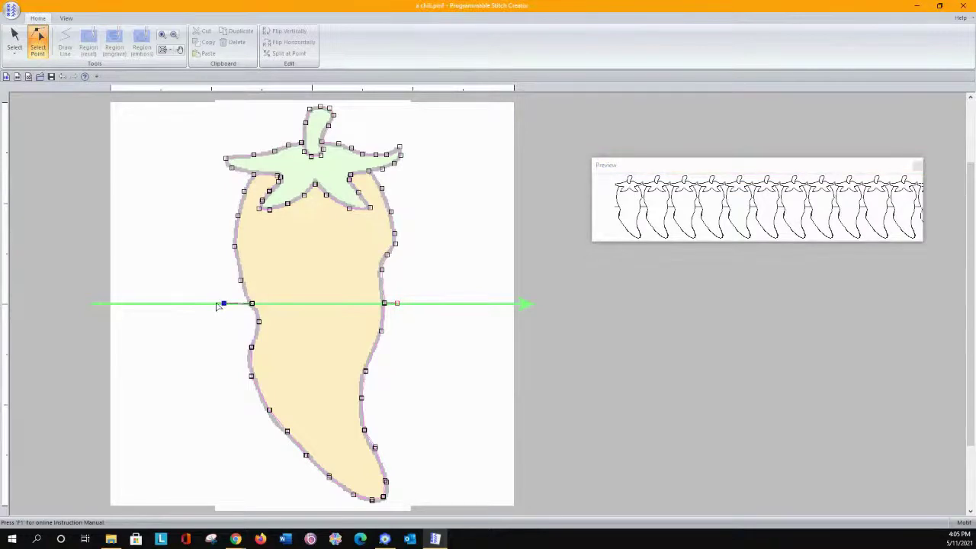
drag(217, 303, 215, 303)
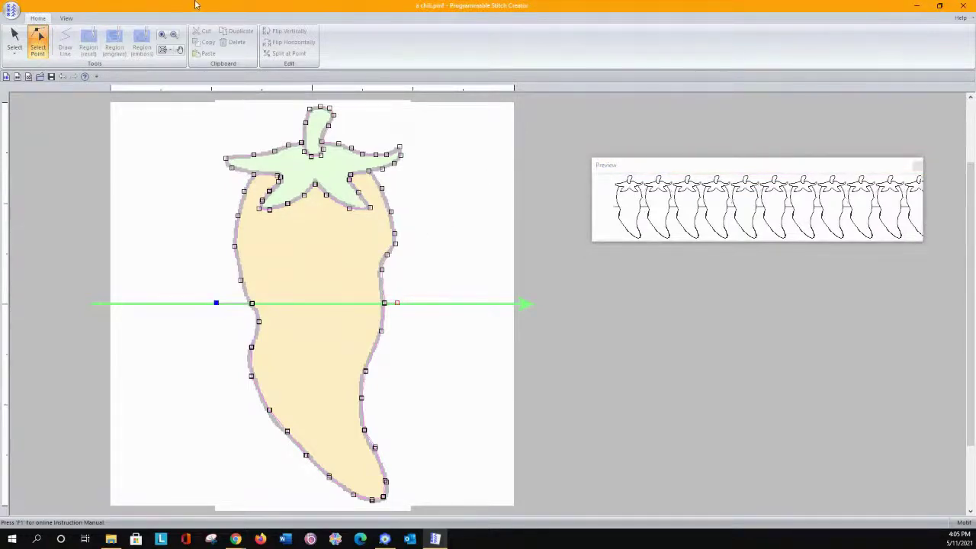
click(12, 9)
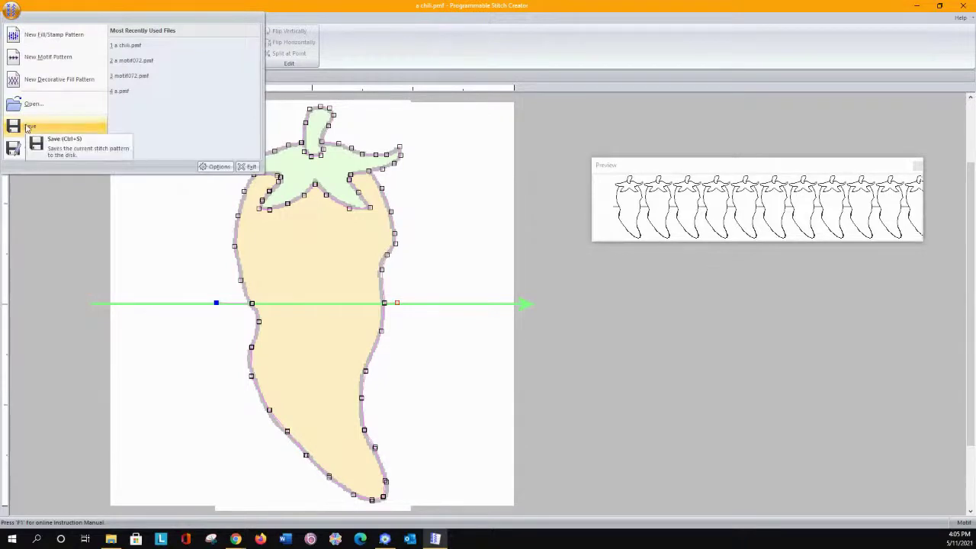
click(27, 127)
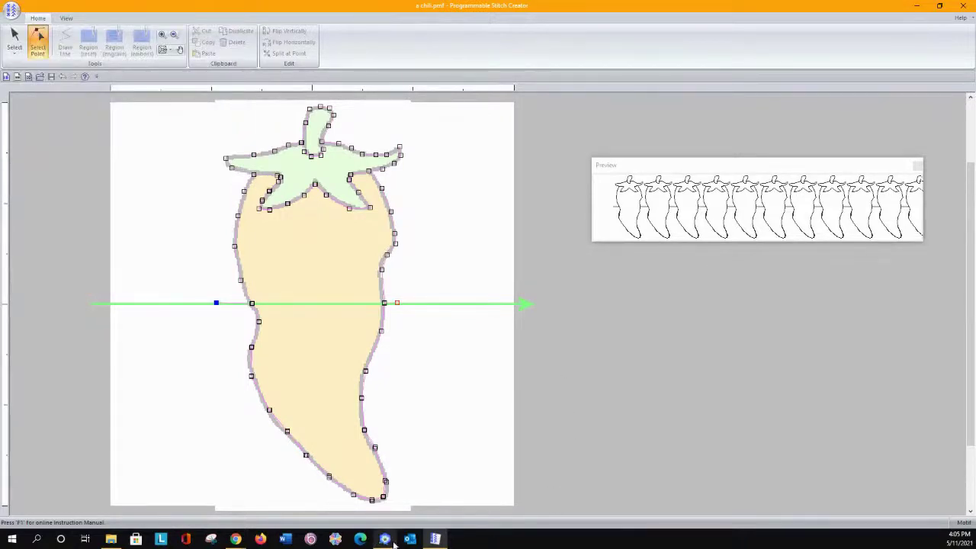
Switch to Layout & Editing, reload the "a chili" motif as Pattern2 and set its size to 20 mm.
click(384, 539)
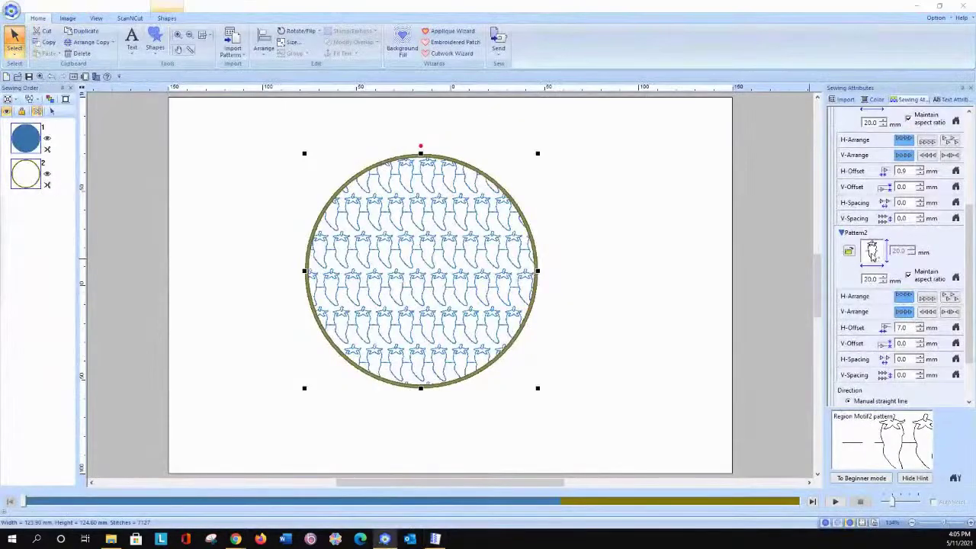
click(849, 250)
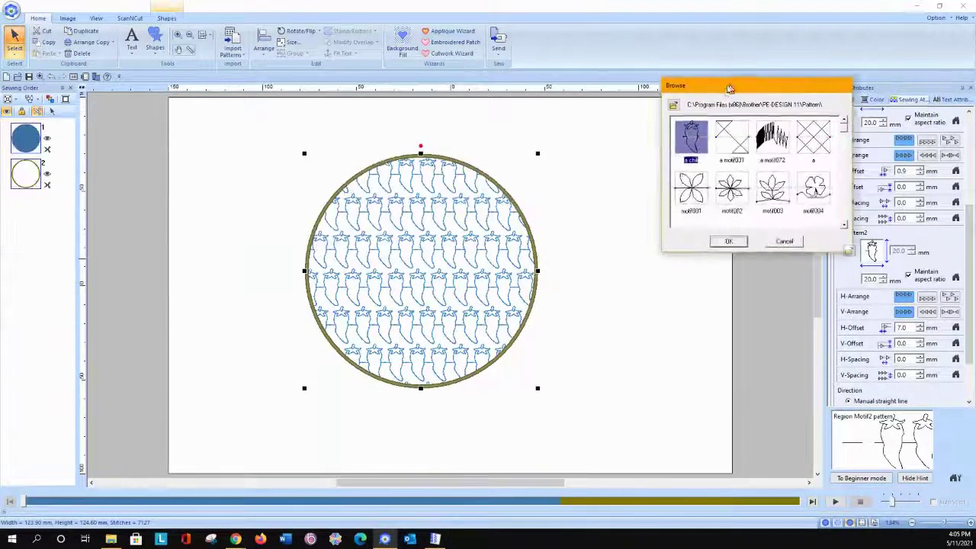
click(721, 243)
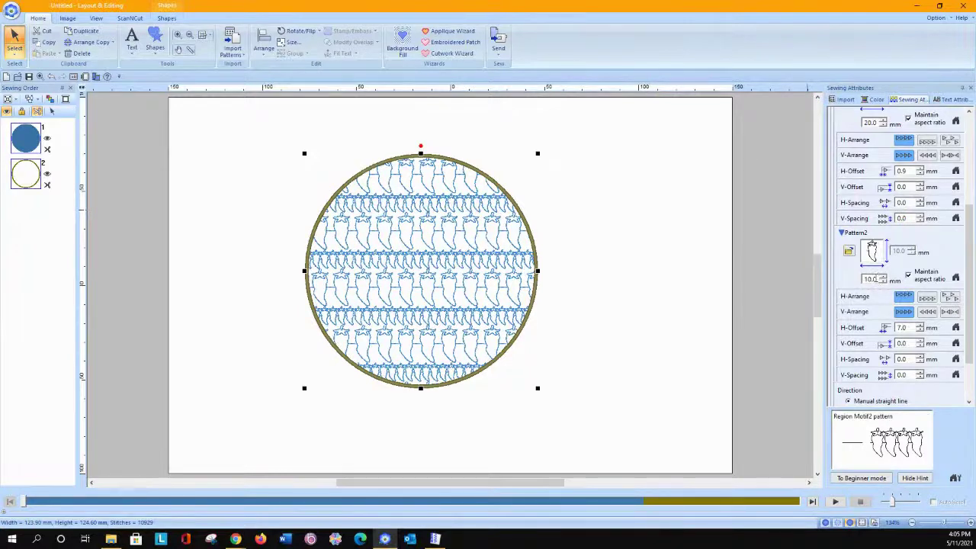
double_click(873, 278)
text(20)
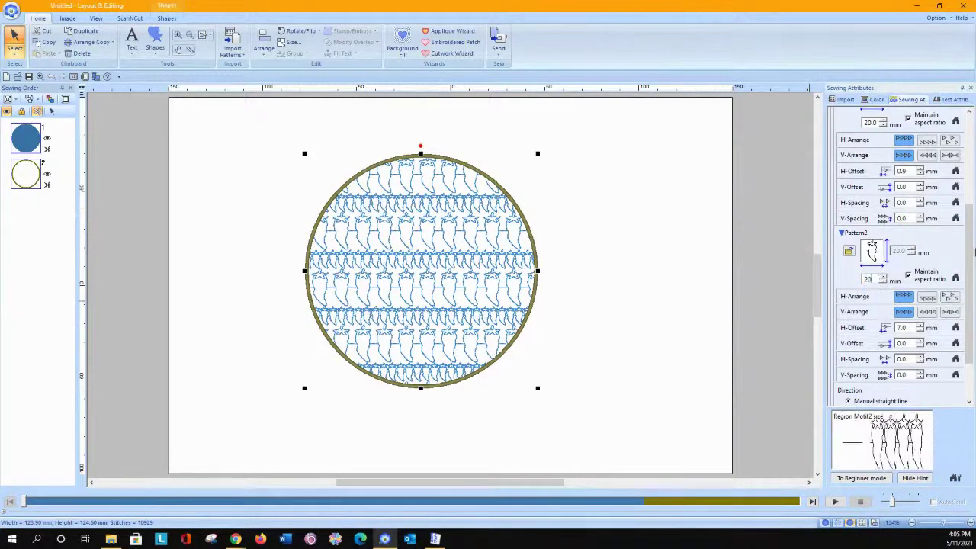
key(Return)
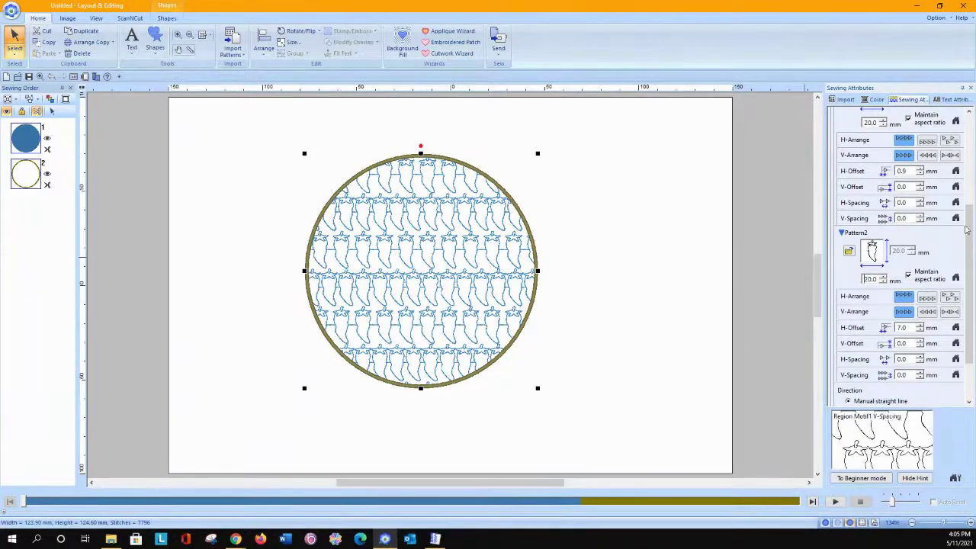
Reload the "a chili" motif as Pattern2 of the circle's region fill.
scroll(966, 229, up, 5)
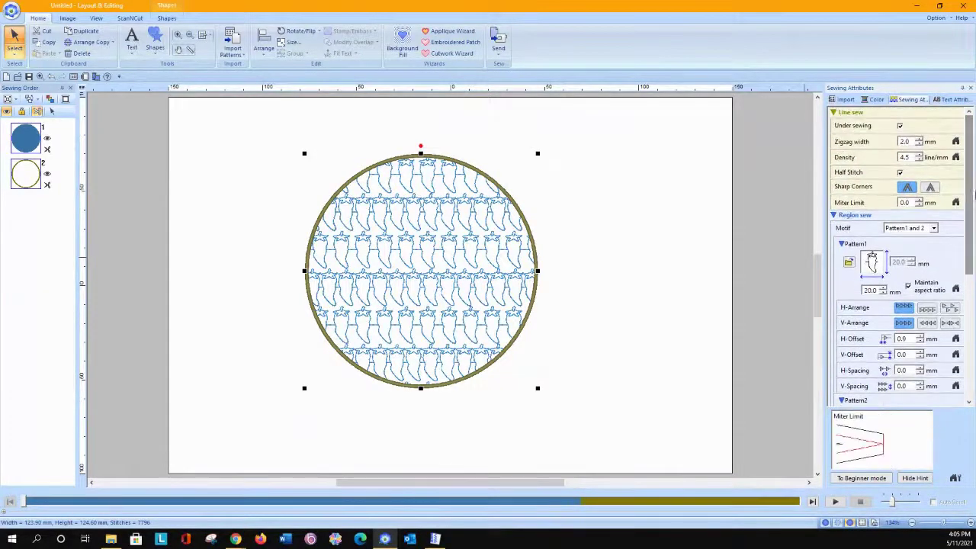
drag(973, 196, 970, 343)
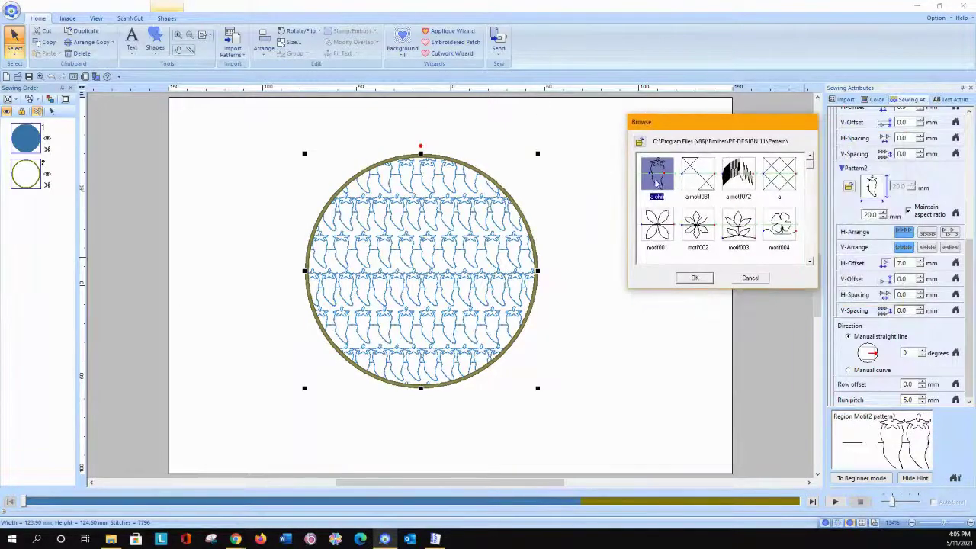
click(694, 278)
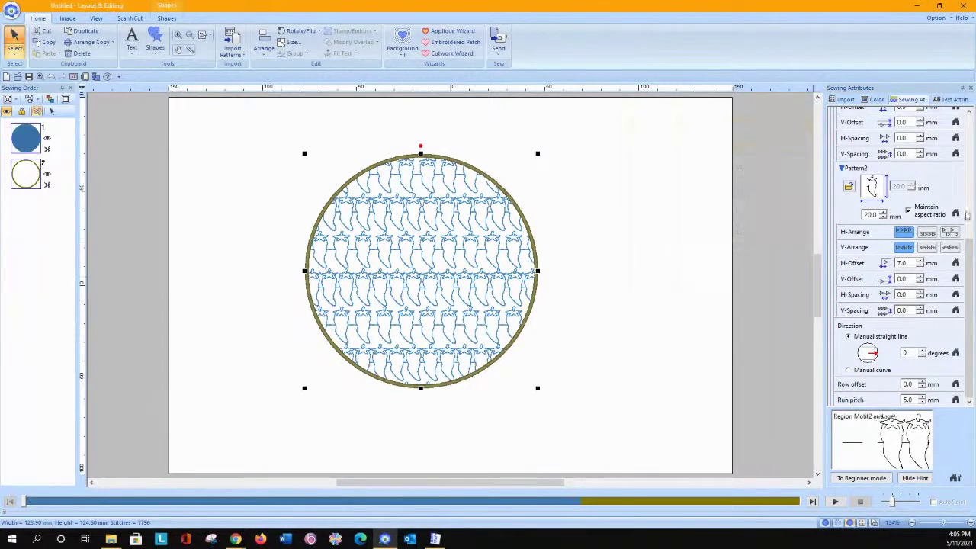
Reload the "a chili" motif as Pattern1 and set its size to 20 mm.
scroll(970, 253, up, 5)
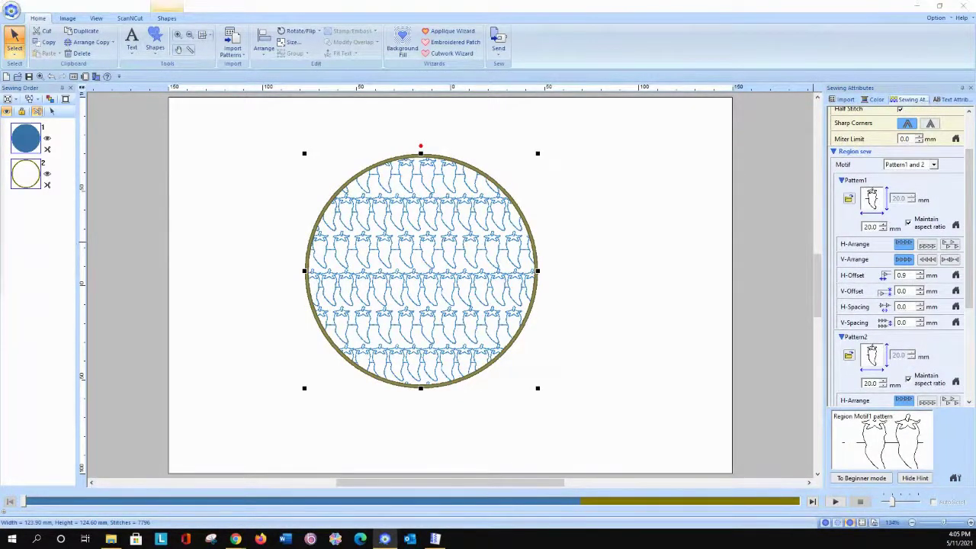
click(849, 199)
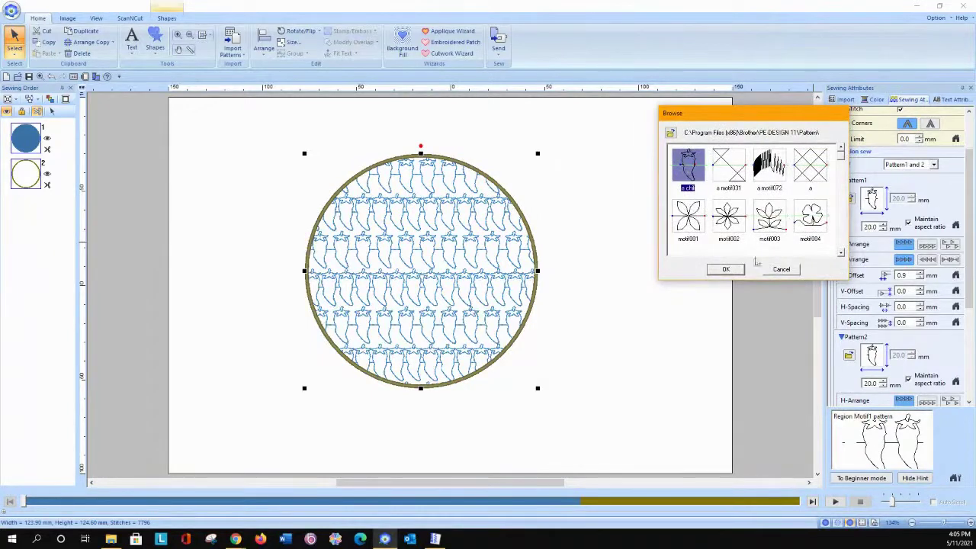
click(726, 270)
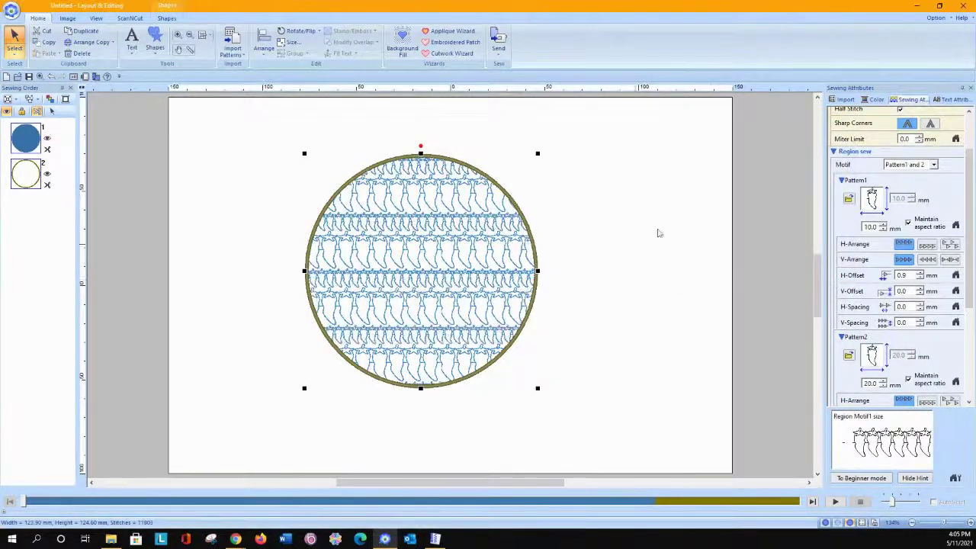
double_click(868, 226)
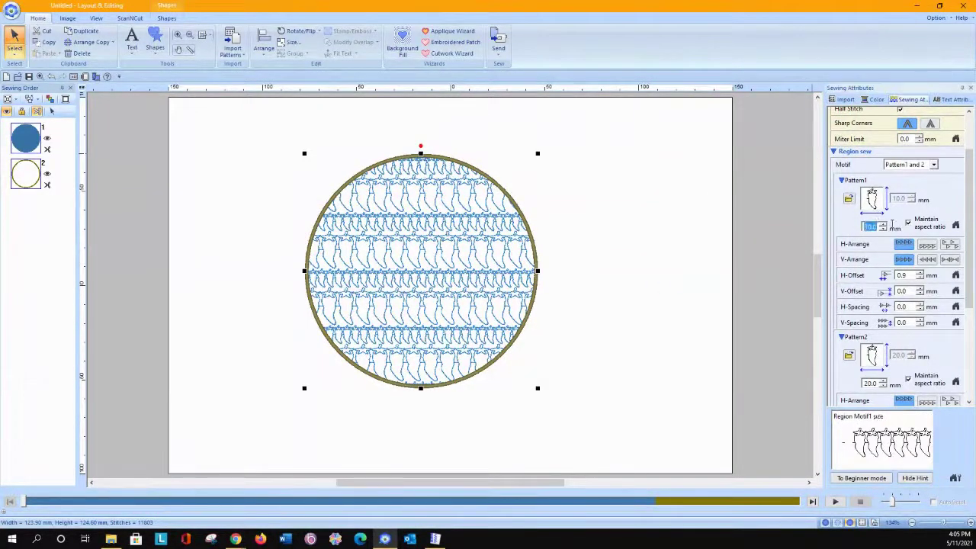
text(20)
key(Return)
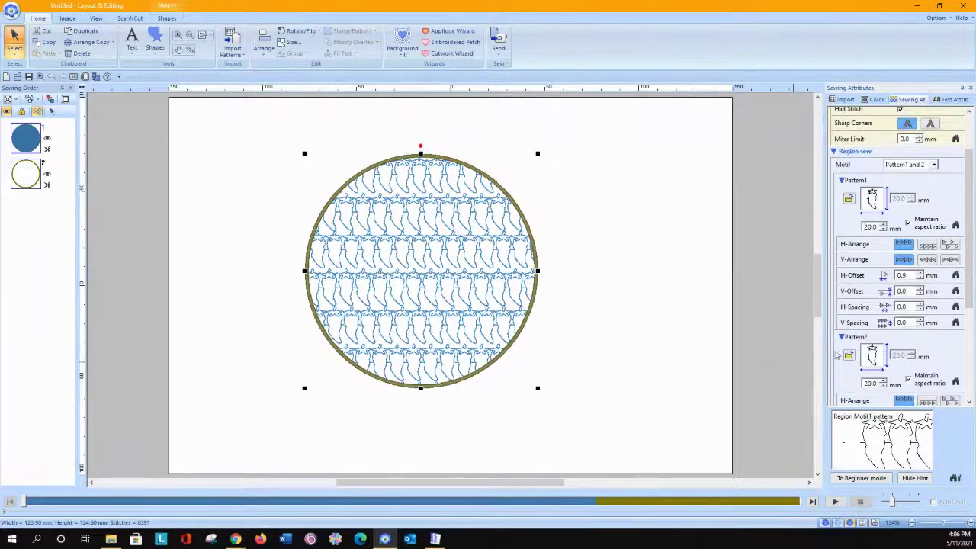
Set Pattern2's H-Offset to 7.9 mm and turn the straight motif direction through 29 and 90 degrees to 359 degrees.
drag(970, 280, 969, 372)
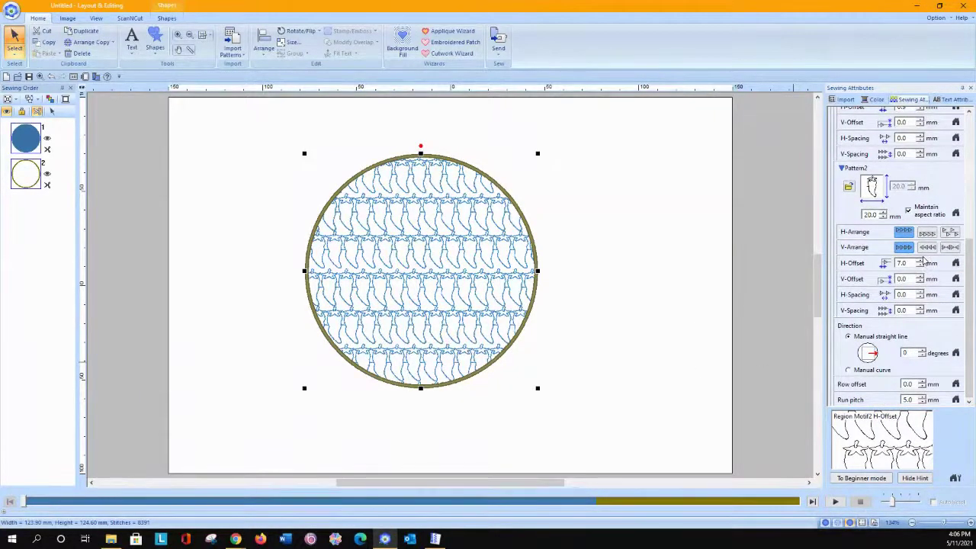
double_click(920, 263)
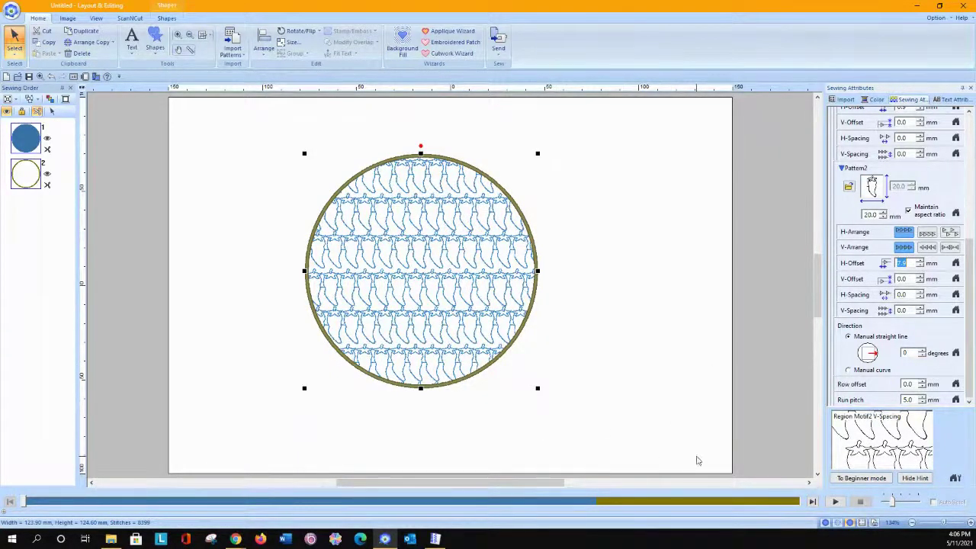
click(877, 349)
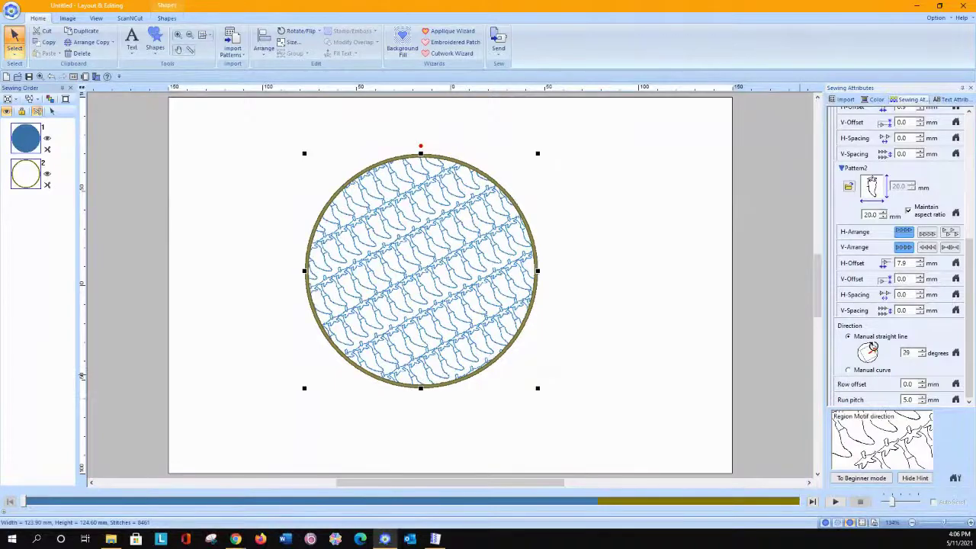
click(867, 342)
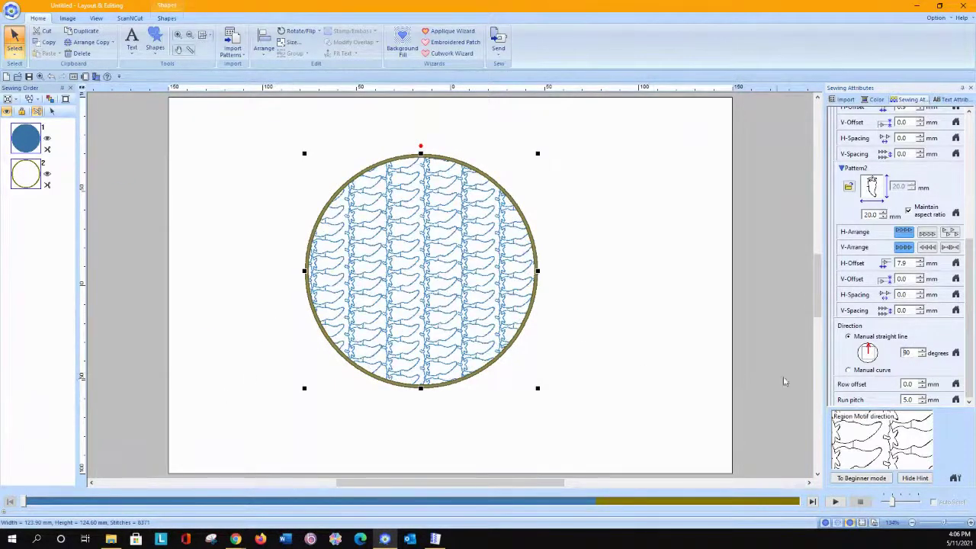
drag(868, 346, 888, 353)
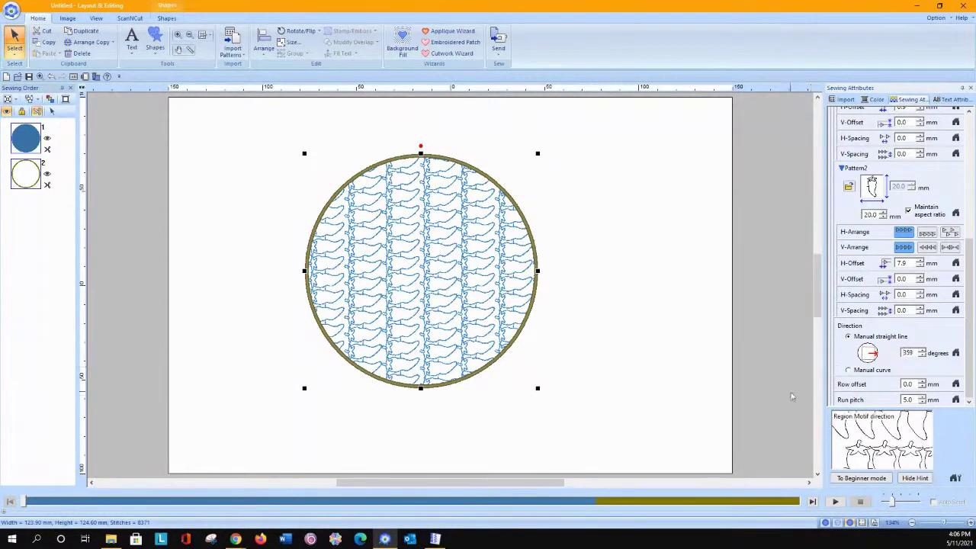
Change the motif direction to a manual curve, then extend the curve's start point outward and lower its middle point to flatten the arch.
click(848, 371)
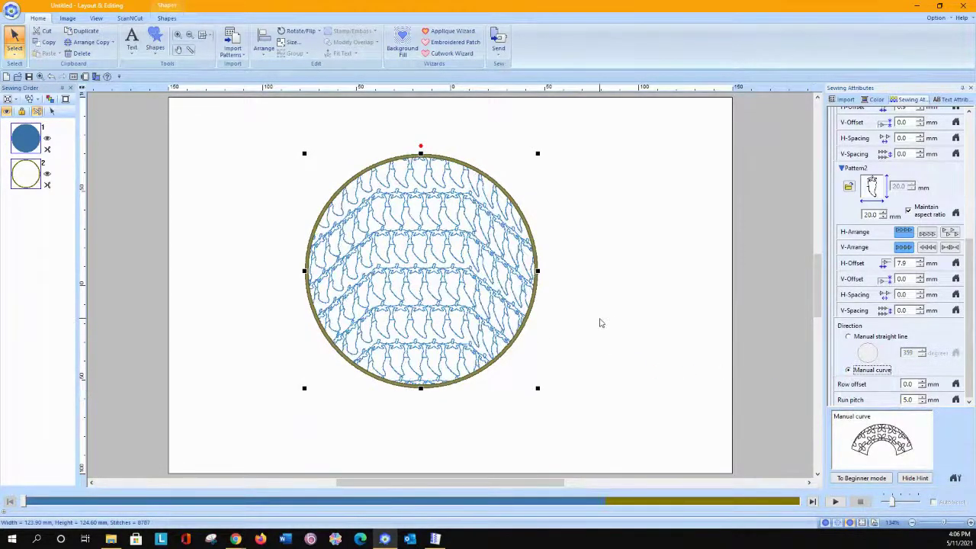
click(15, 52)
click(37, 86)
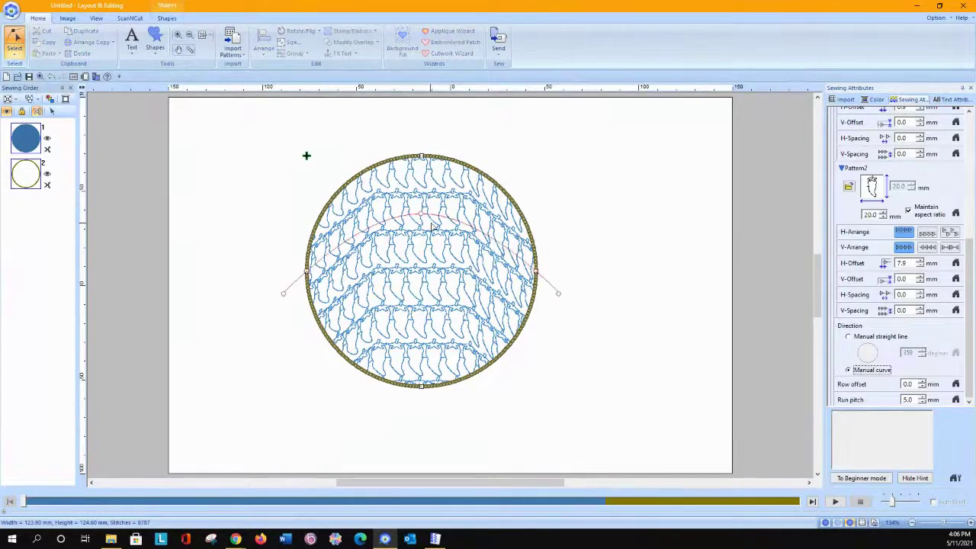
click(421, 214)
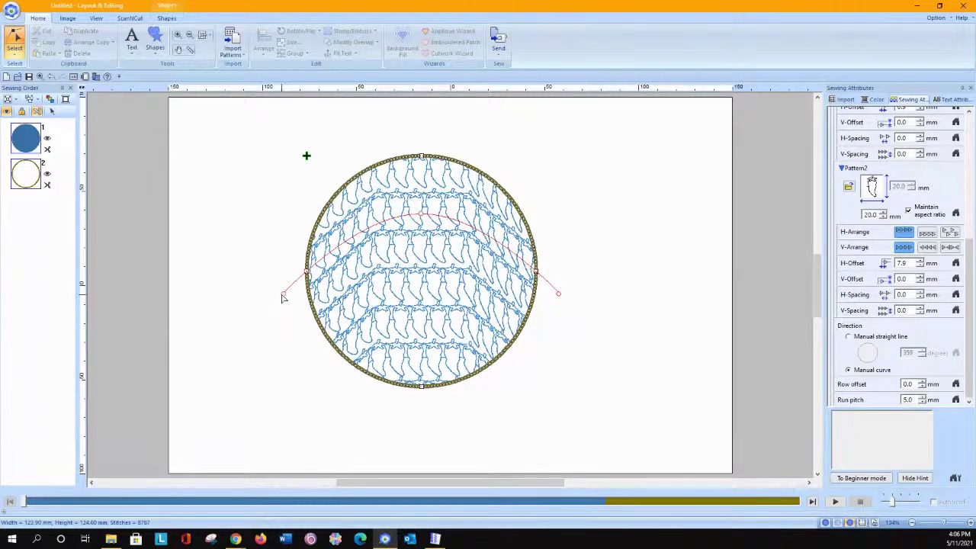
drag(283, 293, 197, 271)
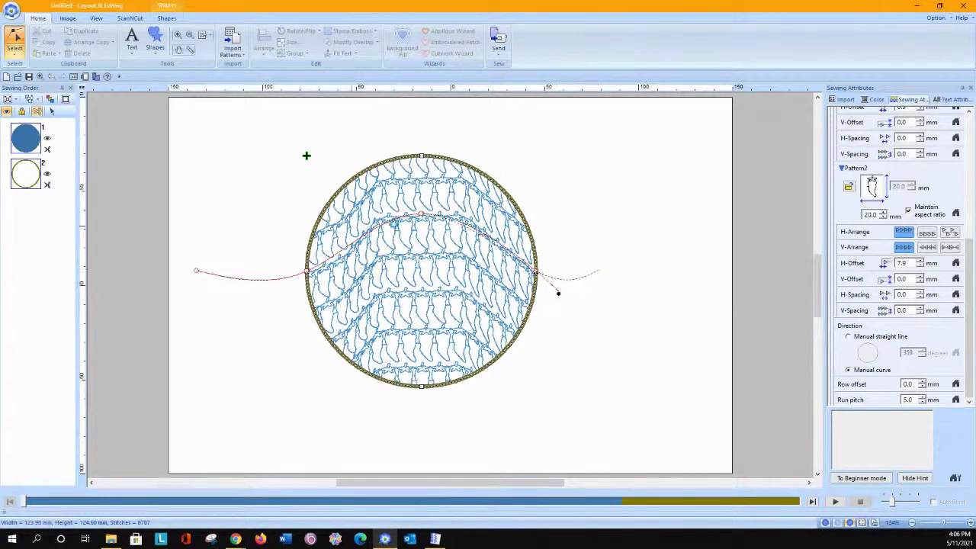
drag(421, 215, 419, 235)
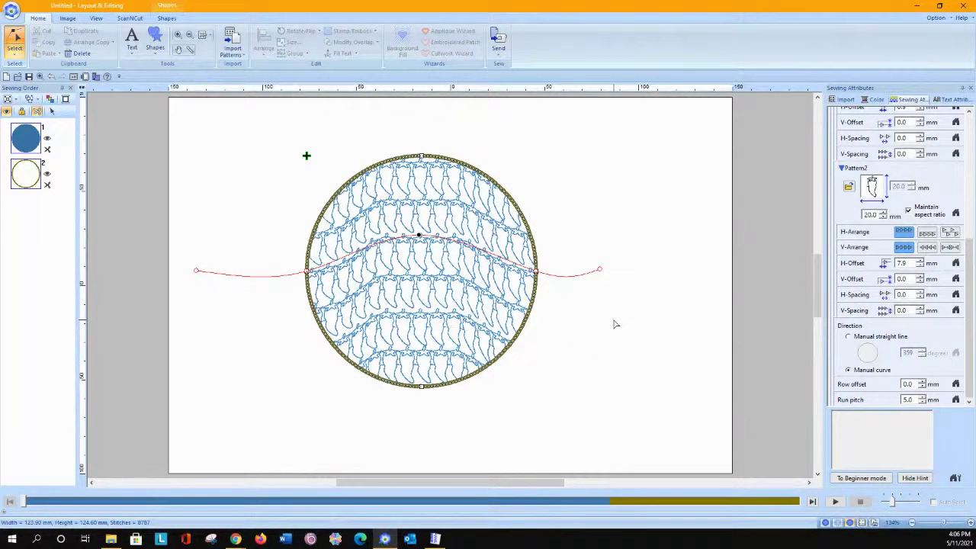
Return the motif direction to a manual straight line.
click(16, 56)
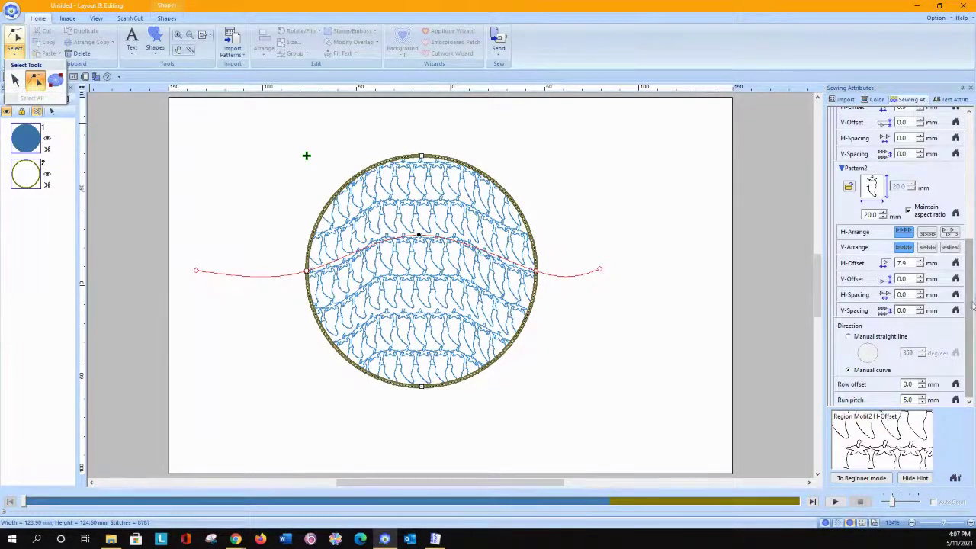
click(970, 358)
click(848, 336)
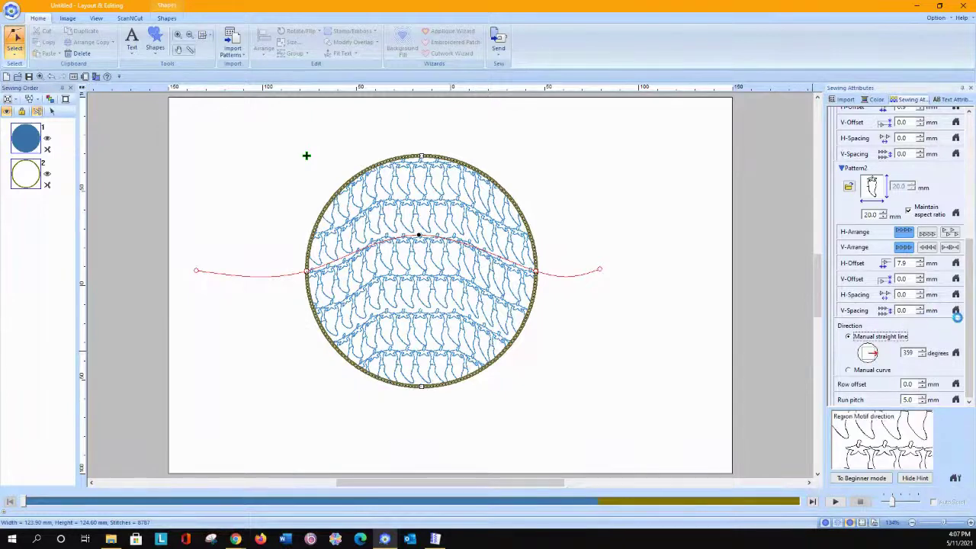
Switch the region motif to Pattern1 only and increase the row offset to stagger the chili rows.
scroll(912, 251, up, 6)
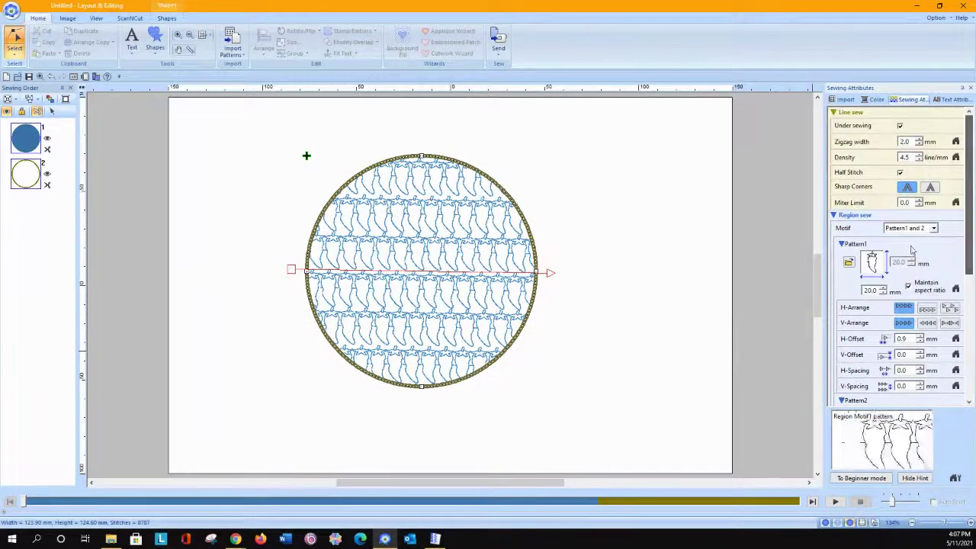
click(919, 229)
click(911, 245)
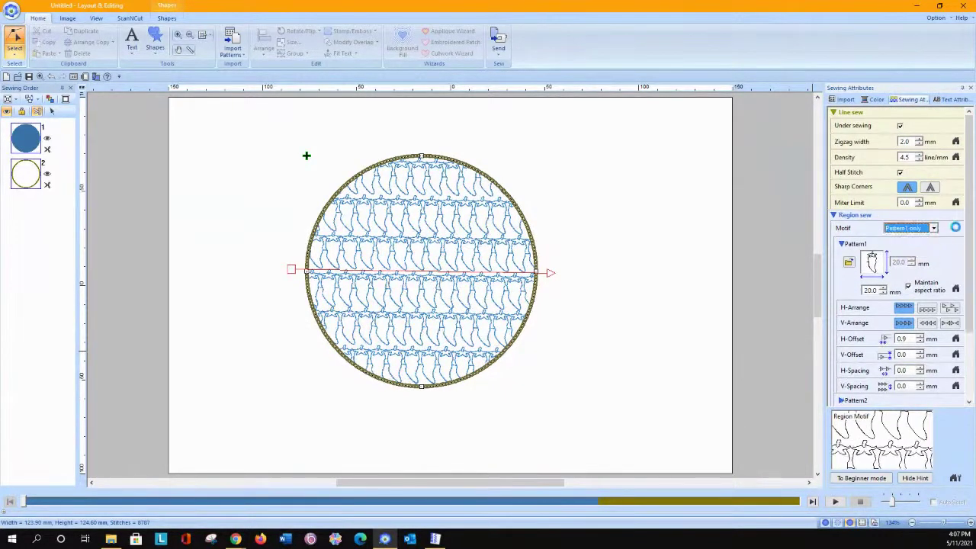
scroll(892, 320, down, 3)
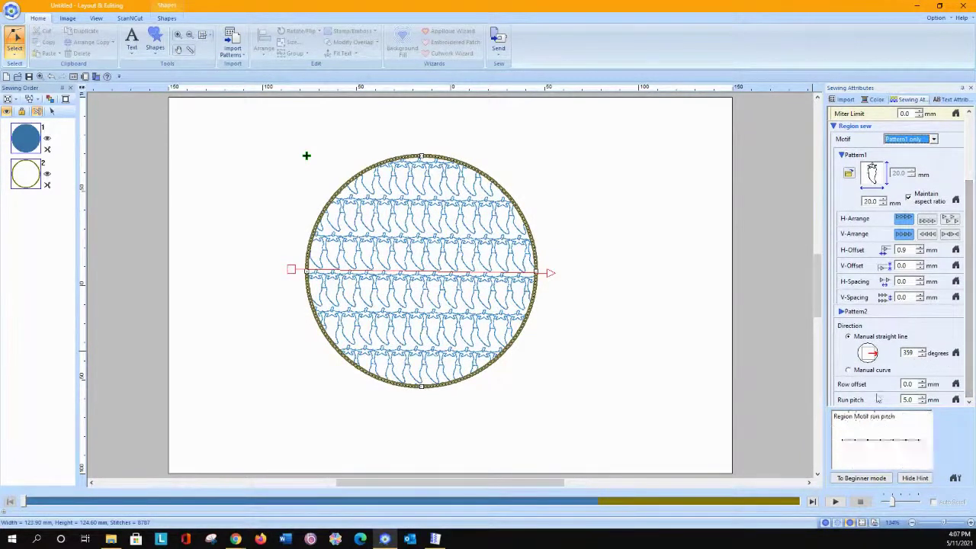
click(921, 381)
click(921, 381)
click(921, 381)
drag(921, 383, 922, 383)
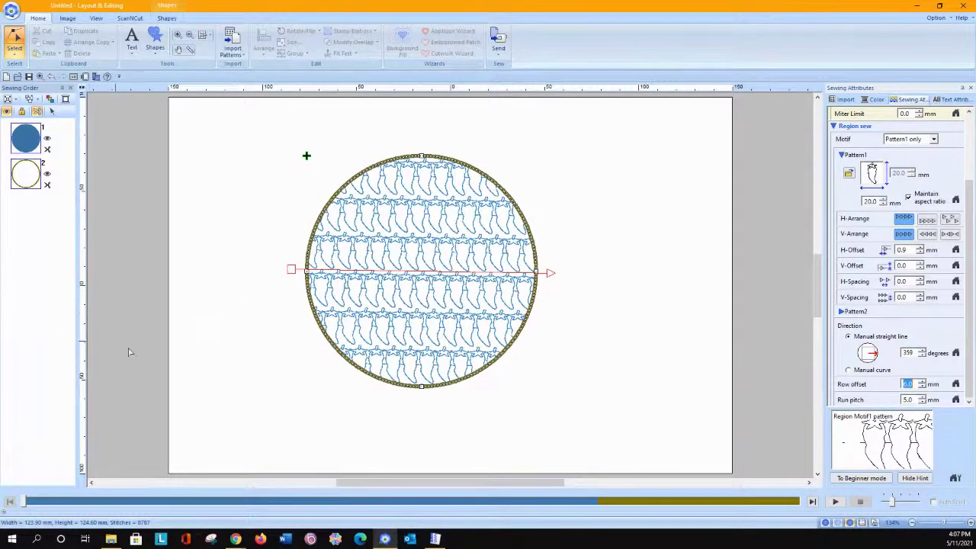
Switch to Programmable Stitch Creator and raise the motif's start and end points from the baseline to either side of the chili's stem.
click(434, 539)
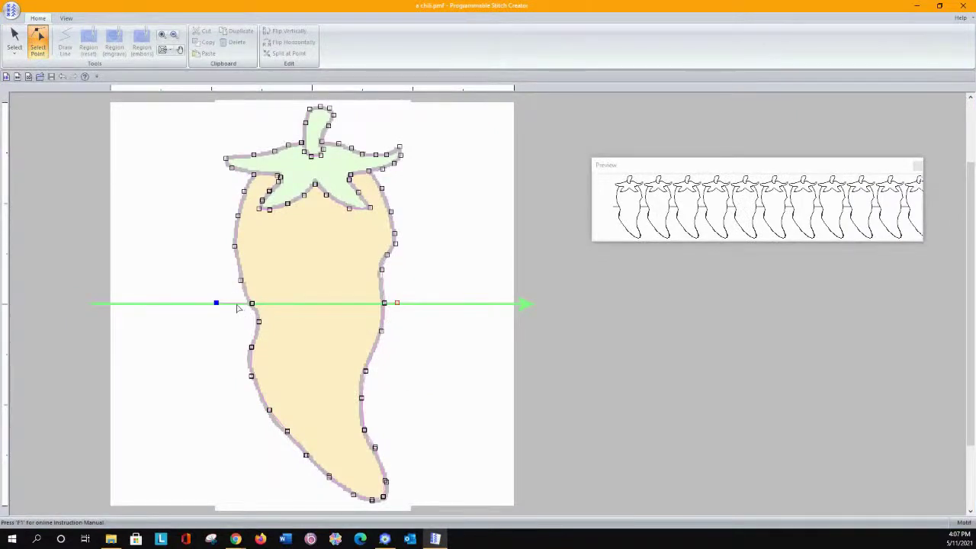
drag(216, 304, 208, 225)
drag(217, 303, 299, 110)
click(398, 112)
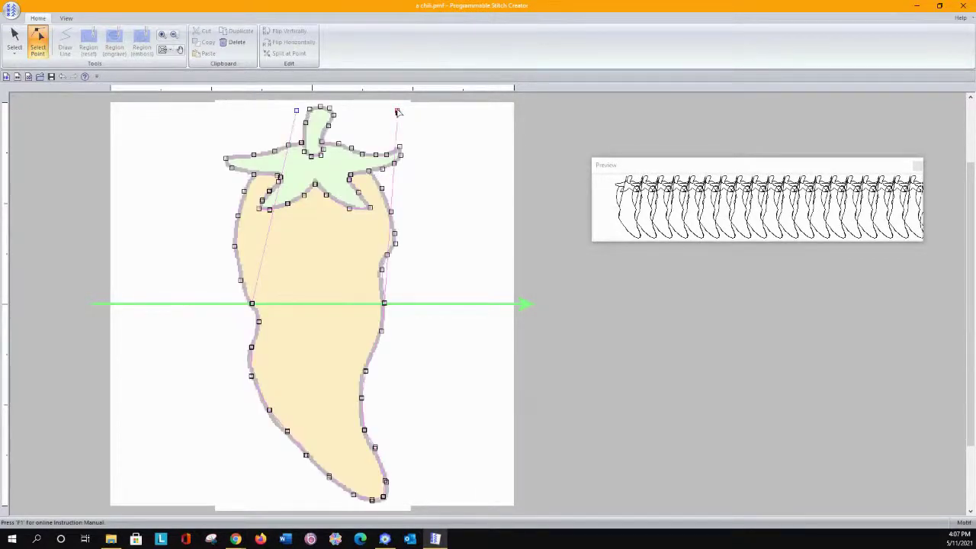
drag(397, 112, 397, 116)
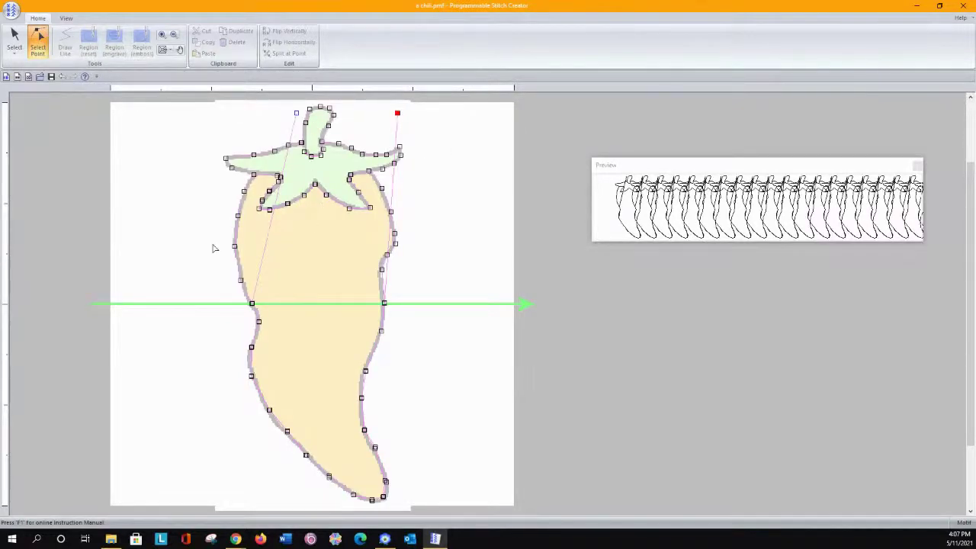
Return the motif's start and end points to the baseline and delete the stray point above the end point.
click(297, 113)
click(199, 303)
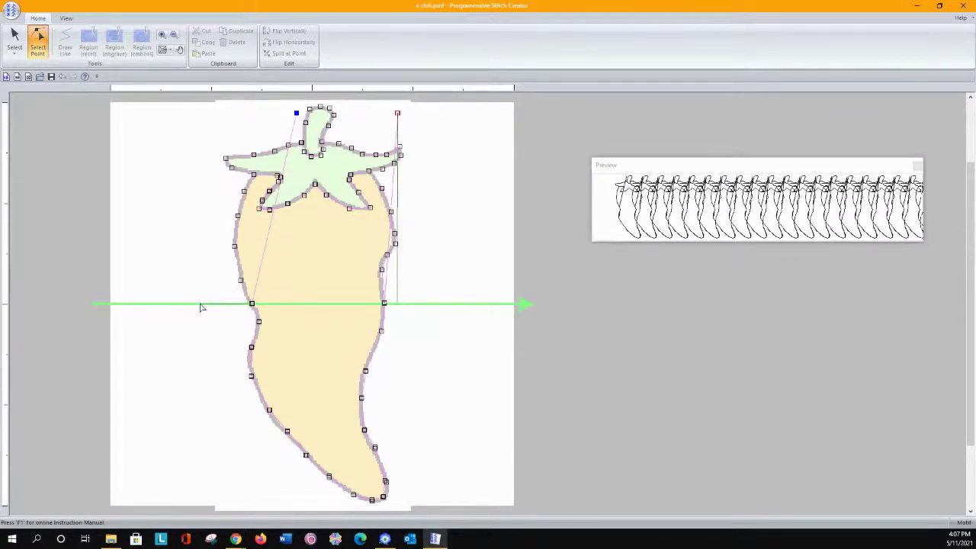
click(397, 113)
right_click(397, 113)
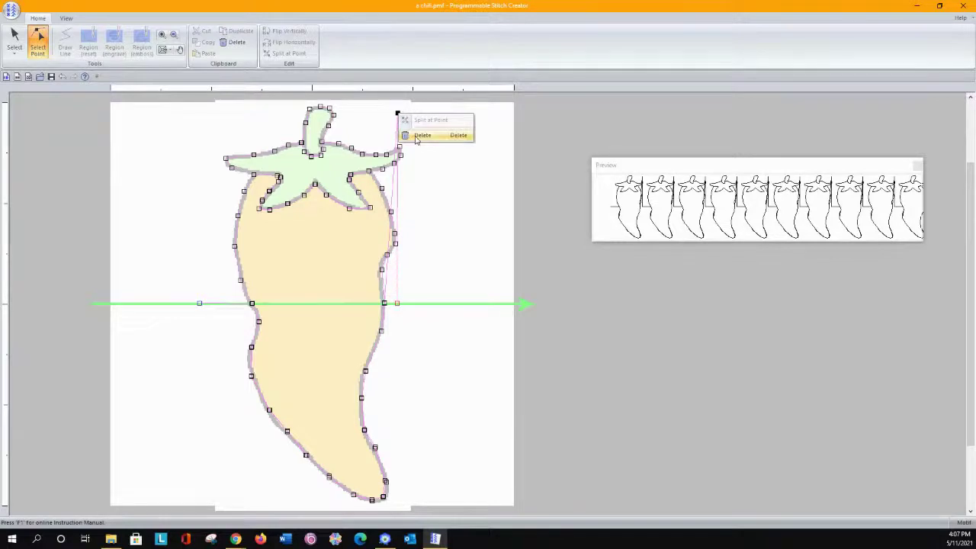
click(422, 136)
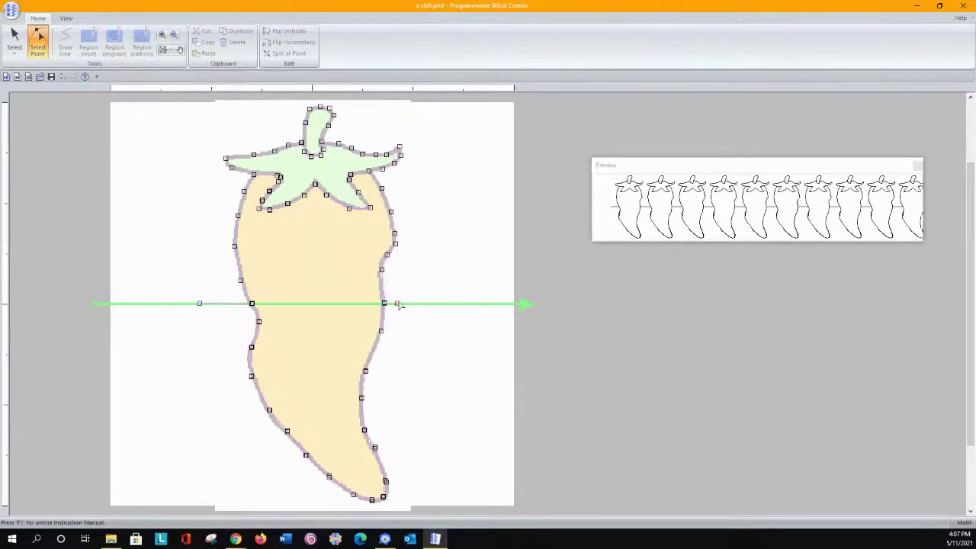
Raise the motif's start and end points to stem height, shifting both inward so they sit above the chili's leafy cap.
drag(397, 304, 353, 108)
click(198, 110)
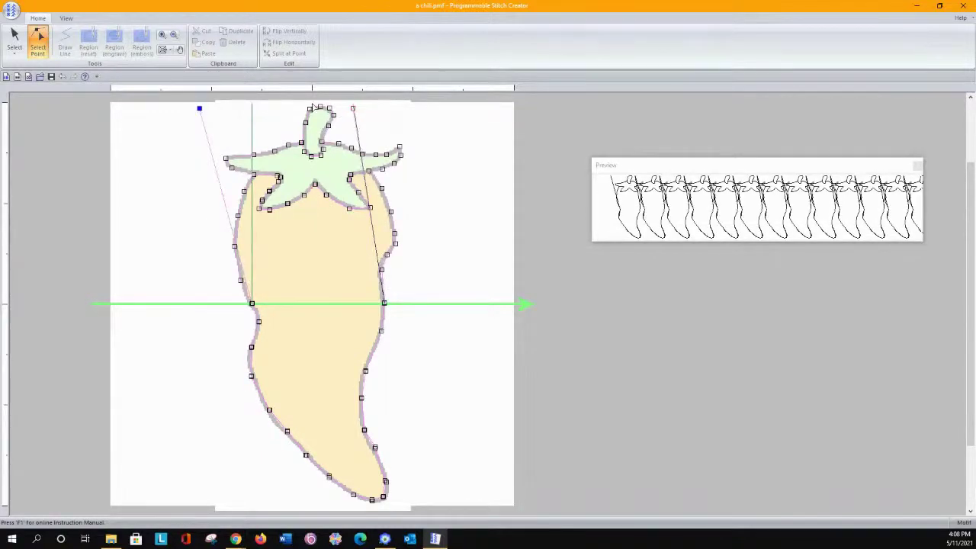
drag(200, 108, 252, 112)
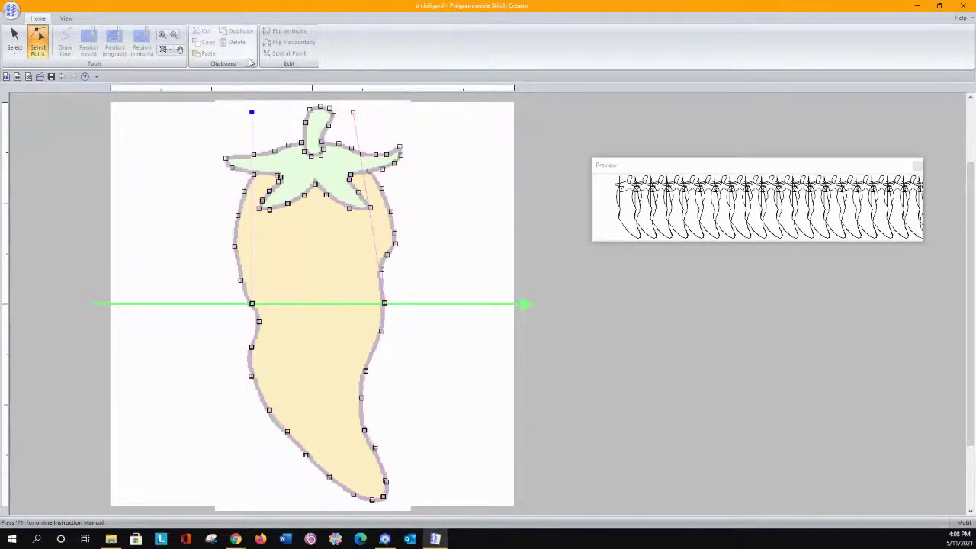
Move the motif's start and end points back onto the baseline, one outside each side of the chili.
drag(253, 114, 201, 304)
click(353, 305)
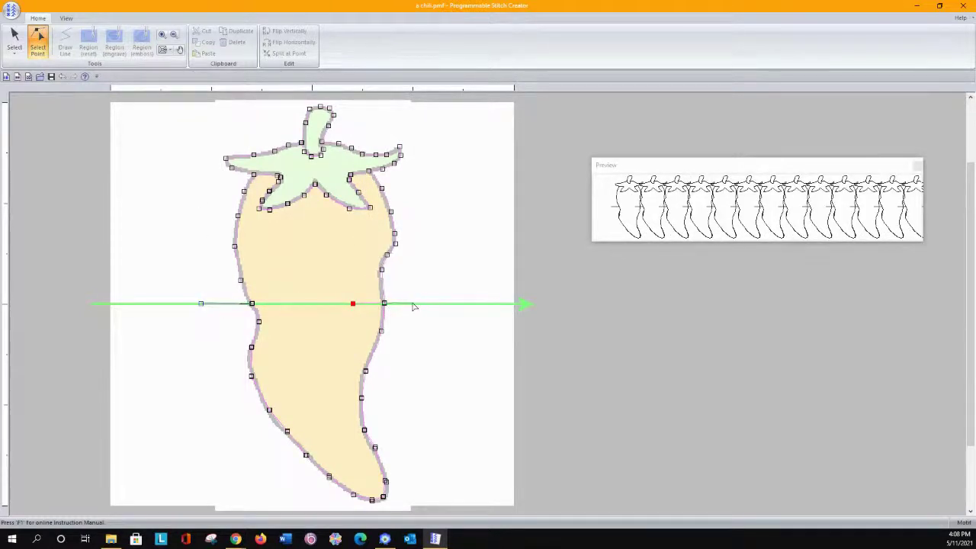
click(412, 304)
Raise the motif's start and end points off the baseline to just above the outer tips of the chili's leafy cap.
click(200, 305)
drag(229, 303, 221, 151)
click(413, 152)
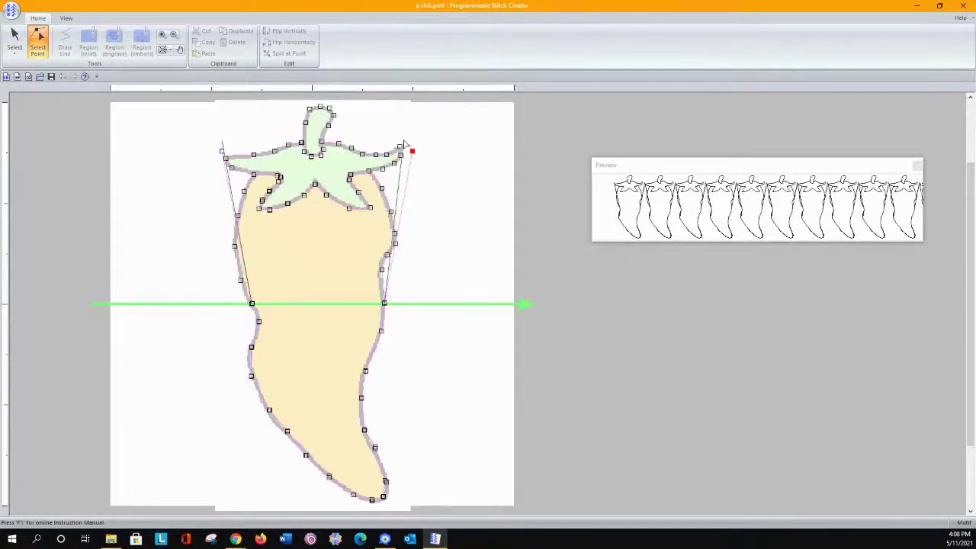
drag(412, 151, 402, 137)
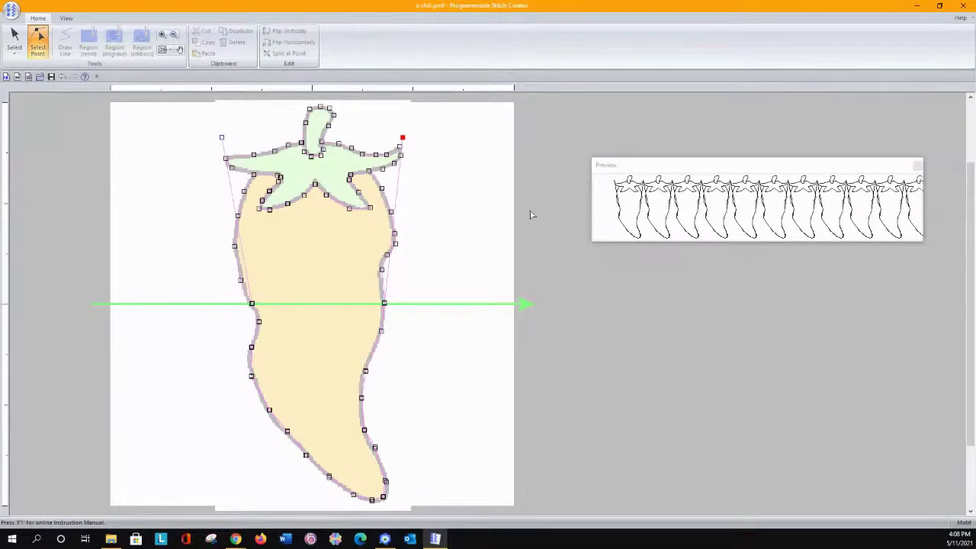
Add points to the line joining the start point and reshape it along the chili's upper left edge and under the leaf tip.
click(246, 269)
drag(246, 269, 235, 246)
drag(231, 211, 238, 215)
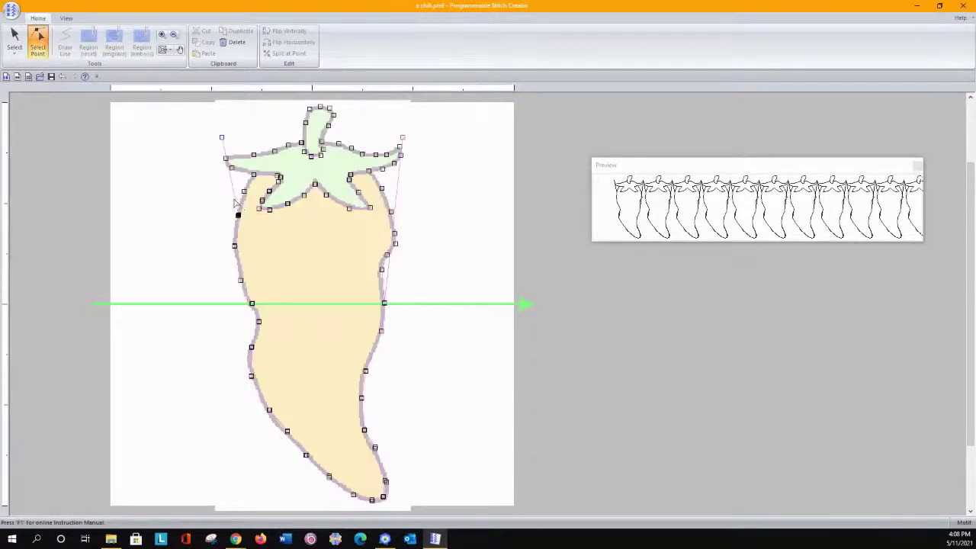
click(236, 195)
drag(234, 195, 253, 174)
click(242, 163)
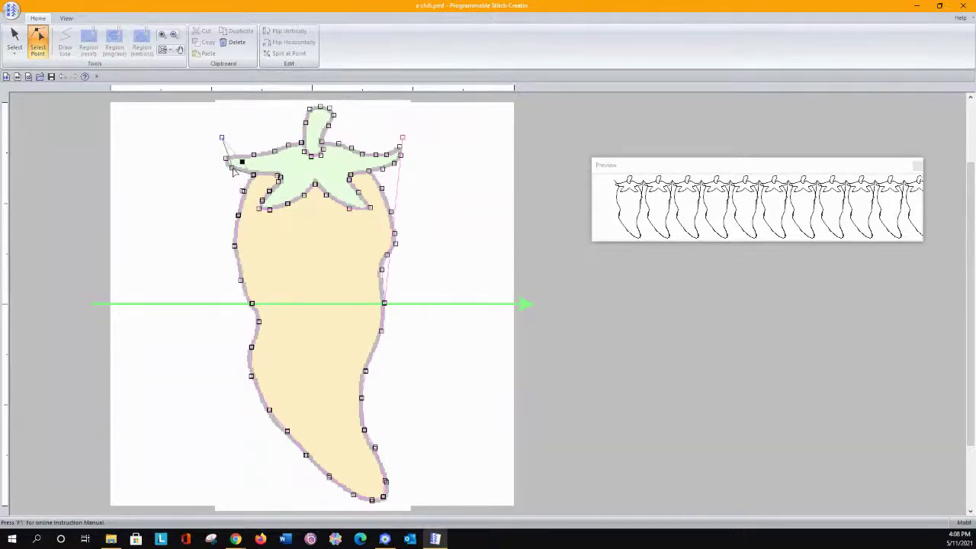
click(231, 169)
Move the motif's start and end points level with each other onto the outer tips of the chili's leafy cap.
click(222, 138)
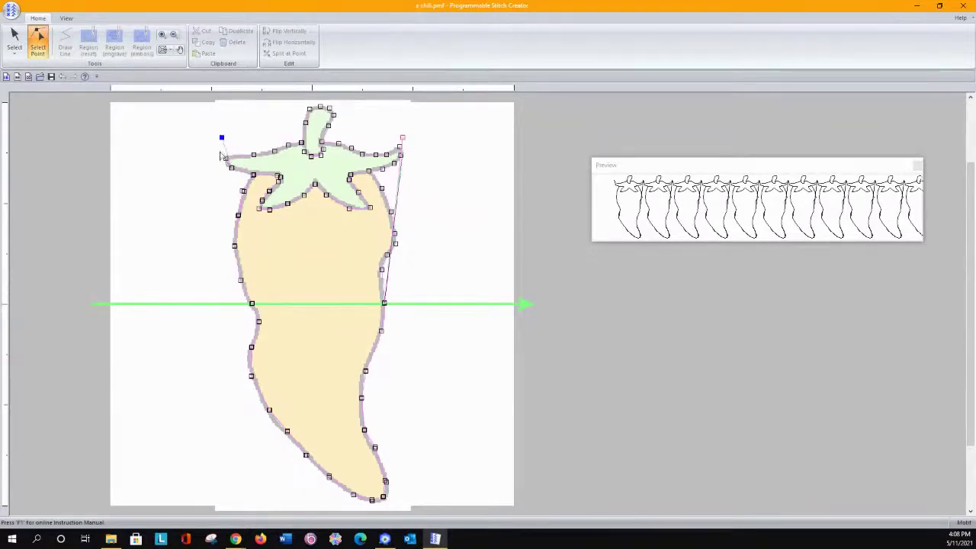
click(227, 162)
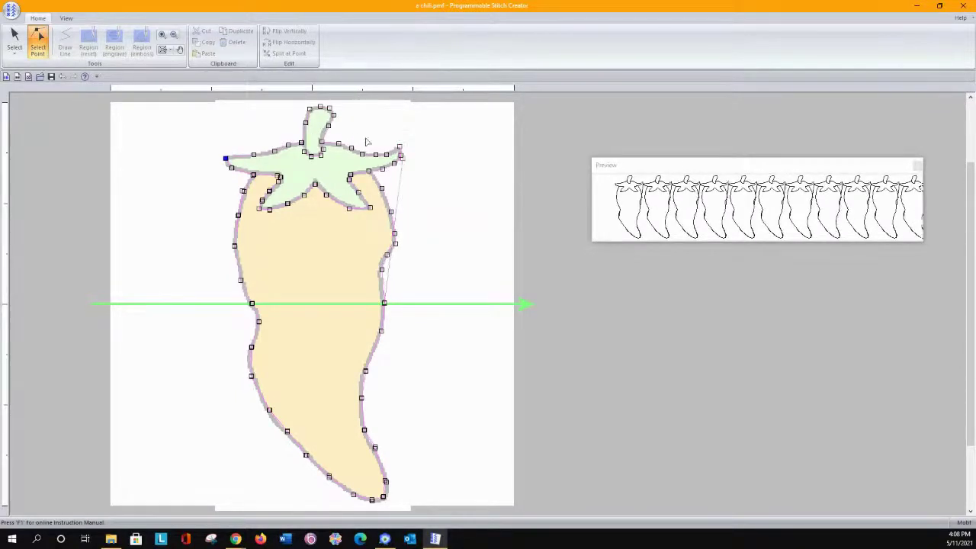
click(401, 157)
click(401, 155)
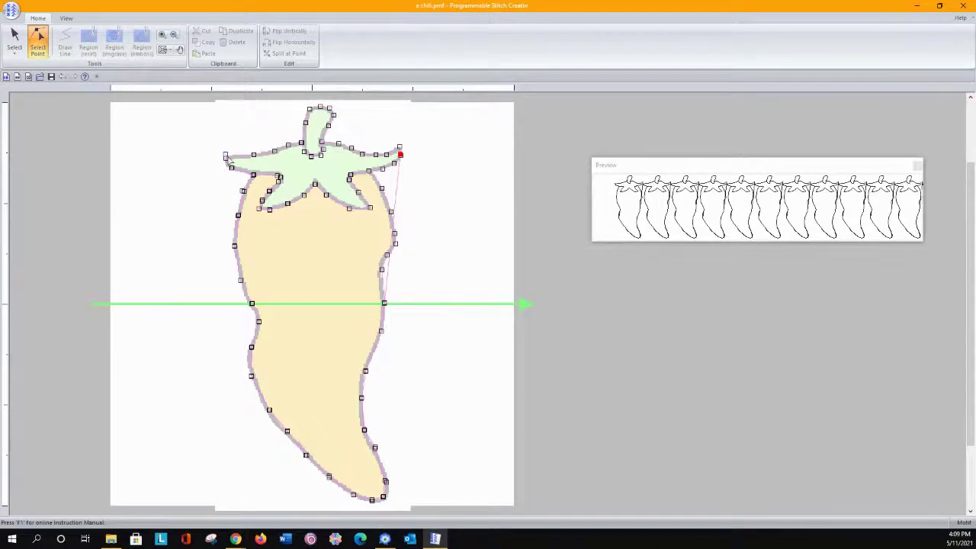
click(225, 157)
Add points to the line leading to the end point and reshape it along the leaf underside and the chili's upper right edge.
click(394, 162)
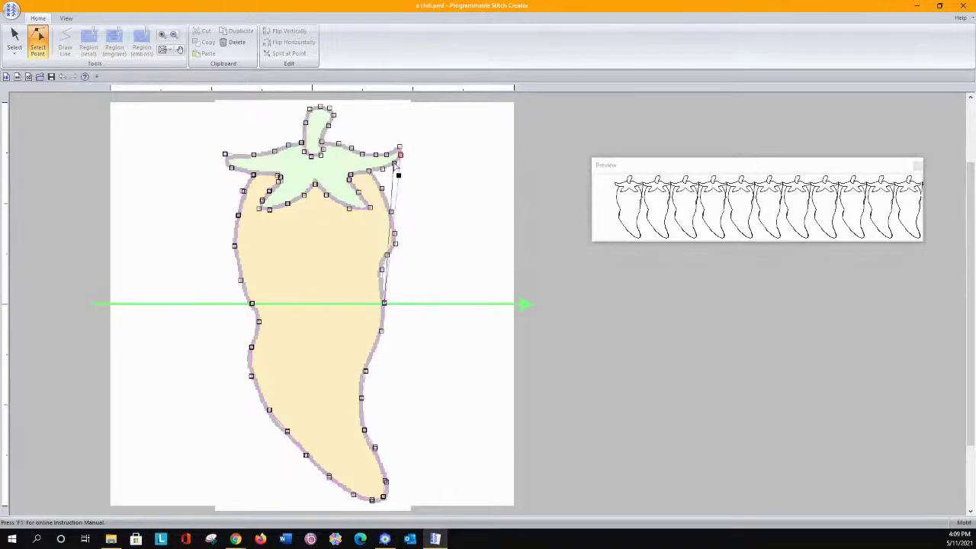
mouse_move(393, 183)
mouse_down()
mouse_move(370, 172)
mouse_move(381, 167)
mouse_up()
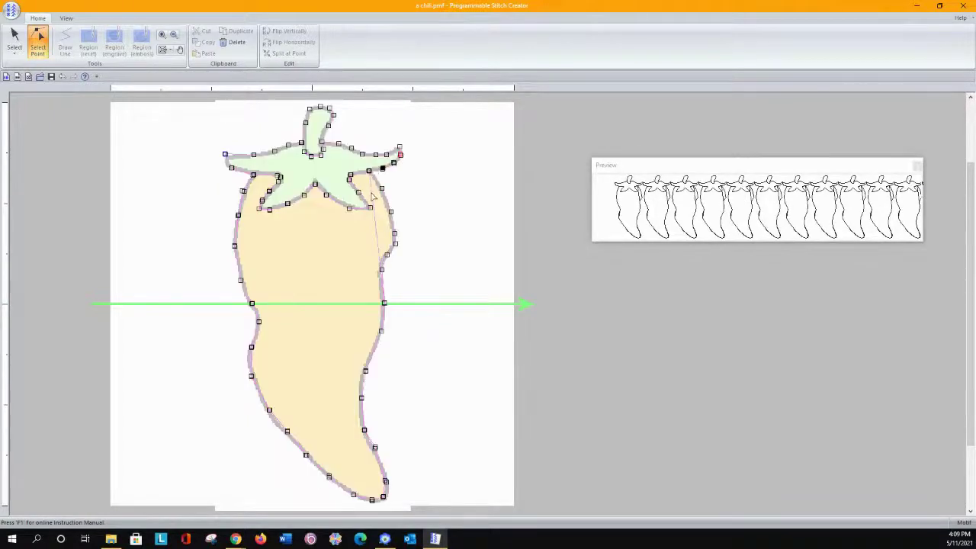
drag(371, 195, 382, 190)
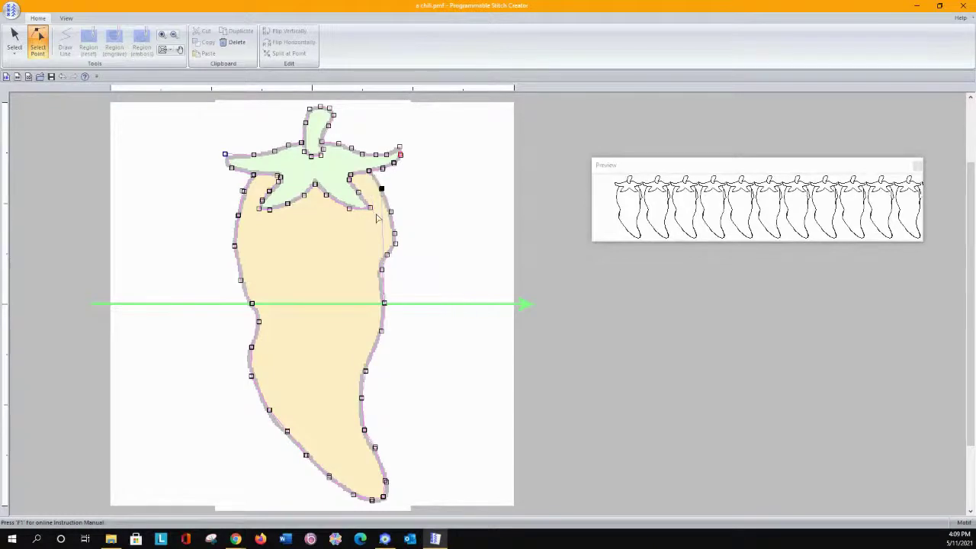
drag(382, 225, 381, 269)
click(465, 221)
drag(395, 234, 395, 234)
click(514, 204)
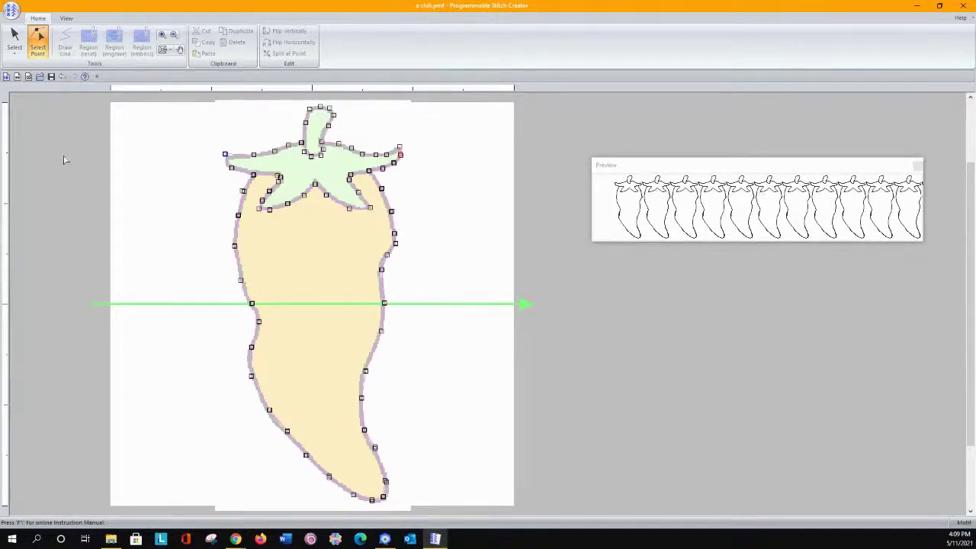
Save the motif as a new file named "a chili2" in the Pattern folder.
click(12, 10)
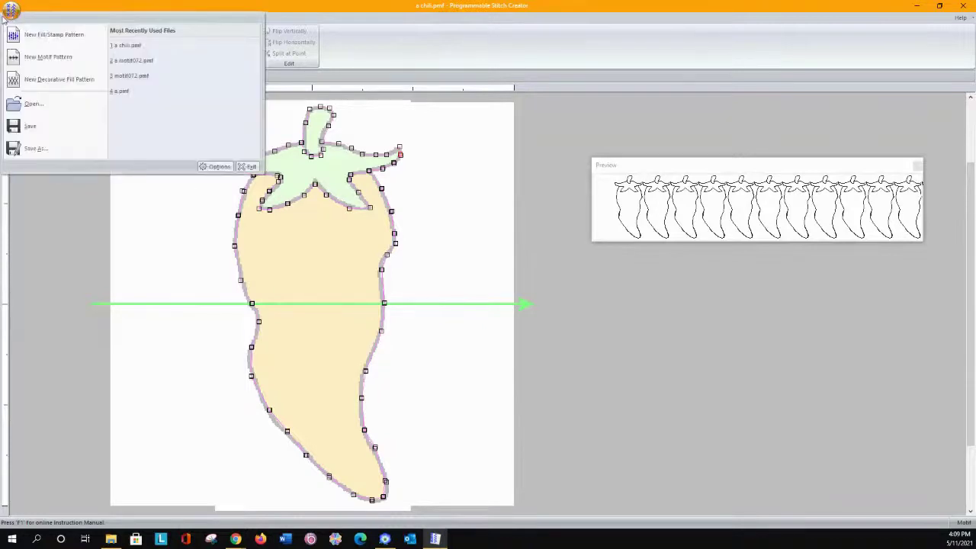
click(44, 151)
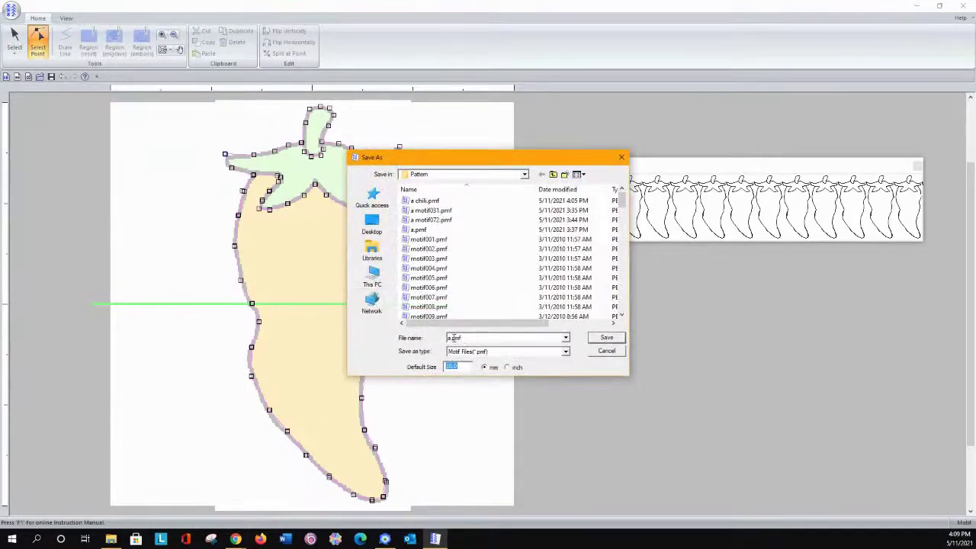
double_click(450, 338)
click(452, 341)
text(chili2)
click(603, 340)
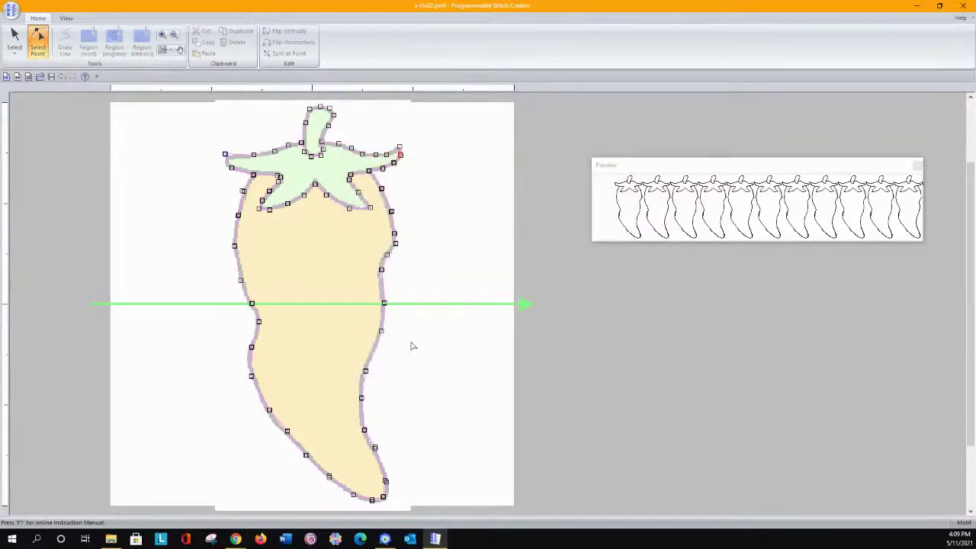
Switch to Layout & Editing and load the a chili2 motif as Pattern1 of the circle's region fill.
click(385, 539)
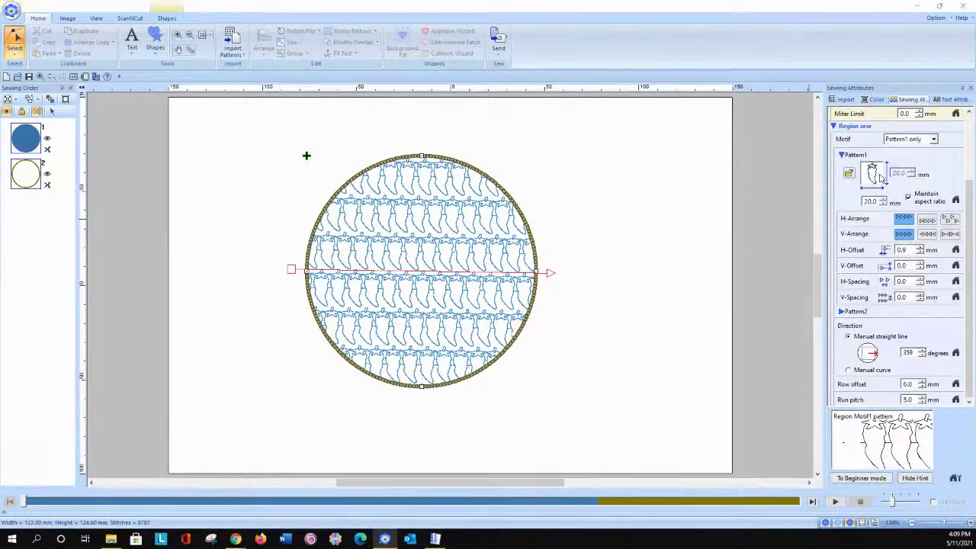
click(848, 174)
drag(180, 146, 570, 132)
click(598, 177)
click(595, 281)
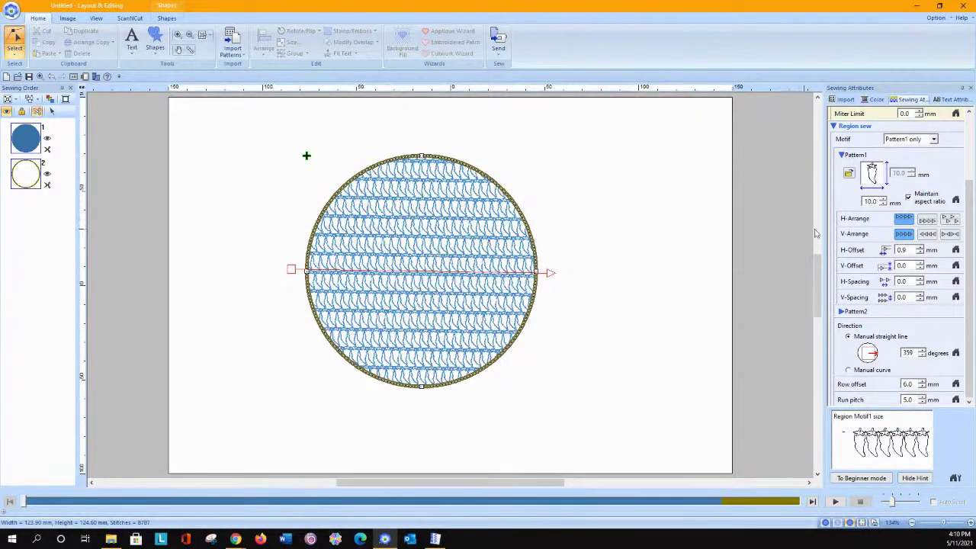
Set the Pattern1 motif size to 20 mm with the aspect ratio maintained.
drag(865, 202, 897, 199)
text(20)
key(Return)
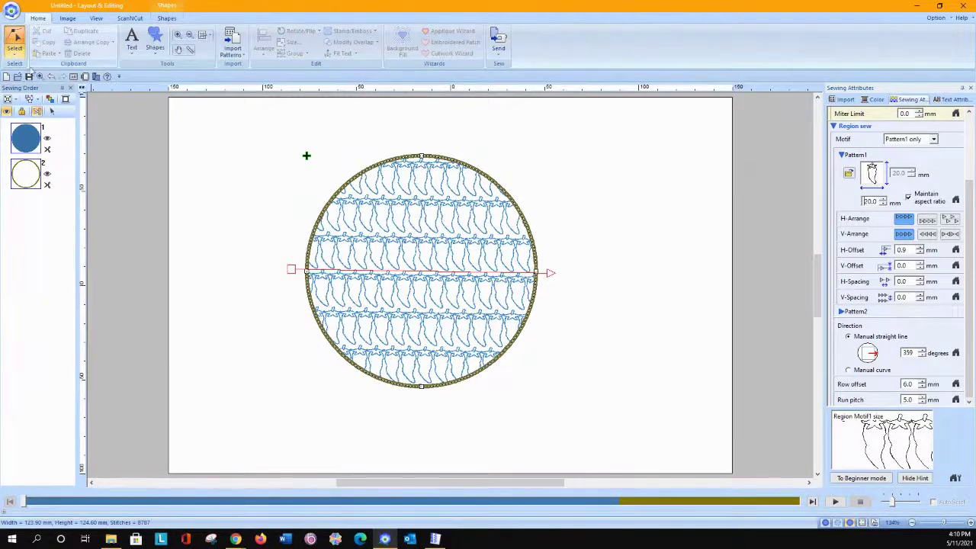
Select the circle as a whole object and run through its stitching in the stitch simulator.
click(15, 55)
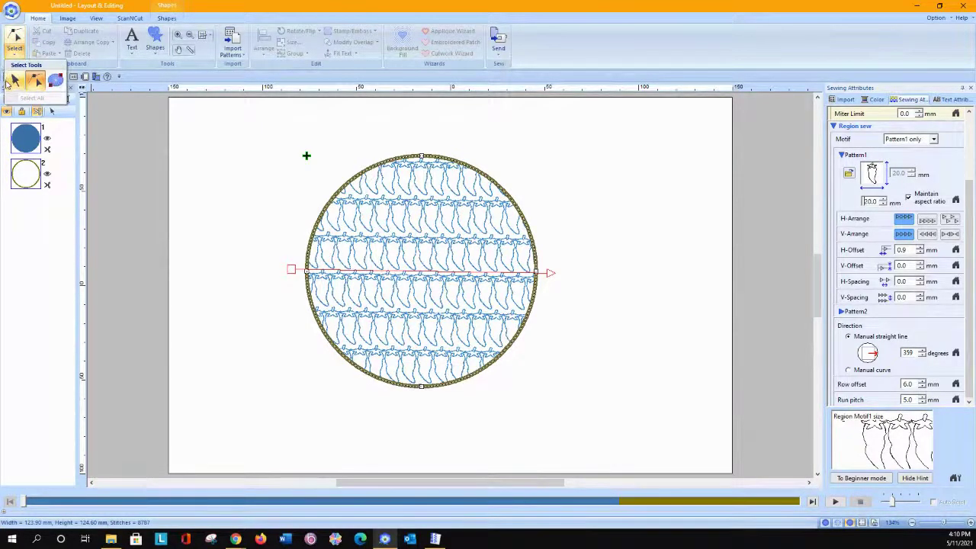
click(15, 80)
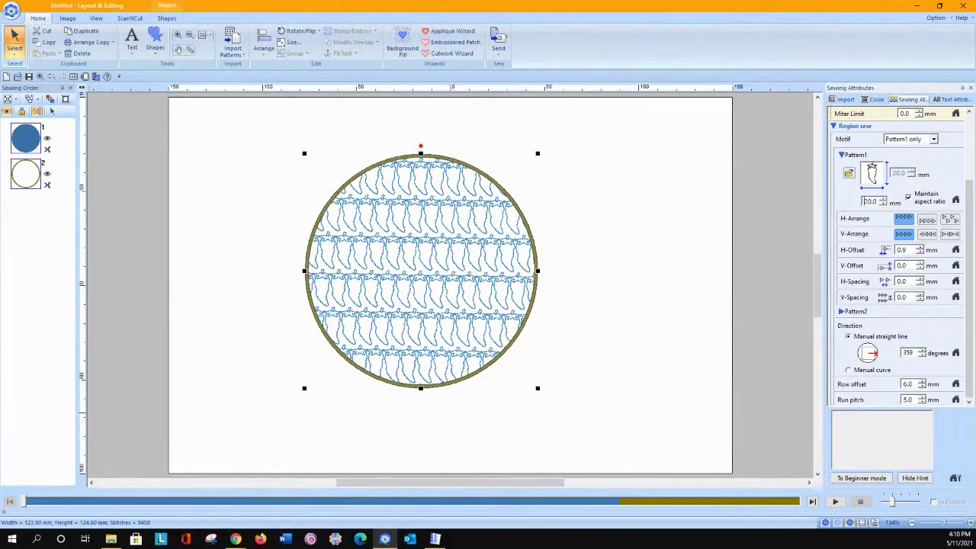
drag(24, 505, 87, 488)
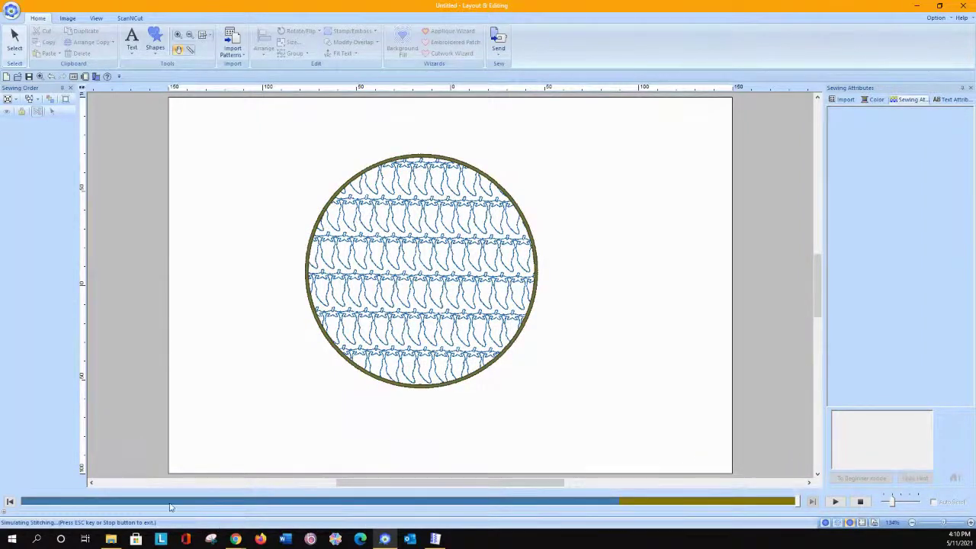
key(Escape)
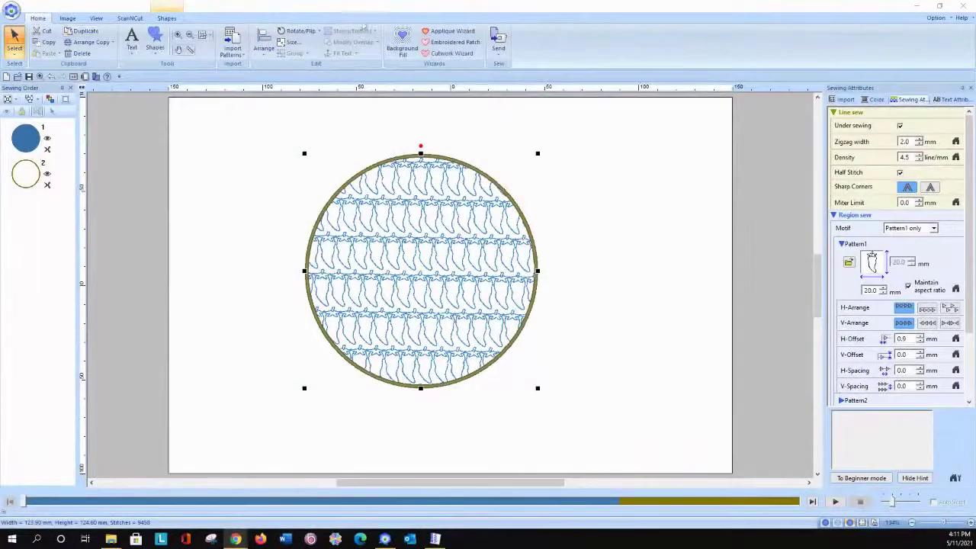
Switch to Design Center and start a new embroidery from an image file.
click(938, 18)
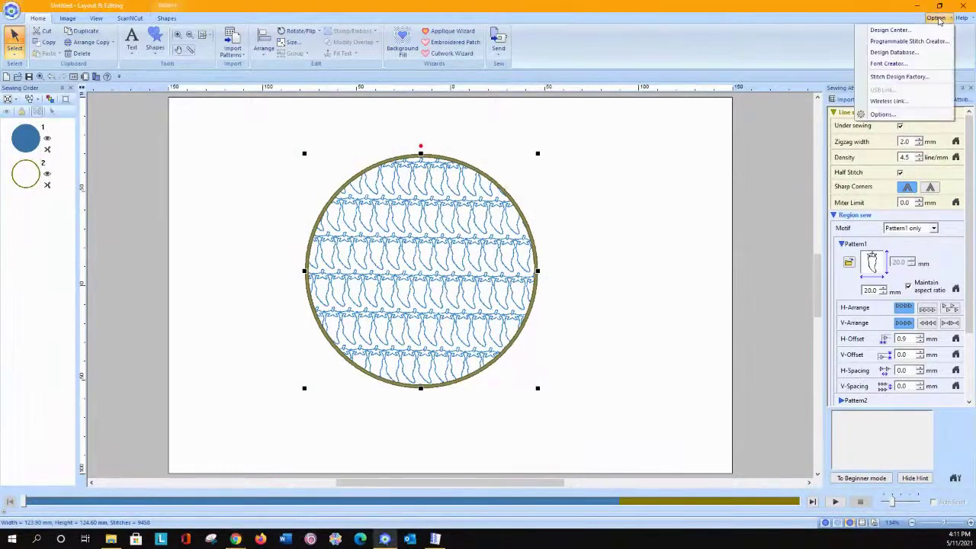
click(900, 38)
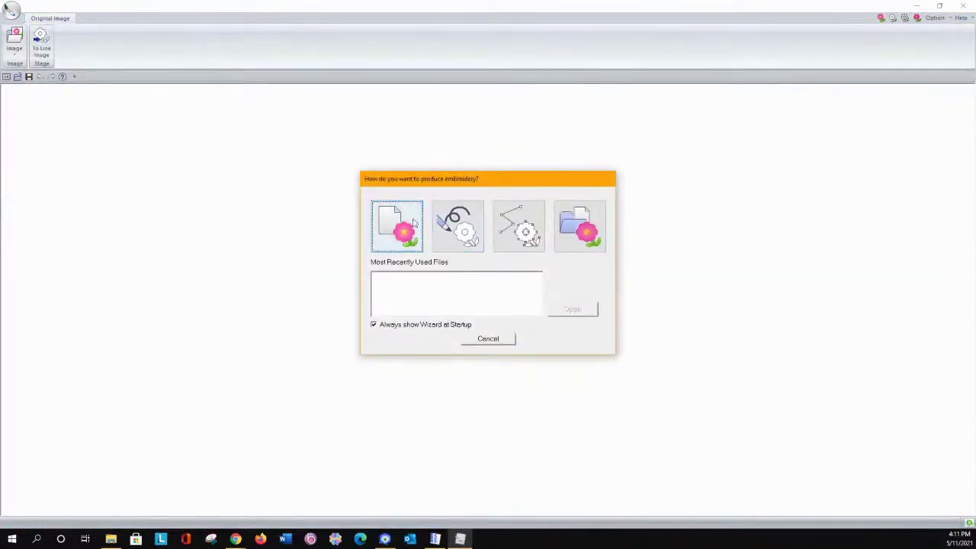
click(404, 234)
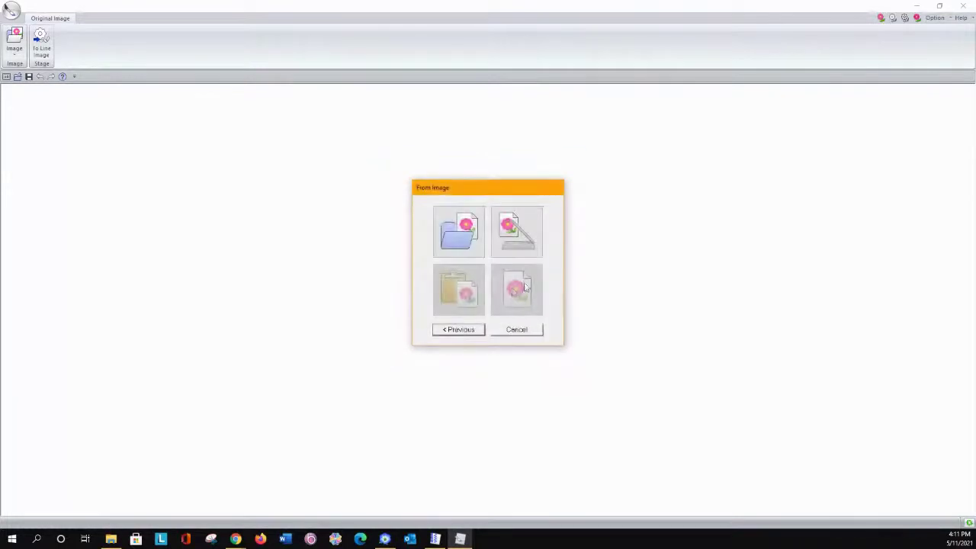
click(467, 242)
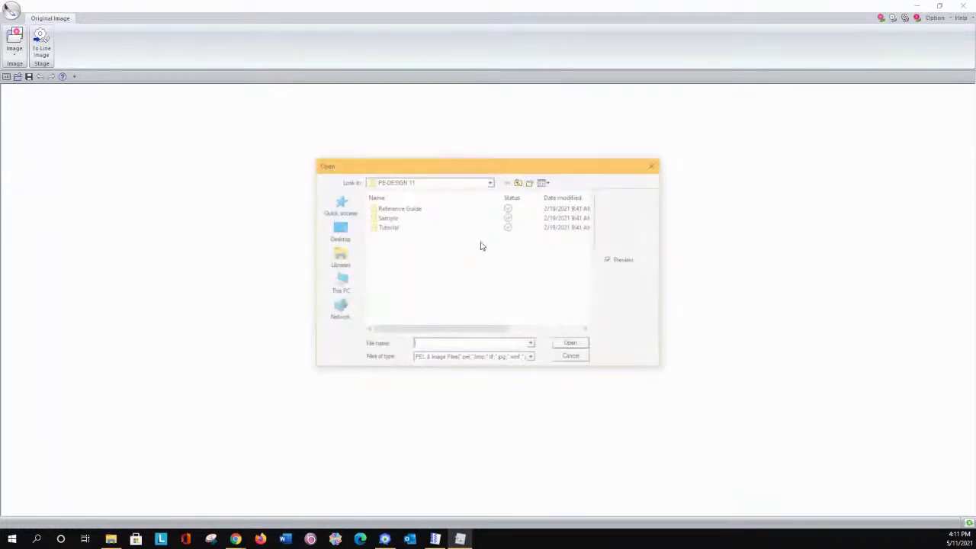
Browse to the ClipArt folder of PE-DESIGN 11 inside Brother under Program Files (x86) on the C drive.
click(376, 231)
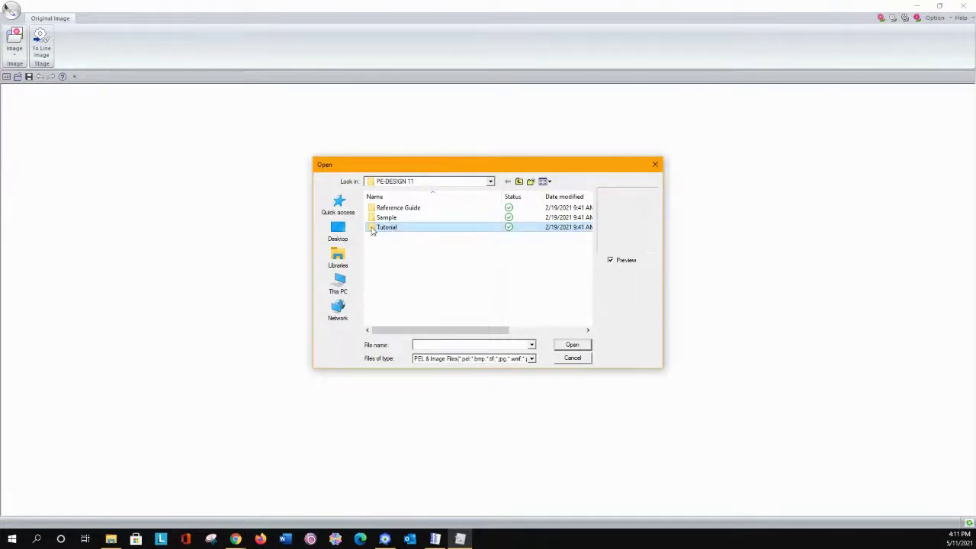
double_click(373, 231)
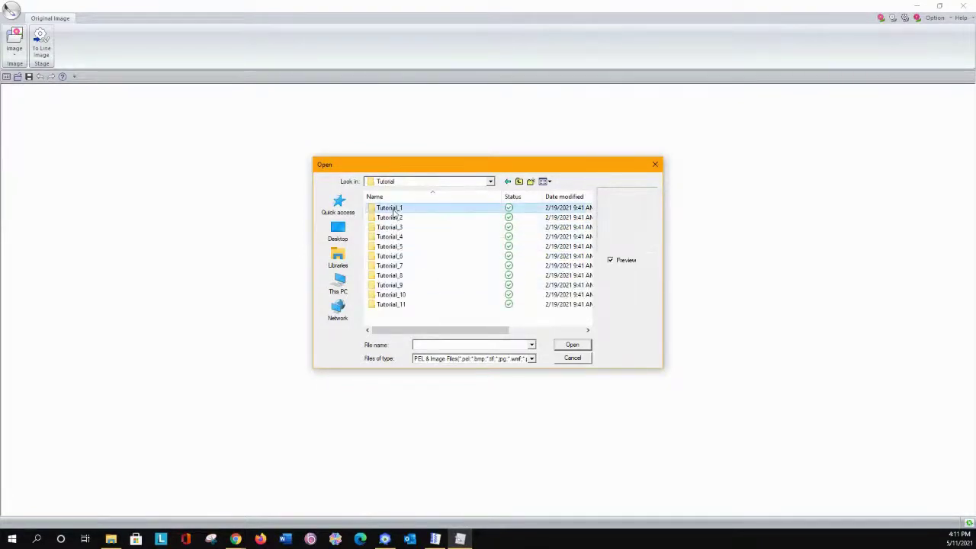
click(340, 284)
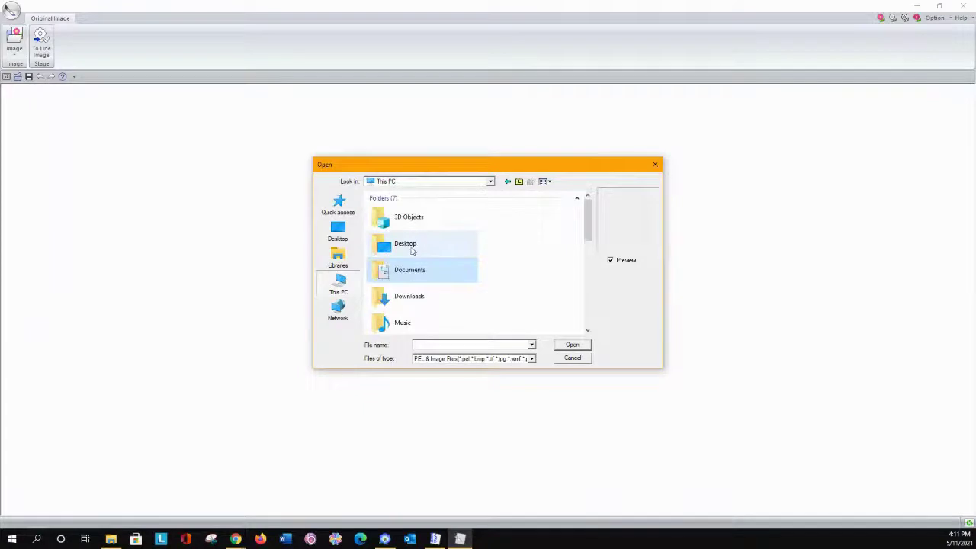
scroll(410, 252, down, 10)
scroll(401, 262, up, 3)
click(401, 261)
double_click(401, 261)
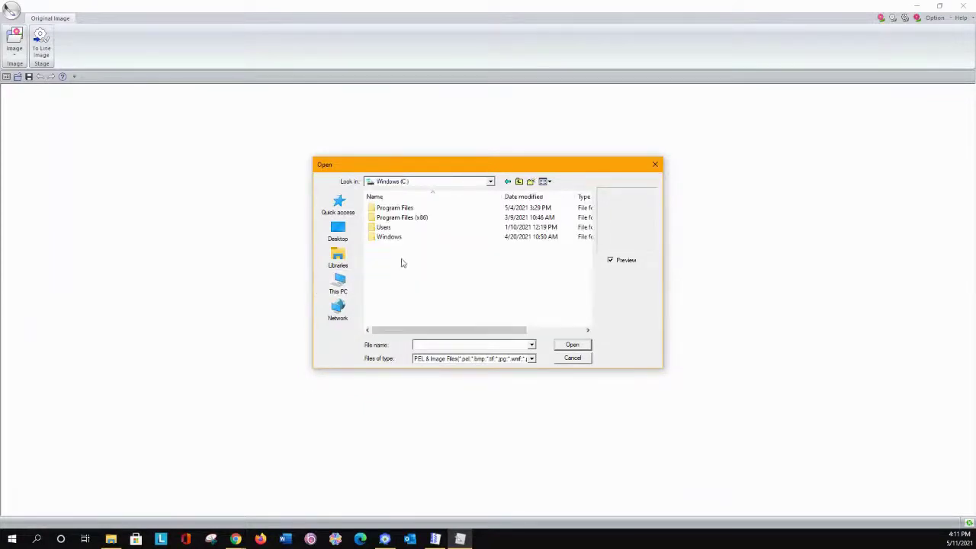
double_click(389, 219)
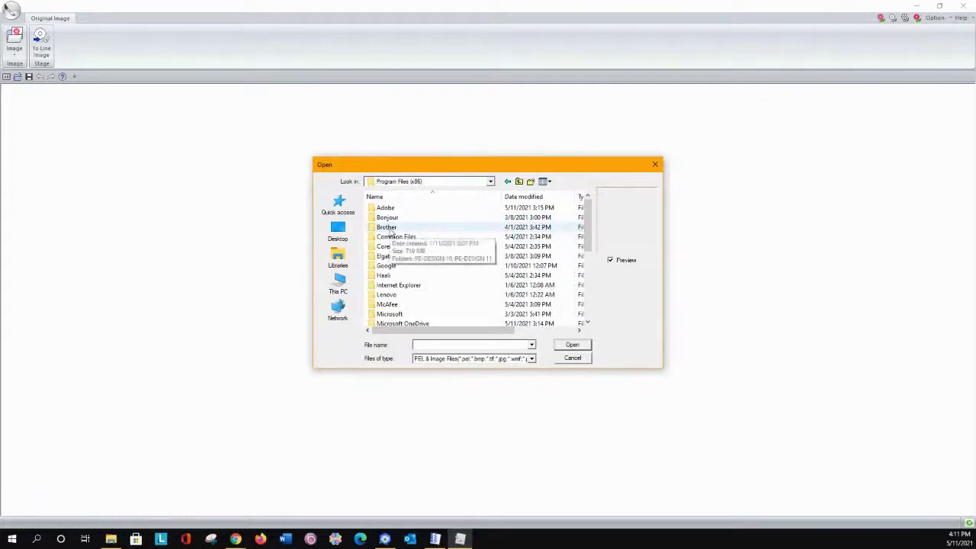
double_click(393, 229)
click(395, 221)
double_click(395, 219)
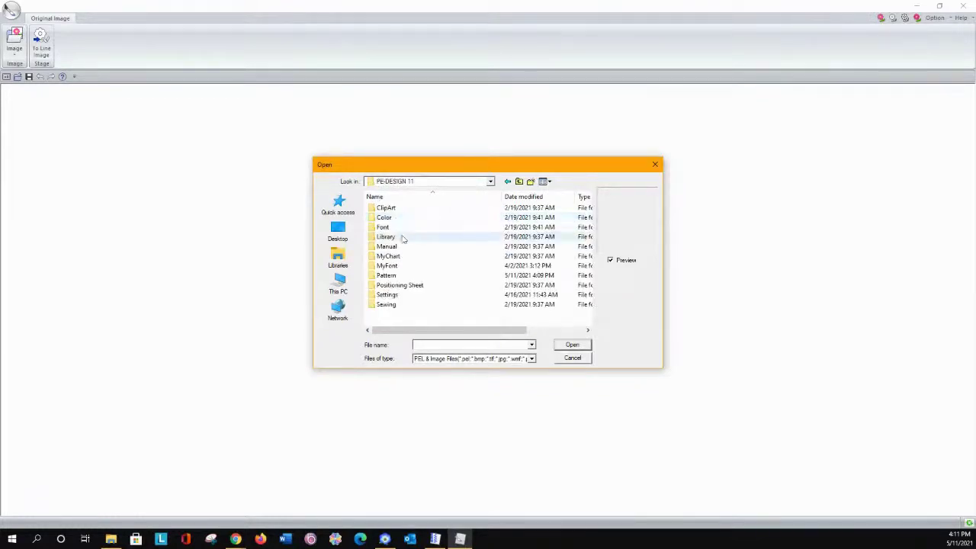
double_click(389, 208)
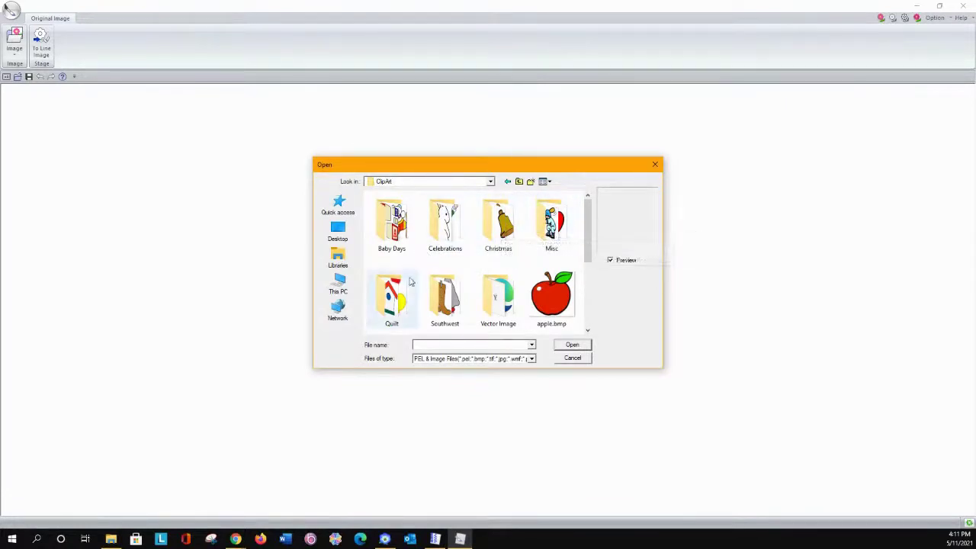
Open Pepper.bmp from the Southwest clip art folder.
double_click(458, 296)
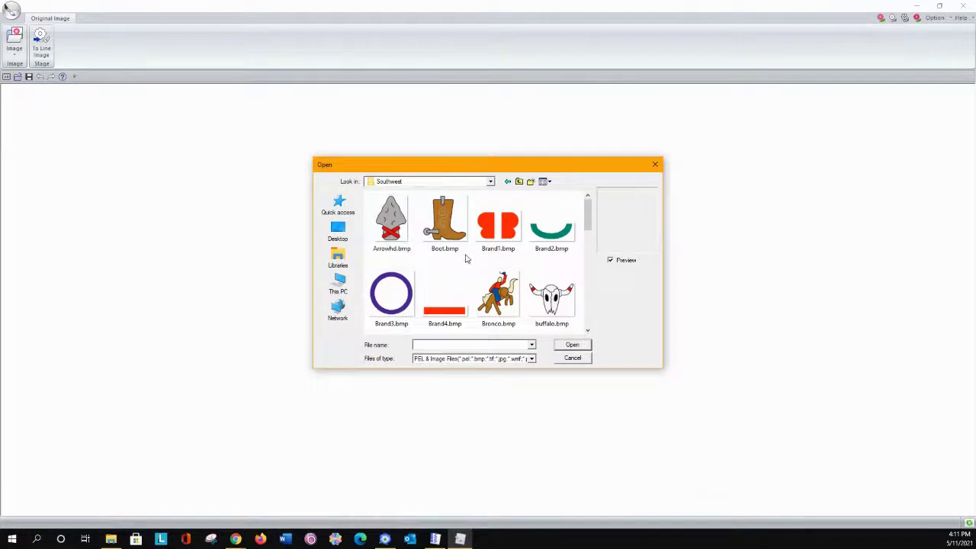
scroll(467, 261, down, 6)
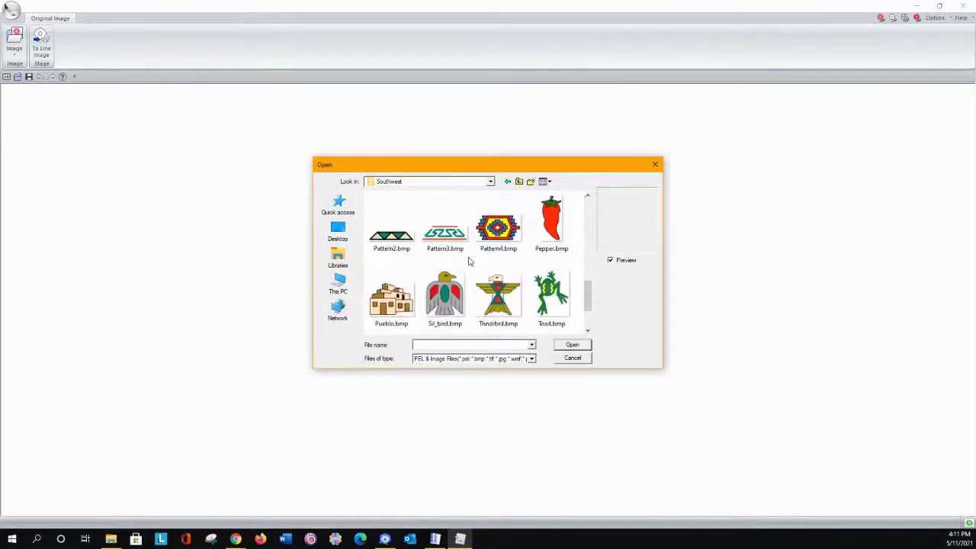
double_click(548, 217)
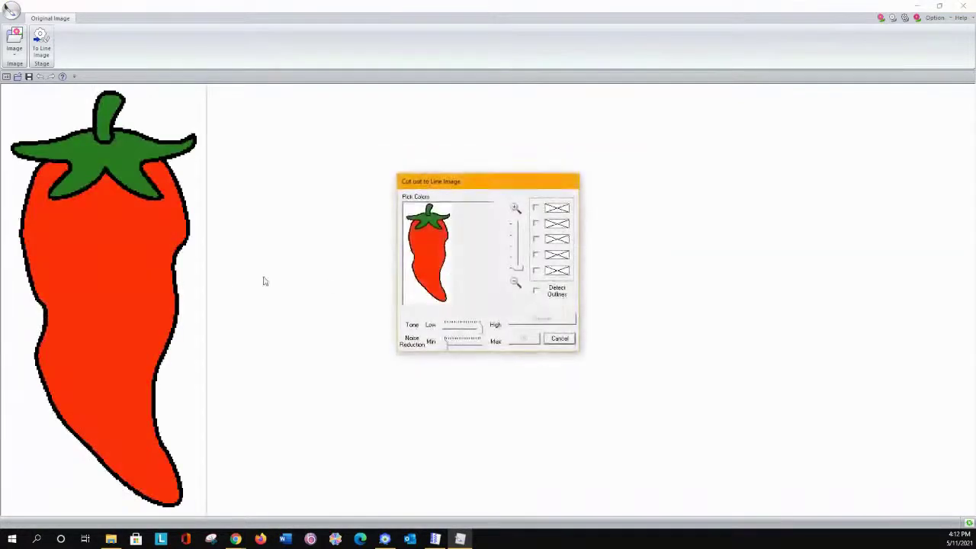
Convert the pepper picture to a line image by picking its black outline and red body colors.
drag(518, 273, 517, 232)
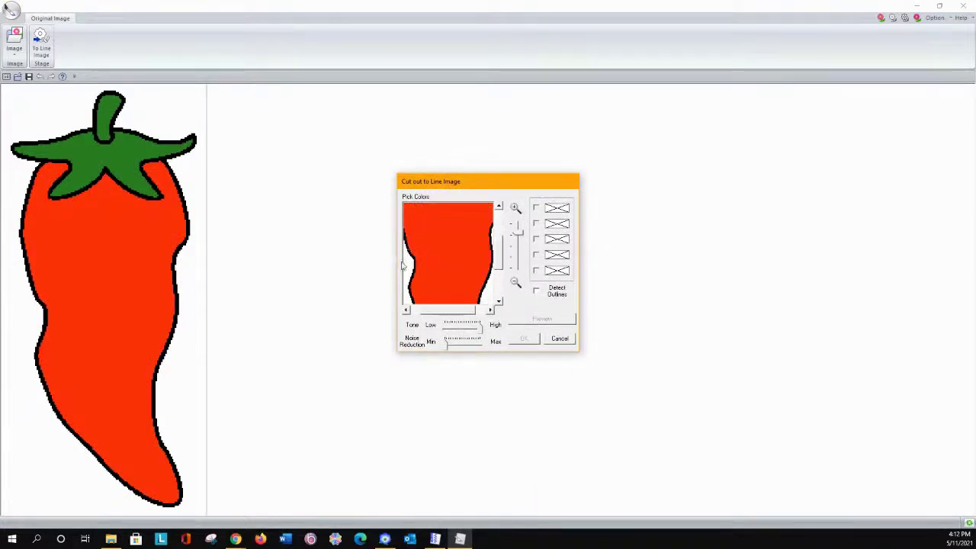
click(413, 254)
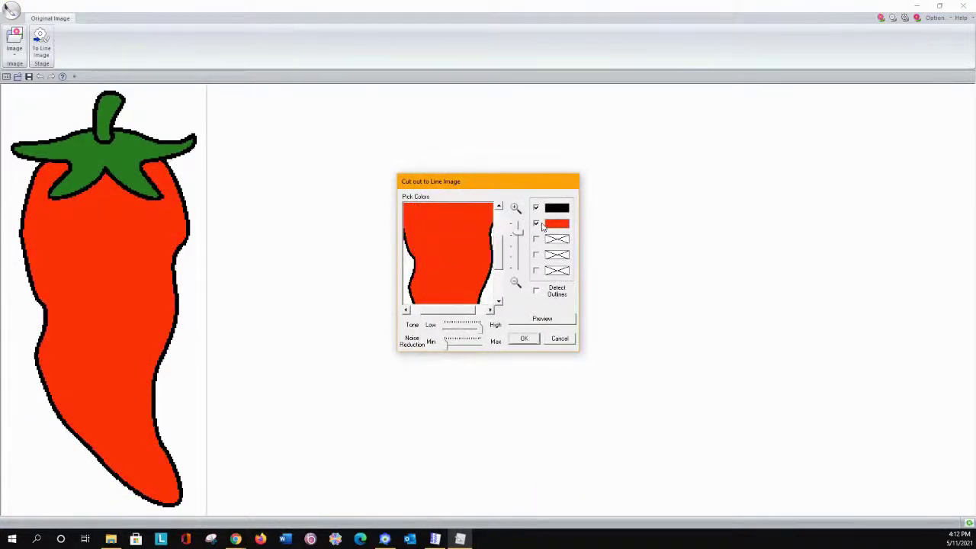
click(521, 340)
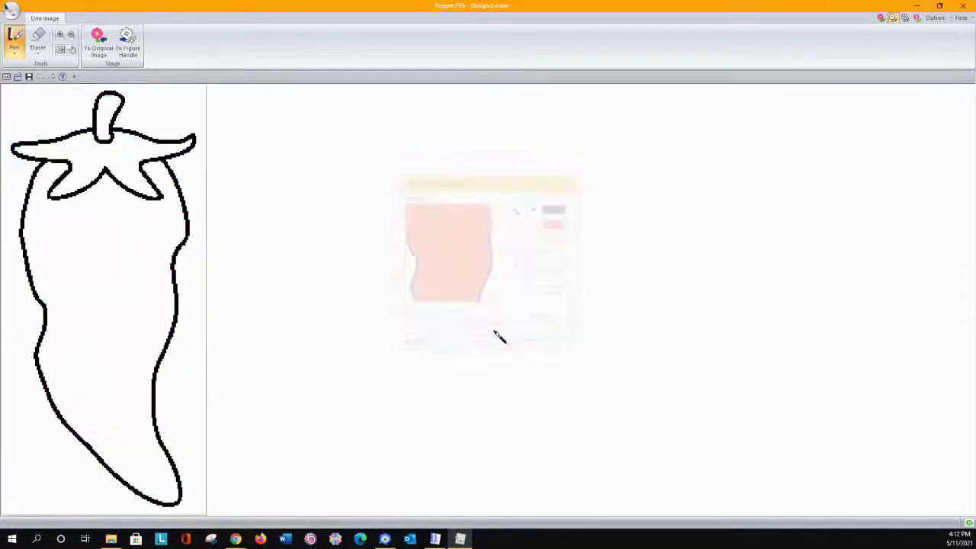
Convert the line image to figure outlines at Normal resolution with thinning 5, and proceed to the Sew Setting stage.
click(128, 44)
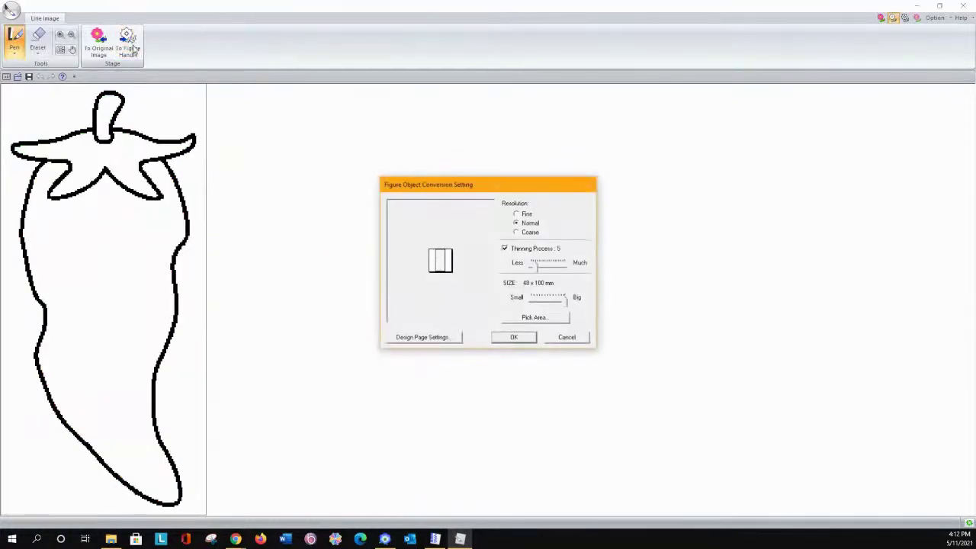
click(515, 338)
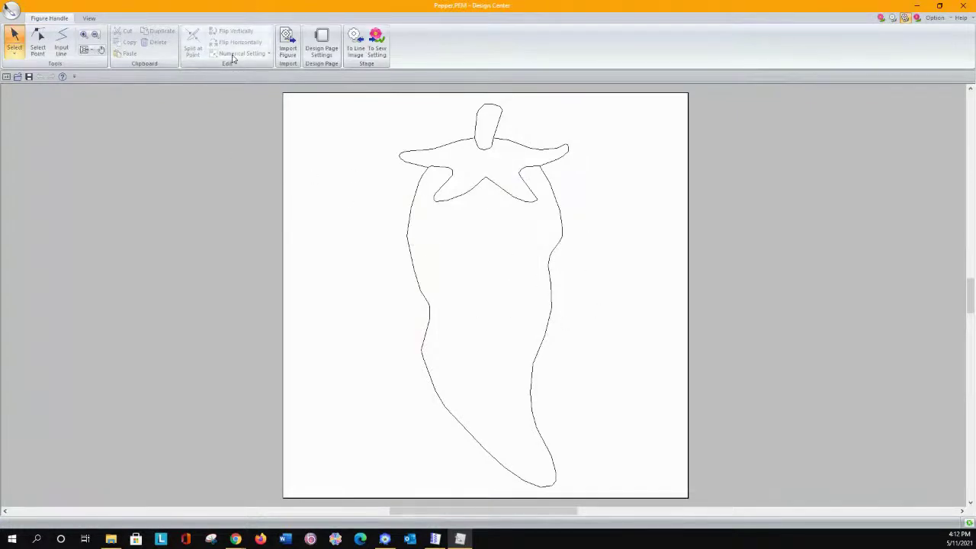
click(376, 45)
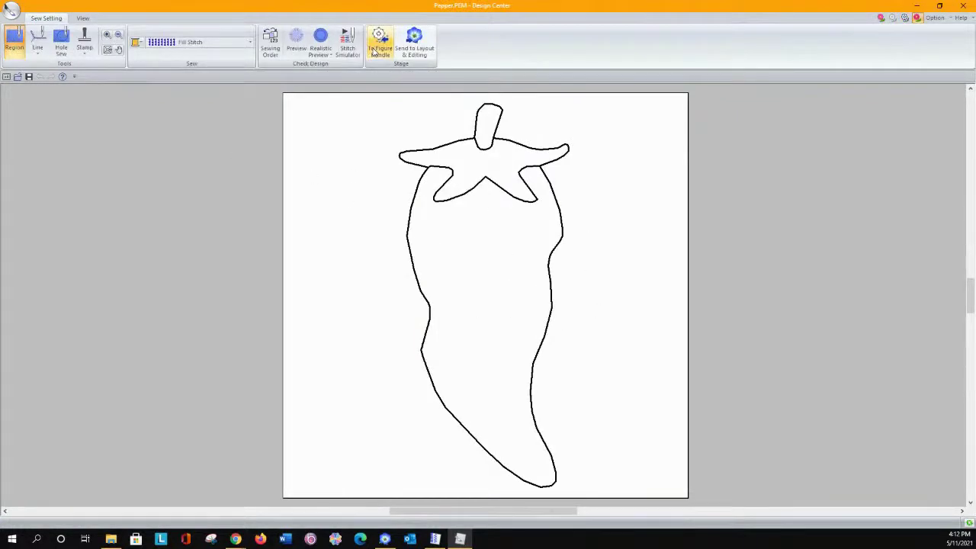
Apply Motif Stitch to the pepper body region and check it in the realistic preview.
click(228, 43)
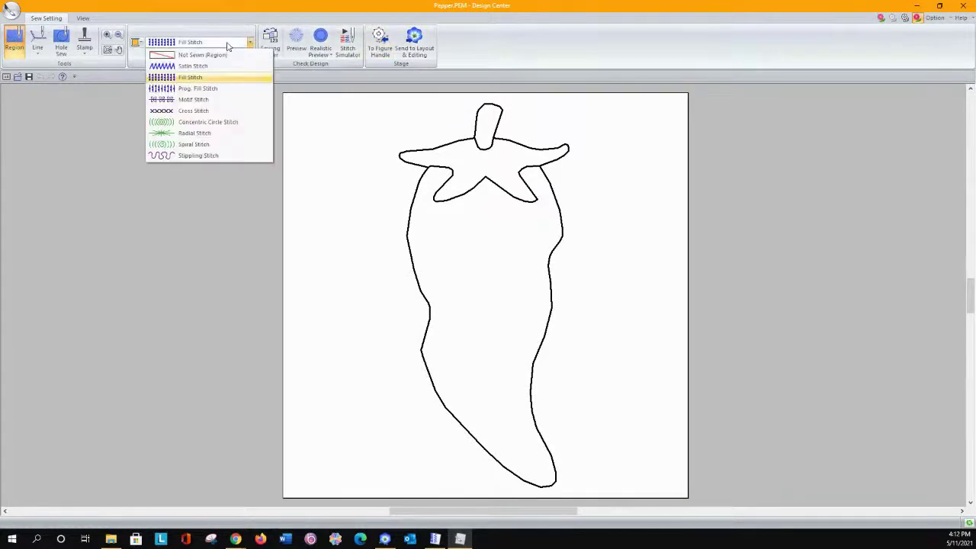
click(195, 99)
click(489, 283)
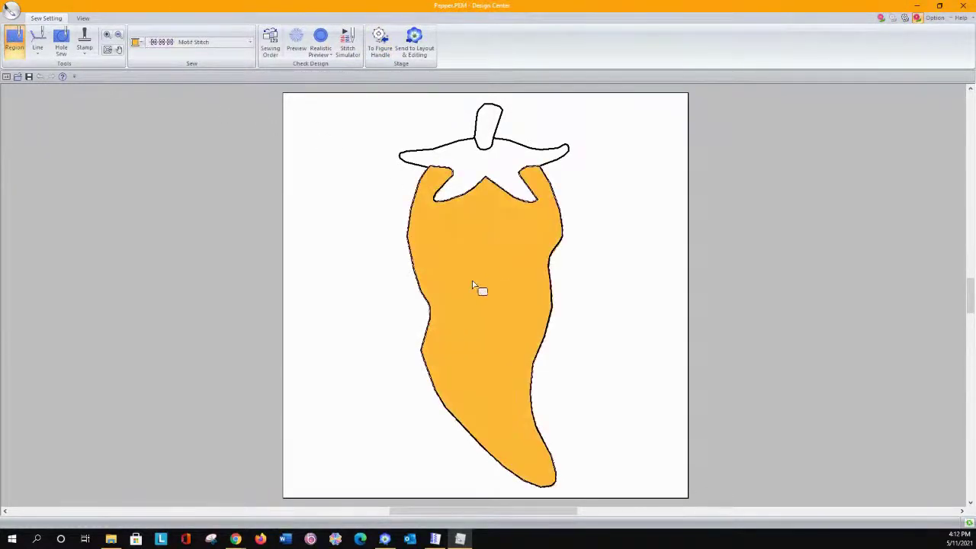
click(321, 38)
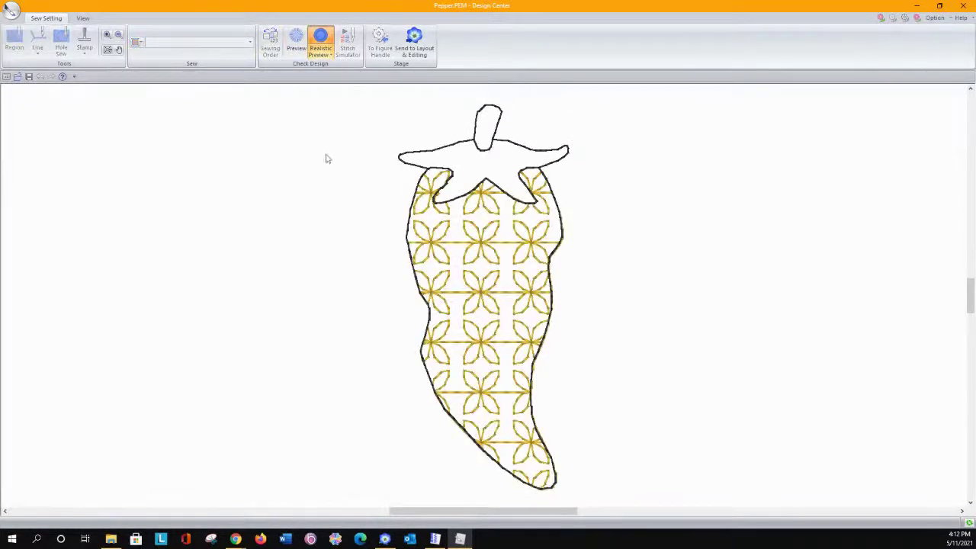
click(321, 38)
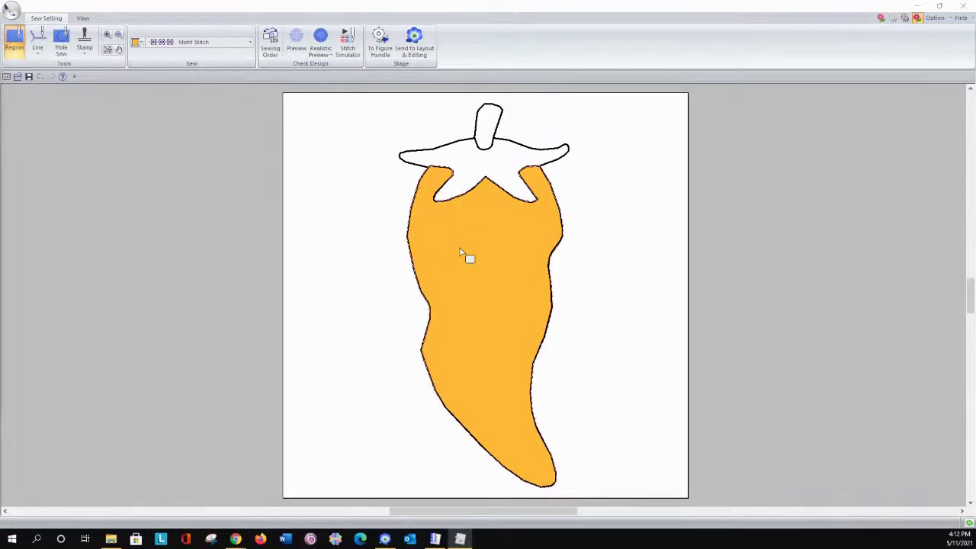
Change the pepper body's motif to a chili2 at 20 mm wide with aspect ratio maintained, and check the realistic preview.
drag(0, 75, 675, 101)
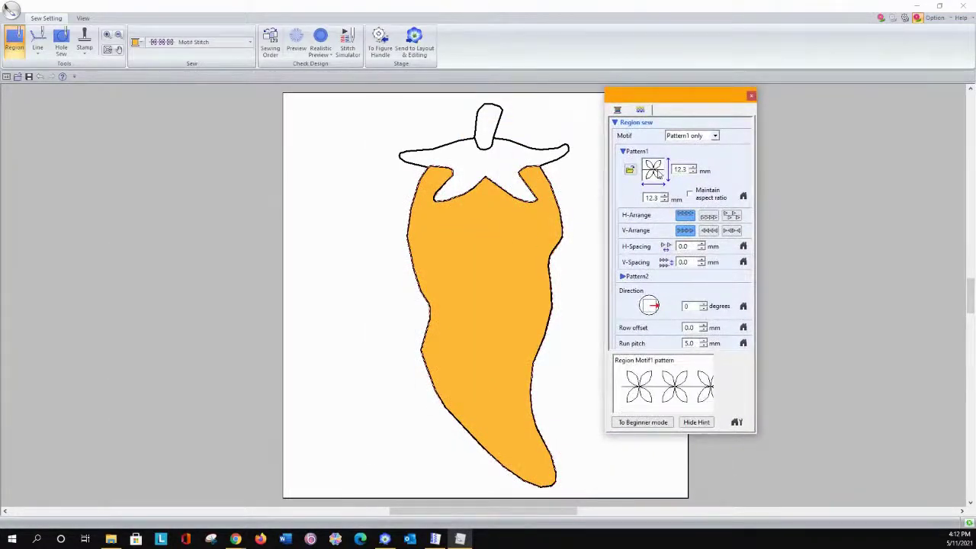
click(655, 171)
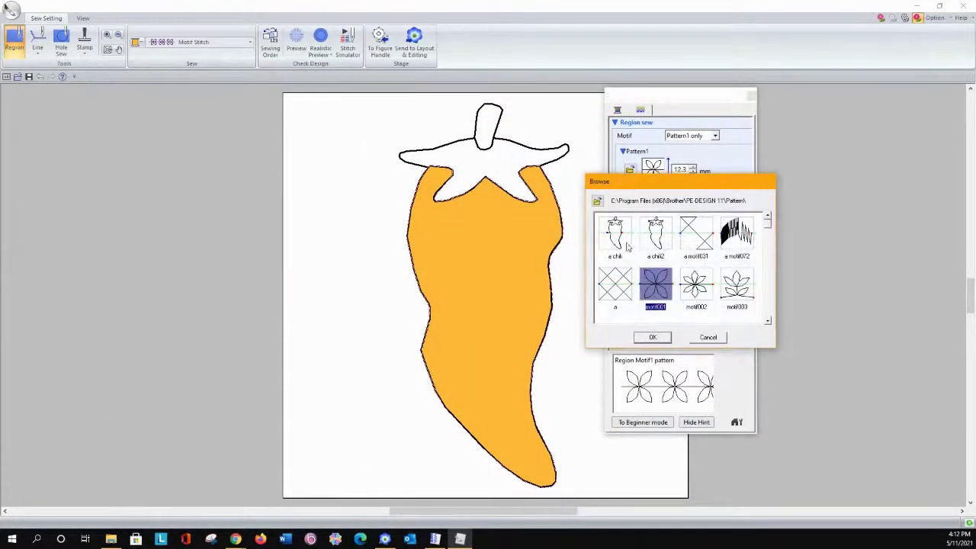
click(653, 238)
click(653, 337)
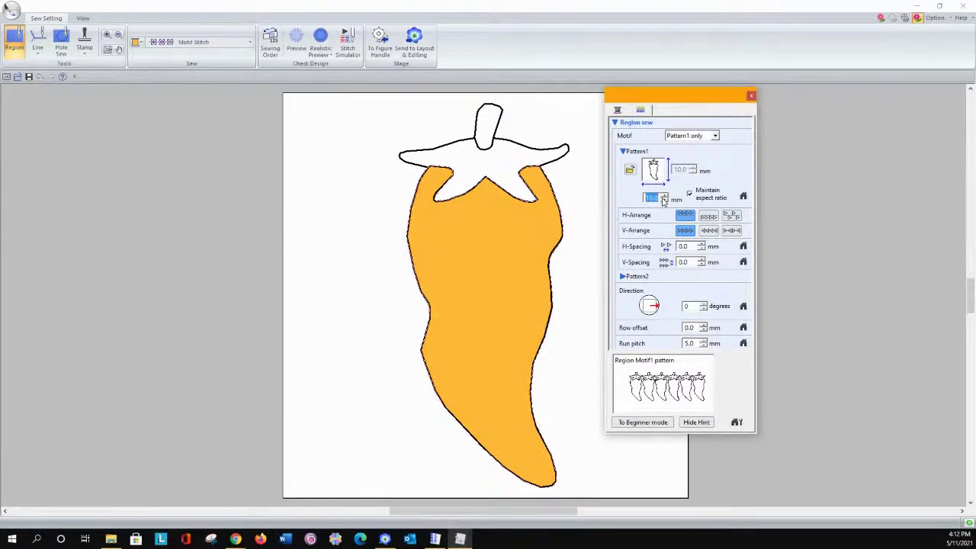
text(20)
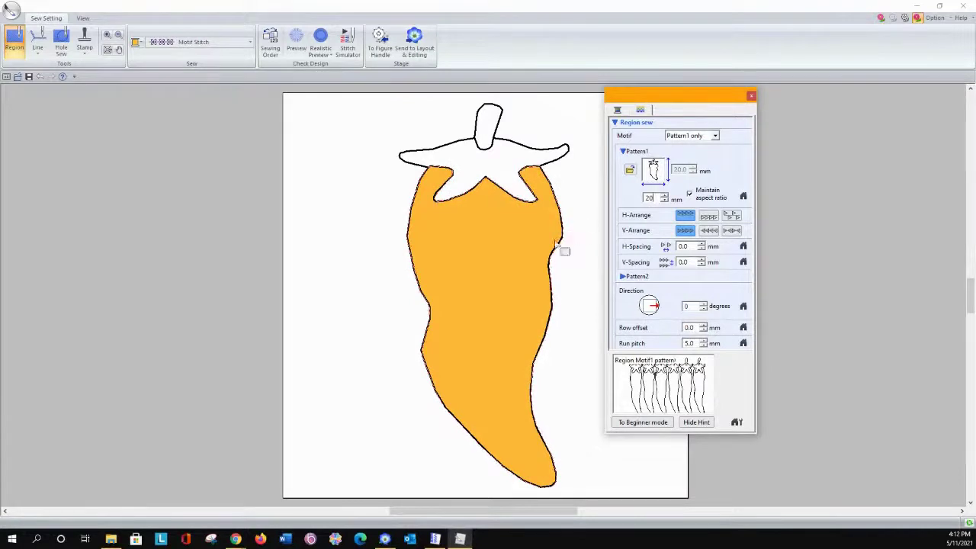
click(523, 272)
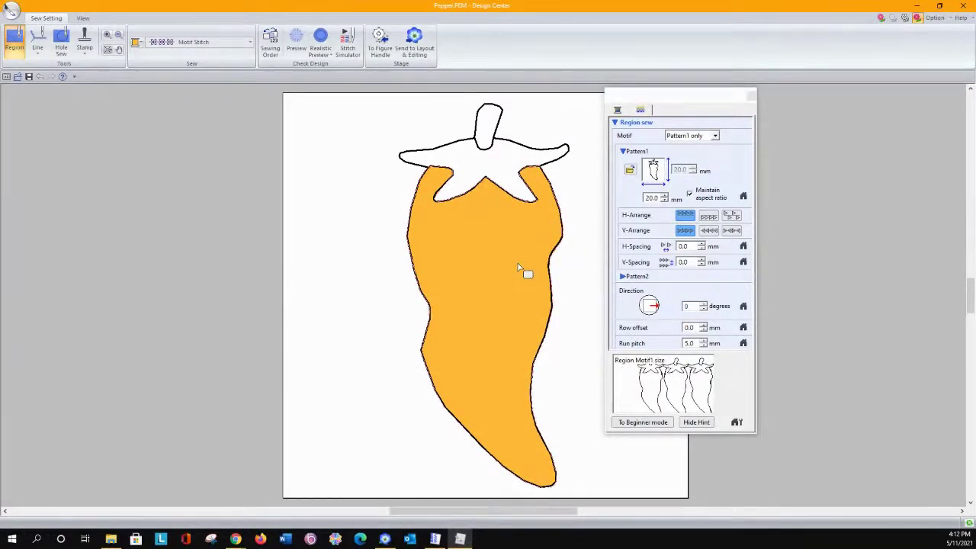
click(320, 37)
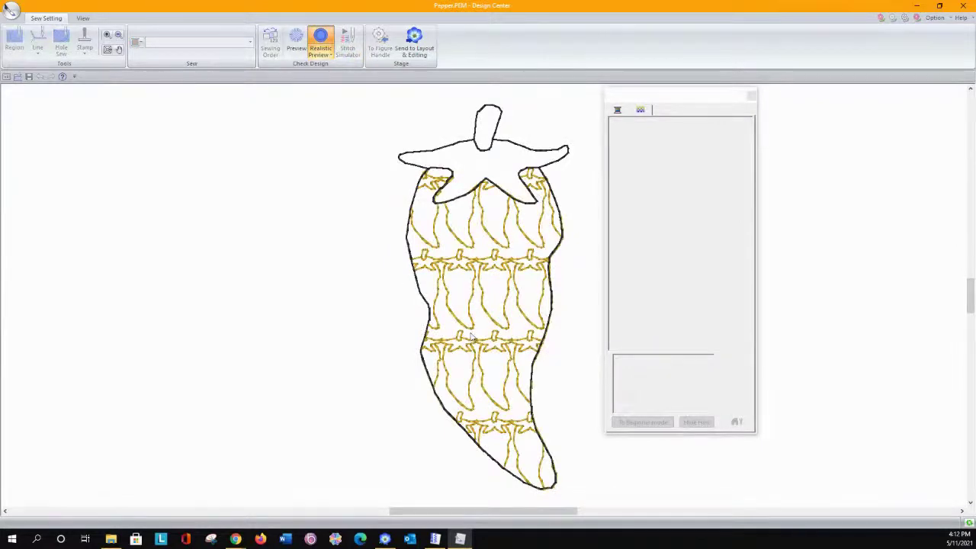
click(321, 38)
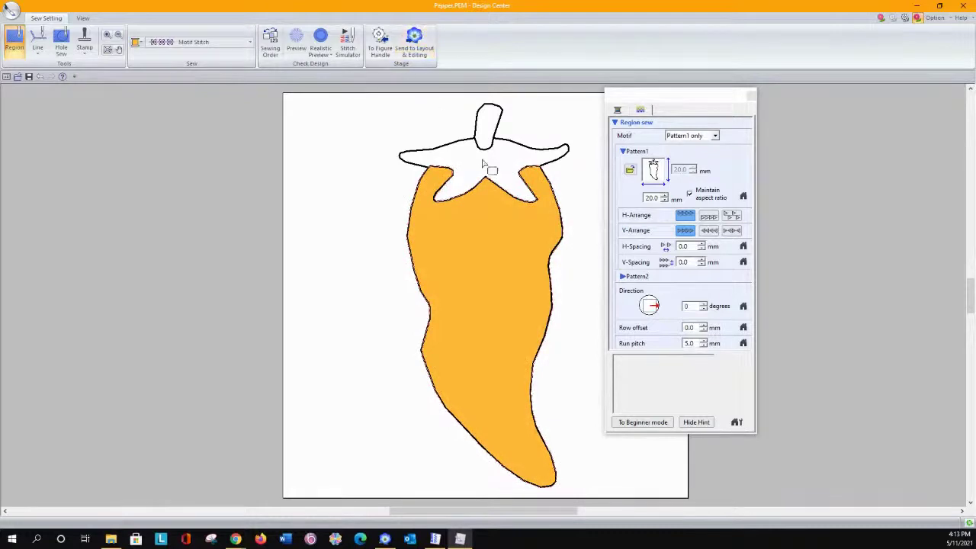
Fill the pepper's cap and stem with Fill Stitch in Leaf Green thread.
click(175, 44)
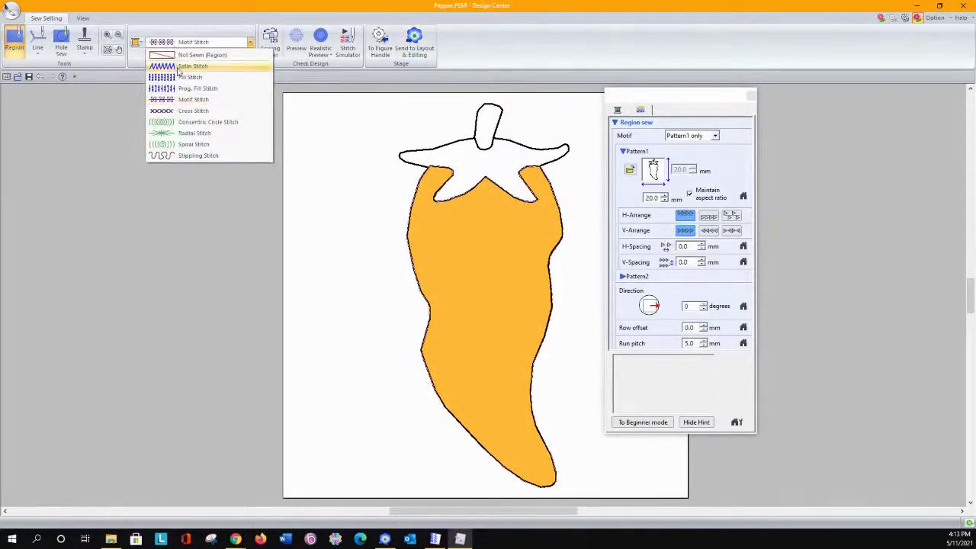
click(180, 76)
click(136, 42)
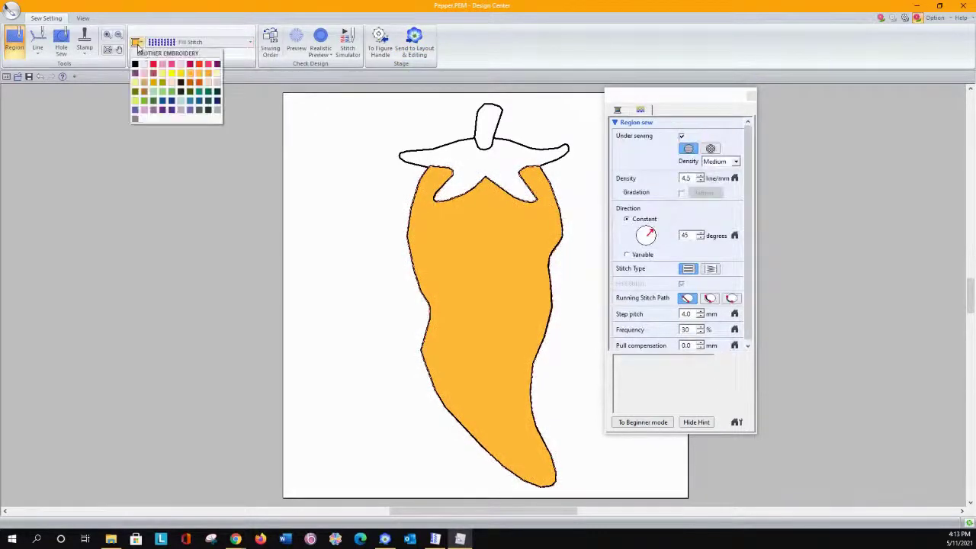
click(180, 91)
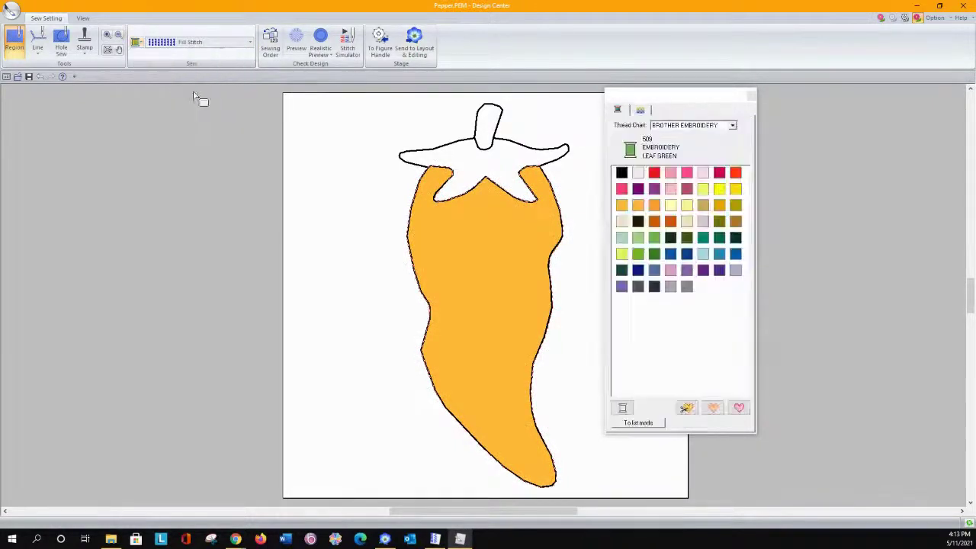
click(463, 158)
click(492, 123)
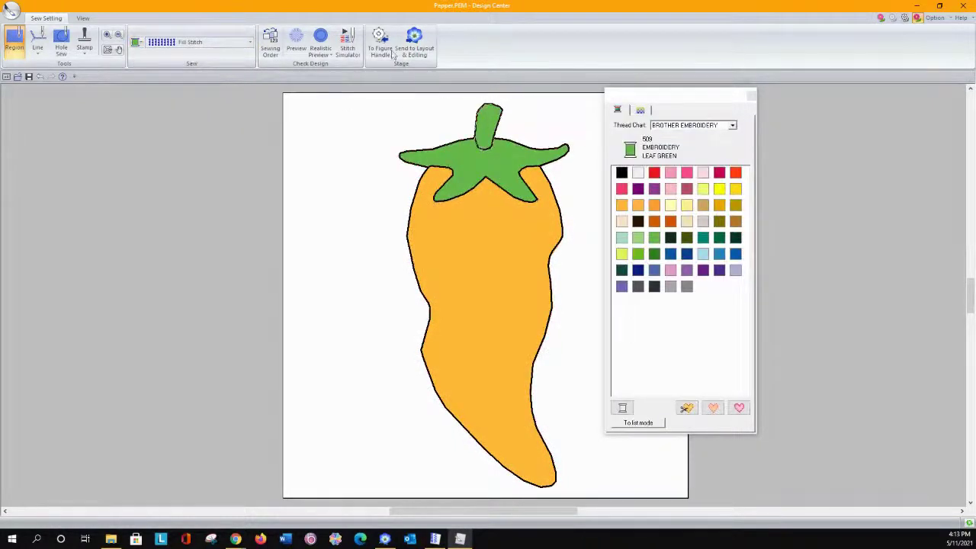
Send the pepper to Layout & Editing, import it as stitches at 100% magnification, and place it to the right of the circle.
click(413, 40)
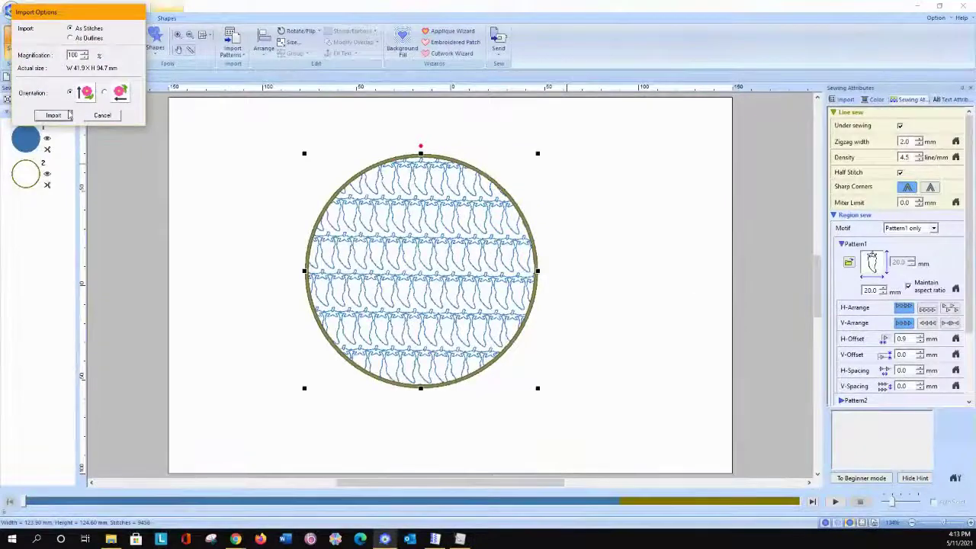
click(53, 116)
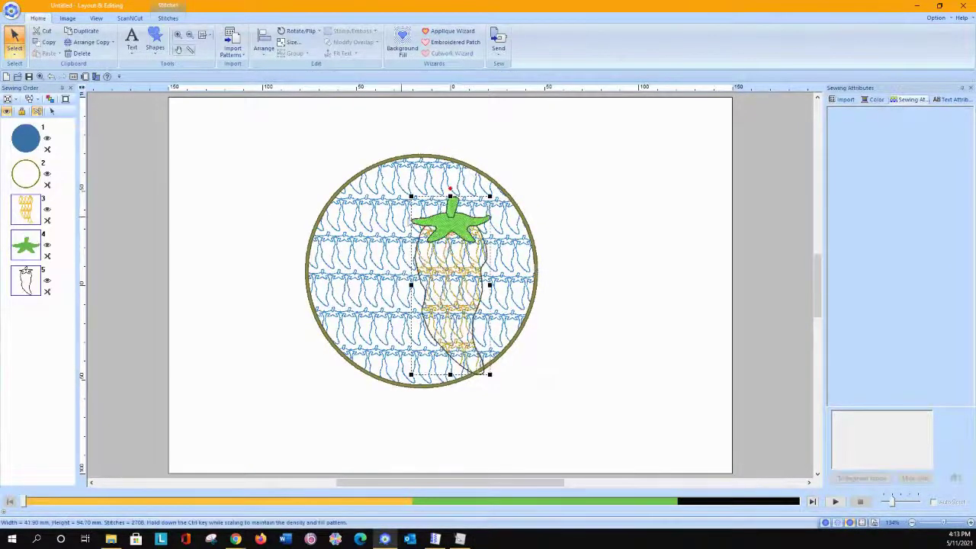
drag(532, 214, 641, 193)
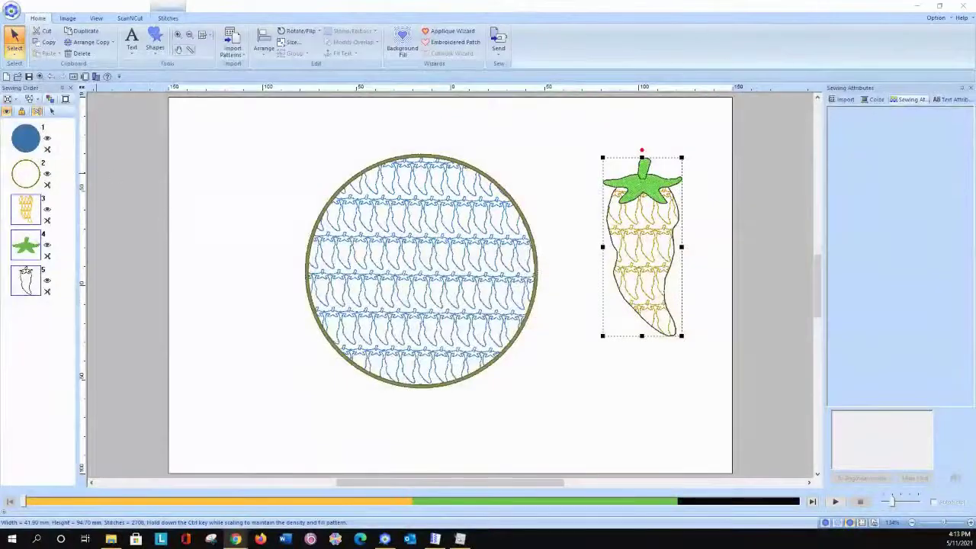
Paste a copy of the motif-filled circle over the original and move the copy to the start of the sewing order.
click(431, 160)
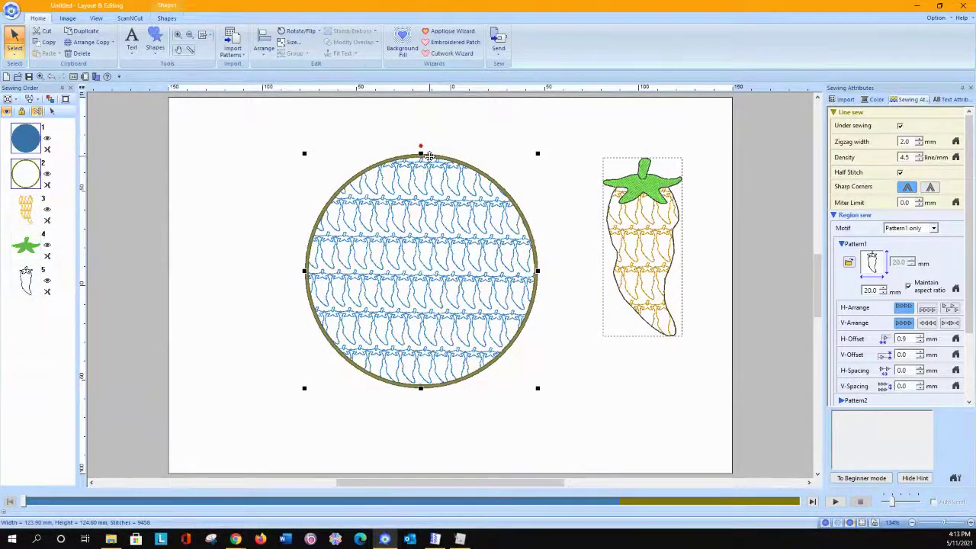
right_click(430, 156)
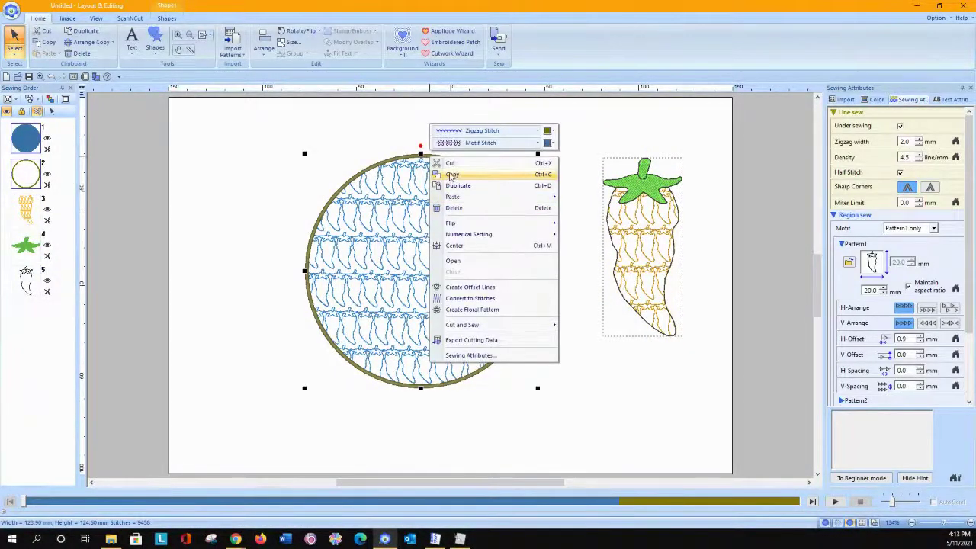
click(452, 175)
right_click(441, 177)
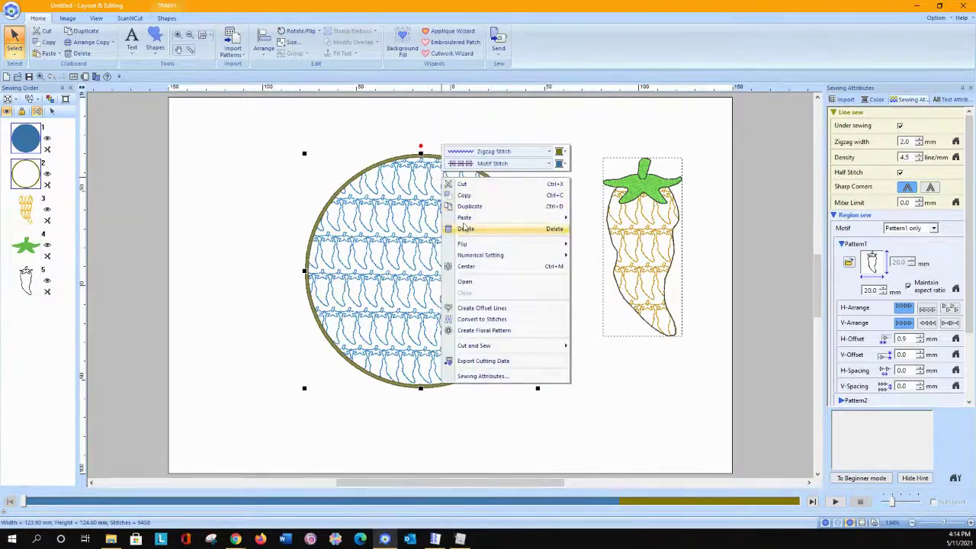
mouse_move(473, 218)
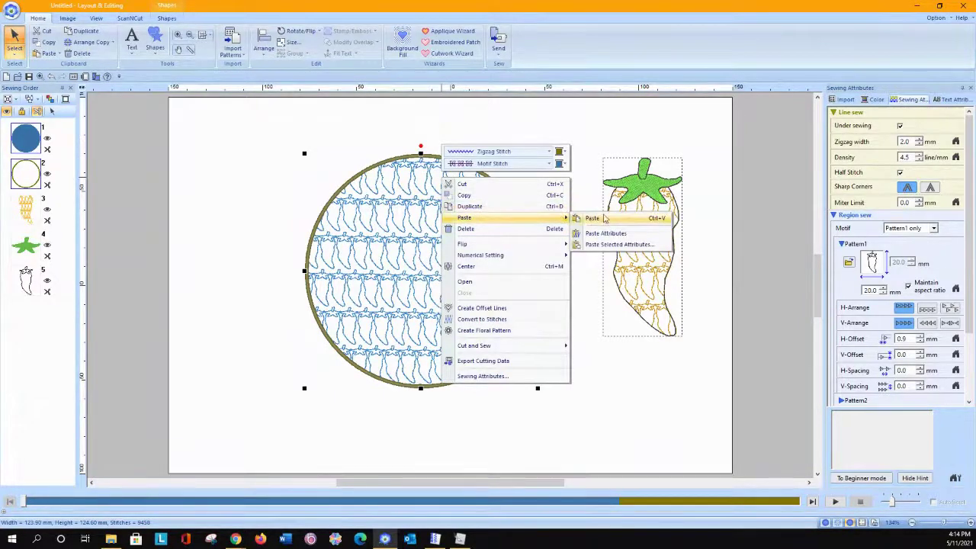
click(593, 218)
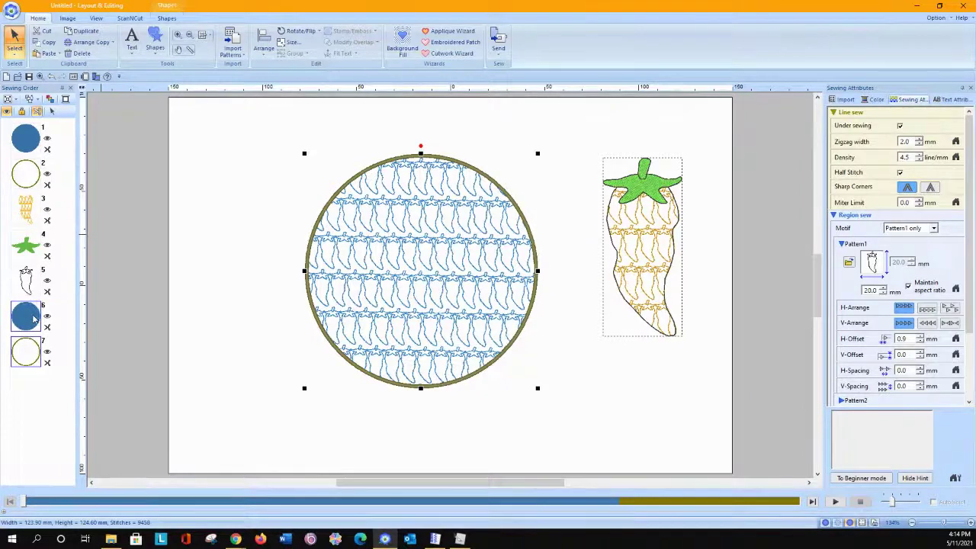
drag(33, 321, 46, 191)
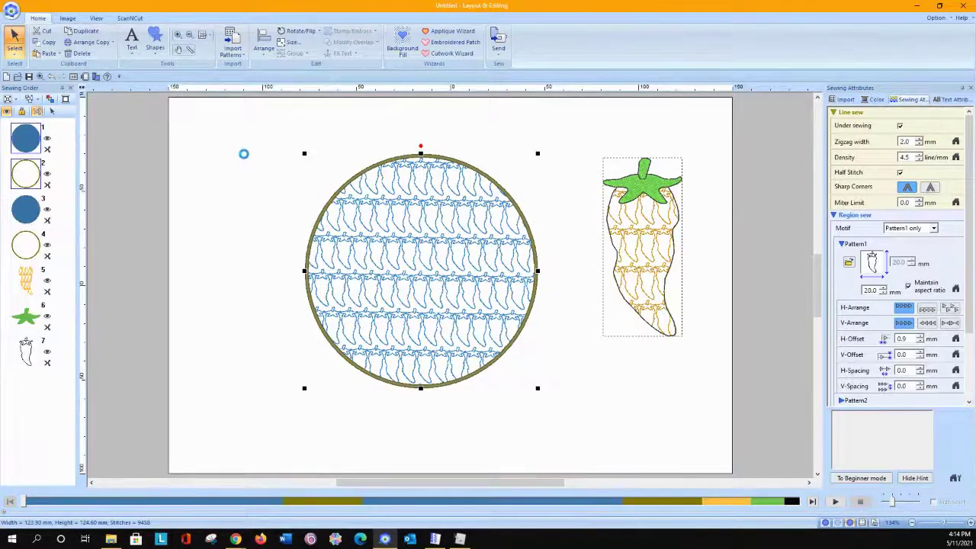
Change the region sewing of the first circle in the sewing order to Fill Stitch.
click(217, 189)
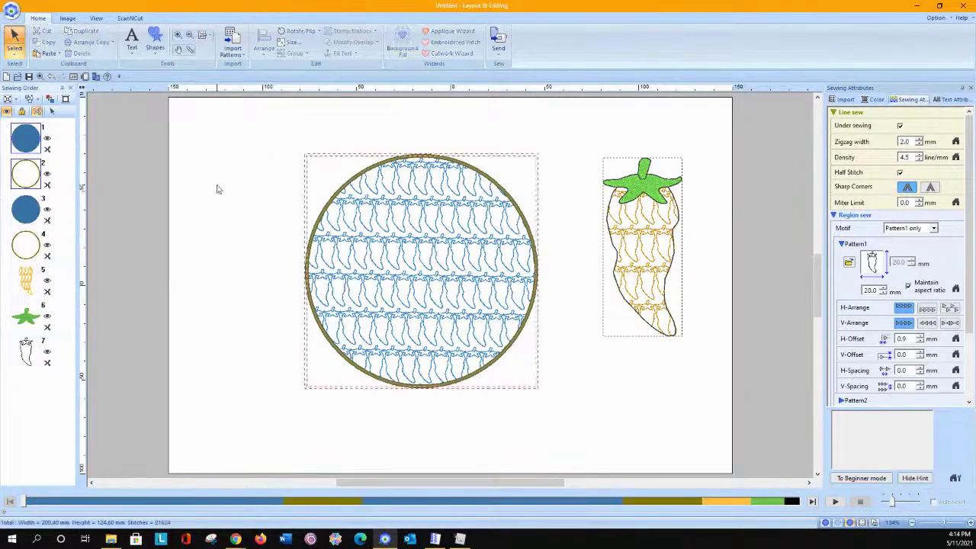
click(129, 181)
click(47, 140)
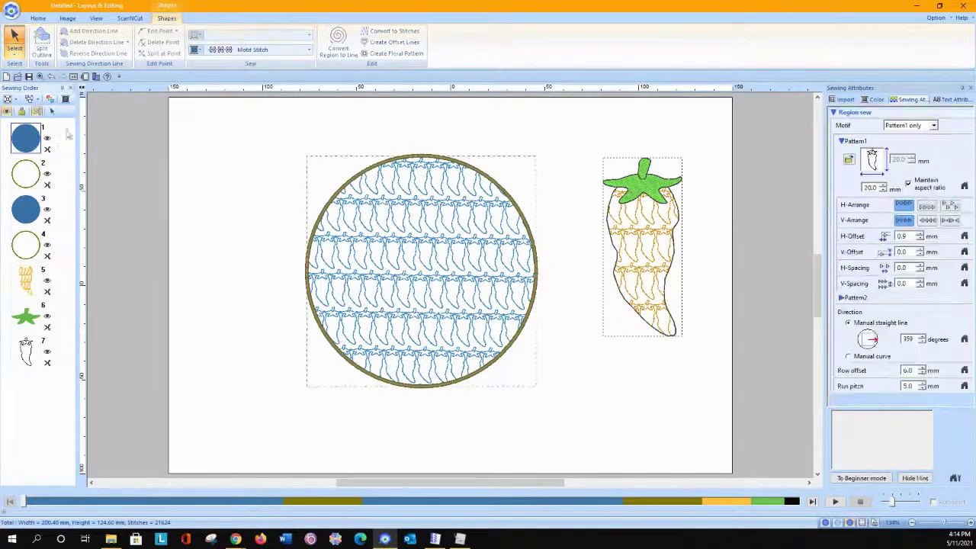
click(235, 52)
click(249, 85)
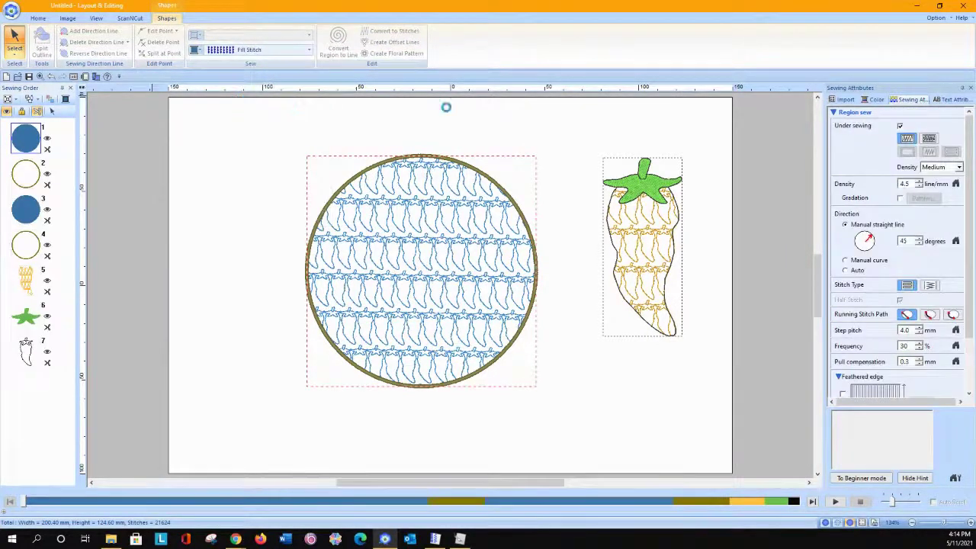
Recolor the solid fill of the first circle in the sewing order with Red from the BROTHER EMBROIDERY thread chart.
click(874, 100)
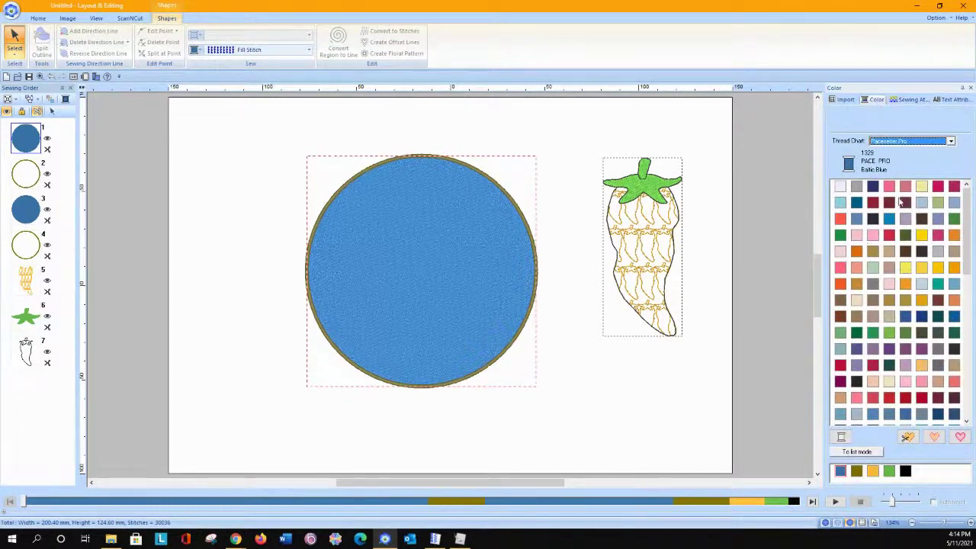
click(908, 142)
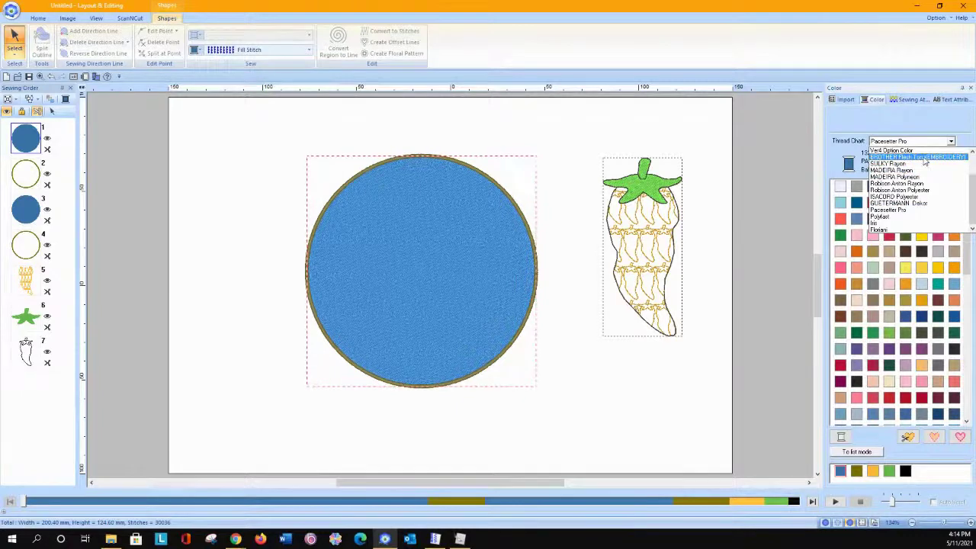
scroll(923, 159, up, 5)
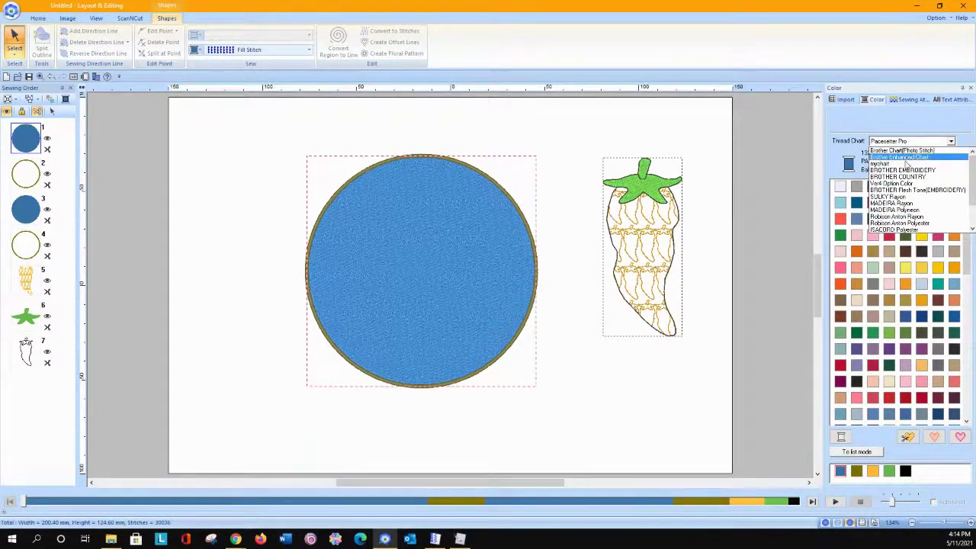
click(904, 169)
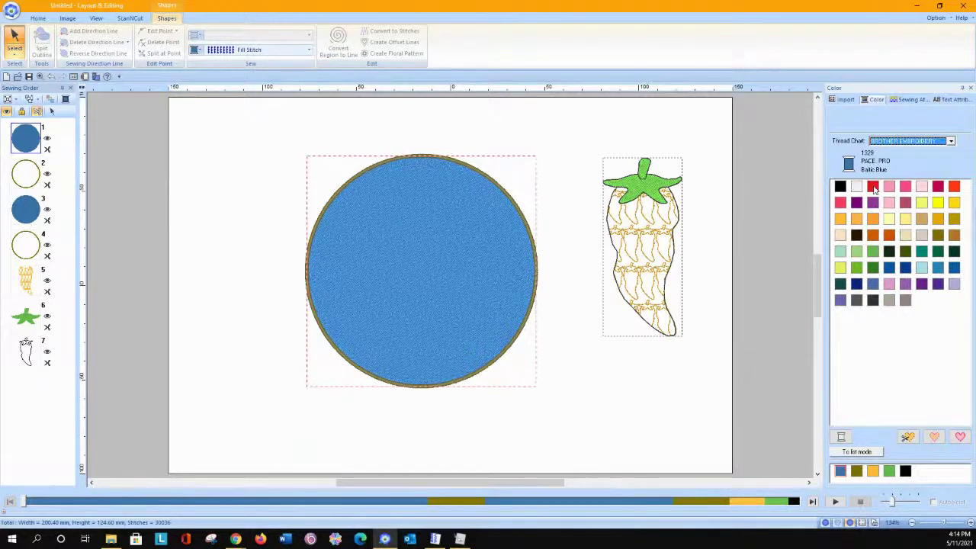
click(873, 187)
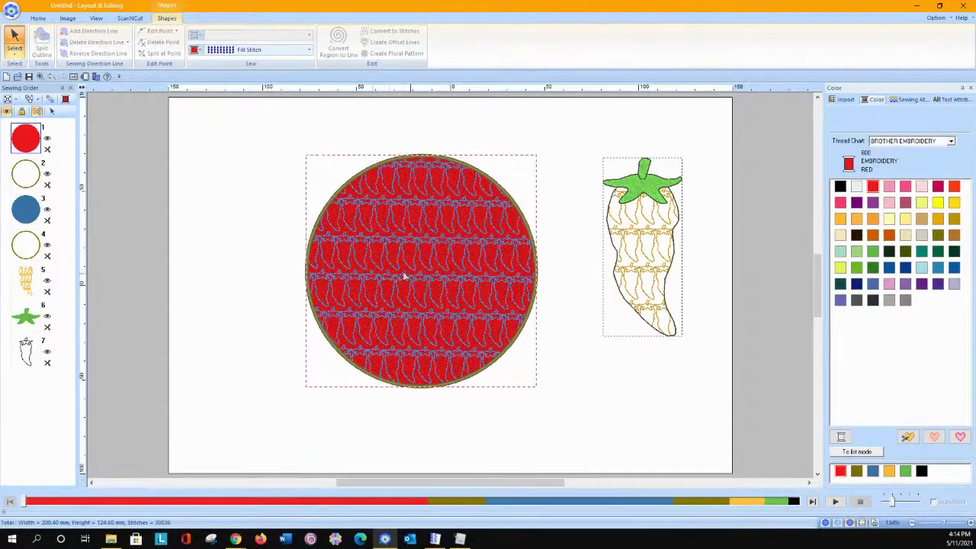
Recolor the circle's chili pepper motif fill with Leaf Green from the BROTHER EMBROIDERY thread chart.
click(23, 212)
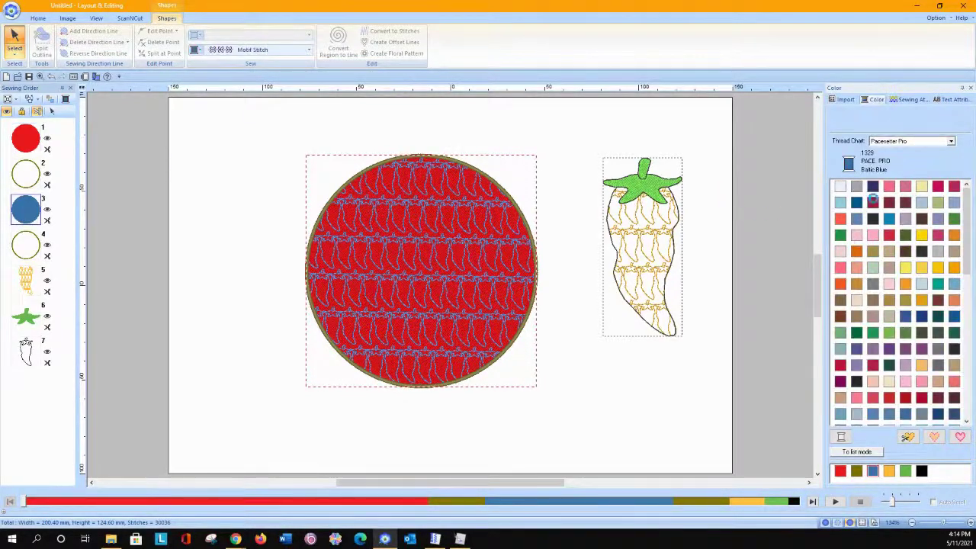
click(892, 142)
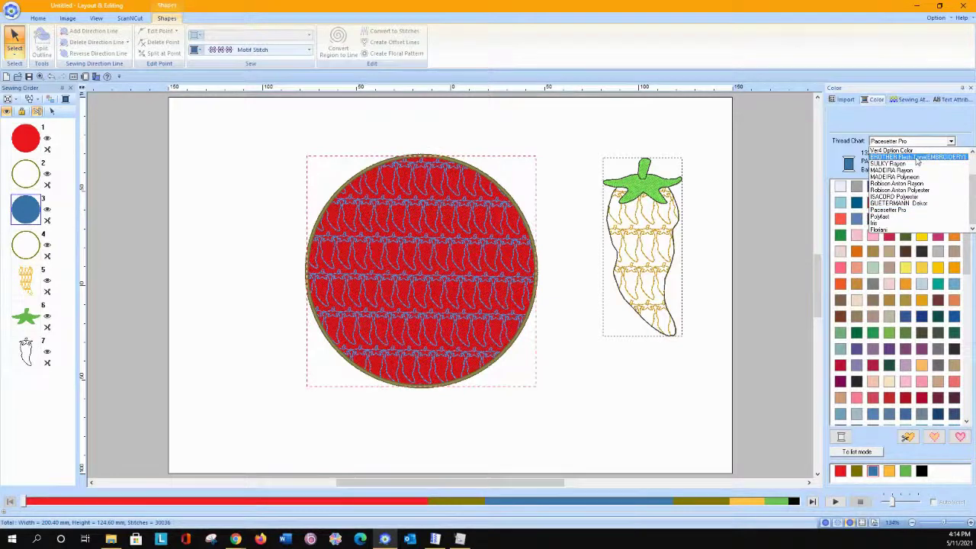
drag(973, 193, 971, 161)
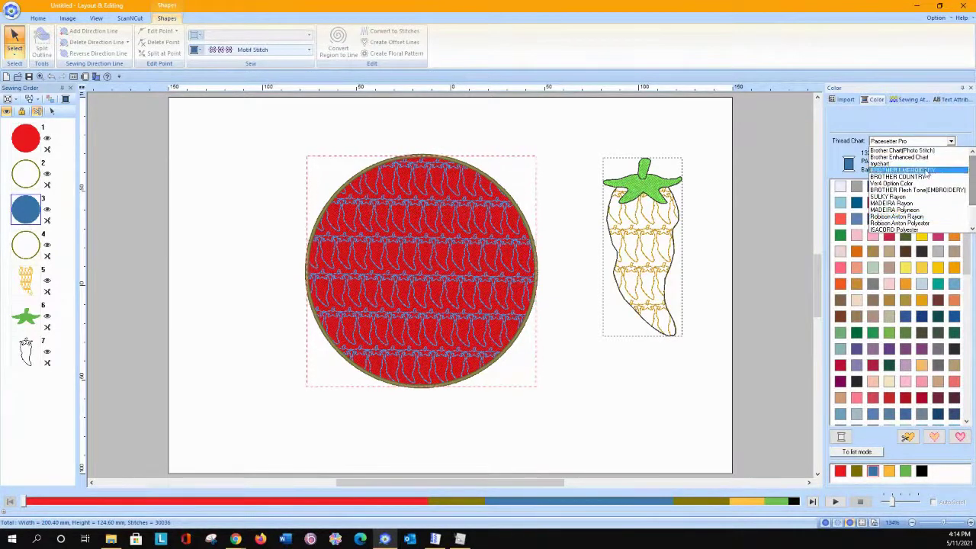
click(908, 170)
click(874, 251)
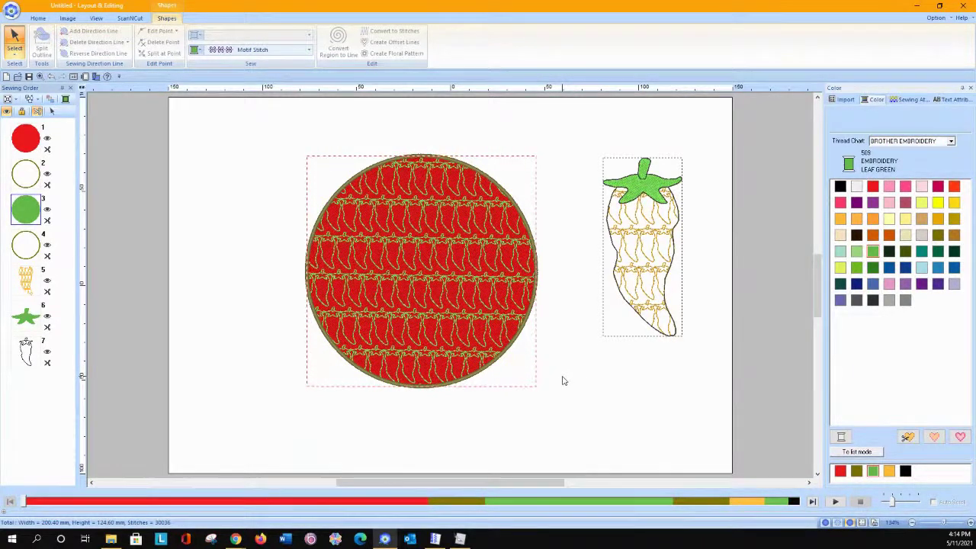
Set the outline of the solid red circle to Not Sewn, leaving only its fill.
click(25, 137)
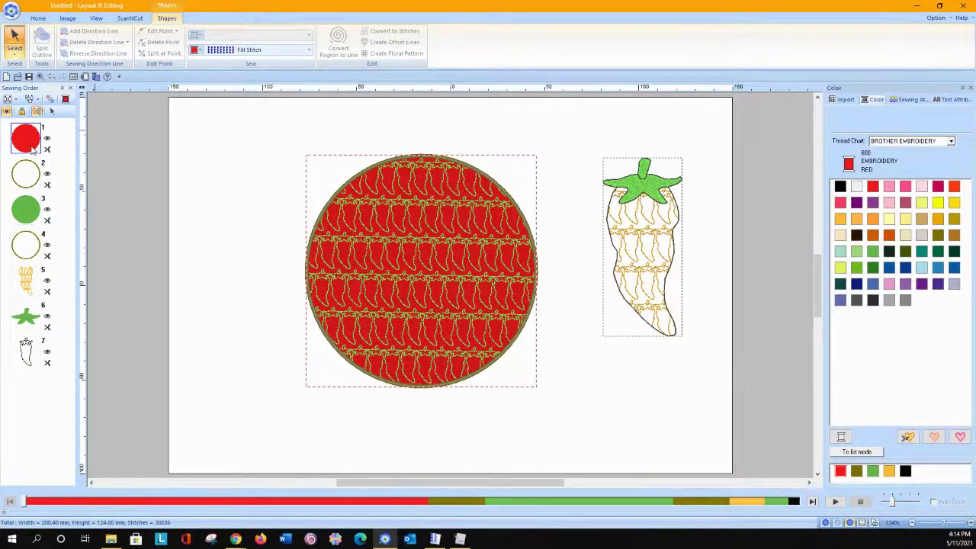
click(25, 174)
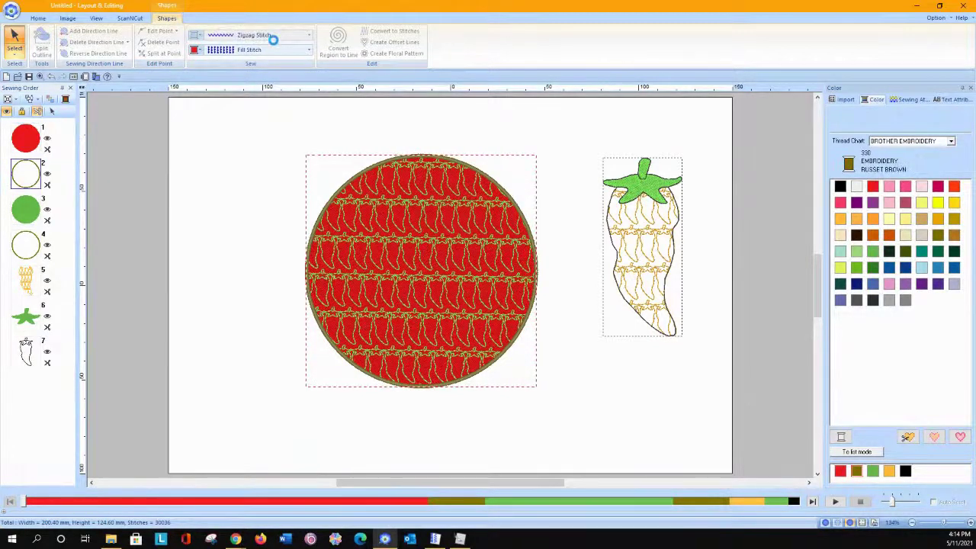
click(275, 40)
click(252, 46)
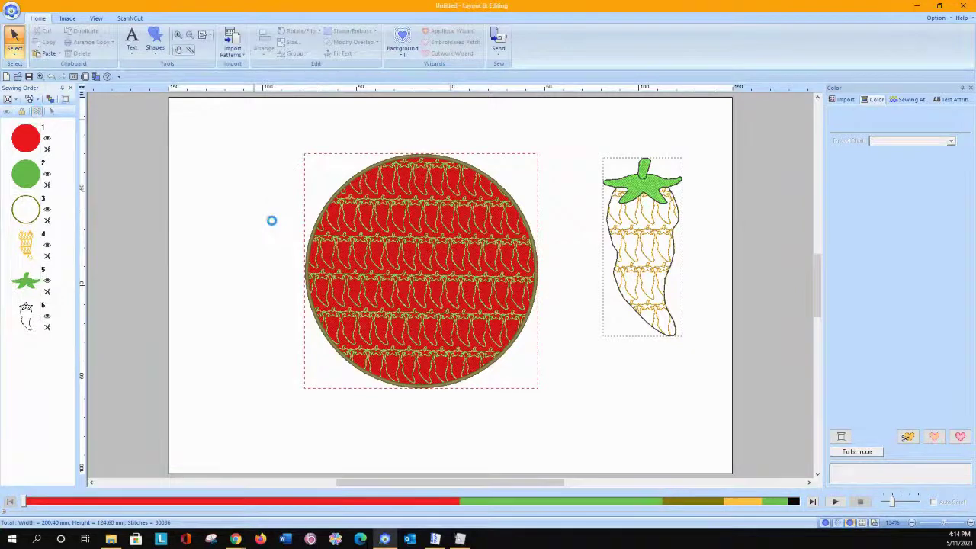
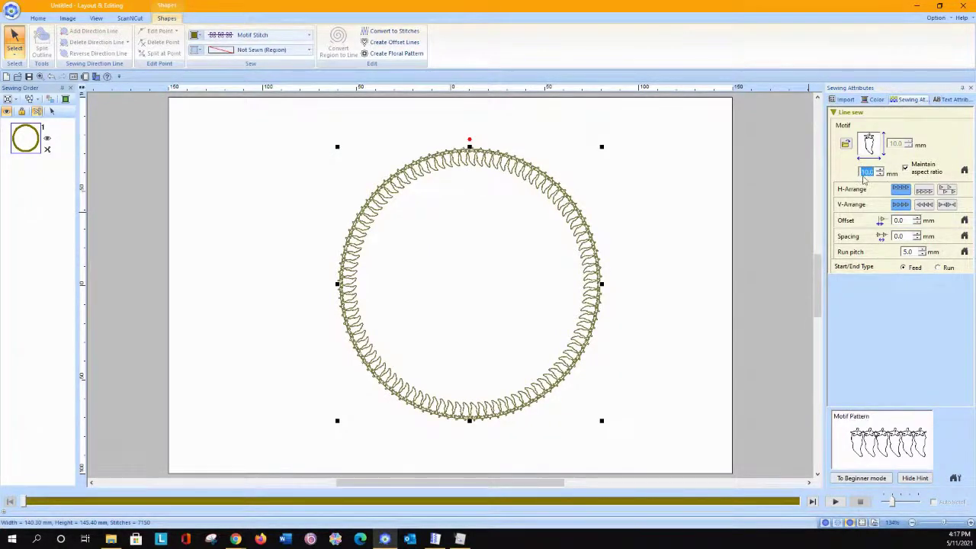
Set the size of the chili pepper motif along the circle's outline to 20 mm.
text(10)
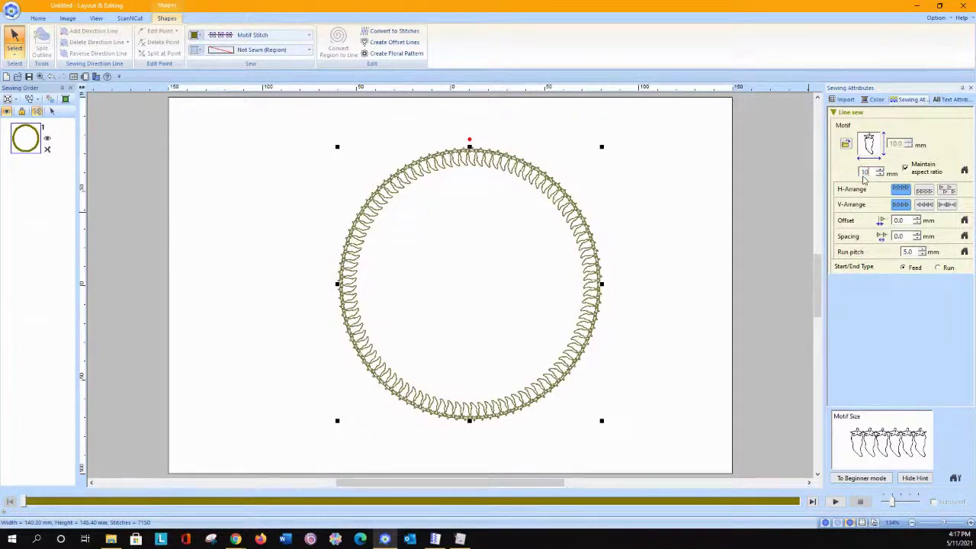
key(Return)
drag(863, 173, 877, 172)
text(20)
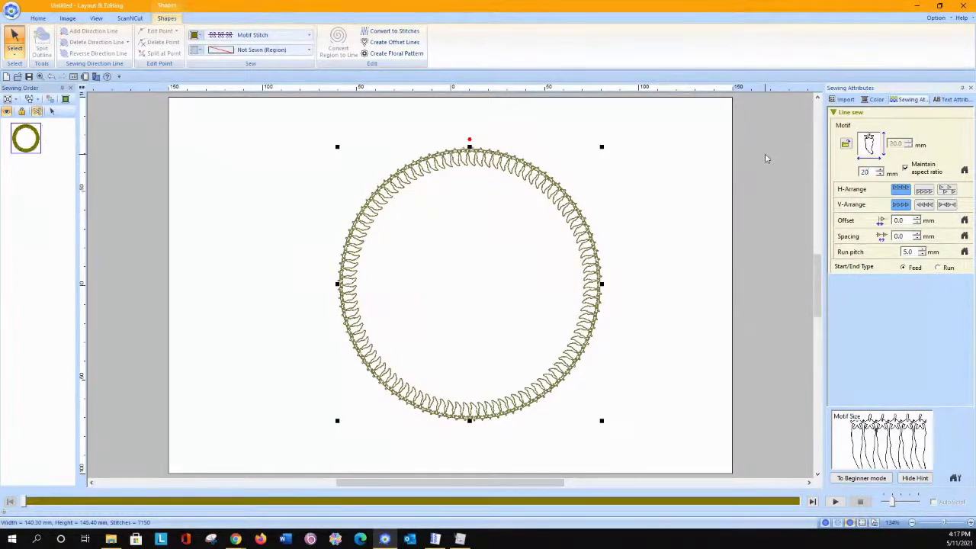
key(Return)
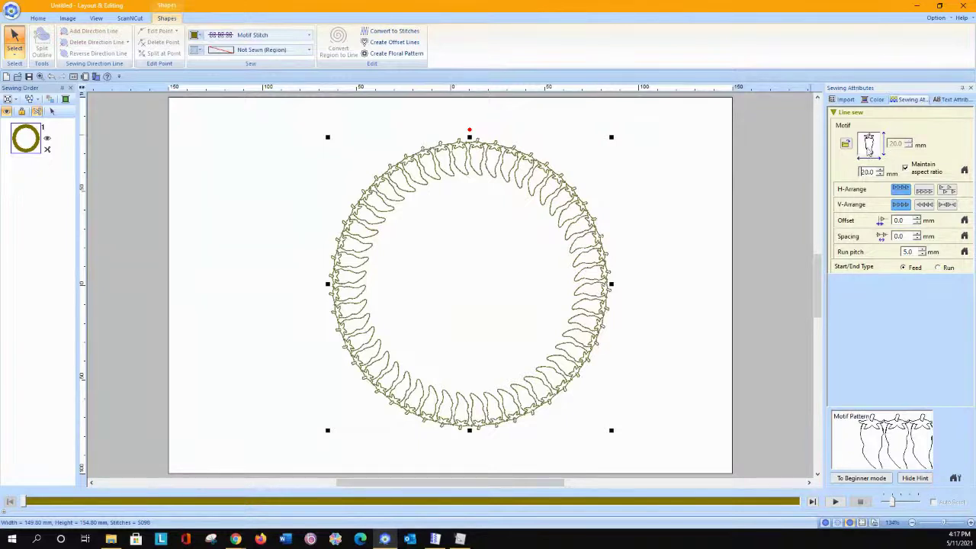
Choose a different chili pepper motif for the circle's outline and set its size to 20 mm.
click(866, 145)
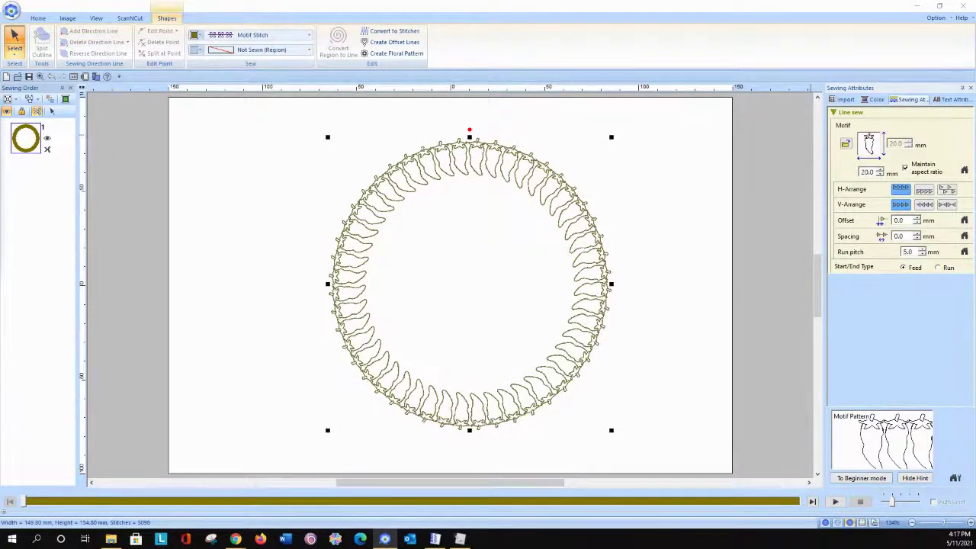
key(Return)
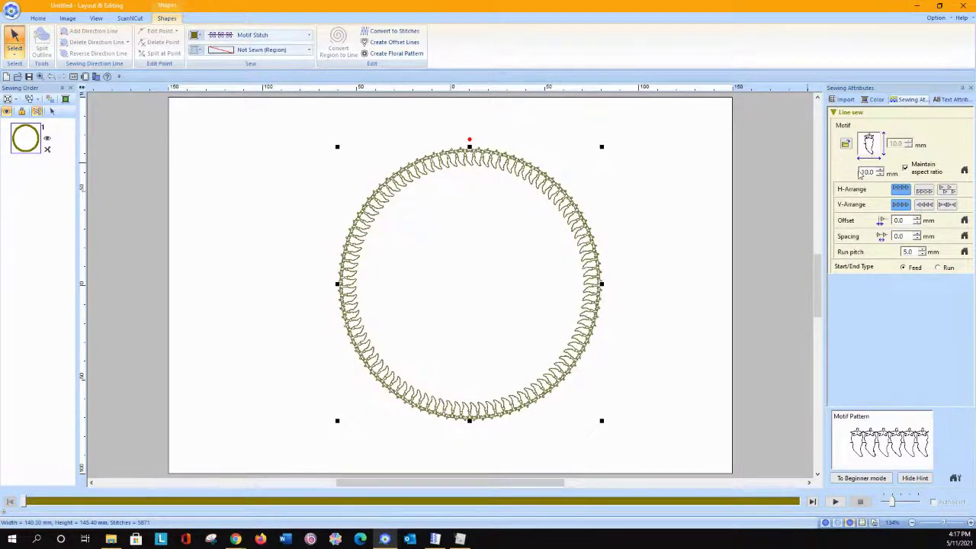
double_click(864, 172)
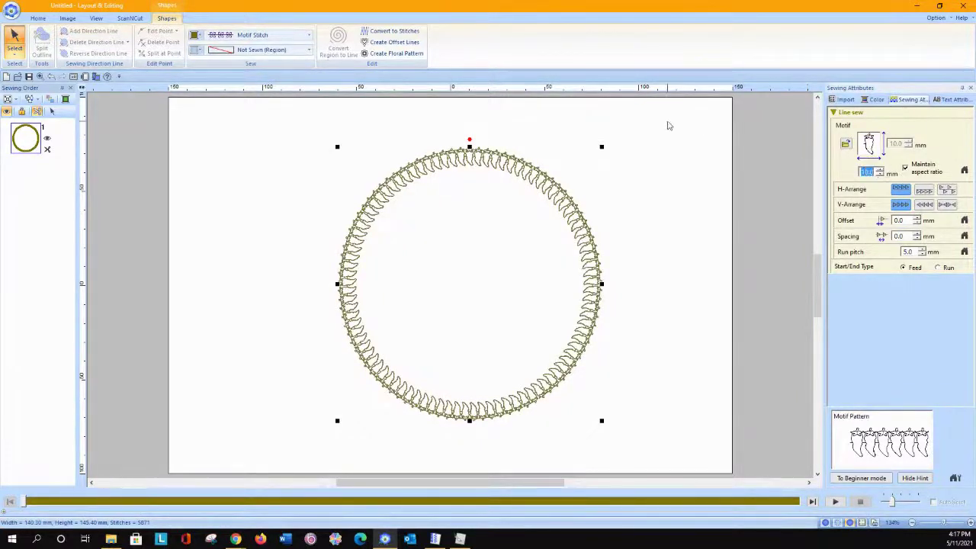
text(20)
key(Return)
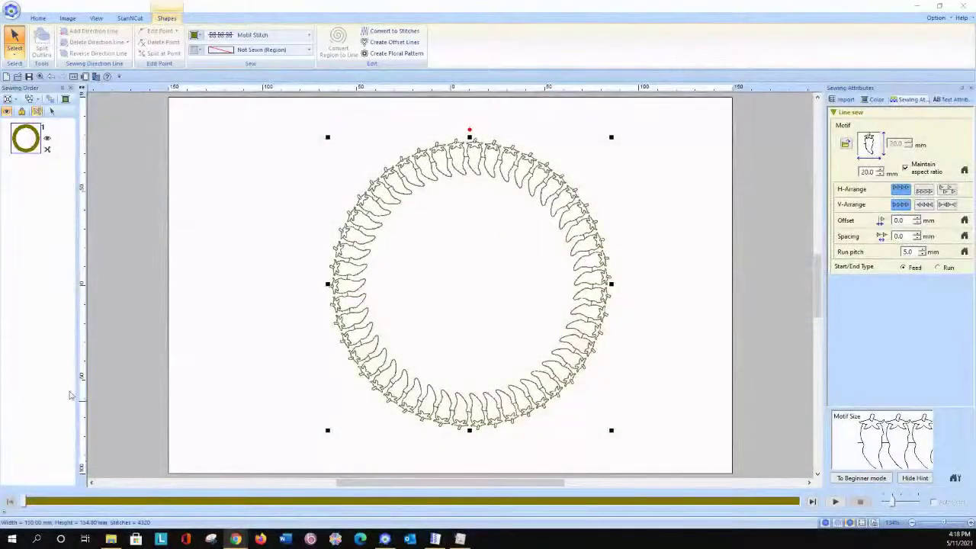
Delete the motif-outlined circle and draw a new circle about 151 by 150 mm on the empty page.
click(662, 346)
drag(287, 109, 623, 454)
key(Delete)
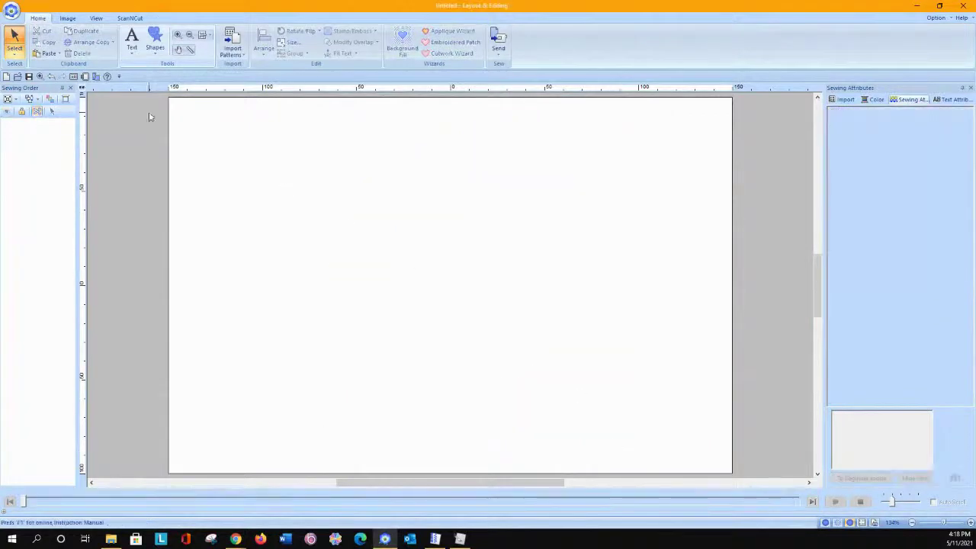
click(156, 49)
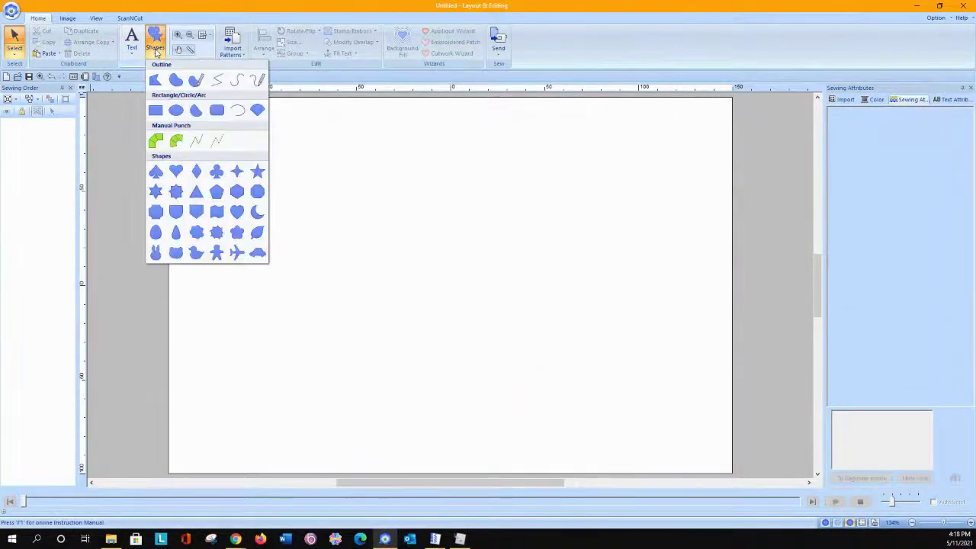
click(176, 110)
drag(286, 125, 571, 411)
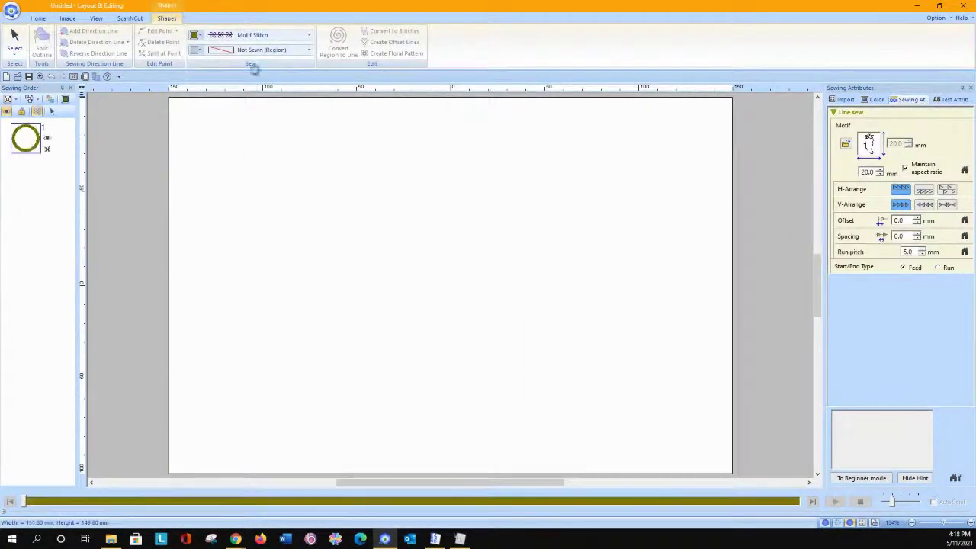
Fill the new circle with Piping Stitch and set its outline to Not Sewn.
click(279, 50)
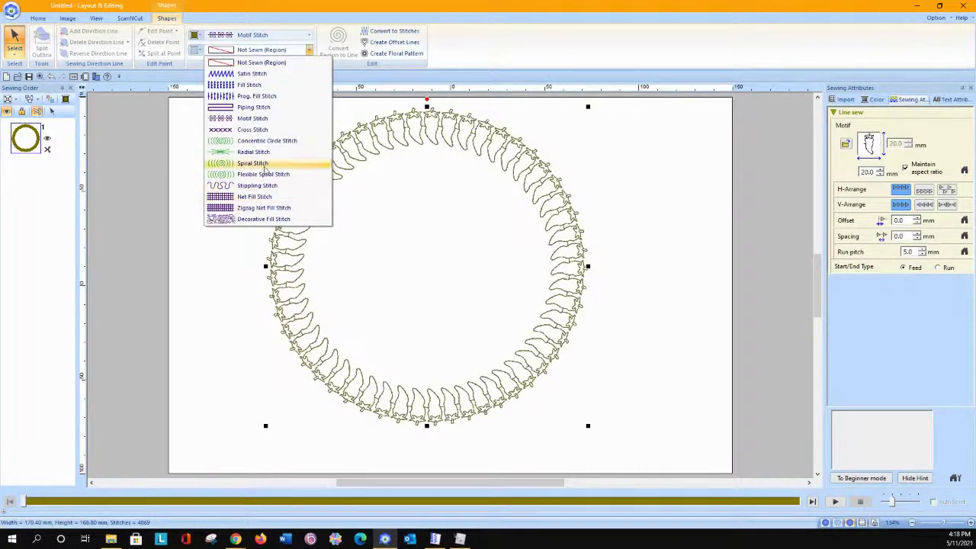
click(253, 106)
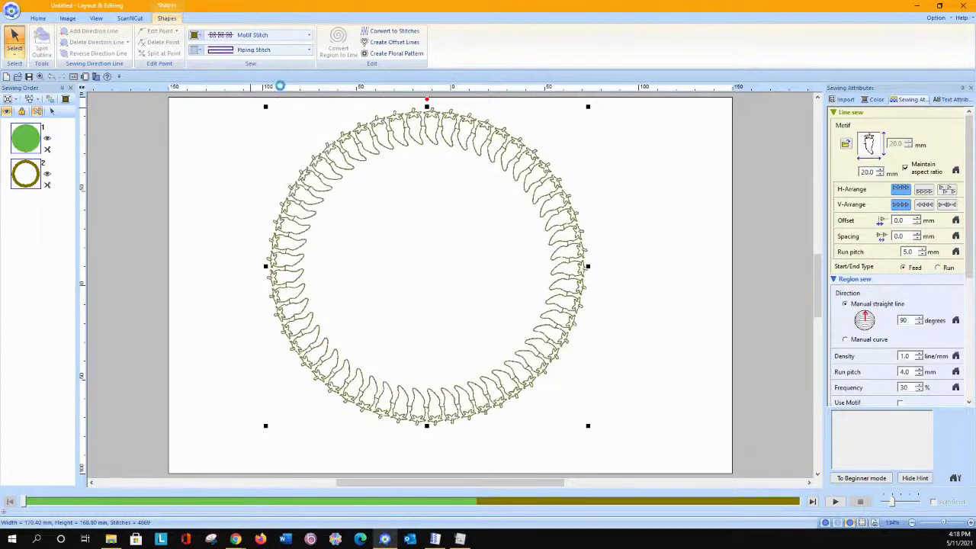
click(212, 38)
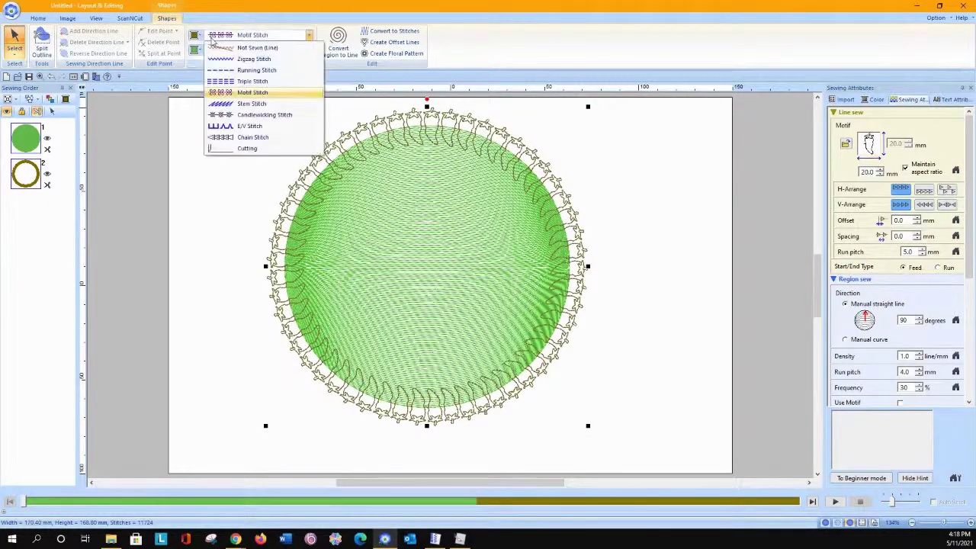
click(251, 46)
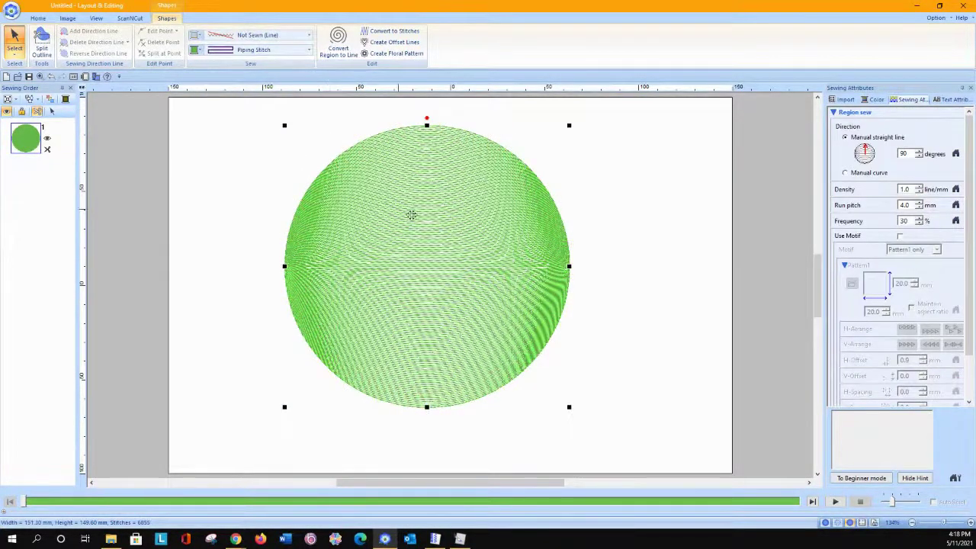
Lower the piping fill's density to 0.2 line/mm and turn on Use Motif for the circle.
click(919, 192)
click(919, 192)
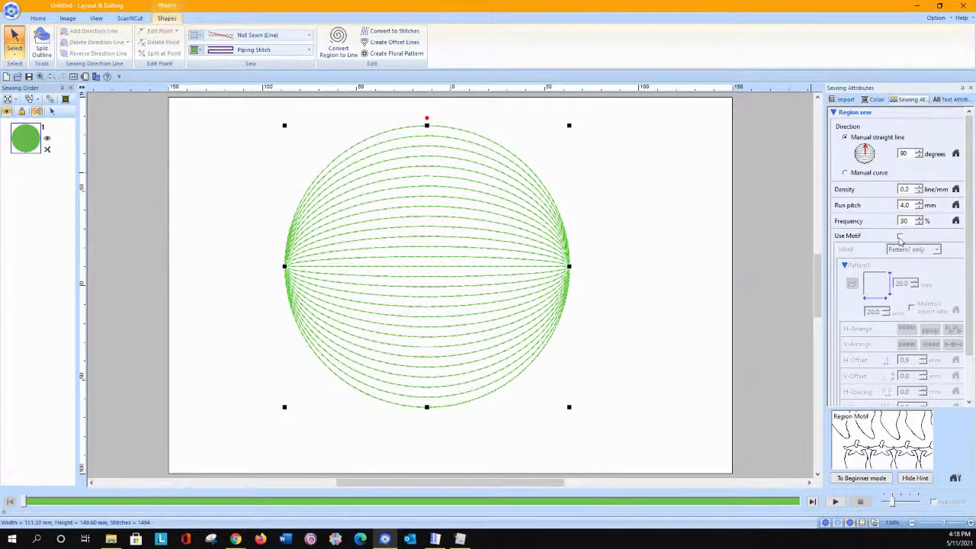
click(900, 236)
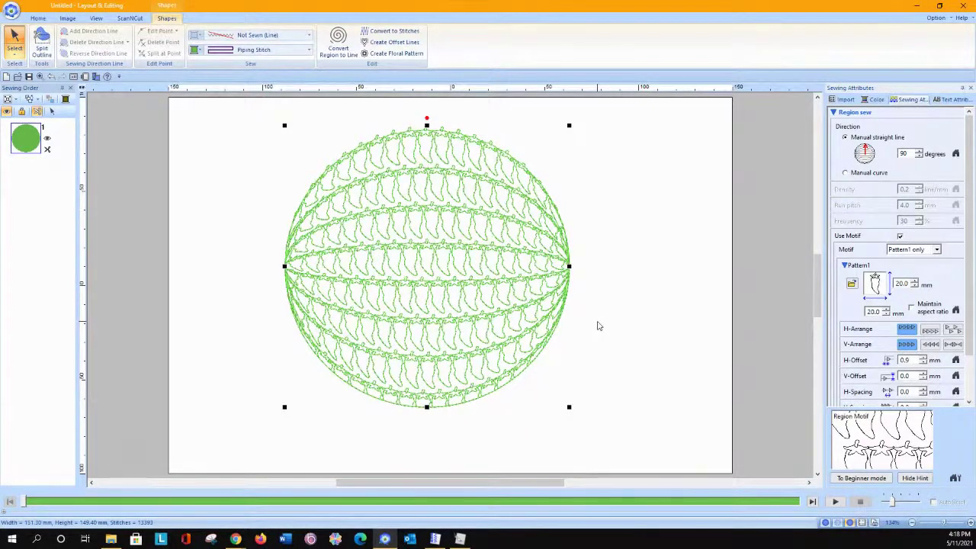
Try the alternative H-Arrange and V-Arrange options on the circle's piping motif, and set both back to the first option.
click(953, 330)
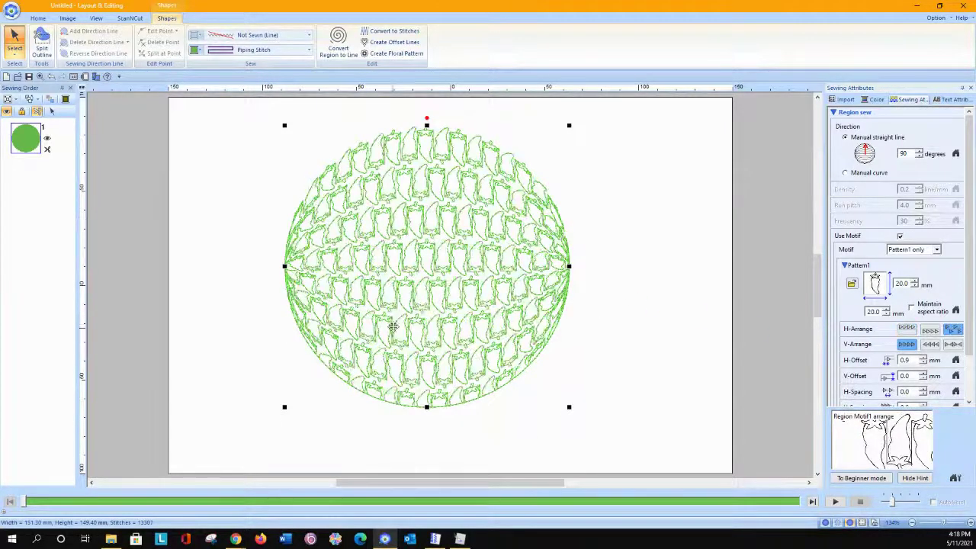
click(951, 344)
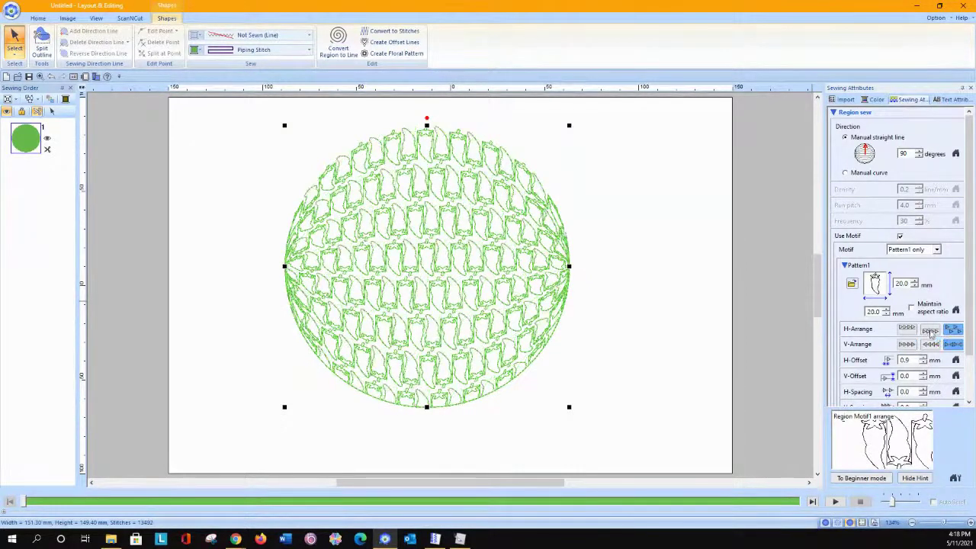
click(932, 330)
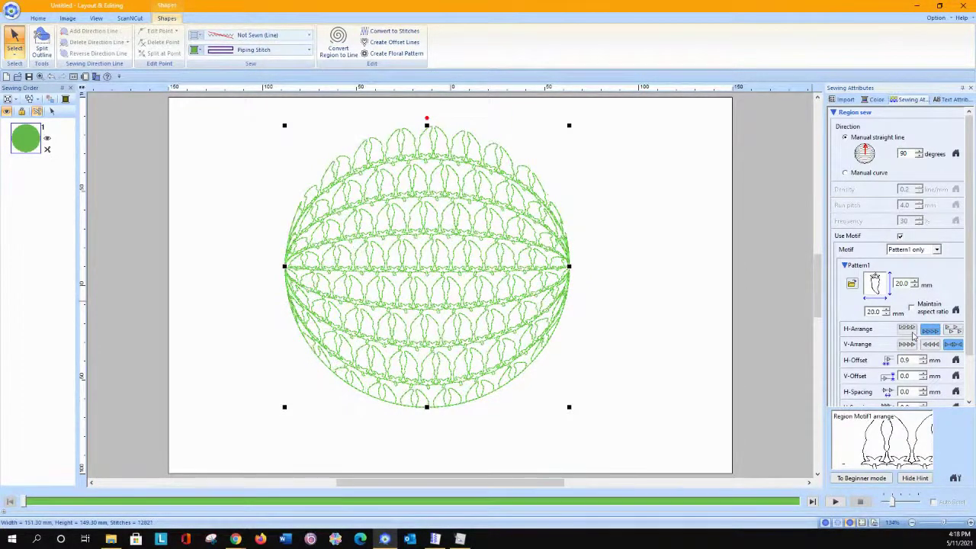
click(910, 331)
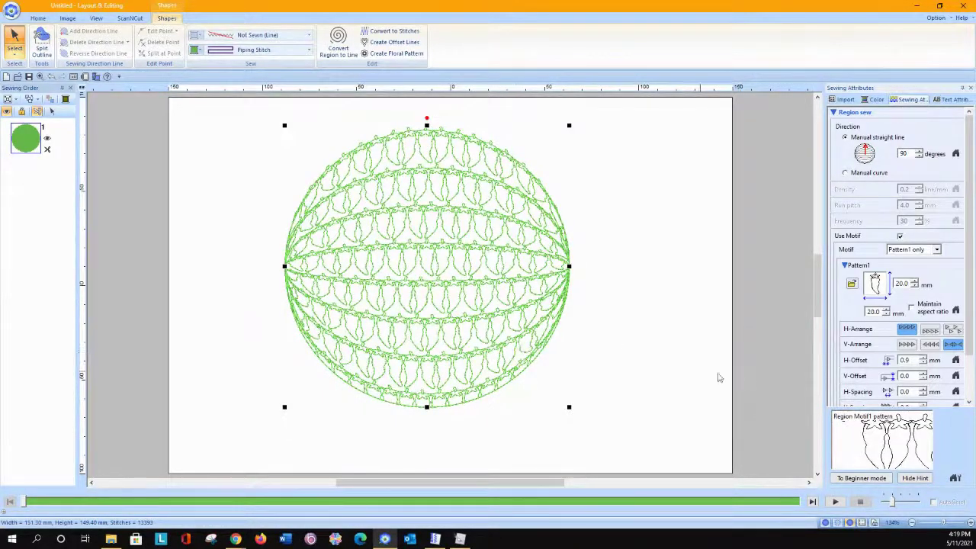
click(931, 345)
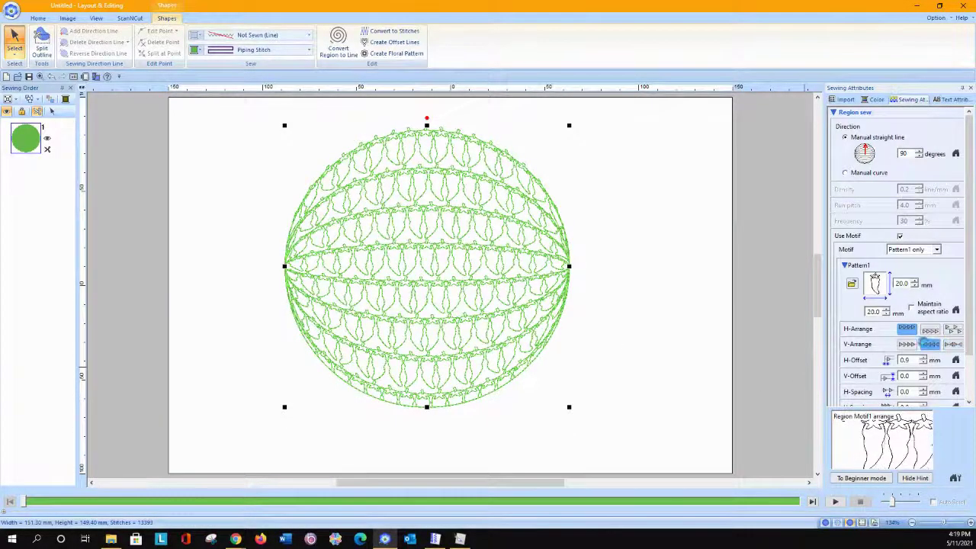
click(905, 345)
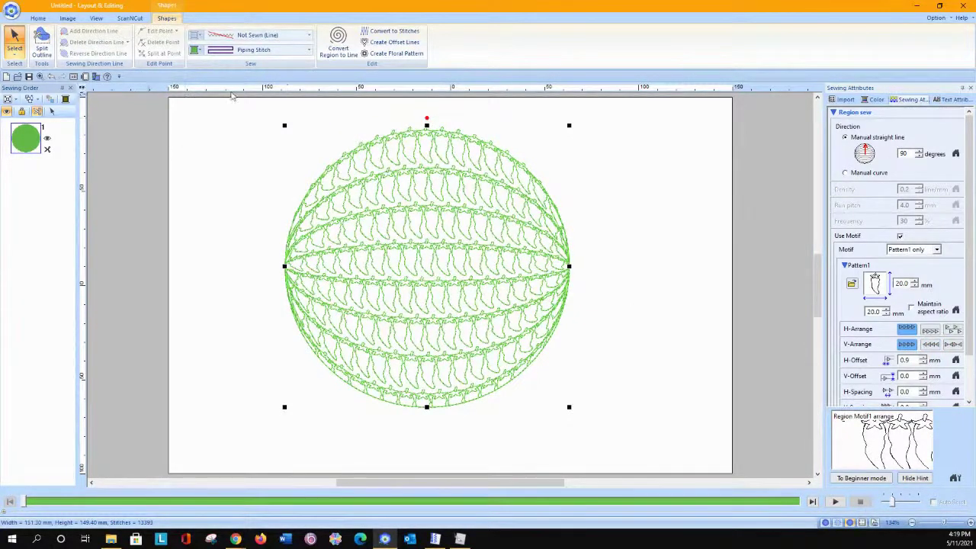
Set the circle's fill to Not Sewn and its outline to Motif Stitch.
click(235, 50)
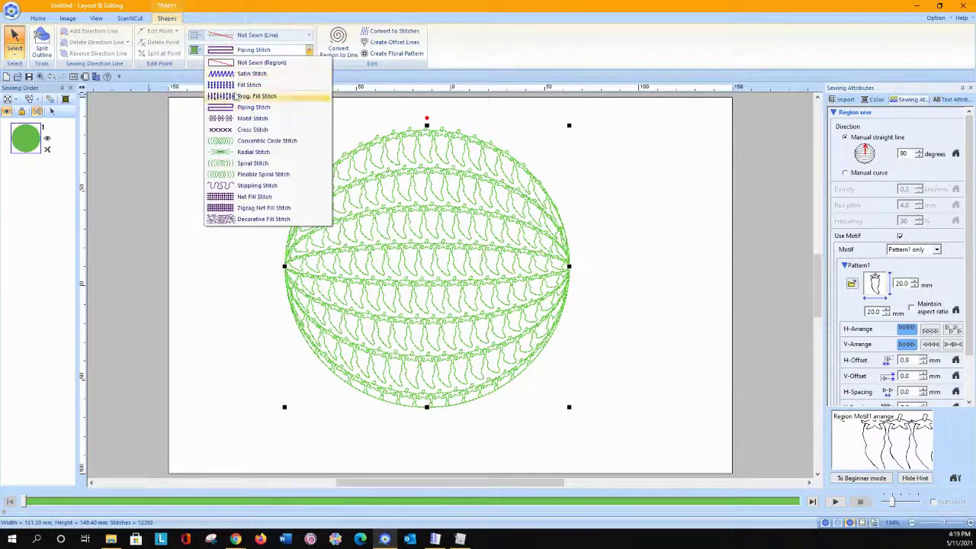
click(236, 64)
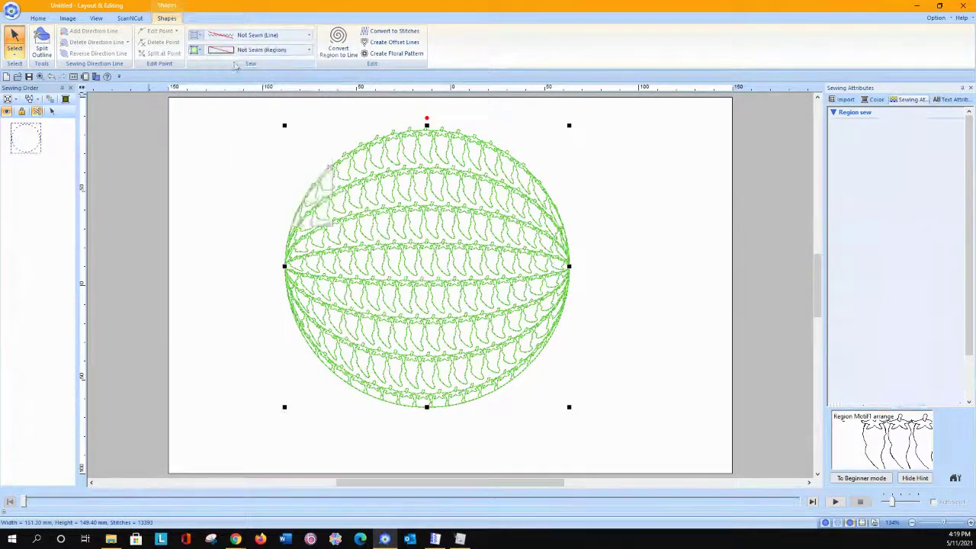
click(252, 35)
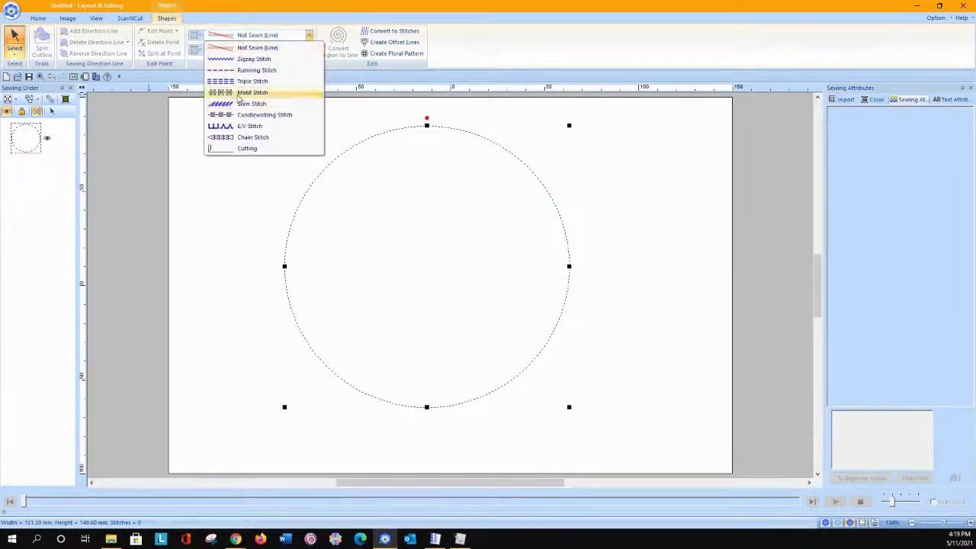
click(252, 92)
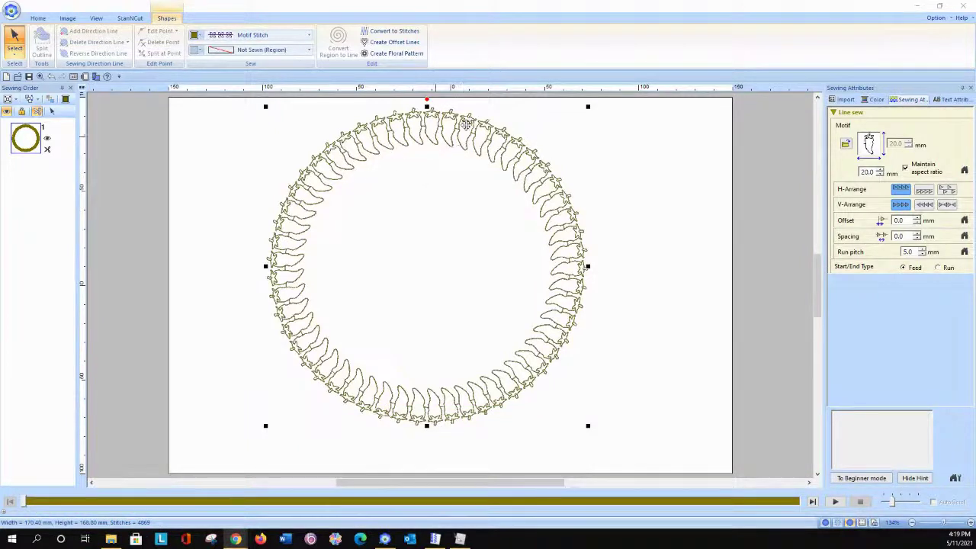
Try different H-Arrange and V-Arrange combinations on the circle's motif outline, and return both to the first option.
click(947, 191)
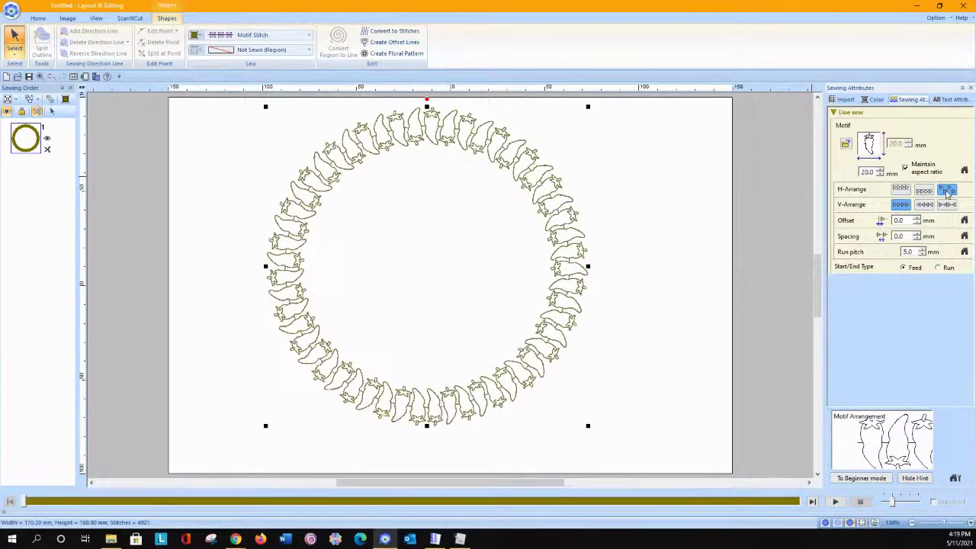
click(924, 190)
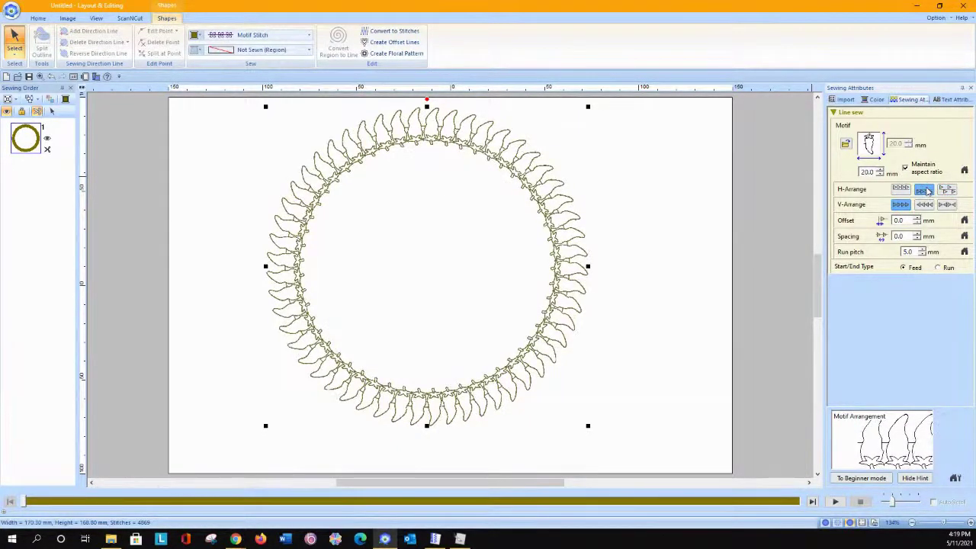
click(947, 205)
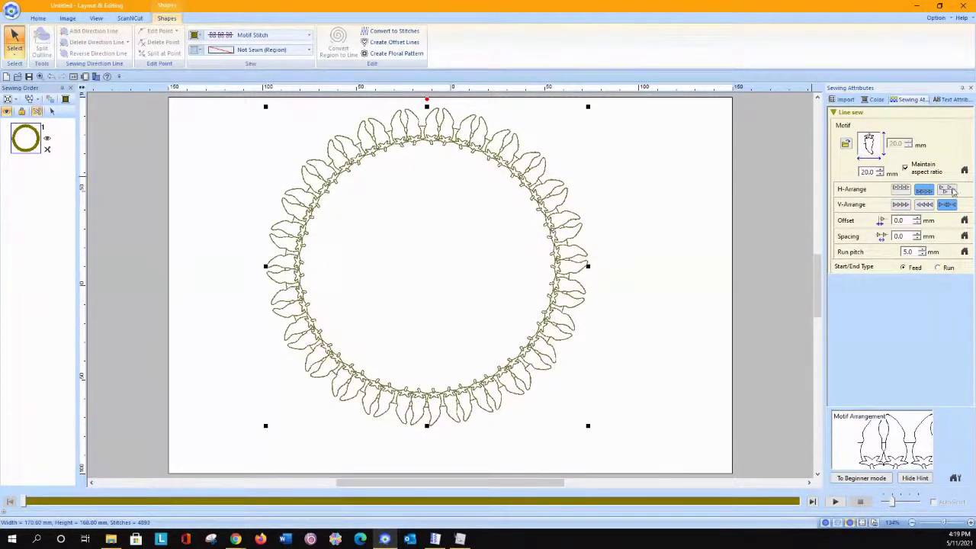
click(948, 191)
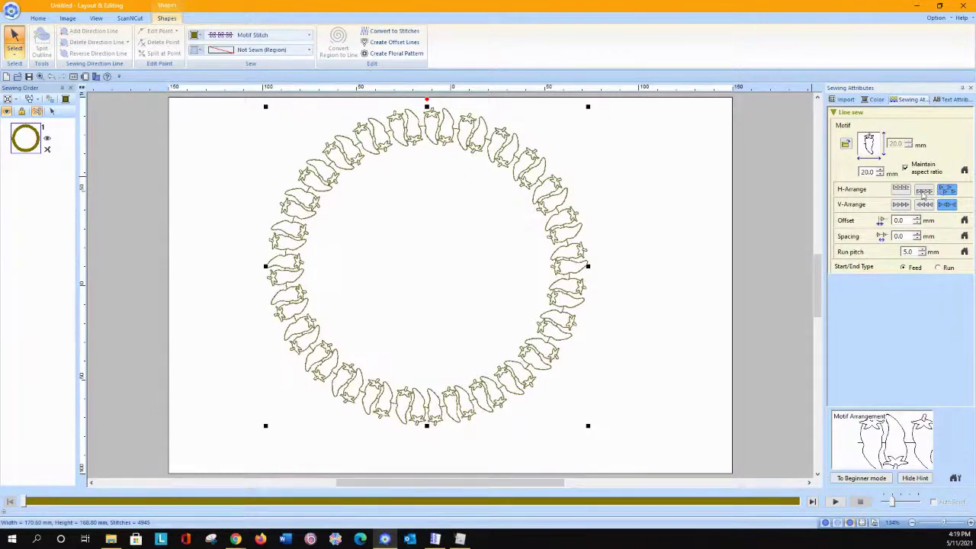
click(923, 190)
click(900, 190)
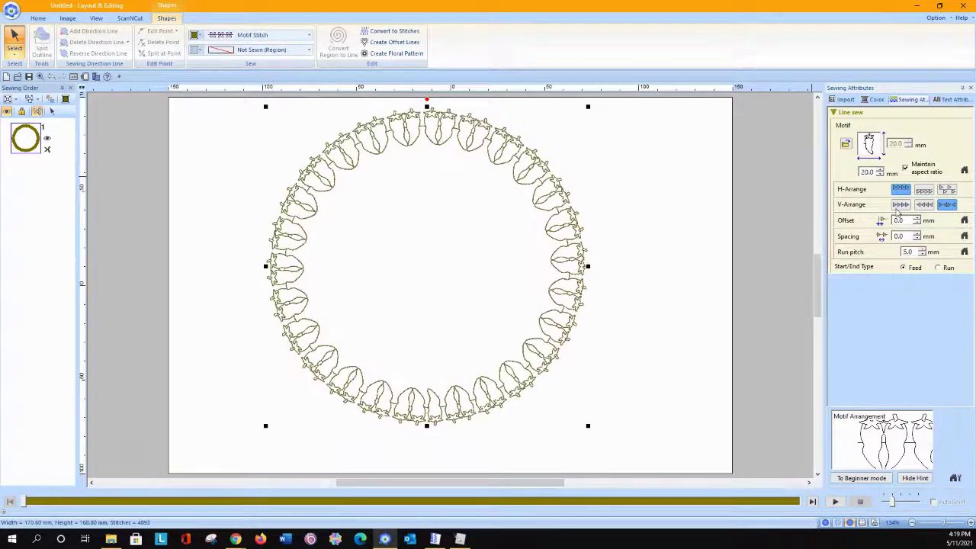
click(900, 206)
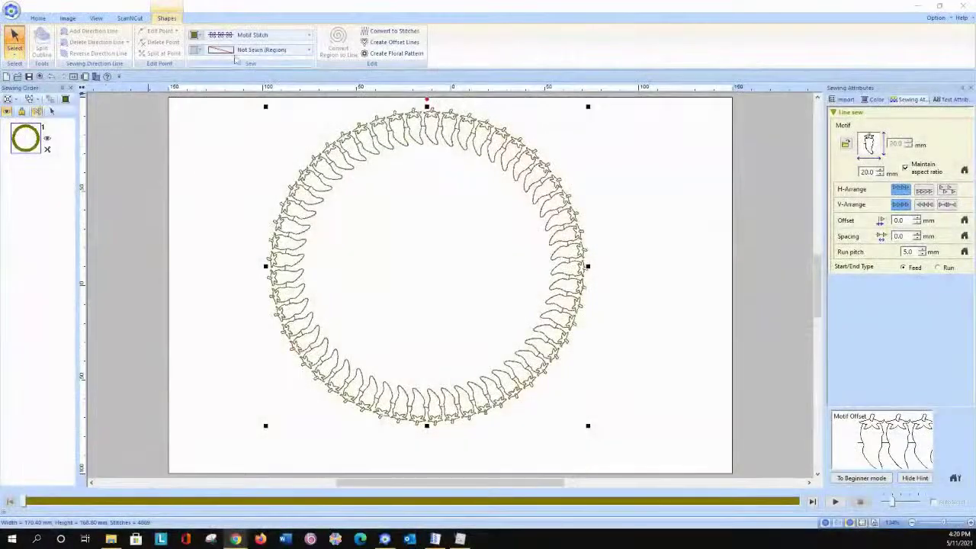
Fill the circle with Stippling Stitch and set its outline to Not Sewn.
click(282, 50)
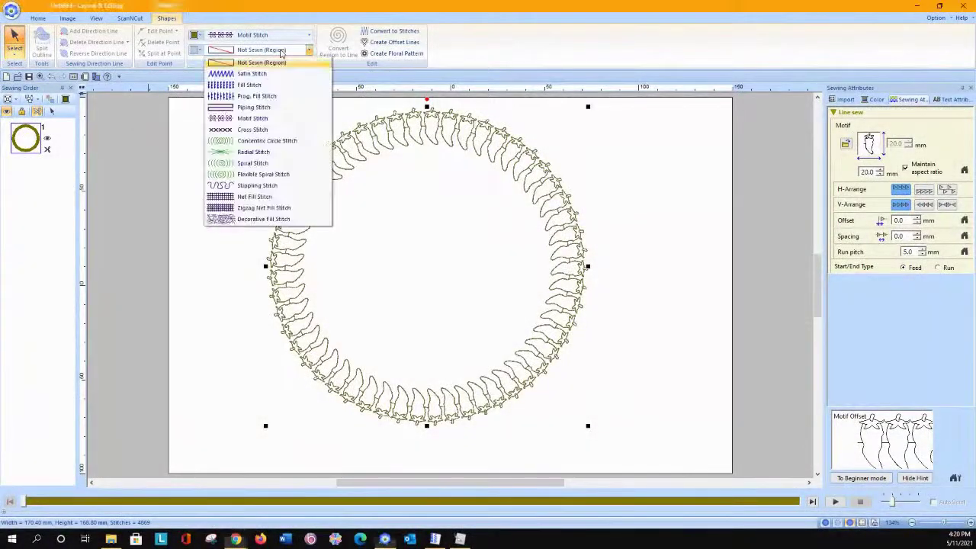
click(244, 186)
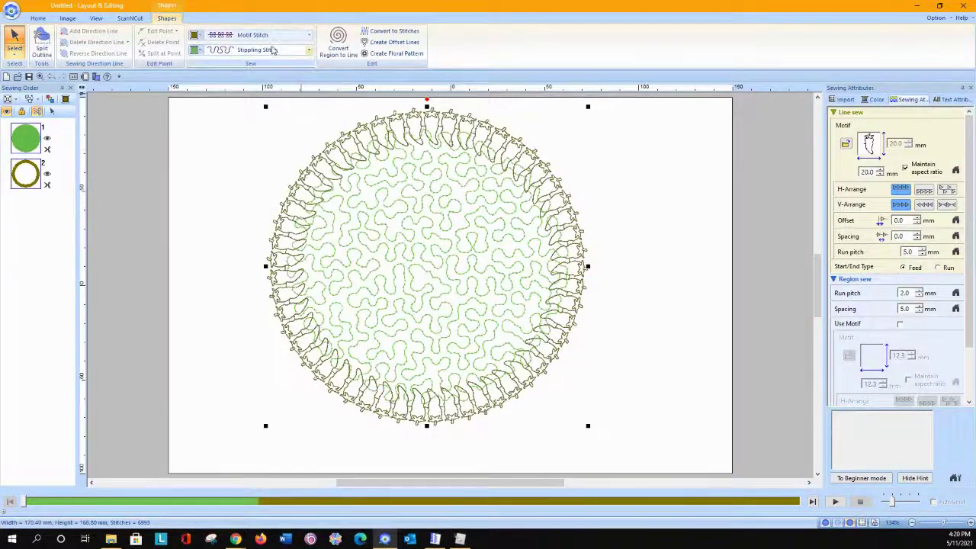
click(268, 36)
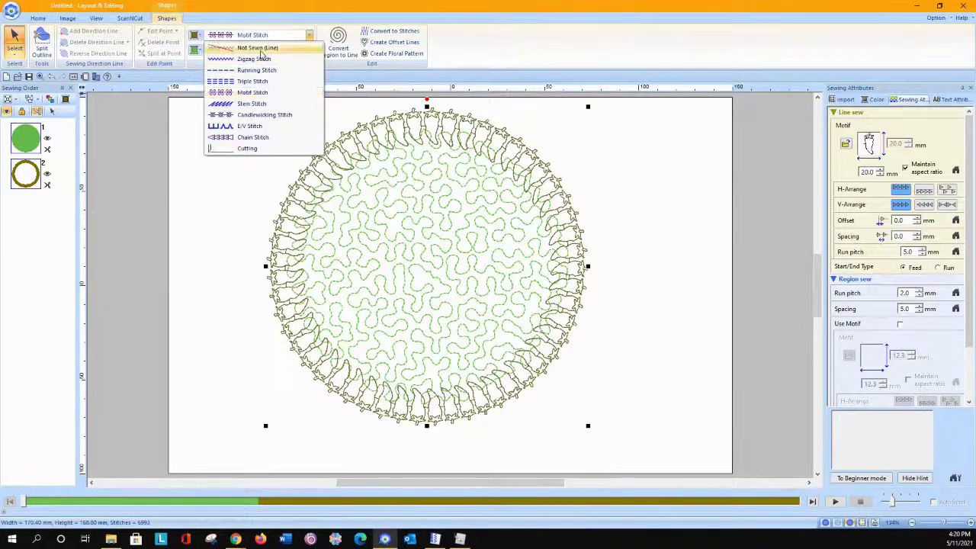
click(261, 48)
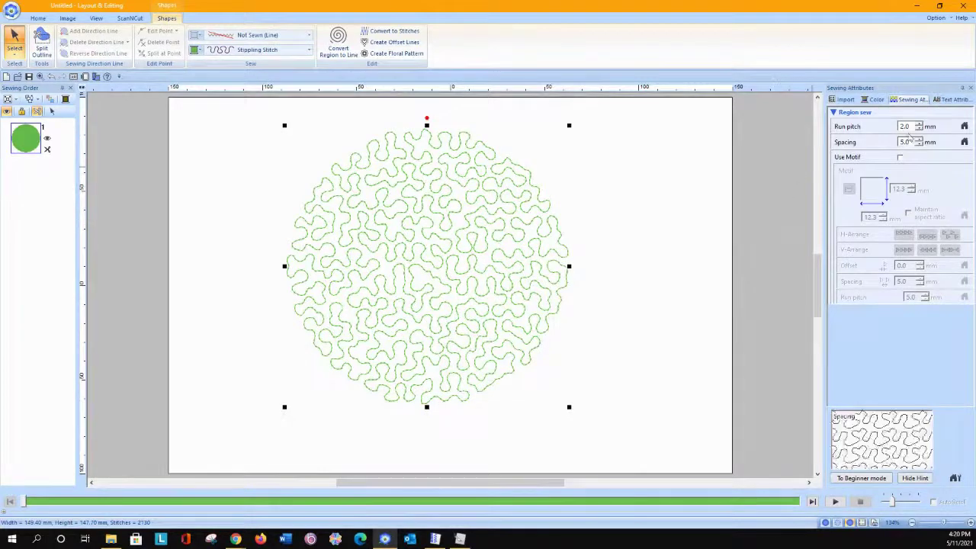
Try a stippling spacing of 30 mm on the circle and settle on 15 mm.
double_click(906, 142)
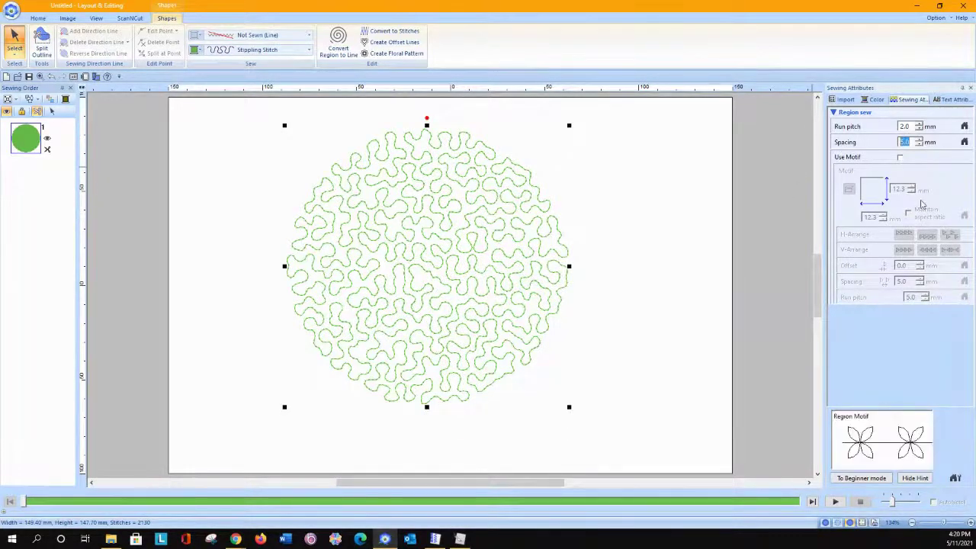
text(30)
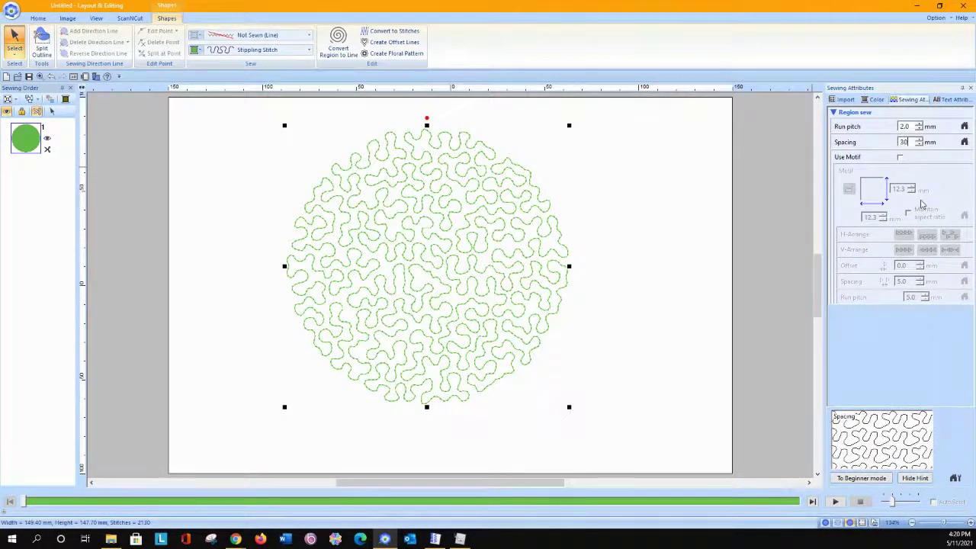
key(Return)
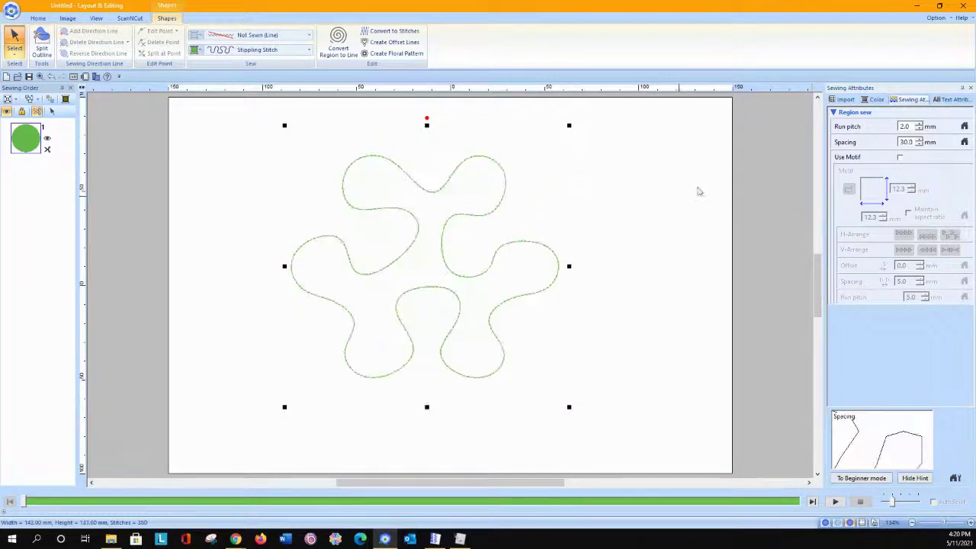
double_click(902, 141)
text(15)
key(Return)
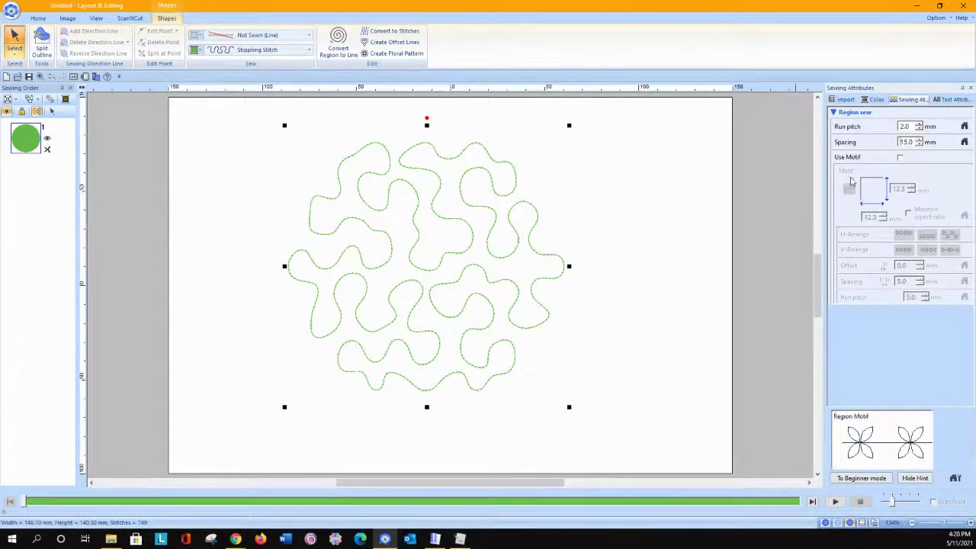
Turn on Use Motif for the stippling with the a chili2 pattern, and set the motif spacing to 16 mm.
click(900, 159)
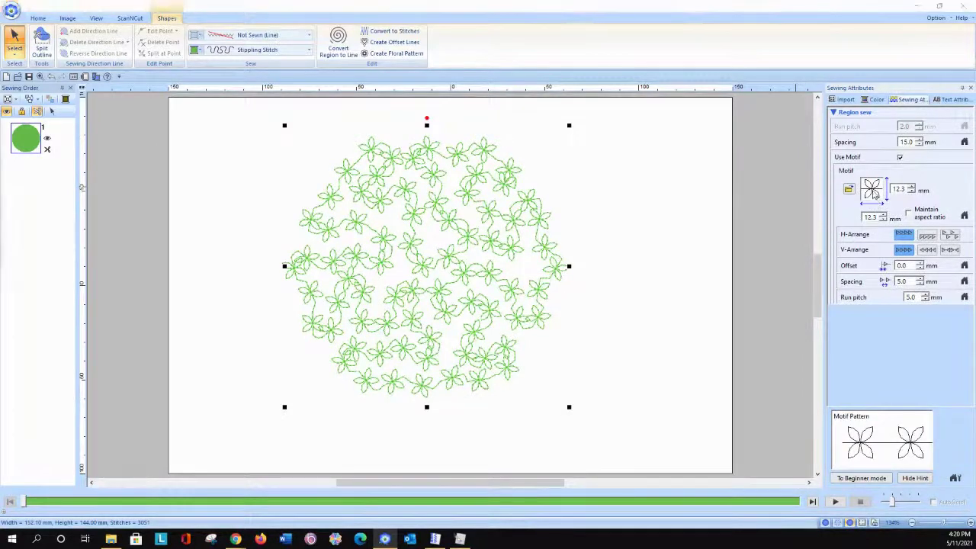
drag(257, 103, 704, 107)
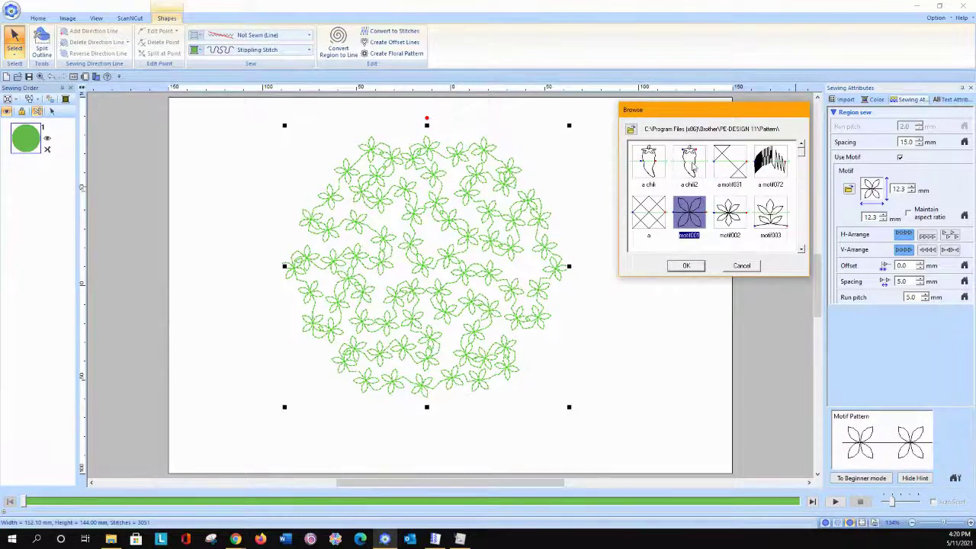
click(693, 164)
click(686, 265)
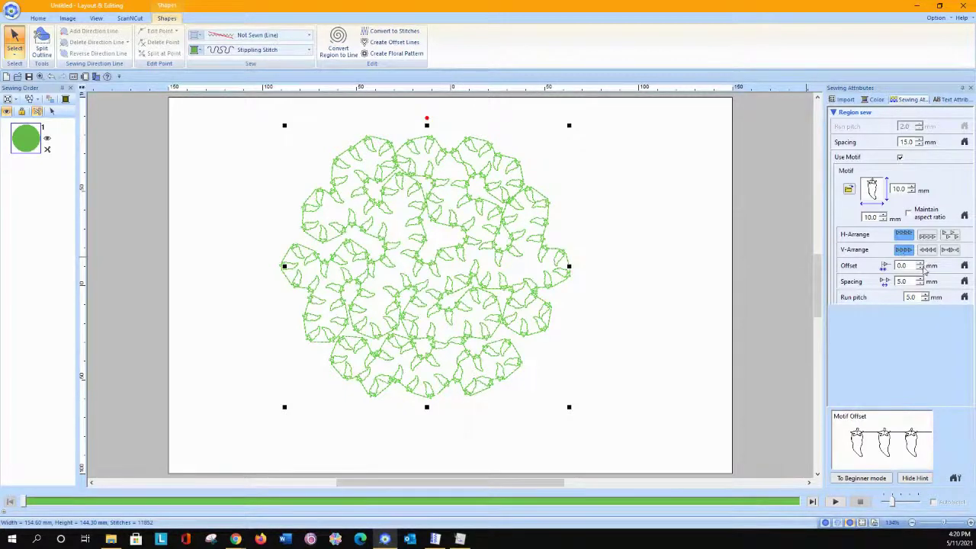
drag(921, 279, 920, 281)
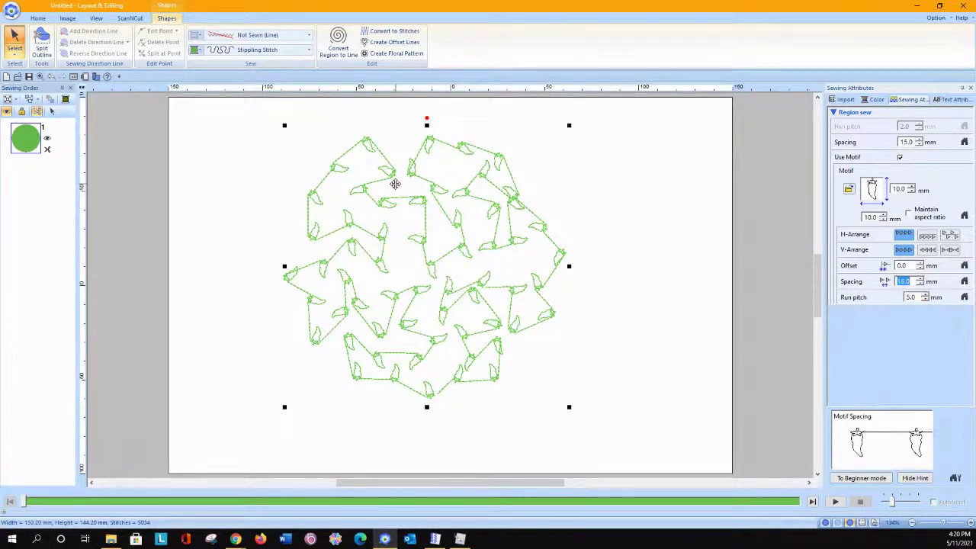
Replace the chili motif in the circle's stippling with the flower pattern motif001.
click(873, 189)
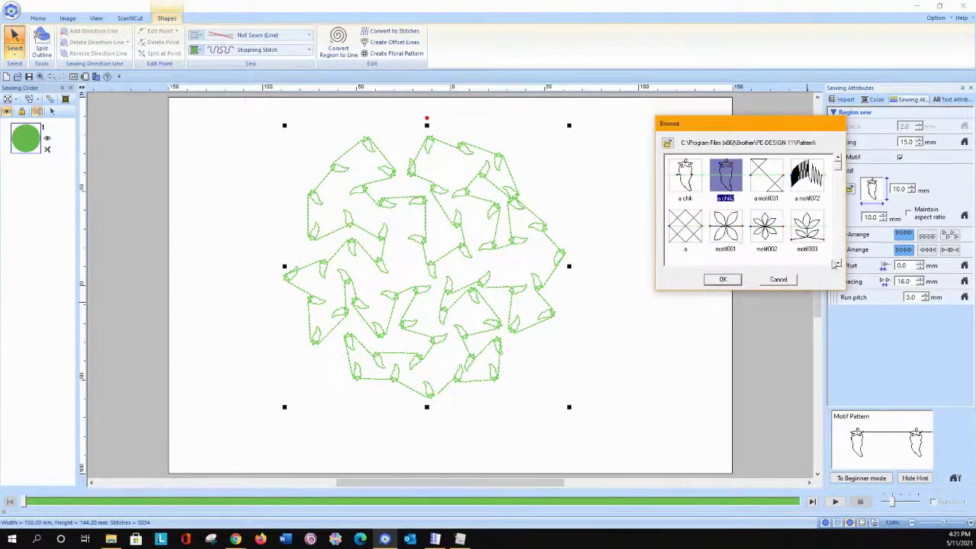
click(838, 264)
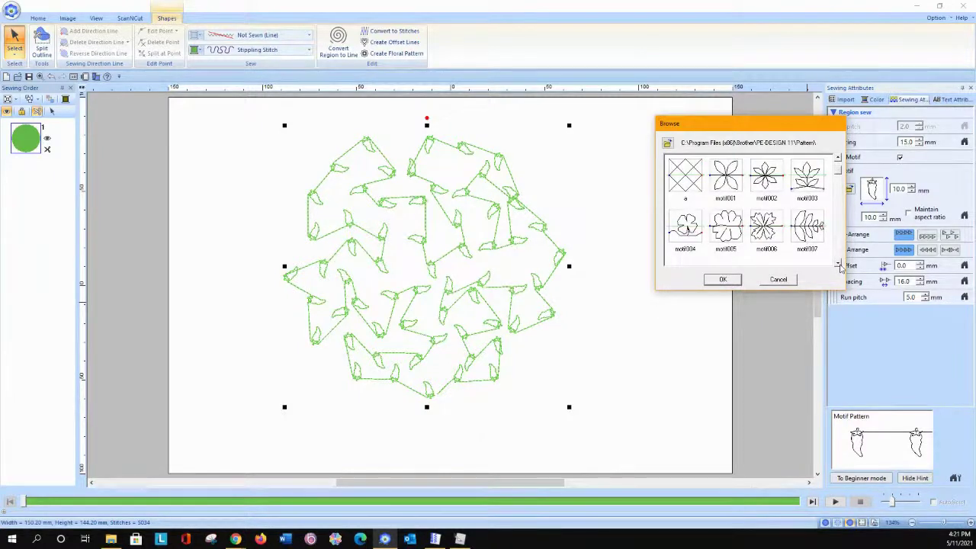
click(735, 183)
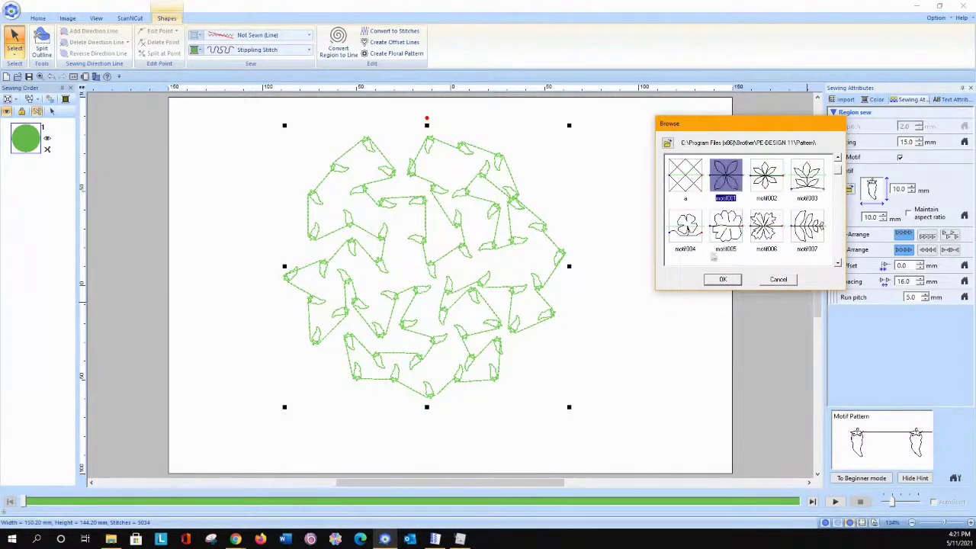
click(724, 281)
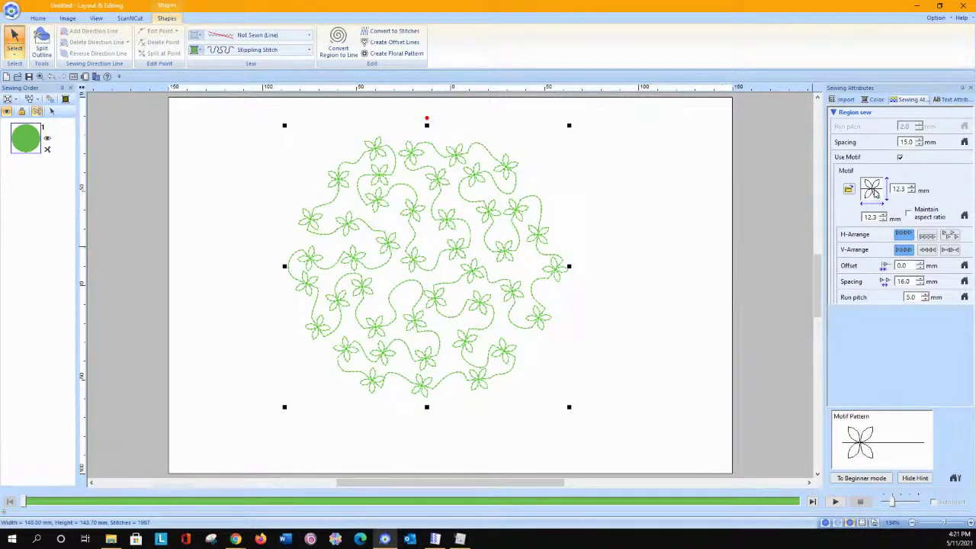
Change the stippling motif from the flower to the custom pattern a motif031.
click(851, 189)
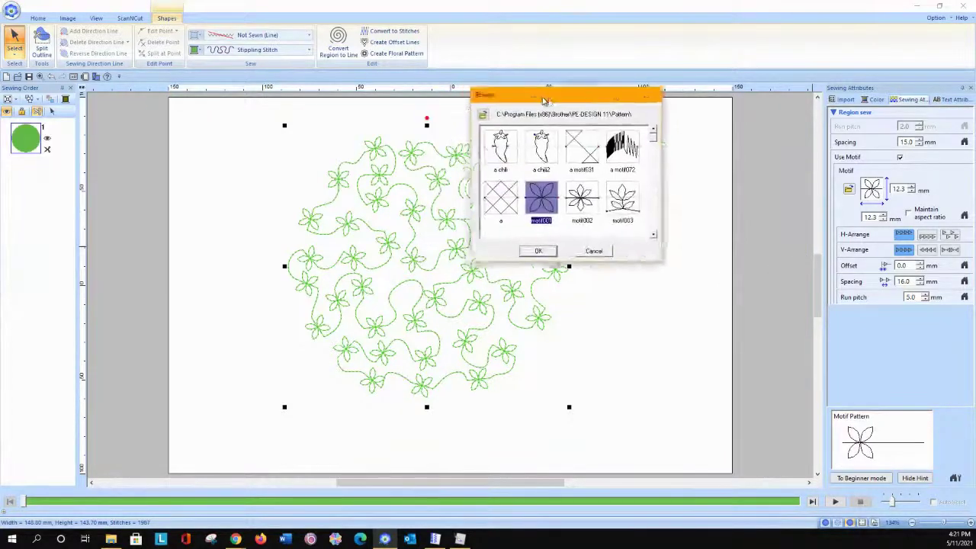
drag(544, 94, 660, 117)
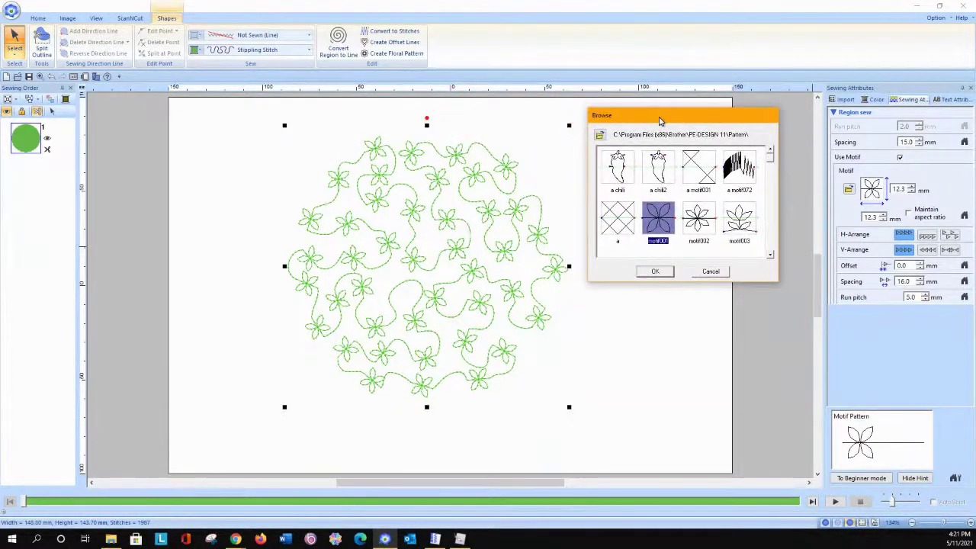
click(700, 174)
click(655, 276)
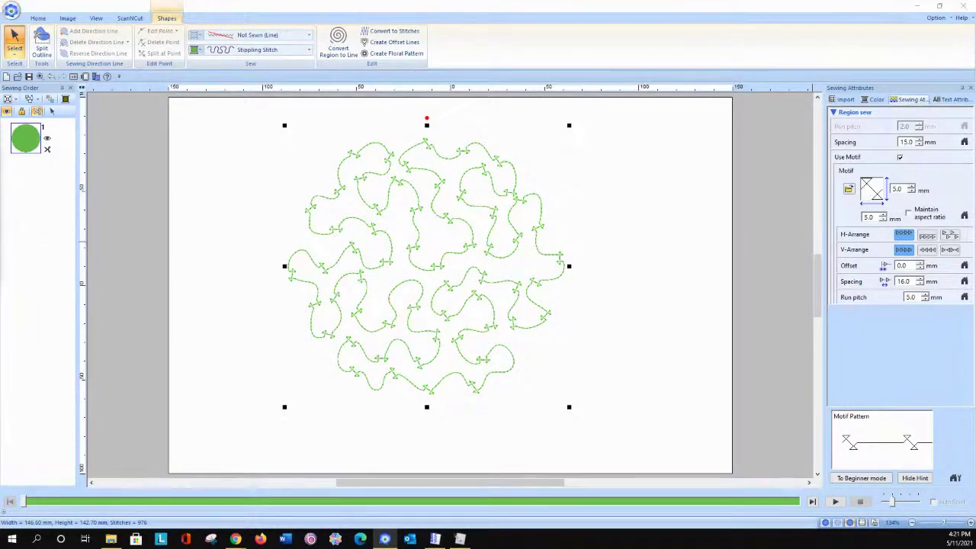
Change the circle's stippling motif to the crosshatch pattern named a.
drag(450, 121, 737, 139)
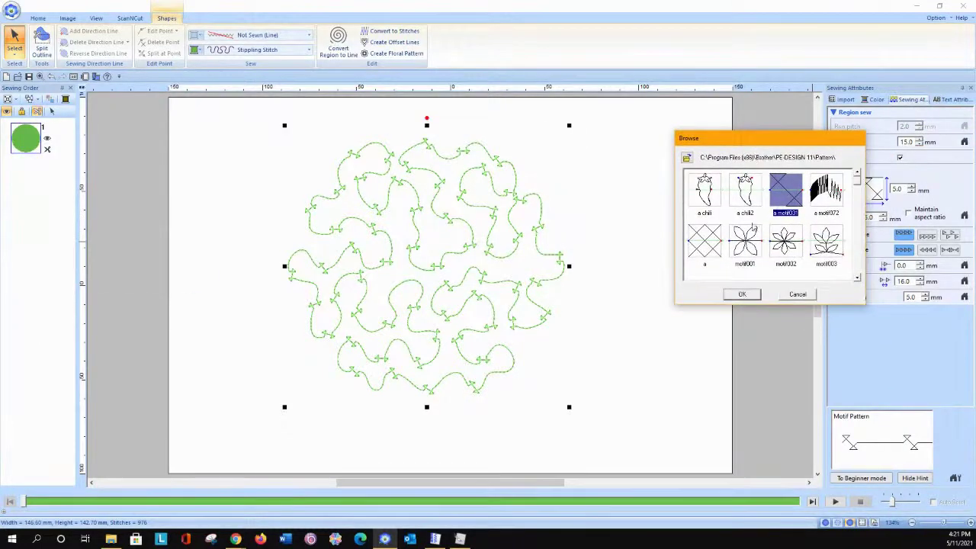
click(715, 241)
click(742, 294)
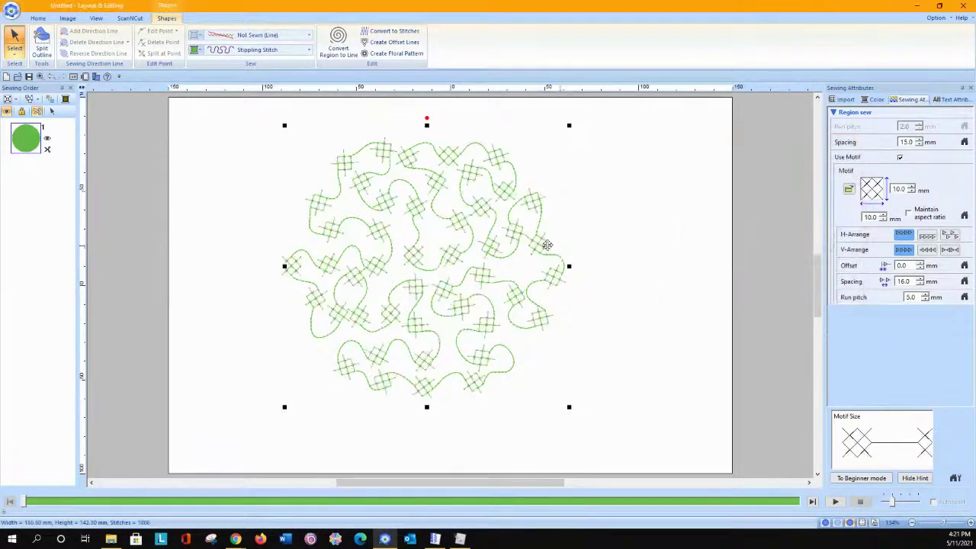